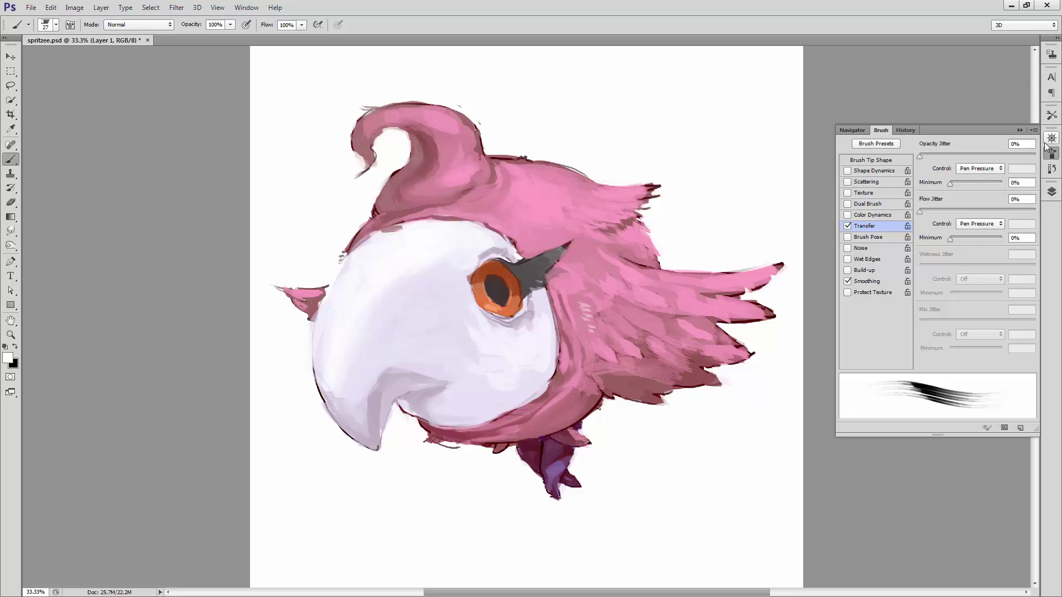
- Switch to the Navigator overview and zoom to 50% on the bird's crest and eye
click(1051, 155)
click(1052, 138)
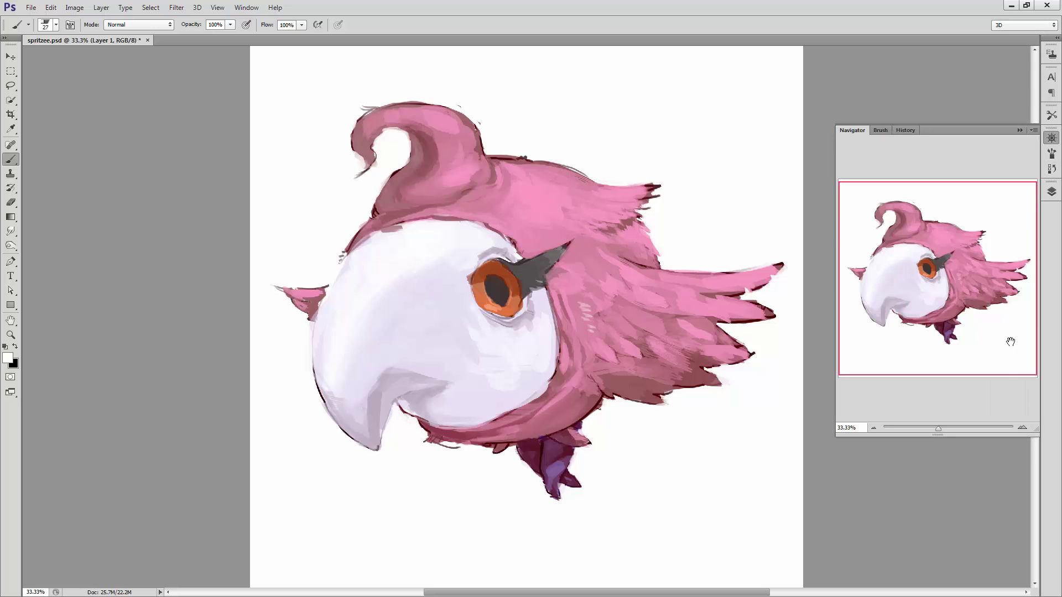
click(1026, 427)
mouse_move(955, 305)
mouse_down()
mouse_move(974, 300)
mouse_move(973, 271)
mouse_up()
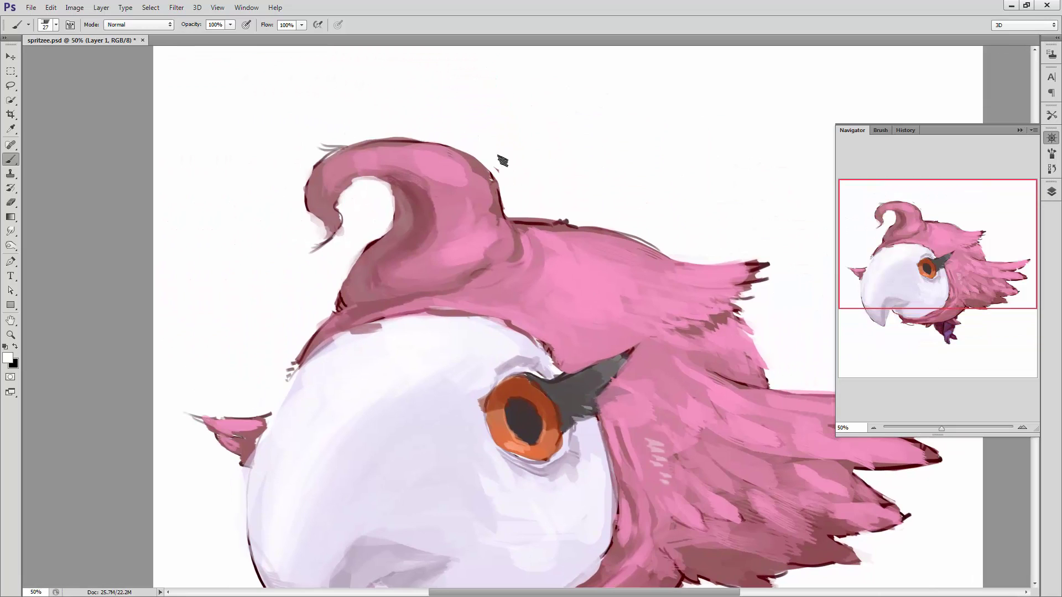
- With a 21 px brush, paint a small pink bump on the crest edge, then whiten it
right_click(512, 187)
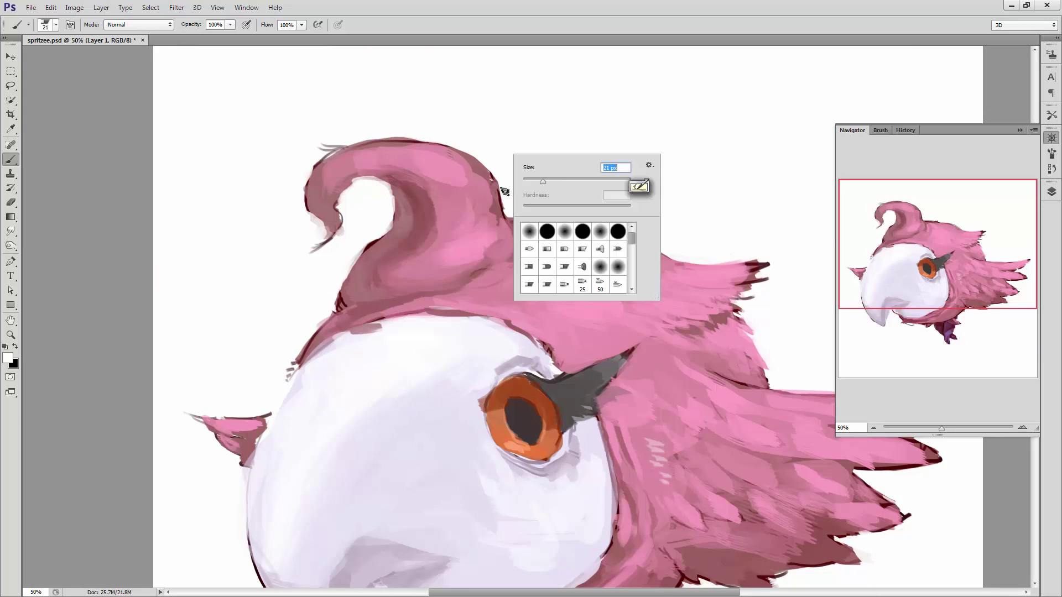
key(Return)
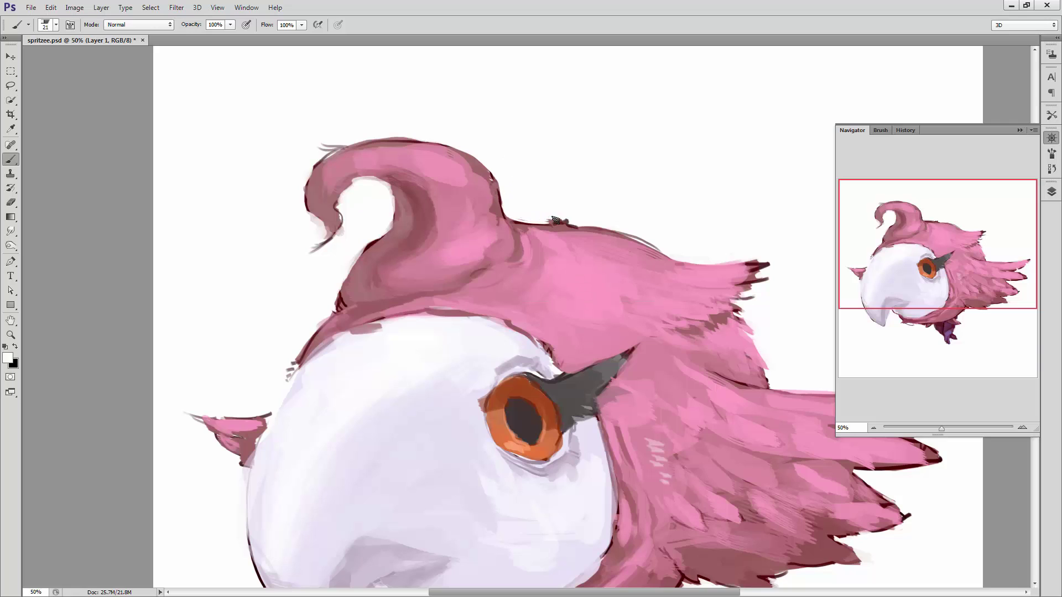
alt+click(560, 224)
mouse_move(553, 225)
mouse_down()
mouse_move(587, 209)
mouse_move(537, 228)
mouse_up()
alt+click(555, 213)
alt+click(541, 227)
alt+click(558, 217)
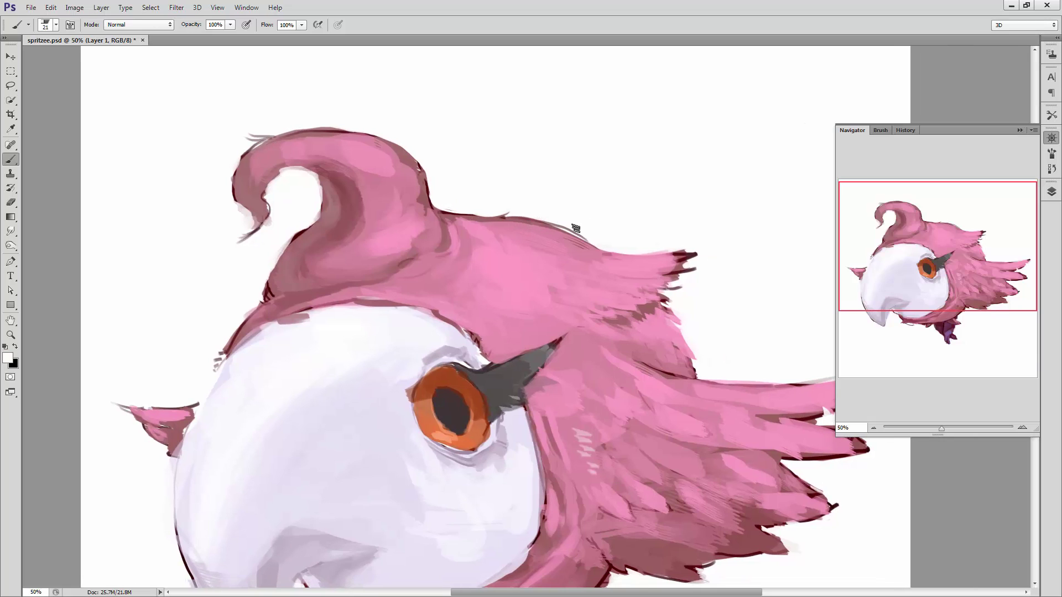
- Extend the crest's upper edge in pink and trim the stroke tip with white
alt+click(648, 259)
drag(611, 258, 684, 234)
alt+click(615, 242)
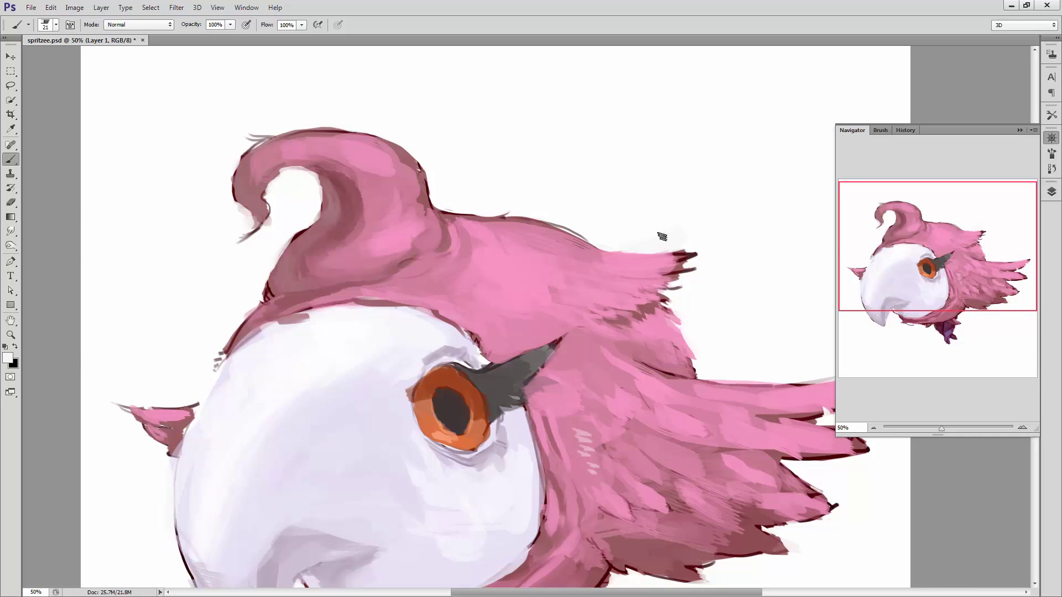
alt+click(619, 253)
- Switch to a 17 px brush and extend and tidy the crest's feather tip
drag(691, 297, 666, 276)
right_click(667, 260)
text(17)
key(Return)
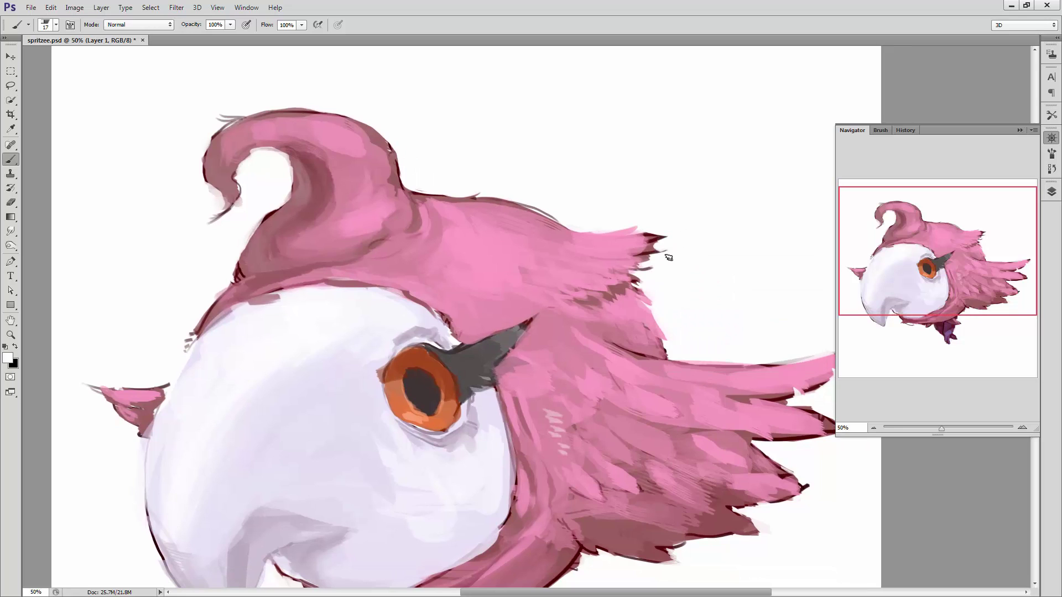
alt+click(642, 251)
alt+click(666, 235)
mouse_move(667, 234)
mouse_down()
mouse_move(626, 245)
mouse_move(666, 231)
mouse_move(636, 248)
mouse_move(619, 234)
mouse_up()
alt+click(624, 246)
alt+click(652, 224)
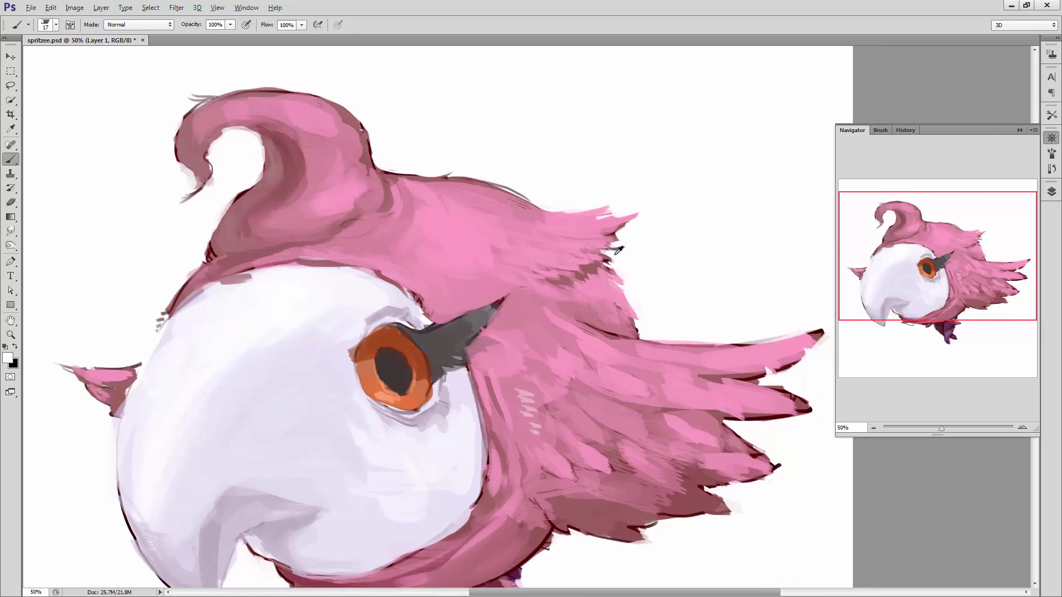
- Back at 21 px, repaint the hair-edge outline in mauve and darker tones
drag(626, 278, 704, 308)
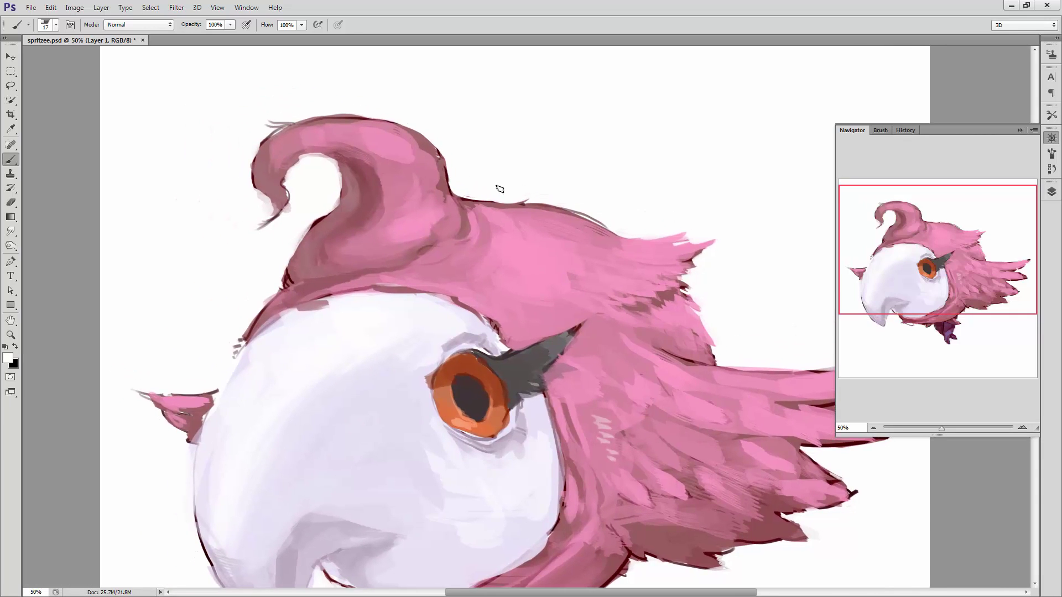
drag(458, 187, 494, 208)
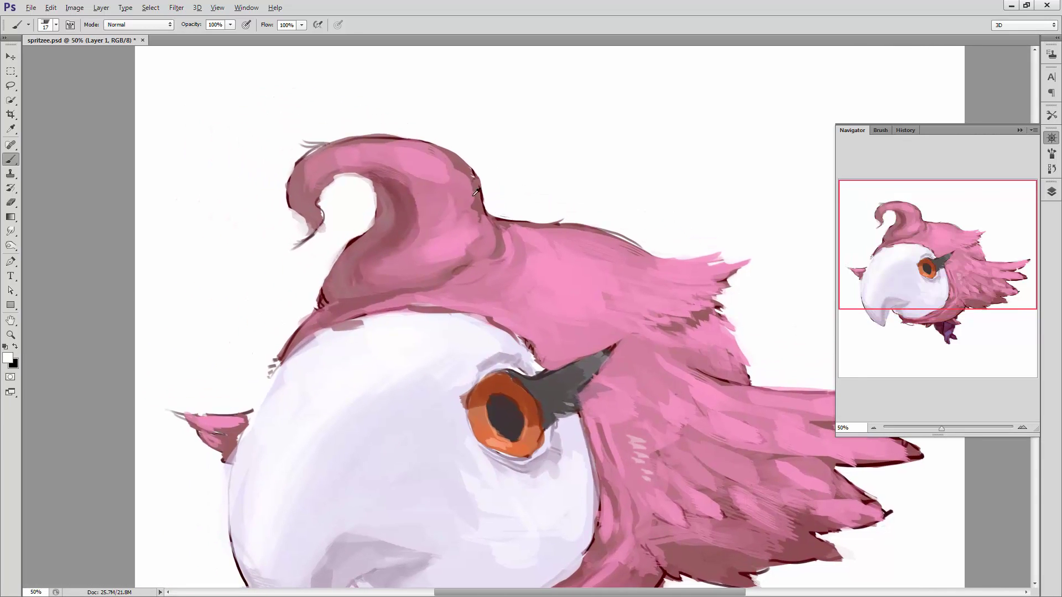
alt+click(479, 176)
right_click(535, 222)
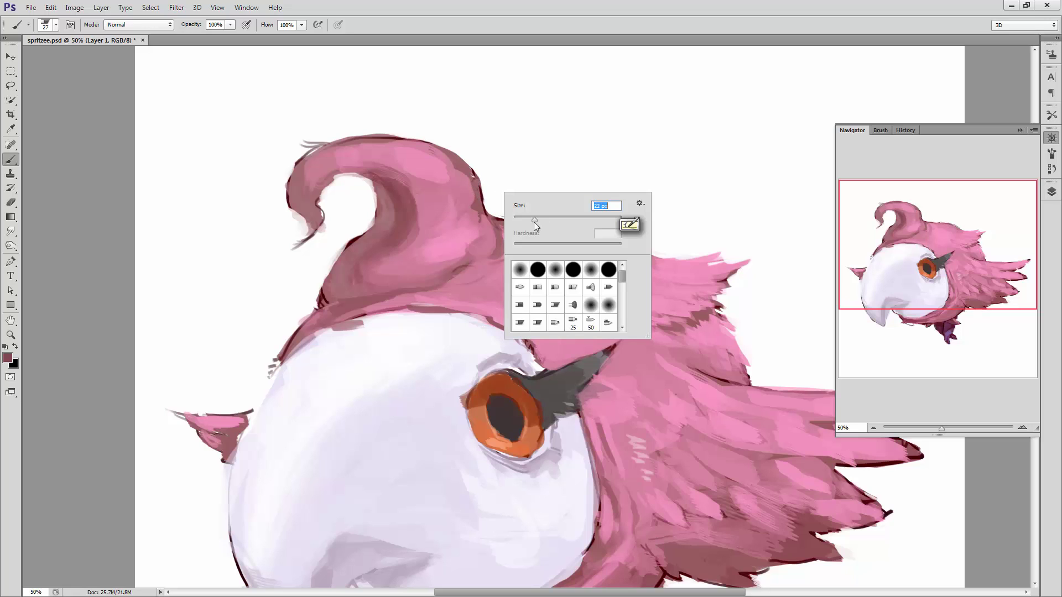
key(Return)
mouse_move(476, 179)
mouse_down()
mouse_move(481, 243)
mouse_move(479, 190)
mouse_up()
alt+click(481, 243)
alt+click(480, 193)
- Enlarge the white hollow inside the crest curl and repaint its inner edge pink, undoing a maroon stroke
alt+click(332, 206)
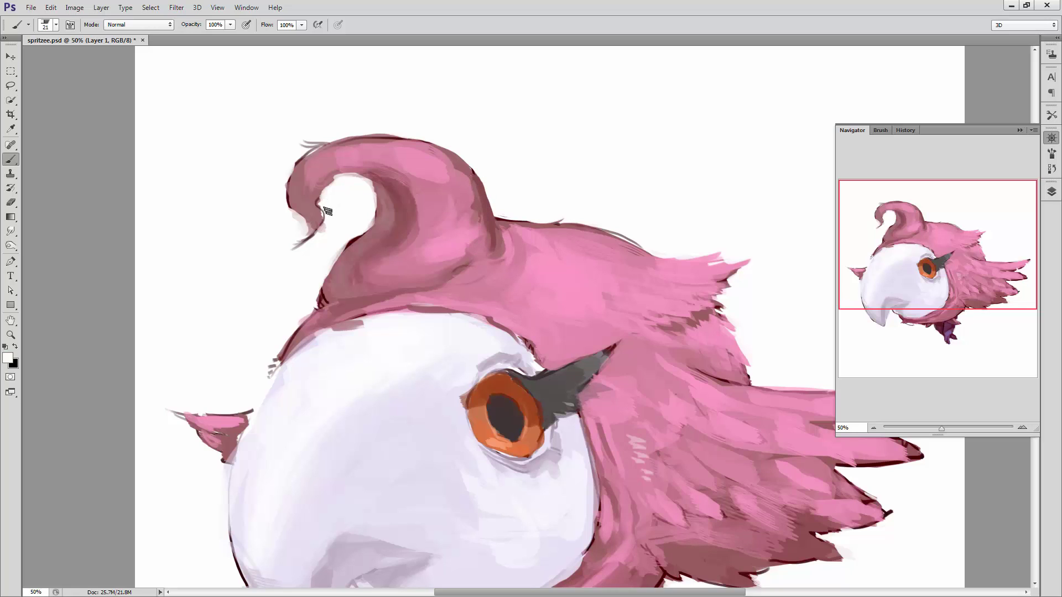
drag(329, 196, 316, 292)
alt+click(352, 243)
mouse_move(344, 256)
mouse_down()
mouse_move(387, 222)
mouse_move(387, 199)
mouse_up()
key(ctrl+z)
alt+click(357, 251)
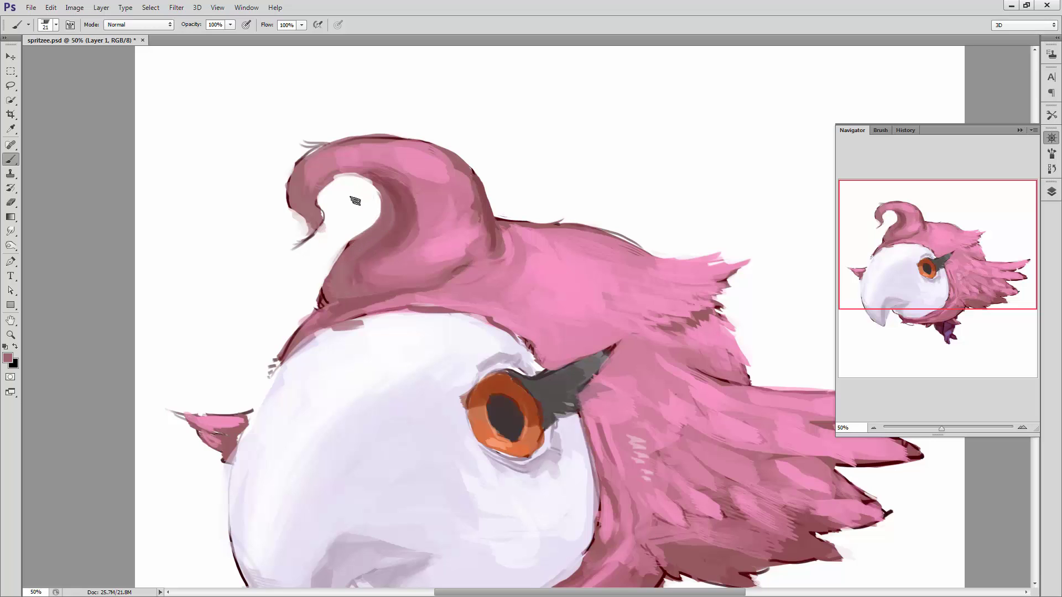
alt+click(370, 196)
- Add a dark maroon mark at the hair's lower-left edge and cover it with dusty rose
drag(323, 299, 440, 224)
alt+click(423, 226)
alt+click(444, 214)
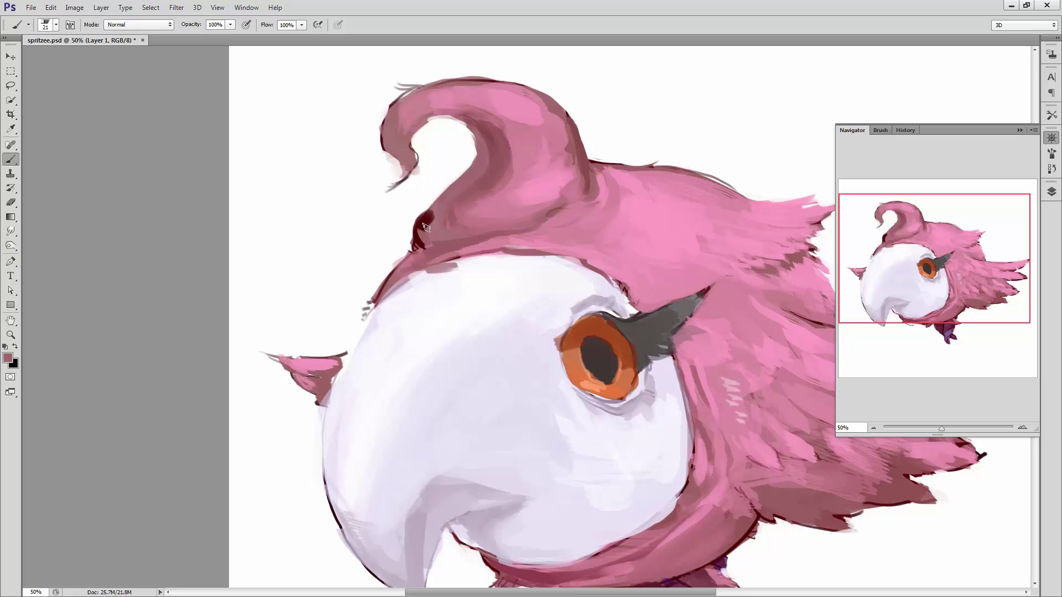
- Brighten the hair's lower-left edge and darken the crest–face boundary in dusty rose, then set a 13 px brush
alt+click(408, 237)
drag(404, 260, 365, 308)
alt+click(421, 264)
drag(398, 277, 435, 250)
alt+click(434, 248)
right_click(445, 243)
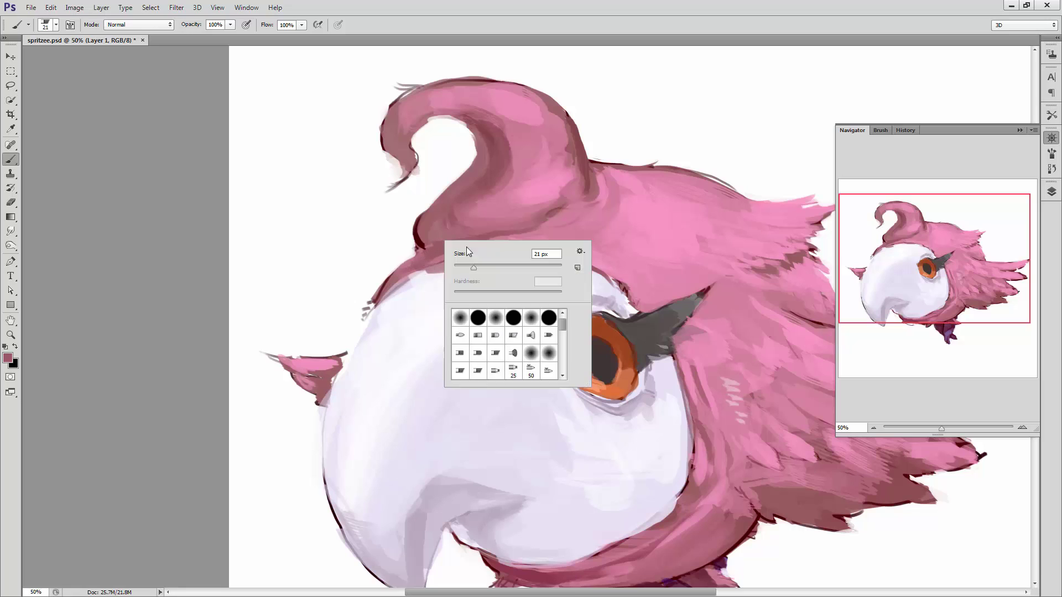
click(412, 257)
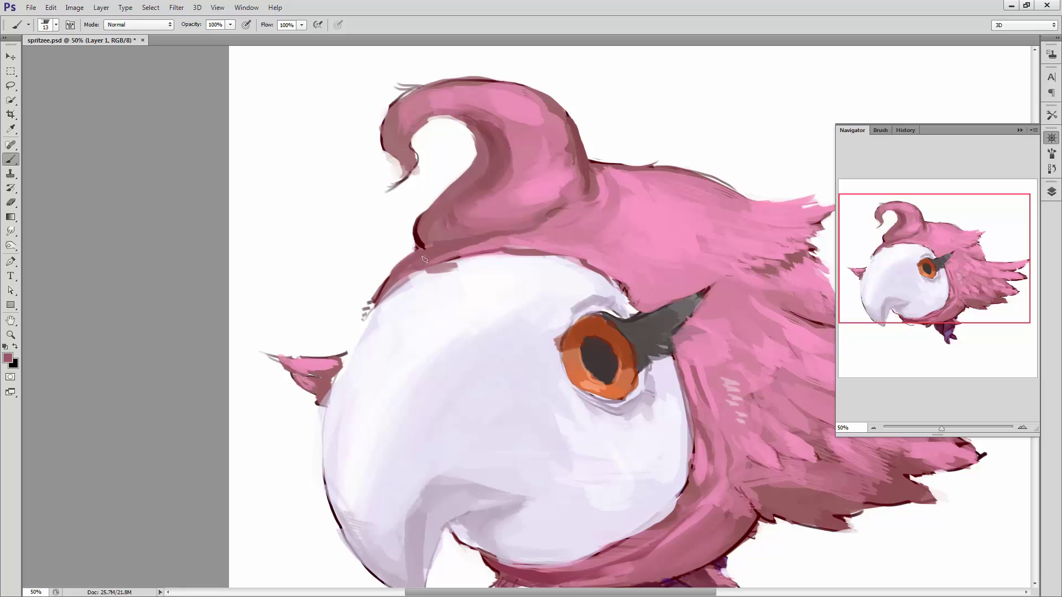
- Paint a dark maroon line along the crest's lower edge
alt+click(422, 238)
alt+click(430, 245)
alt+click(429, 246)
key(ctrl+z)
key(ctrl+z)
drag(420, 259, 485, 238)
alt+click(436, 247)
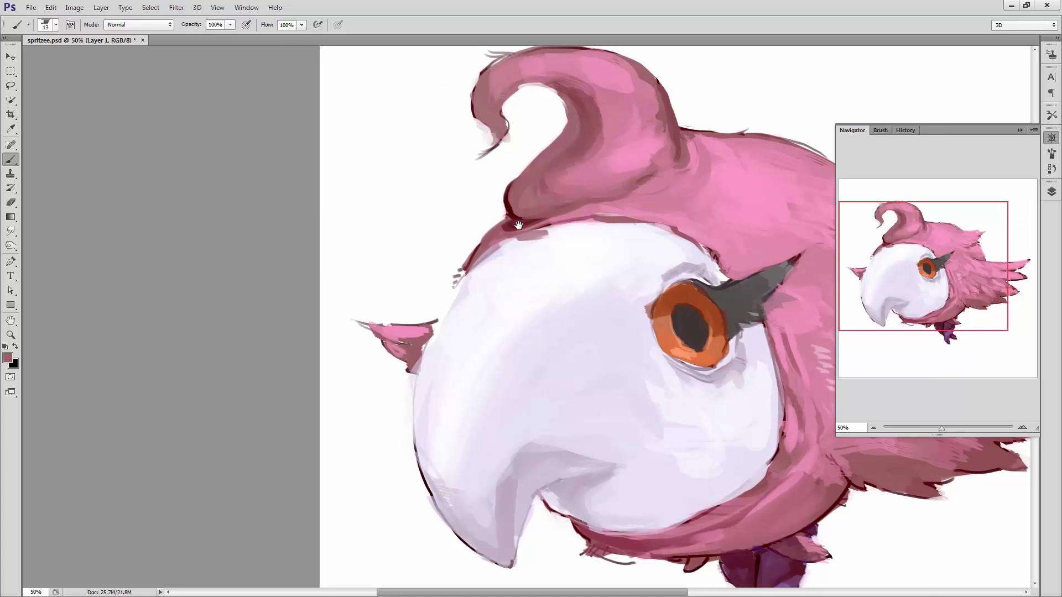
- Resize the brush to 3 px, then 11 px, and fill the ragged outline edge with mauve
drag(422, 263, 509, 230)
alt+click(471, 283)
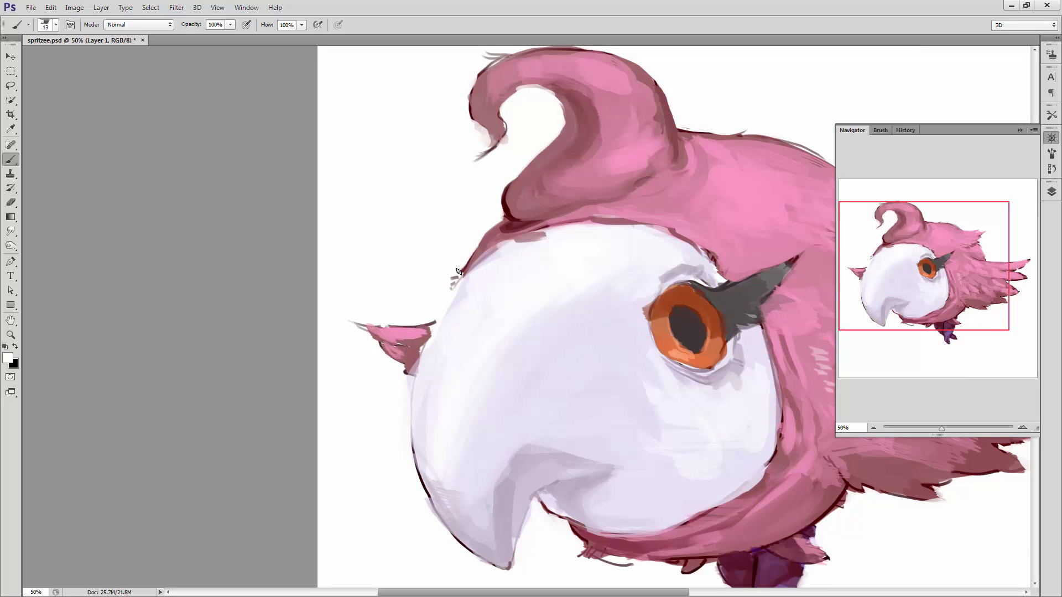
right_click(485, 282)
text(3)
key(Return)
right_click(474, 265)
text(11)
key(Return)
alt+click(471, 265)
drag(470, 267, 452, 287)
- Outline the face's upper-left edge in mauve against the white
alt+click(467, 278)
alt+click(469, 264)
mouse_move(470, 266)
mouse_down()
mouse_move(442, 281)
mouse_move(456, 271)
mouse_move(445, 284)
mouse_move(468, 279)
mouse_up()
alt+click(458, 263)
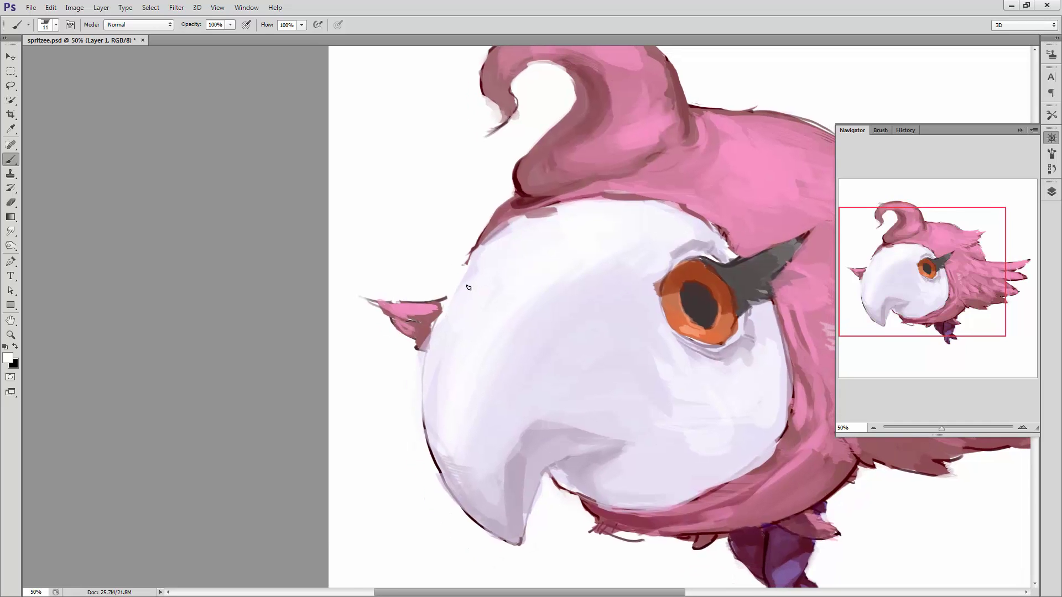
- Extend the pink ear tip upward and cover the ear base with the white face edge
alt+click(372, 294)
alt+click(437, 307)
drag(445, 300, 454, 280)
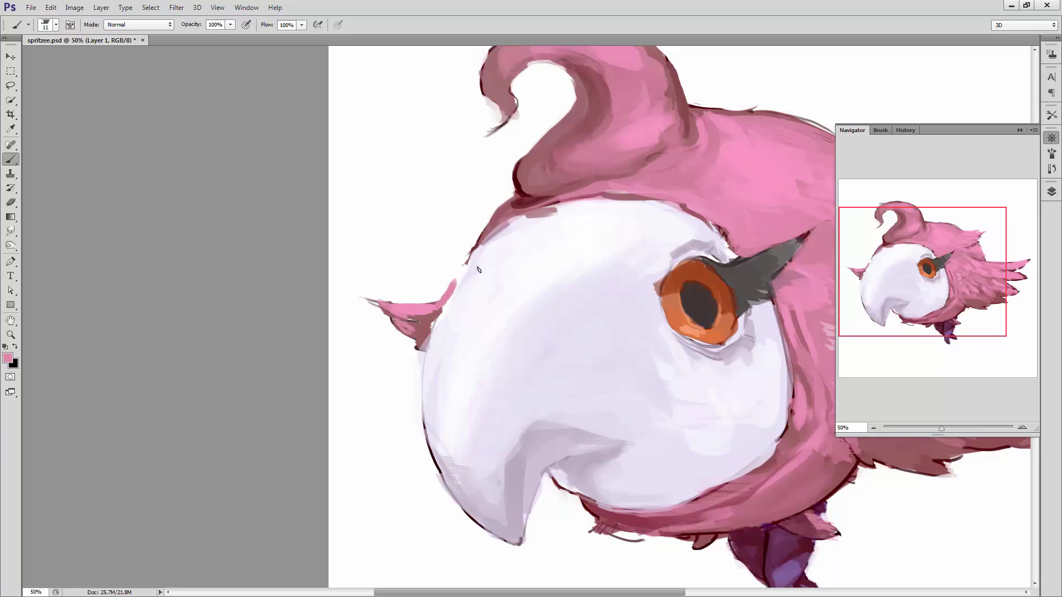
alt+click(442, 290)
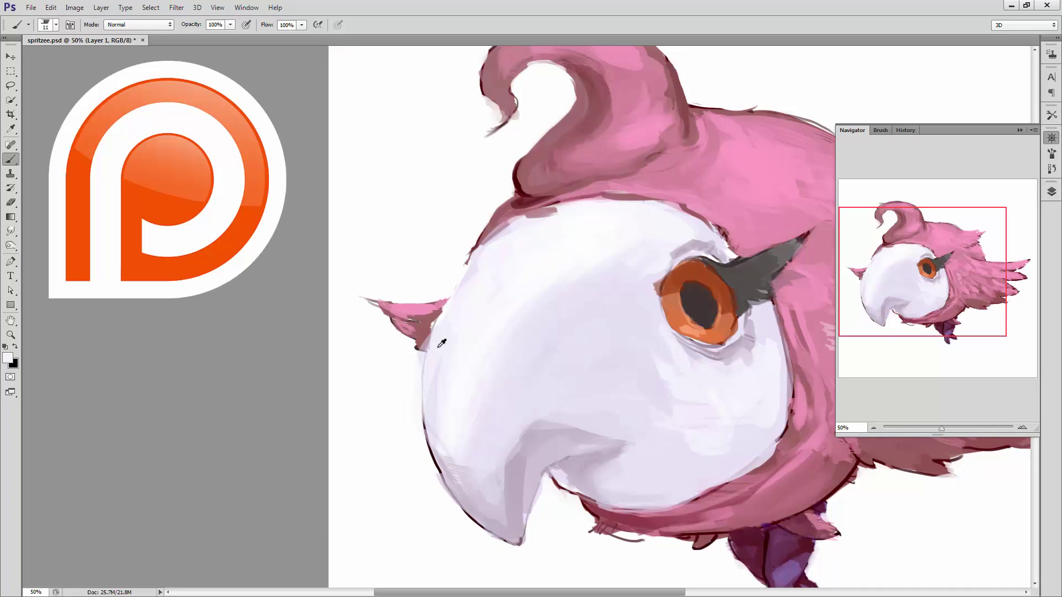
drag(445, 307, 470, 253)
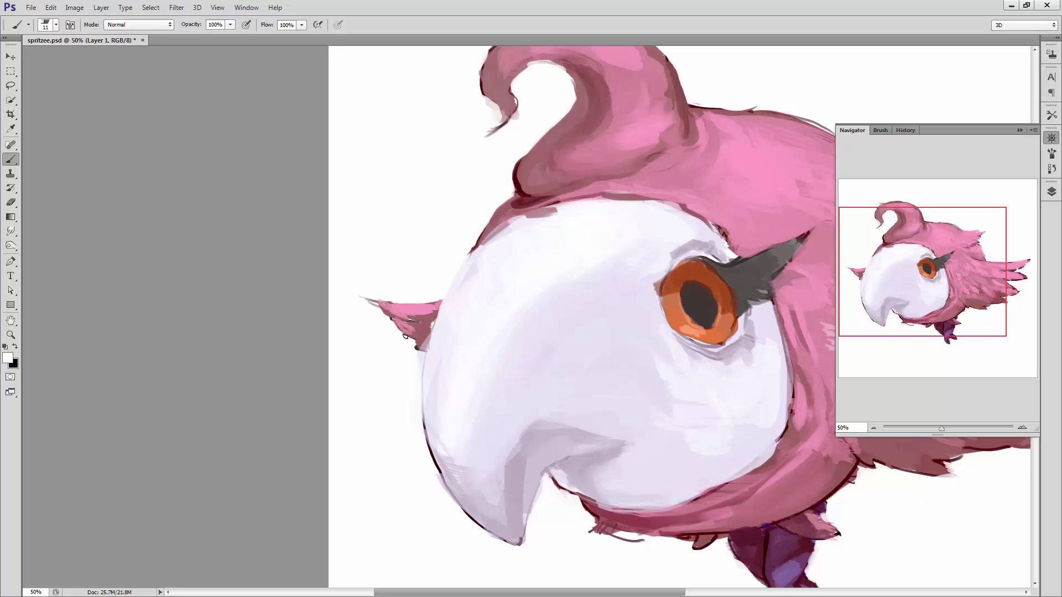
- With a 25 px brush, fill out the ear tip in pink
alt+click(419, 348)
alt+click(408, 355)
right_click(390, 279)
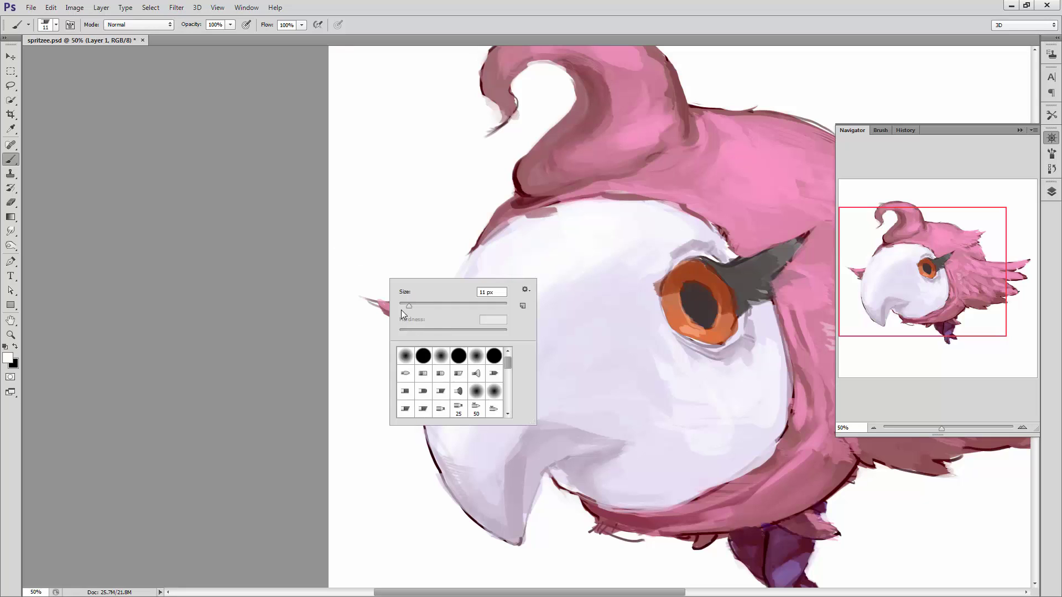
text(25)
key(Return)
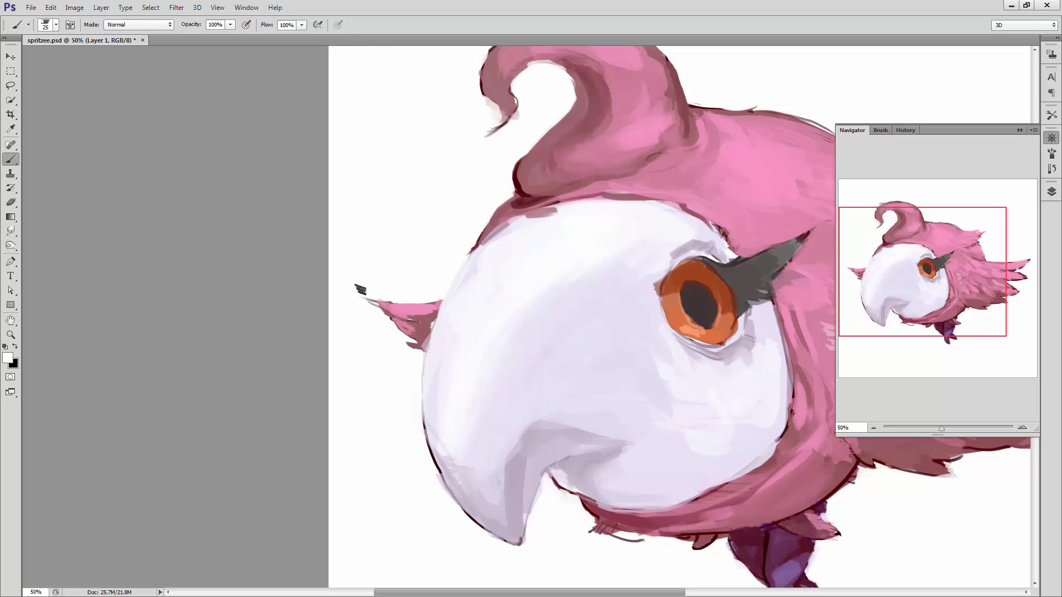
alt+click(399, 307)
drag(383, 309, 364, 300)
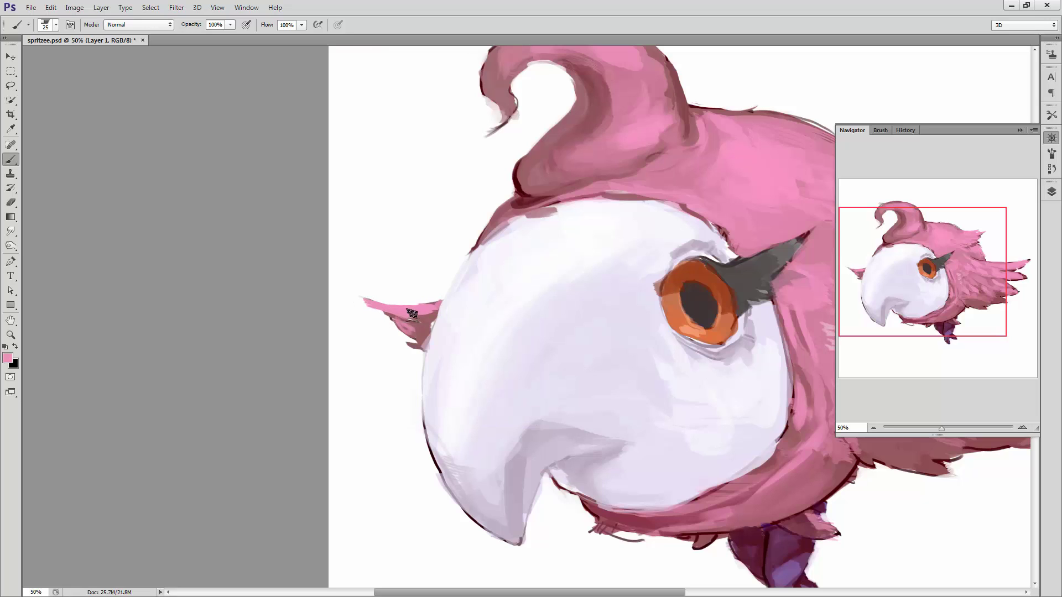
alt+click(372, 315)
- Trim the ear tip's and ear's lower edges with white after sampling mauve pinks
alt+click(412, 315)
alt+click(394, 313)
alt+click(394, 310)
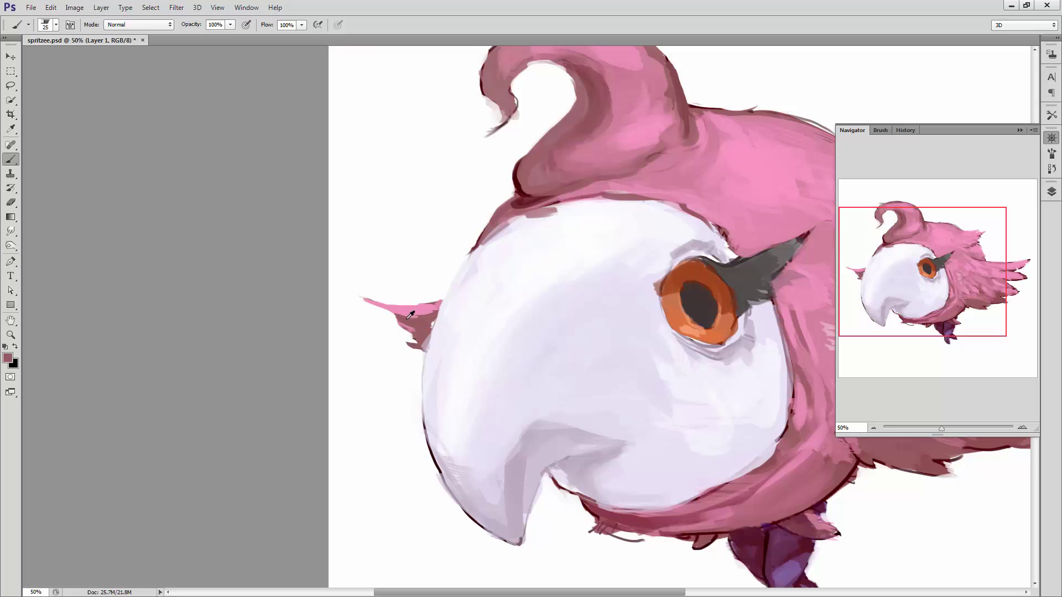
alt+click(372, 312)
drag(372, 314, 398, 322)
alt+click(423, 304)
alt+click(392, 300)
alt+click(418, 327)
mouse_move(423, 347)
mouse_down()
mouse_move(405, 339)
mouse_move(438, 304)
mouse_up()
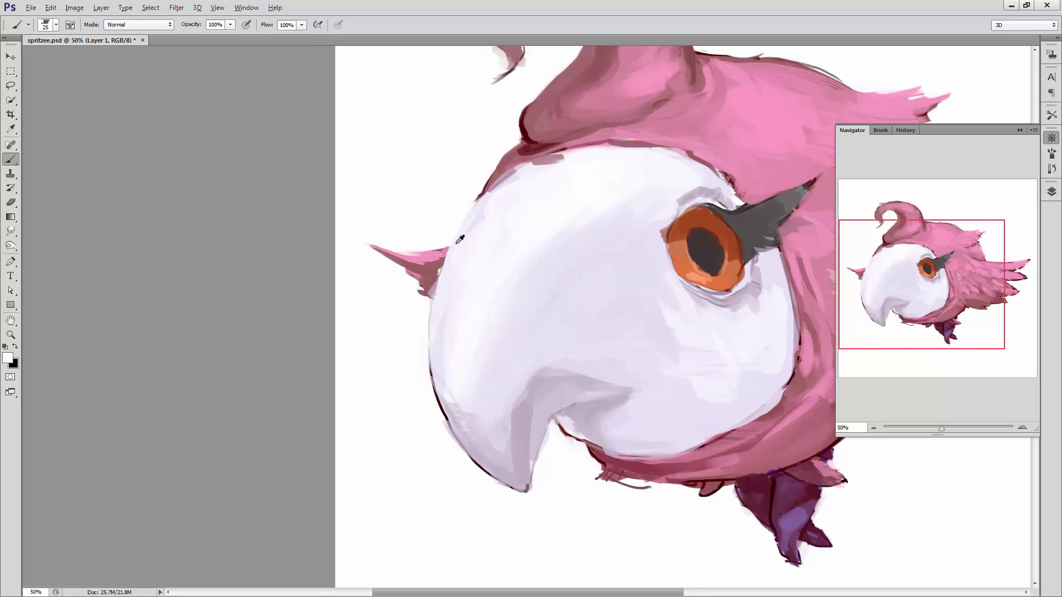
- Retouch the upper face edge, lightly redraw the lower beak outline and narrow the beak tip with white
alt+click(504, 171)
mouse_move(520, 164)
mouse_down()
mouse_move(491, 191)
mouse_move(553, 163)
mouse_up()
alt+click(504, 188)
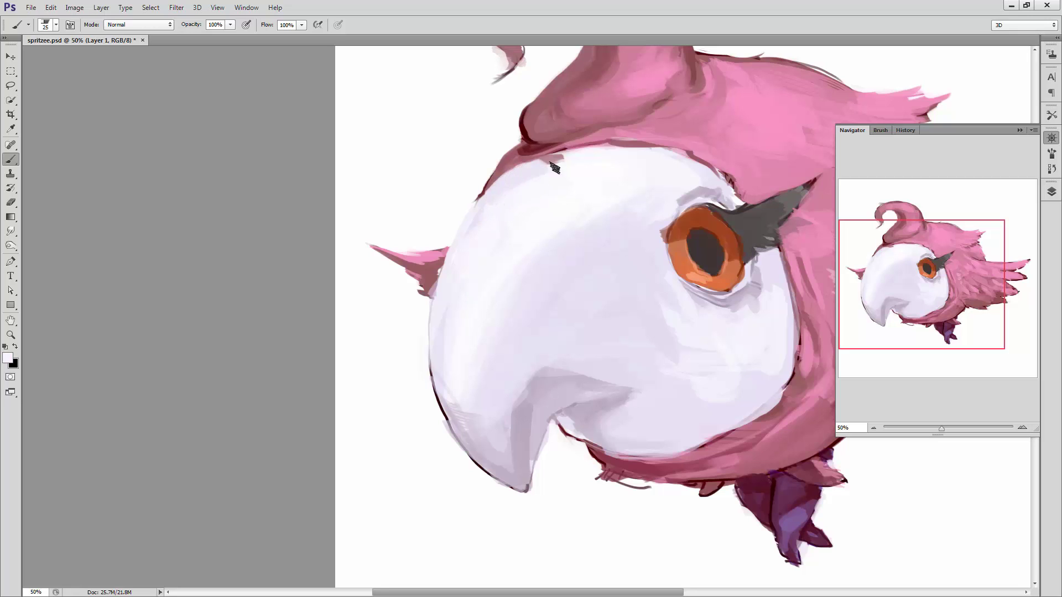
drag(501, 356, 456, 225)
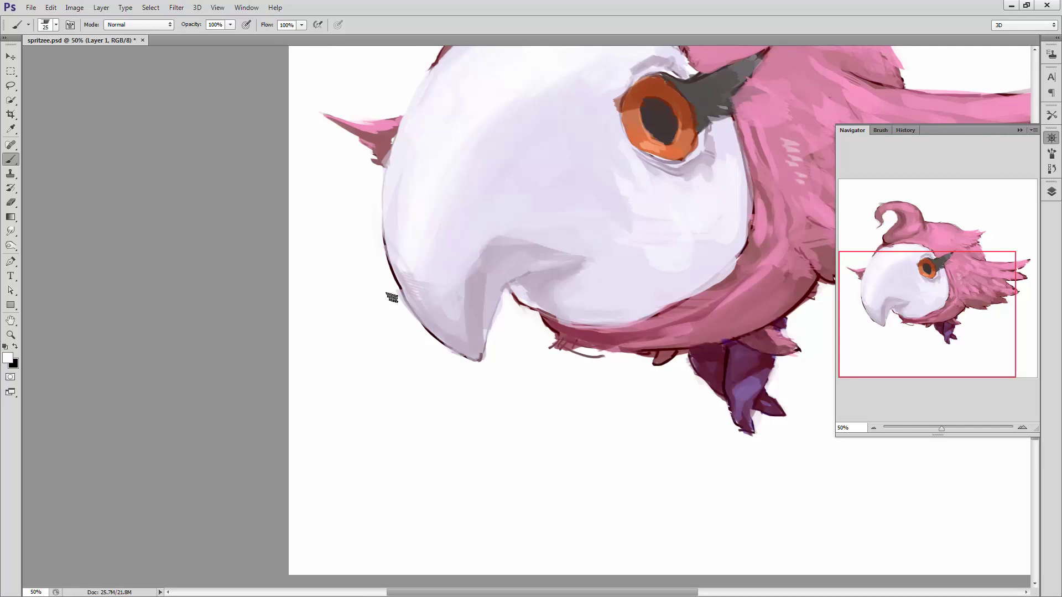
drag(394, 295, 411, 320)
drag(488, 359, 501, 322)
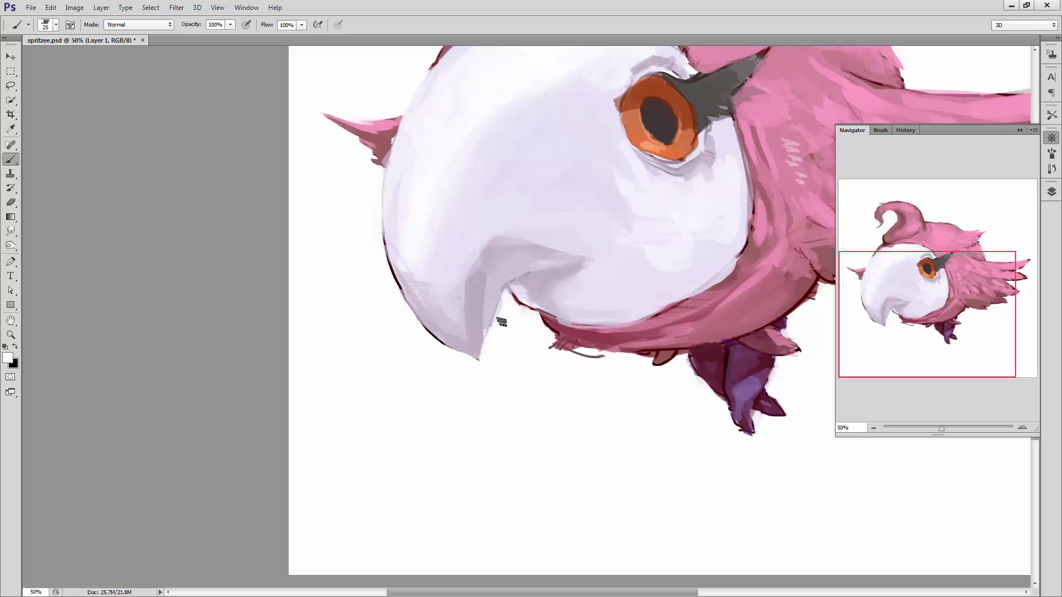
- Set the brush to 9 px, then 25 px, while shifting the view toward the feet
right_click(540, 300)
text(9)
key(Return)
drag(534, 324, 471, 319)
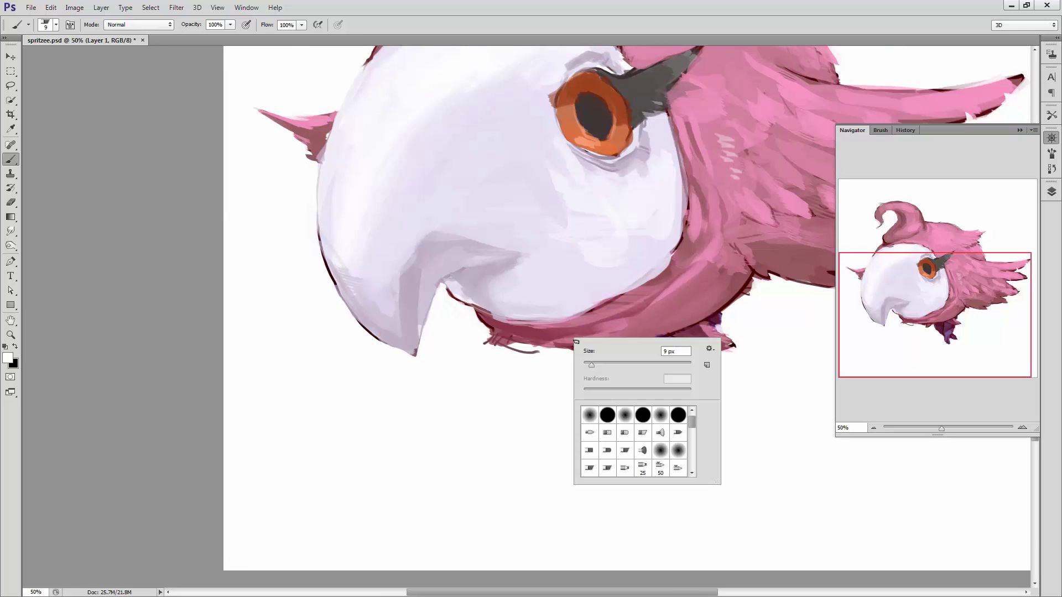
right_click(575, 338)
text(25)
key(Return)
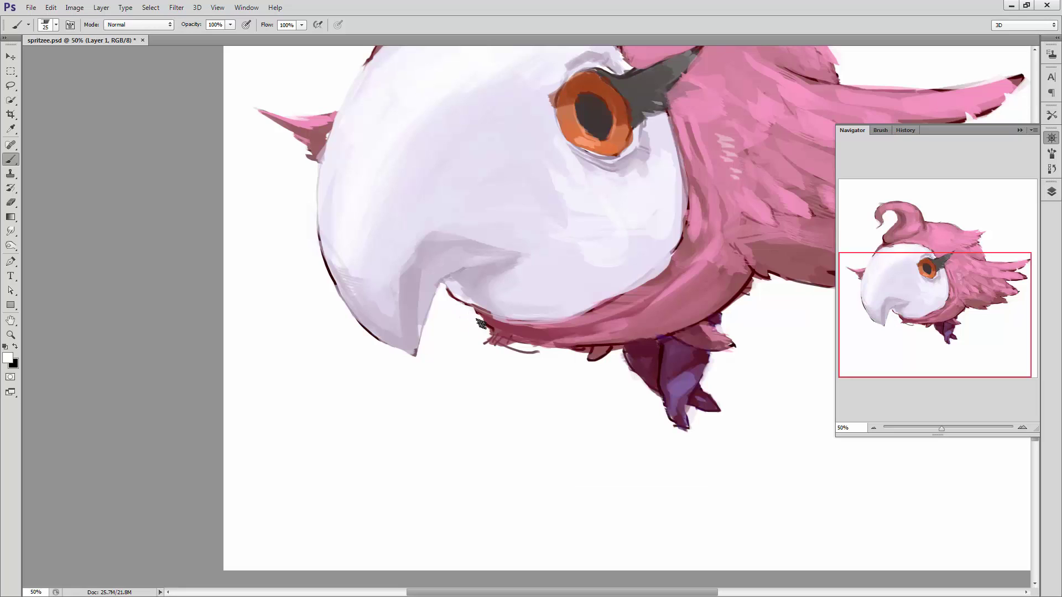
- Lighten the ragged lower plumage edge and add light pink feather curves along it
right_click(482, 352)
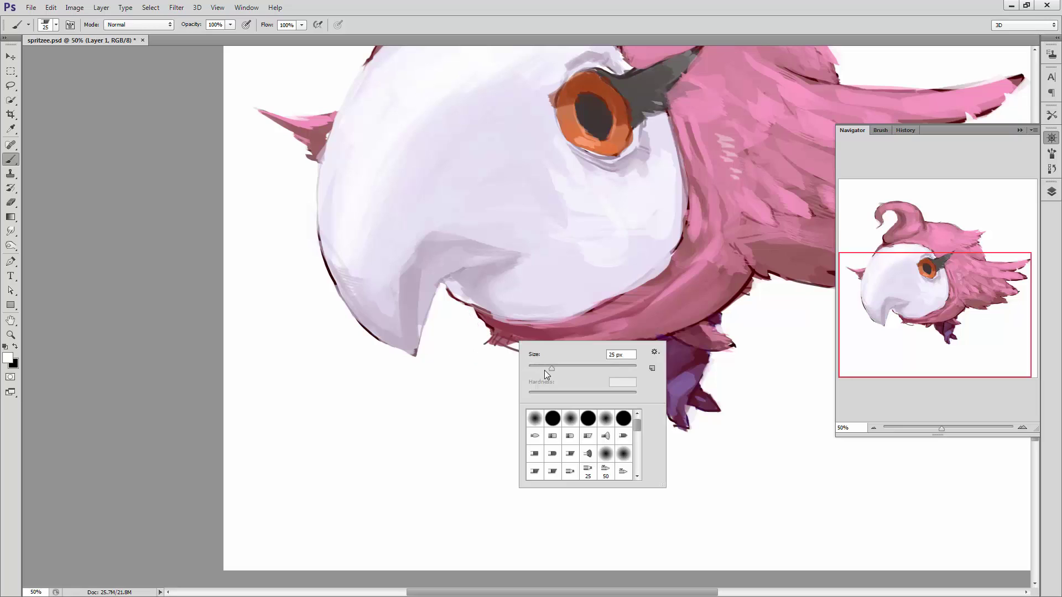
click(483, 351)
drag(494, 345, 565, 353)
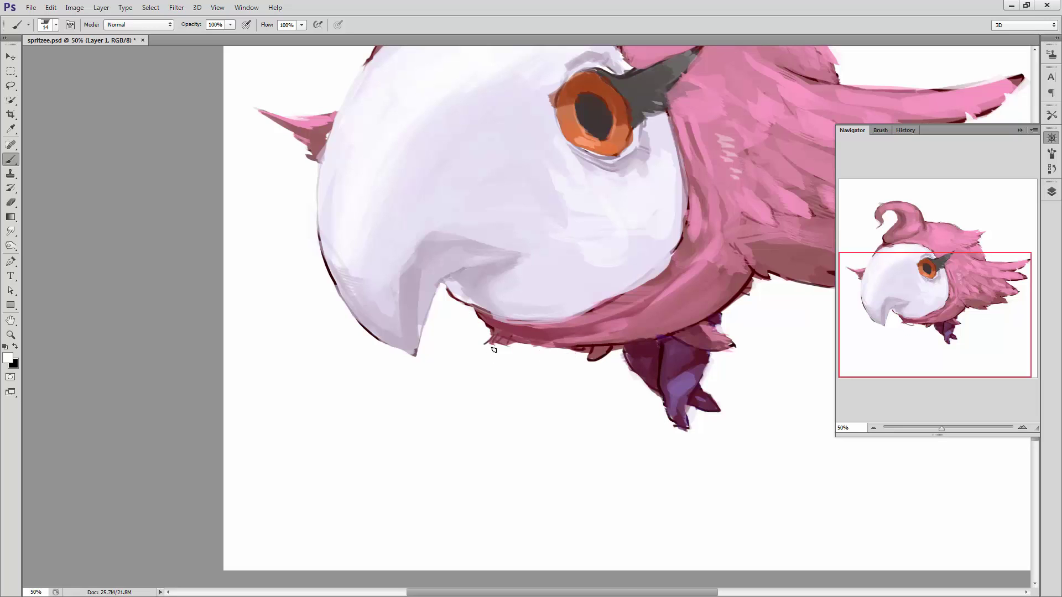
mouse_move(494, 349)
mouse_down()
mouse_move(547, 354)
mouse_move(524, 342)
mouse_move(468, 345)
mouse_move(506, 352)
mouse_move(462, 379)
mouse_up()
alt+click(512, 331)
alt+click(480, 332)
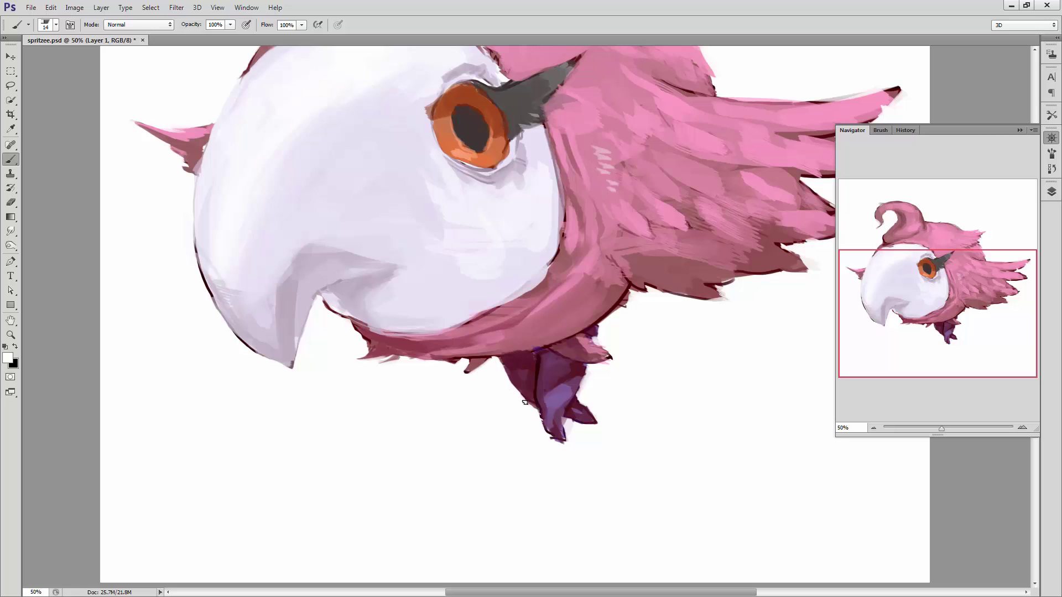
- Sample dark maroon from the outline and draw a dark line under the white beak
alt+click(552, 334)
right_click(561, 321)
key(Return)
drag(549, 365, 525, 373)
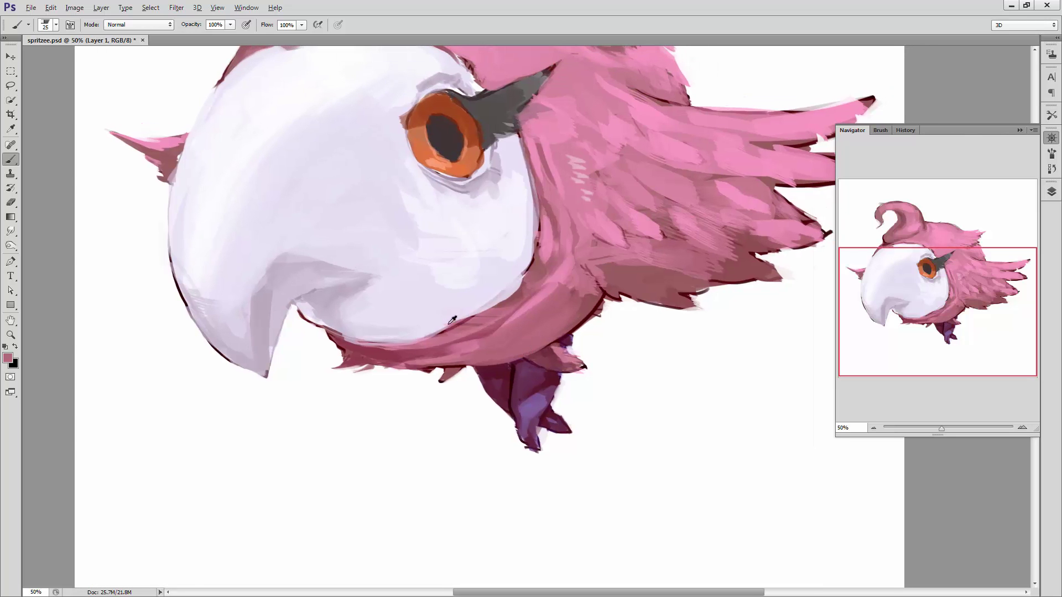
alt+click(331, 324)
right_click(379, 332)
drag(326, 330, 479, 313)
- Paint sampled lavender over the under-beak line to thin and soften it
alt+click(410, 317)
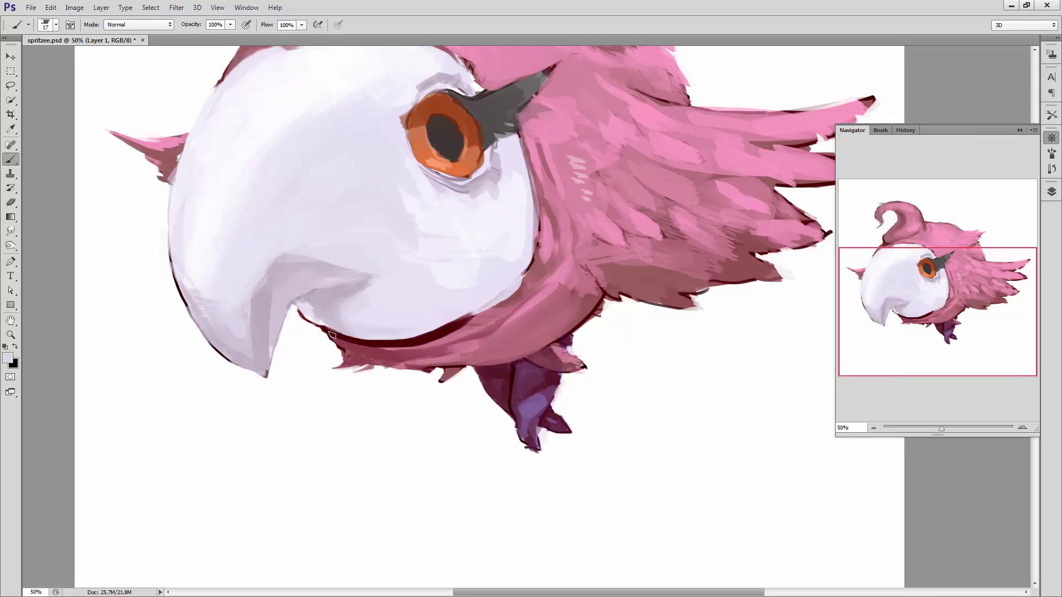
drag(331, 335, 456, 316)
drag(336, 329, 479, 297)
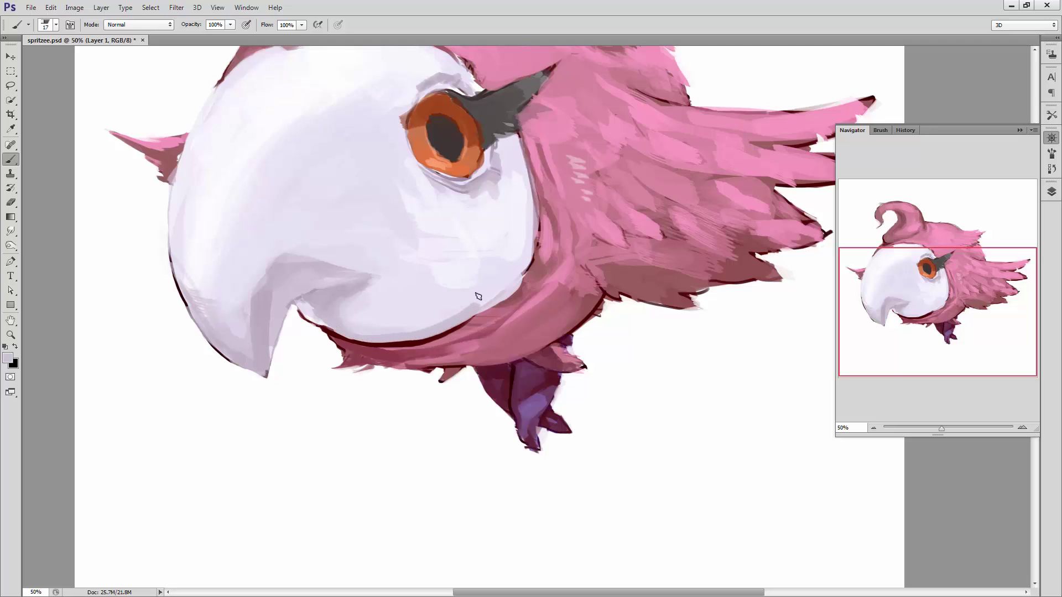
drag(386, 334, 486, 292)
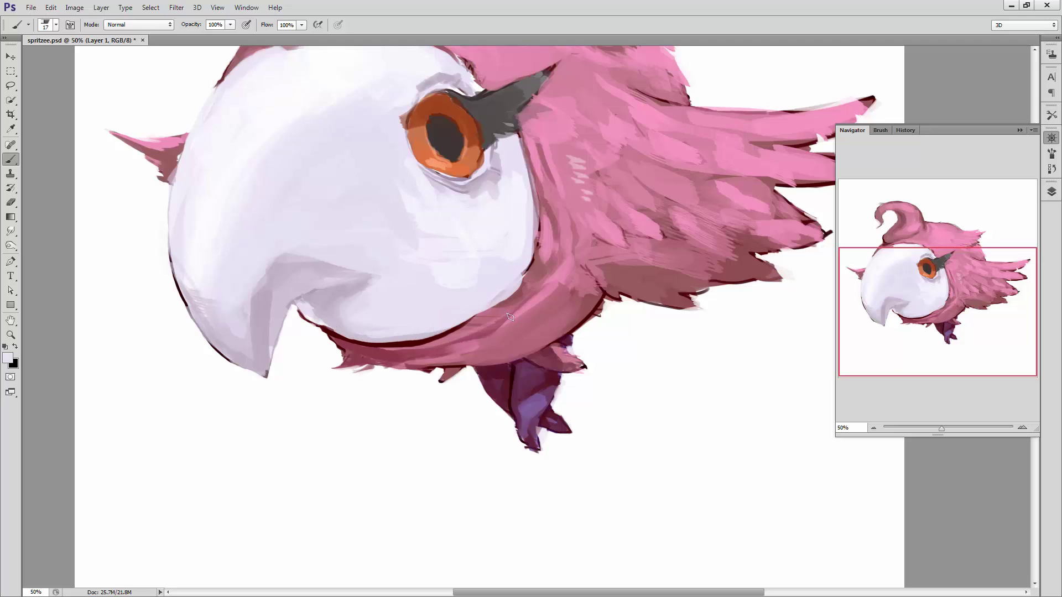
- Outline the beak's lower-right edge in maroon at 13 px, then soften it with lavender
alt+click(532, 258)
right_click(524, 258)
text(13)
key(Return)
mouse_move(532, 259)
mouse_down()
mouse_move(477, 316)
mouse_move(539, 261)
mouse_up()
alt+click(491, 284)
mouse_move(497, 303)
mouse_down()
mouse_move(468, 324)
mouse_move(421, 302)
mouse_up()
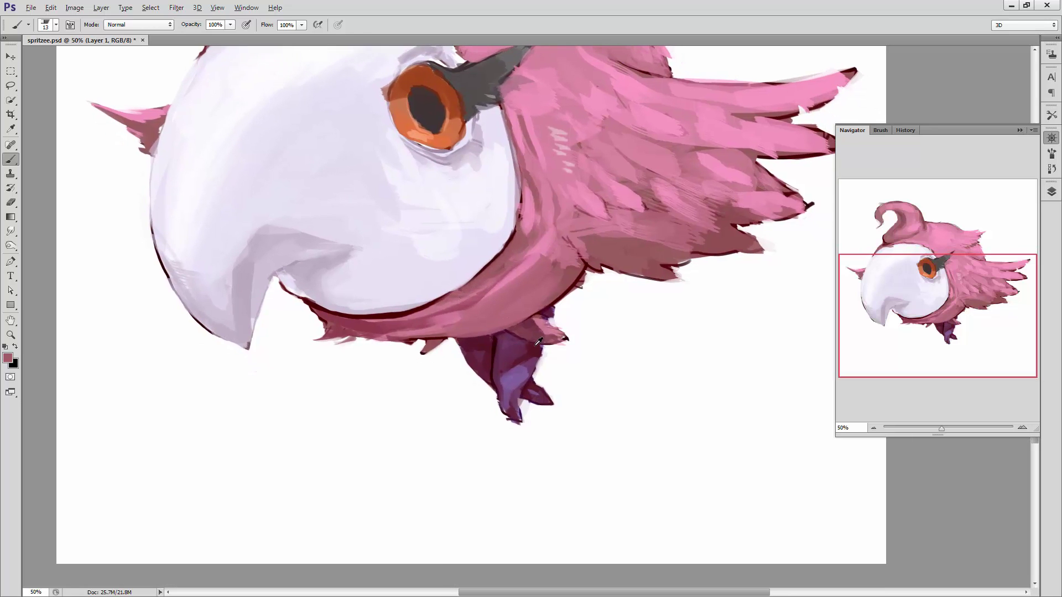
- Trim the purple foot's edge between the toes with white
alt+click(561, 347)
alt+click(529, 327)
alt+click(550, 359)
mouse_move(525, 405)
mouse_down()
mouse_move(549, 408)
mouse_move(520, 420)
mouse_up()
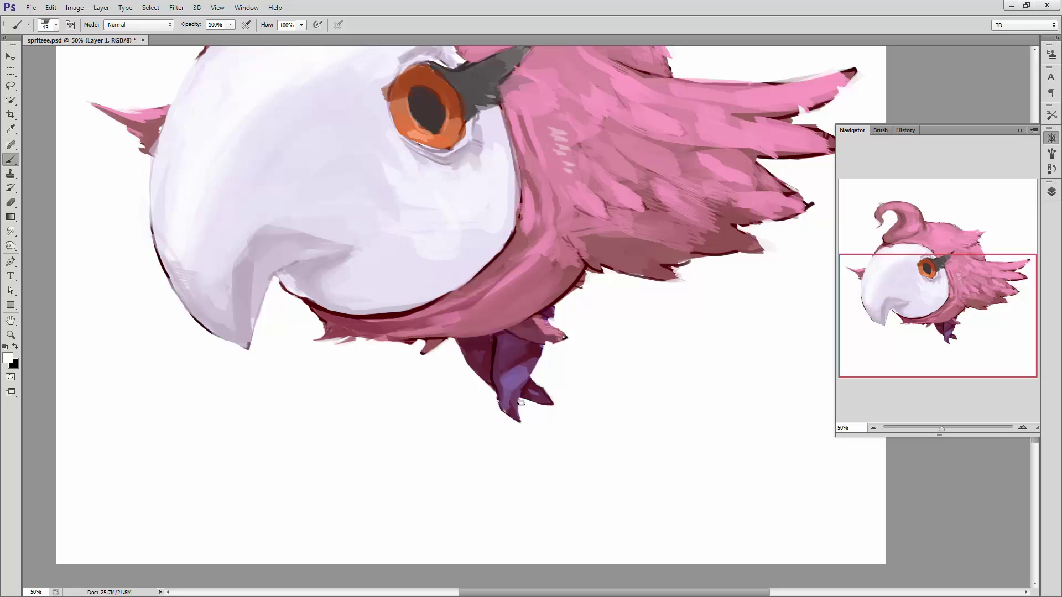
scroll(521, 403, up, 2)
- Sample maroon and dark purple near the feet, setting the brush to 25 px, then 15 px
alt+click(520, 394)
right_click(522, 397)
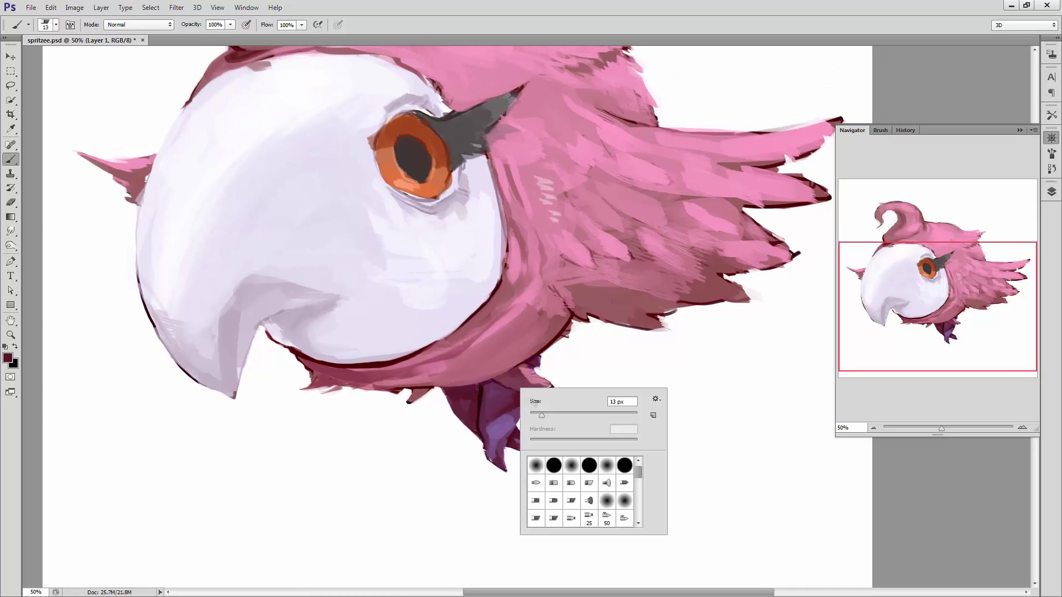
text(25)
key(Return)
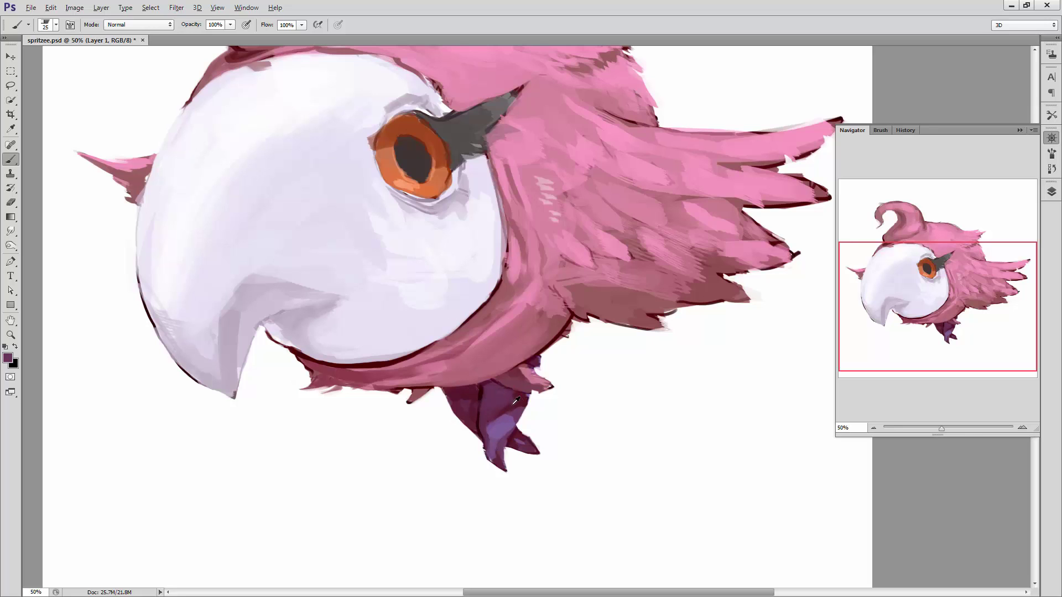
alt+click(503, 385)
right_click(512, 417)
text(15)
key(Return)
- Sample mauve and white along the feather edges, framing the swept-back feather tips
scroll(453, 418, up, 3)
alt+click(497, 426)
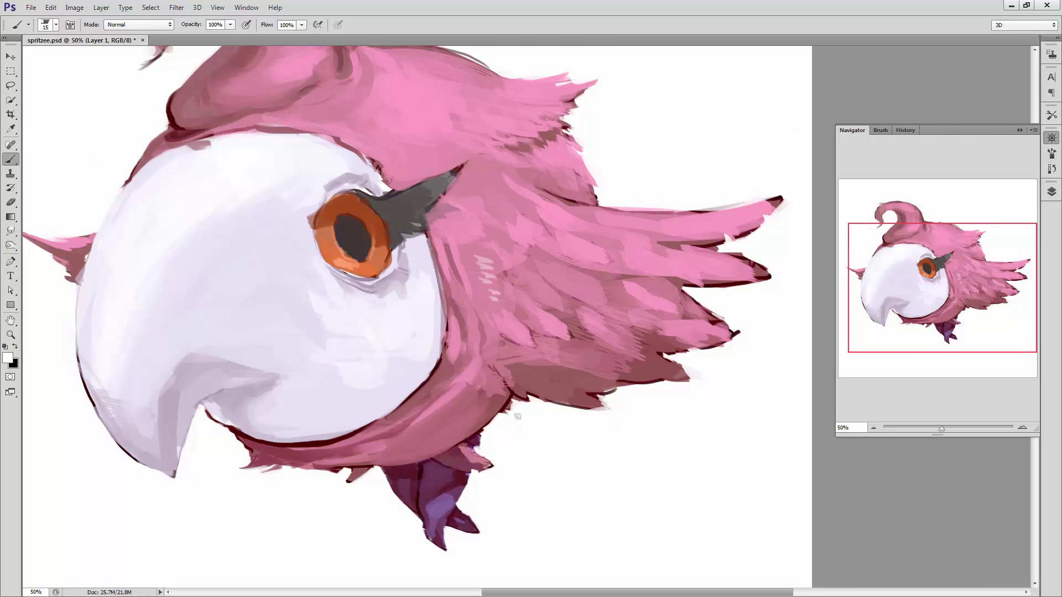
alt+click(495, 407)
alt+click(524, 405)
alt+click(523, 390)
alt+click(548, 404)
drag(609, 405, 503, 401)
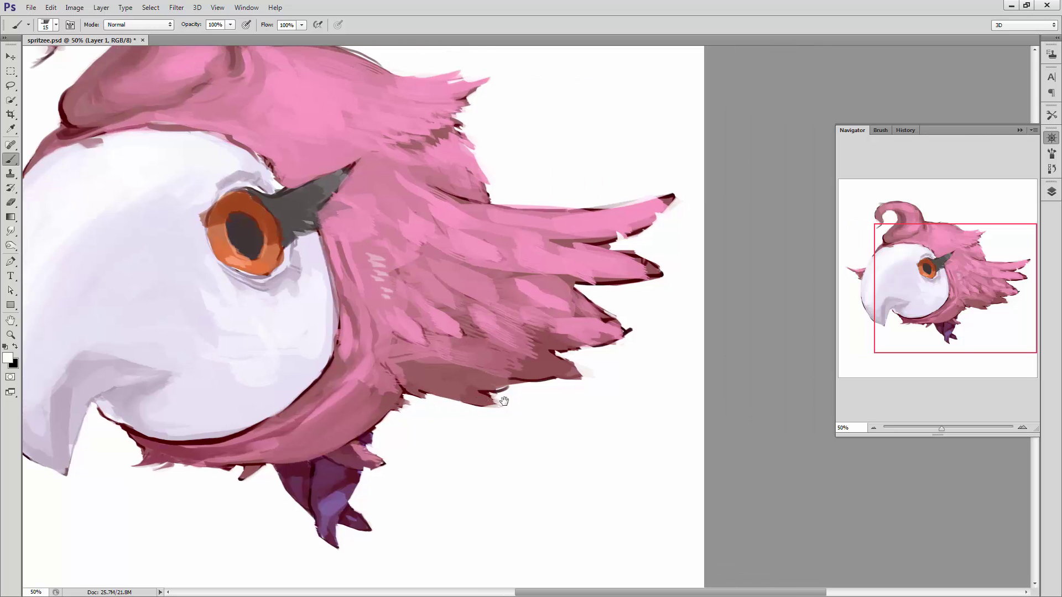
- Repaint and sharpen a lower feather tip and its edge in mauve pink
alt+click(491, 398)
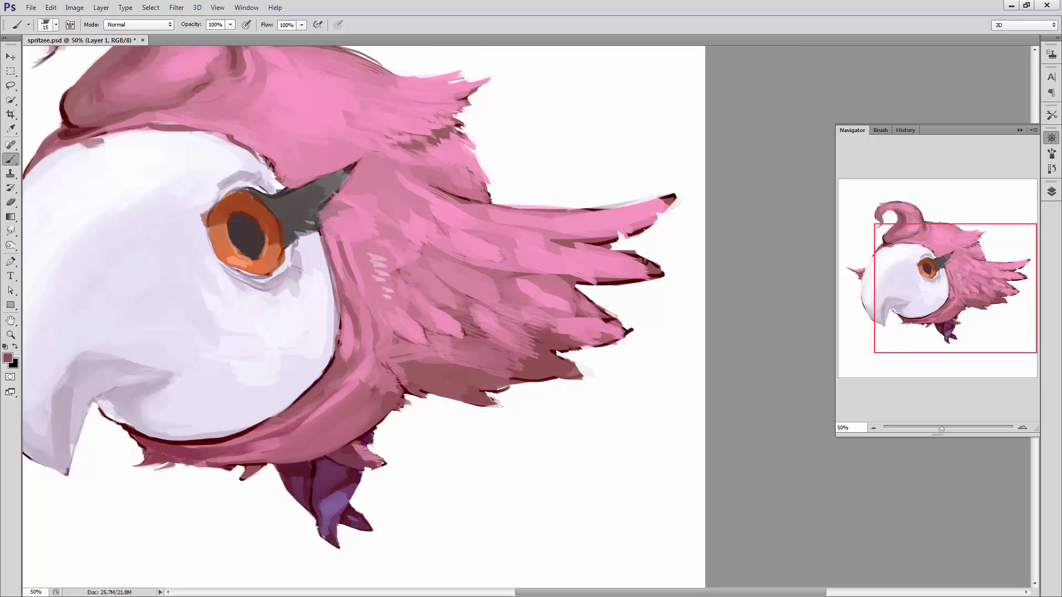
mouse_move(495, 402)
mouse_down()
mouse_move(510, 415)
mouse_move(492, 406)
mouse_move(570, 381)
mouse_up()
alt+click(503, 416)
alt+click(480, 386)
alt+click(528, 394)
- Trim the lower feather edge and tip with white against sampled mauve pink
alt+click(507, 384)
alt+click(534, 386)
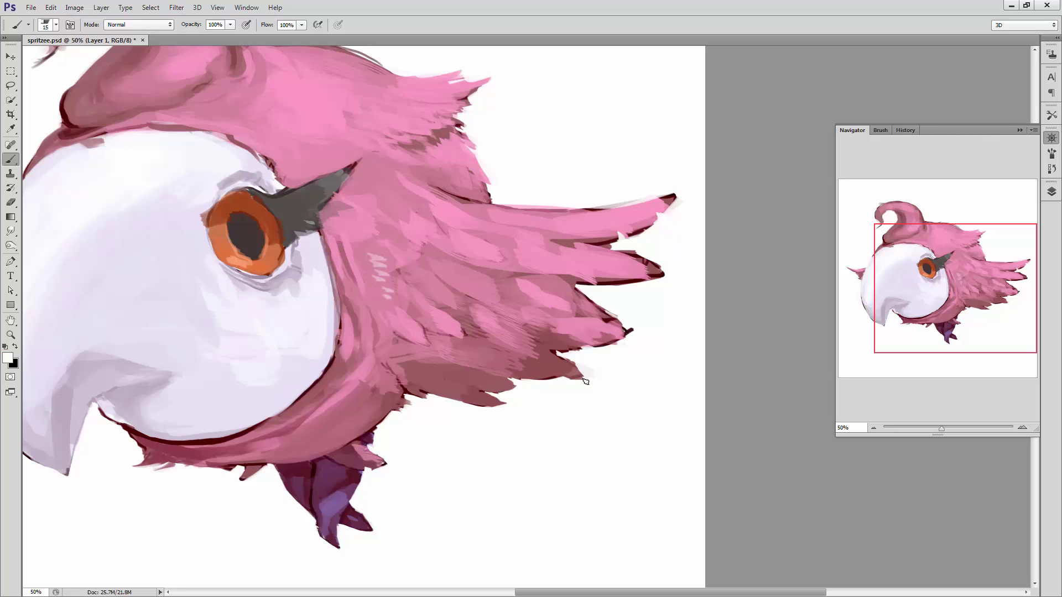
alt+click(557, 362)
drag(566, 361, 559, 369)
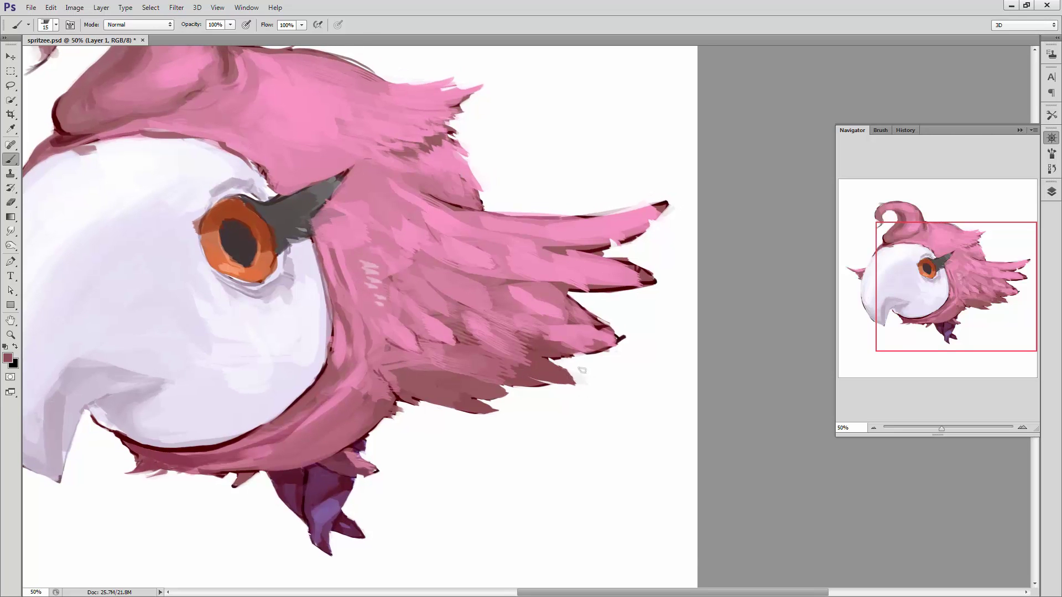
alt+click(582, 356)
drag(579, 382, 572, 374)
- Brighten a feather tip with white, undoing a notch carved into its lower edge
mouse_move(608, 330)
mouse_down()
mouse_move(616, 335)
mouse_move(594, 365)
mouse_up()
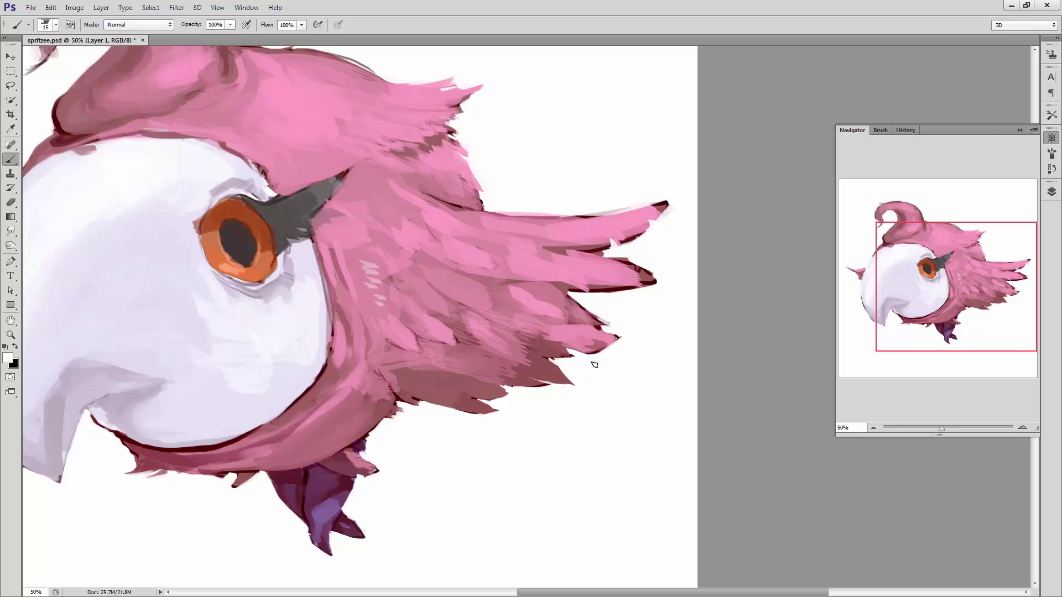
scroll(626, 319, up, 2)
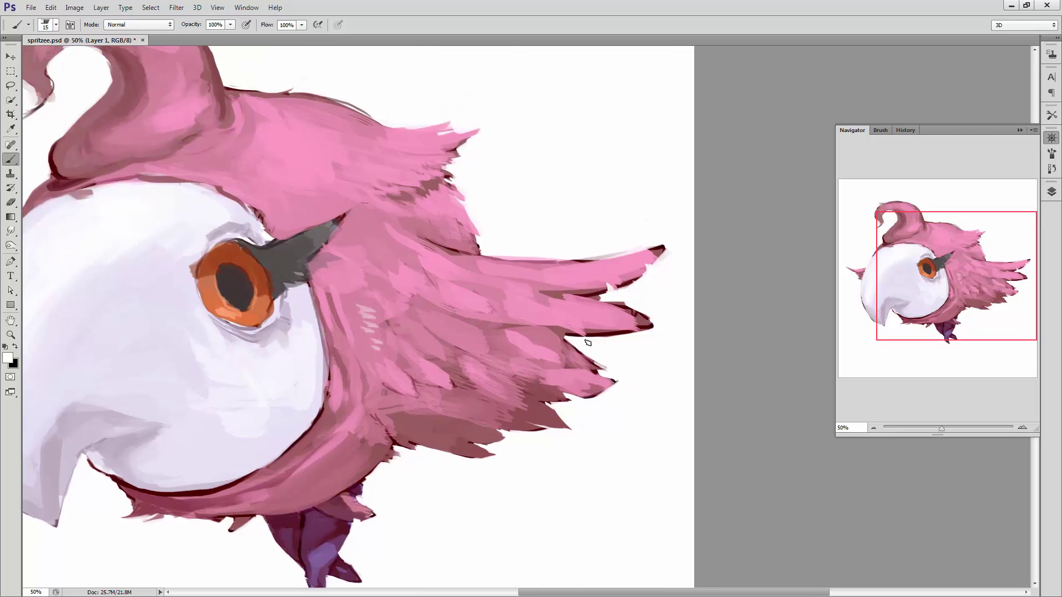
drag(555, 334, 540, 324)
key(ctrl+z)
- Paint a dark maroon edge under a feather, partly covering it with pink
alt+click(576, 348)
alt+click(550, 339)
alt+click(575, 334)
mouse_move(549, 333)
mouse_down()
mouse_move(581, 336)
mouse_move(557, 332)
mouse_up()
alt+click(550, 328)
alt+click(580, 339)
mouse_move(550, 420)
mouse_down()
mouse_move(652, 350)
mouse_move(649, 384)
mouse_up()
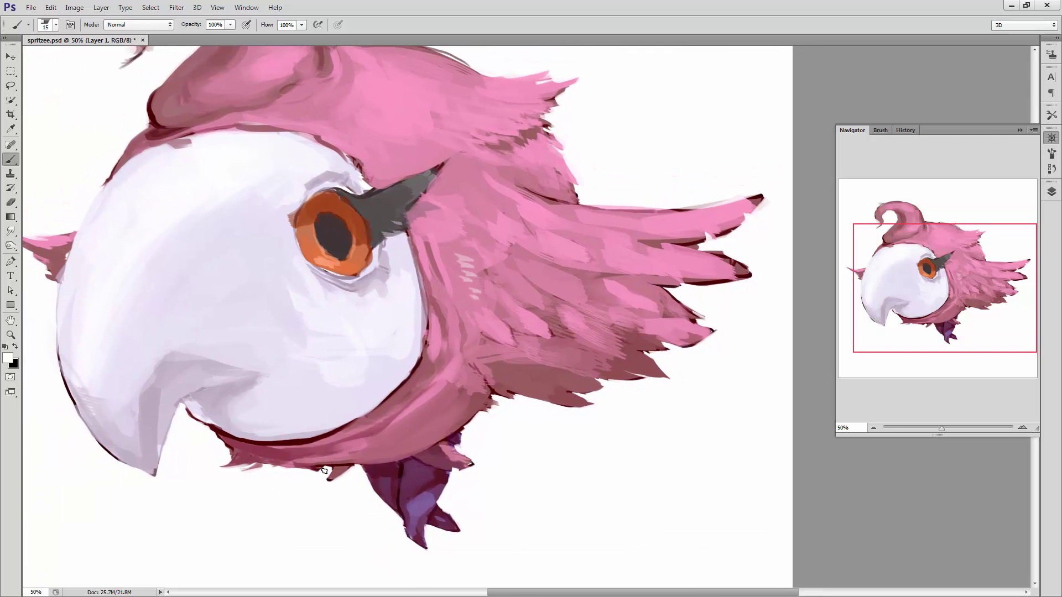
- Set the brush to 13 px and sample pinks, maroon and white near the bird
right_click(271, 473)
drag(319, 475, 314, 474)
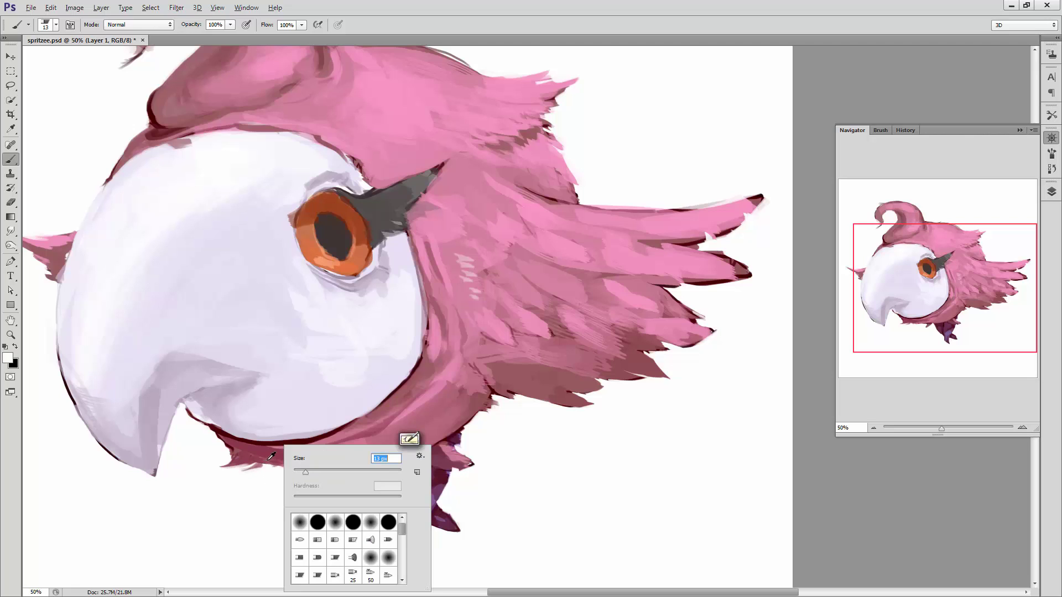
alt+click(254, 466)
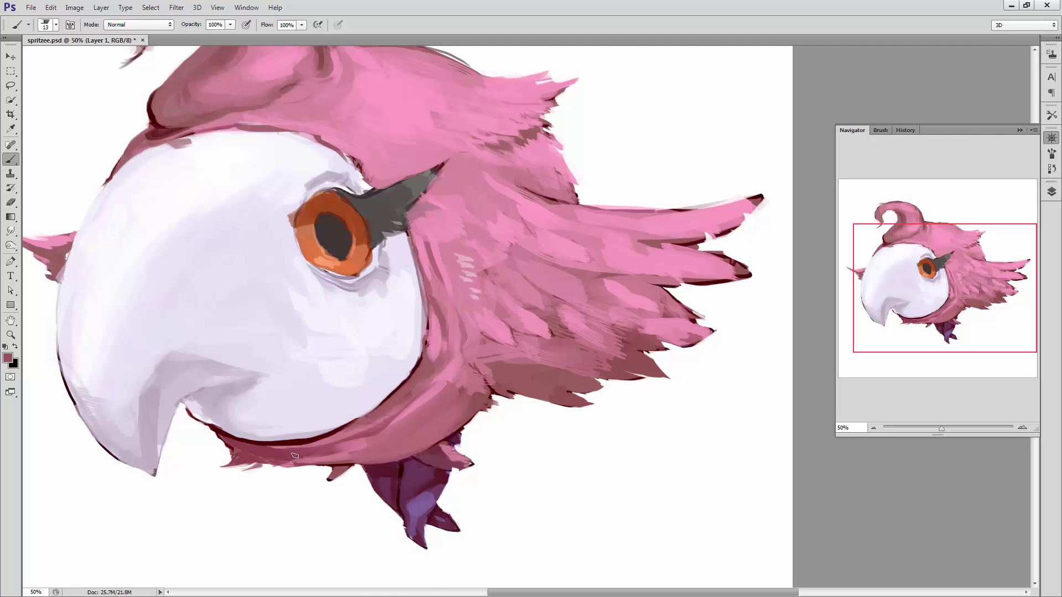
alt+click(272, 459)
alt+click(264, 471)
alt+click(274, 453)
- Paint white over the grey fringe on the back feather tips, undoing the last upper-edge stroke
drag(748, 213, 553, 299)
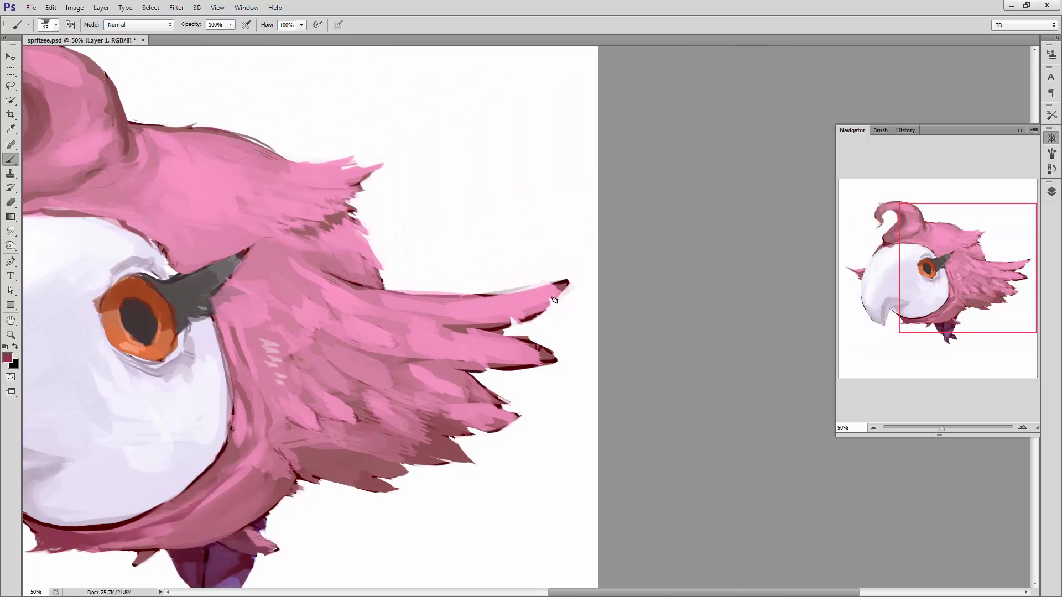
alt+click(503, 278)
drag(476, 291, 577, 286)
drag(470, 242, 566, 292)
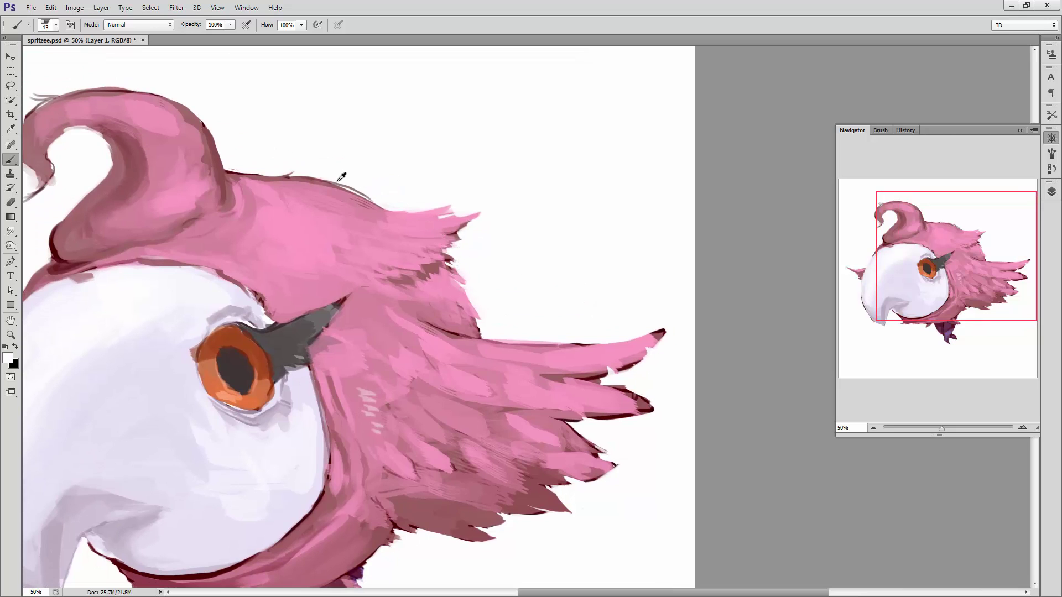
mouse_move(325, 179)
mouse_down()
mouse_move(367, 196)
mouse_move(575, 208)
mouse_up()
key(ctrl+z)
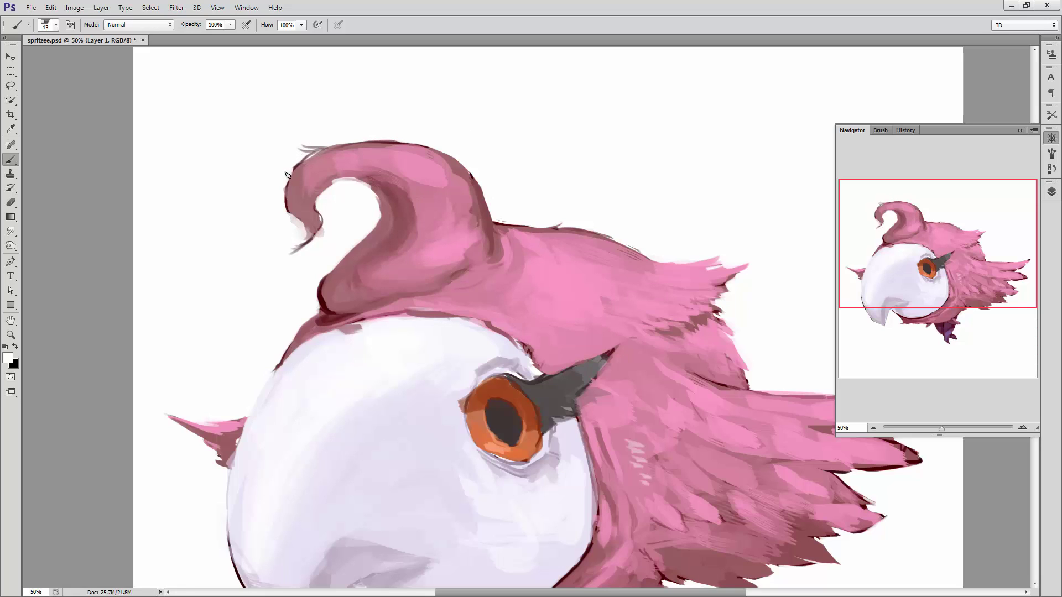
- Undo a white stroke on the tuft tip and line the curl's inner top in dark mauve
mouse_move(291, 220)
mouse_down()
mouse_move(291, 248)
mouse_move(325, 233)
mouse_up()
key(ctrl+z)
drag(374, 245, 330, 223)
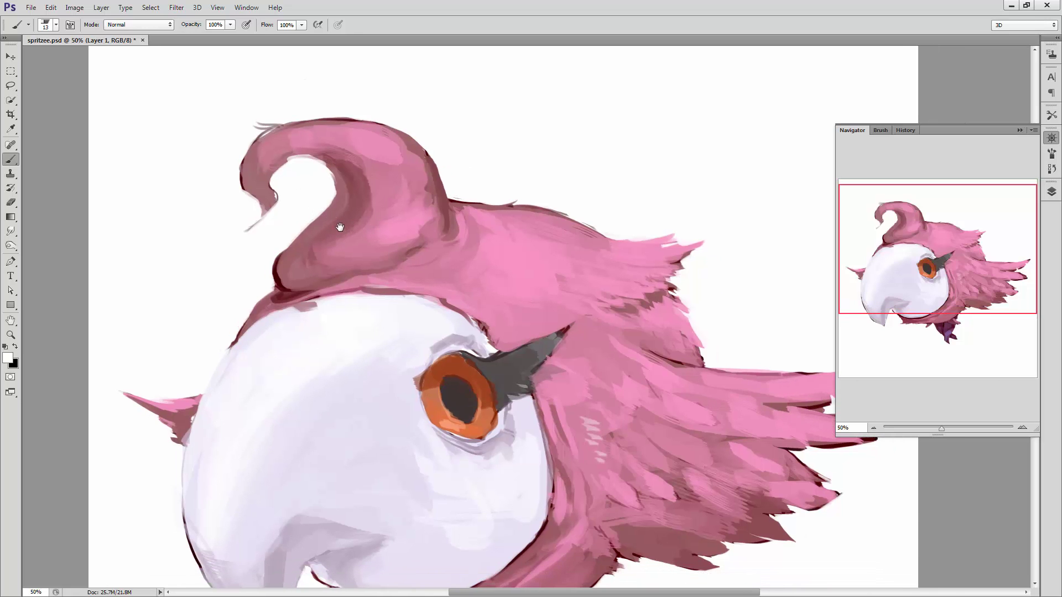
alt+click(251, 178)
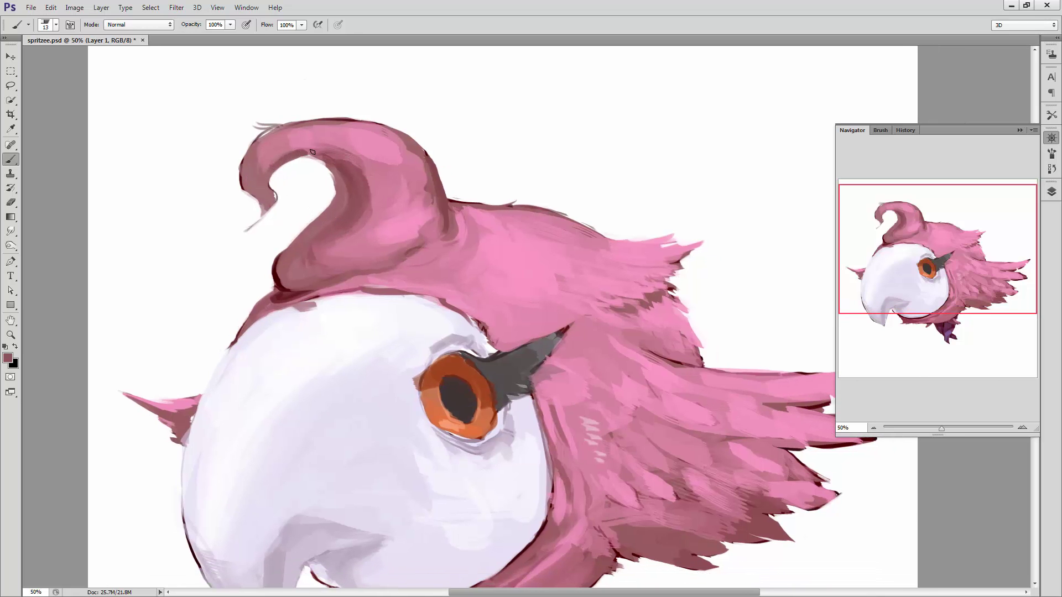
alt+click(243, 182)
mouse_move(280, 160)
mouse_down()
mouse_move(305, 157)
mouse_move(332, 176)
mouse_move(336, 200)
mouse_up()
alt+click(313, 171)
- Repaint the curl's right edge in maroon and then pink, sampling lighter and darker rose
drag(452, 214, 397, 228)
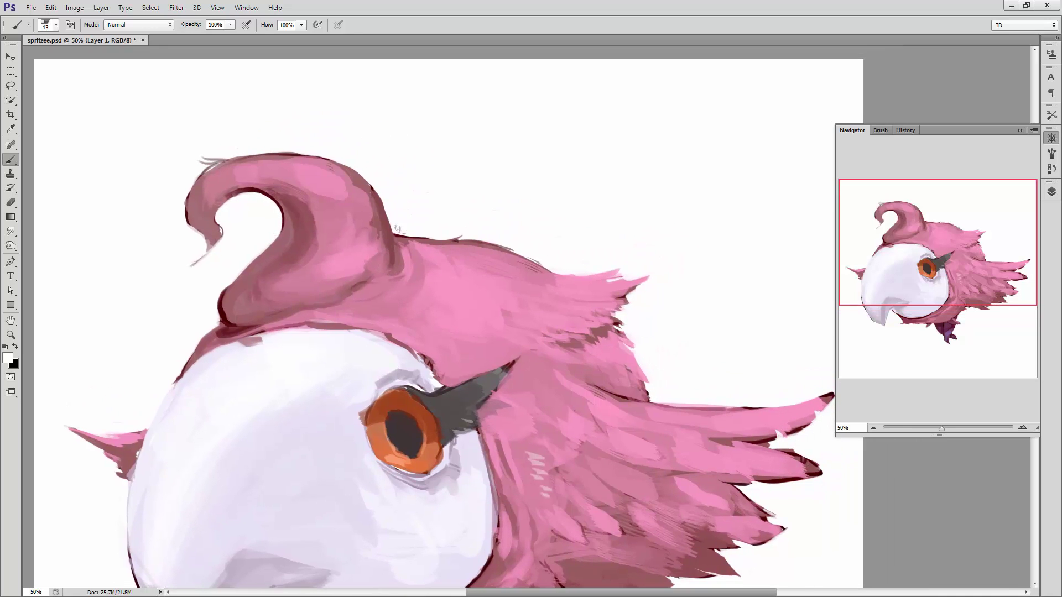
alt+click(281, 200)
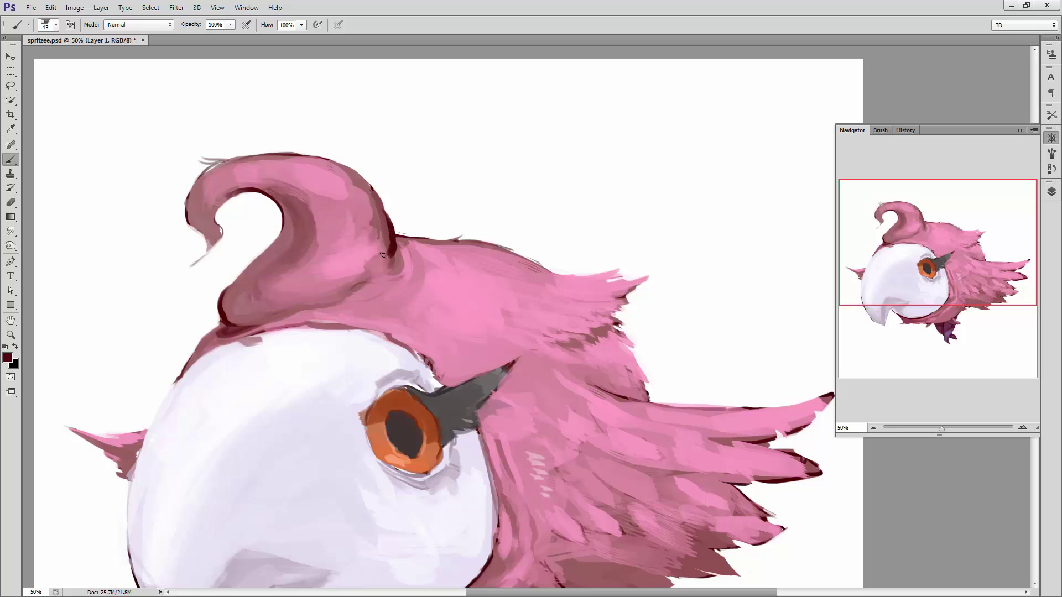
alt+click(390, 222)
mouse_move(391, 235)
mouse_down()
mouse_move(381, 273)
mouse_move(386, 226)
mouse_up()
alt+click(372, 273)
right_click(386, 222)
click(363, 254)
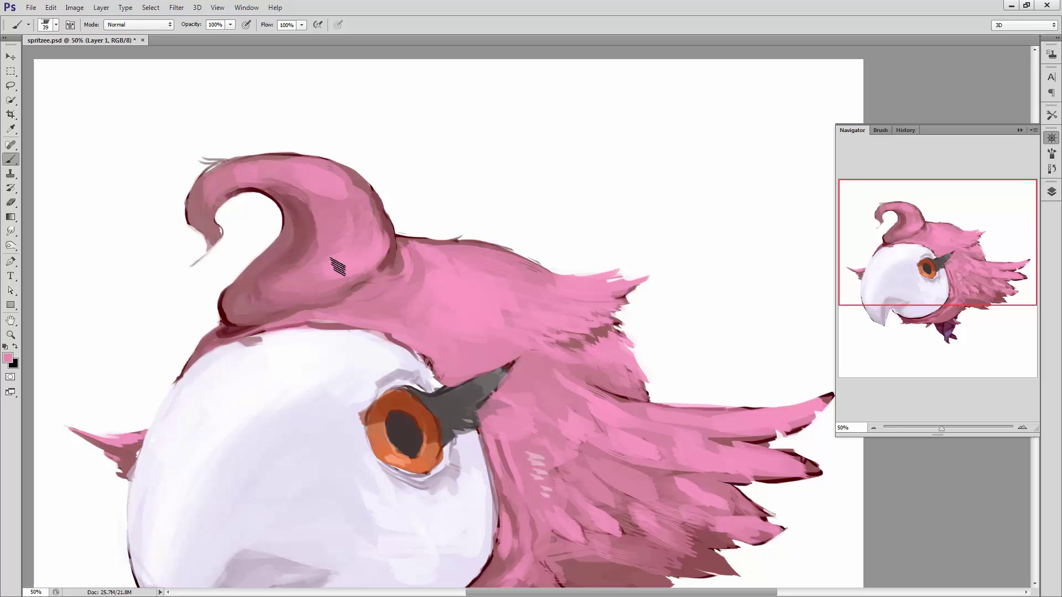
alt+click(322, 178)
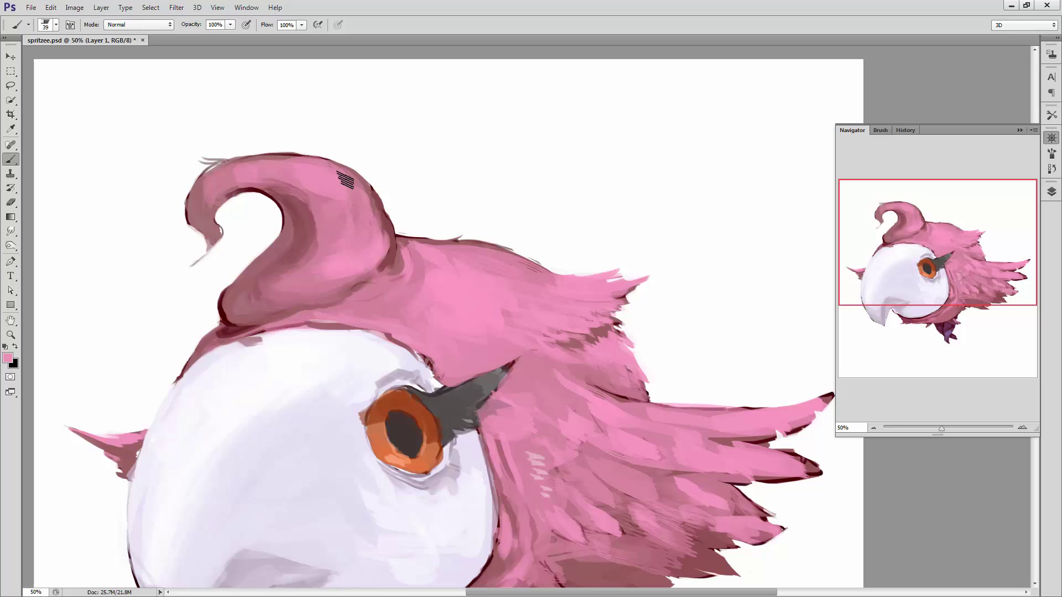
alt+click(302, 242)
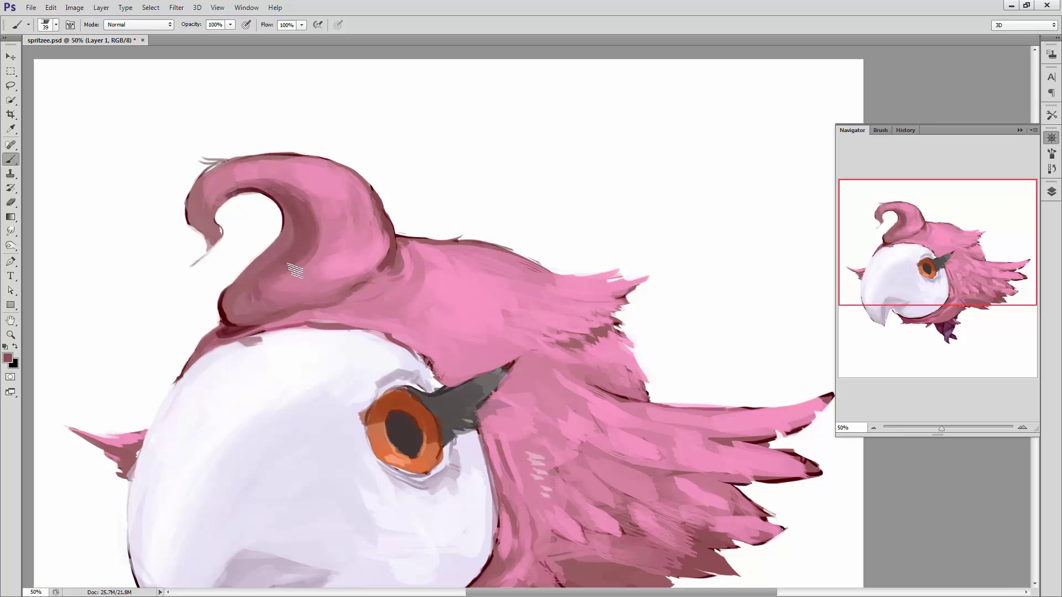
- Paint white over the smudge atop the face and reduce the brush to 26 px
drag(493, 303, 517, 214)
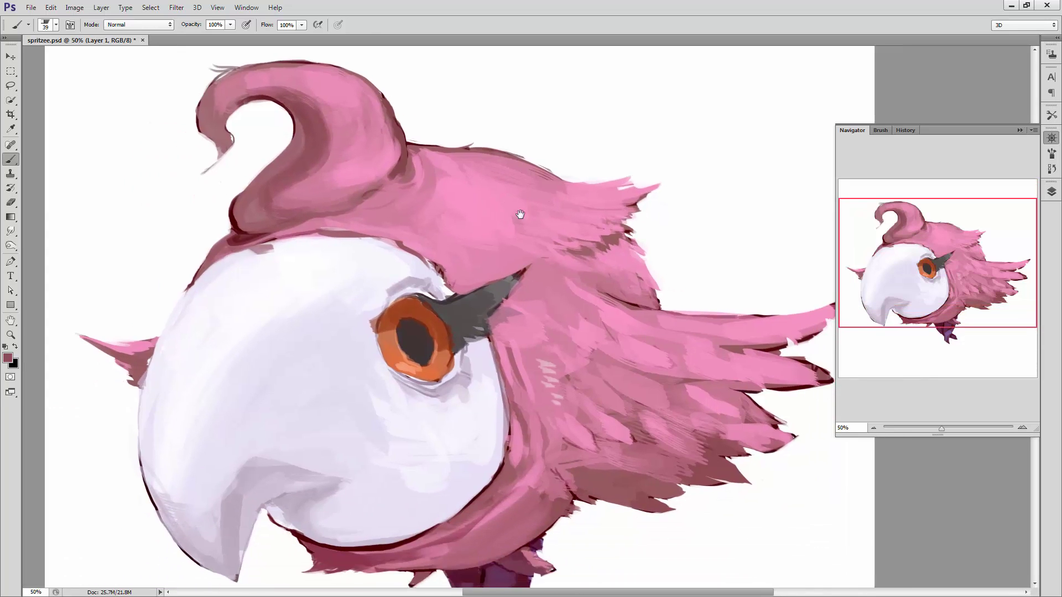
alt+click(255, 265)
drag(255, 266, 258, 267)
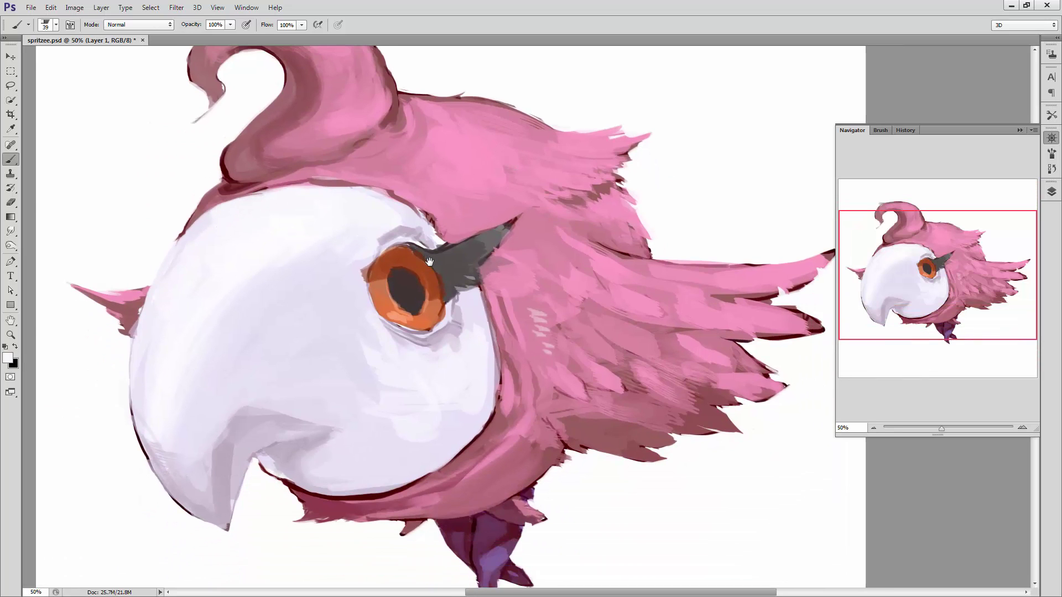
drag(386, 276, 365, 230)
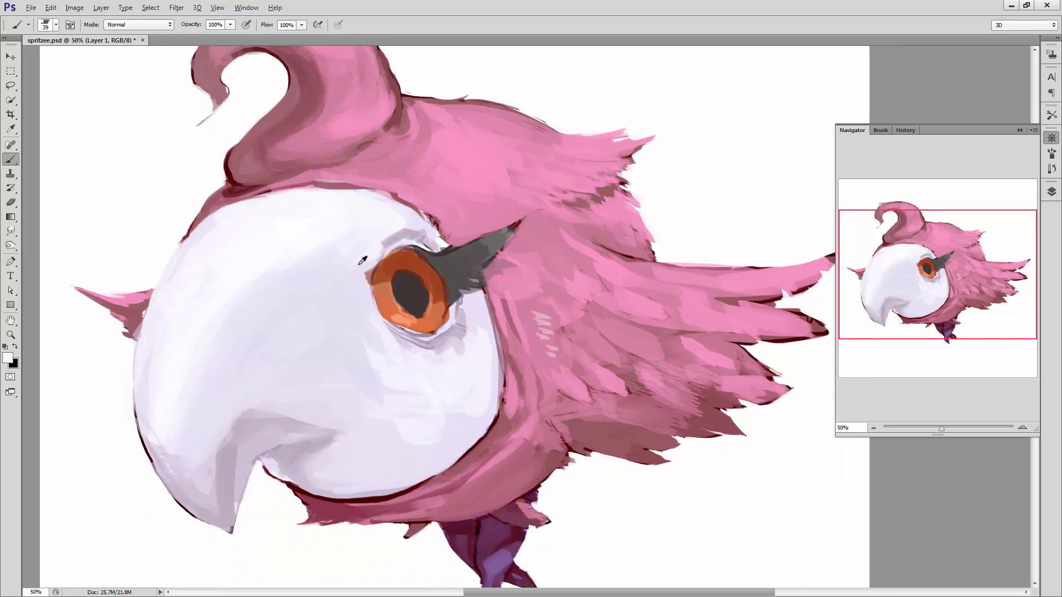
right_click(384, 268)
drag(419, 296, 415, 296)
key(Return)
- At 12 px, reshape the eye's dark brown pupil toward its upper-left edge
right_click(413, 246)
drag(421, 255, 416, 255)
key(Return)
alt+click(387, 263)
alt+click(412, 282)
drag(418, 290, 397, 277)
- Sample the face's light lavender and set the brush to 38 px
alt+click(453, 356)
right_click(460, 344)
click(453, 358)
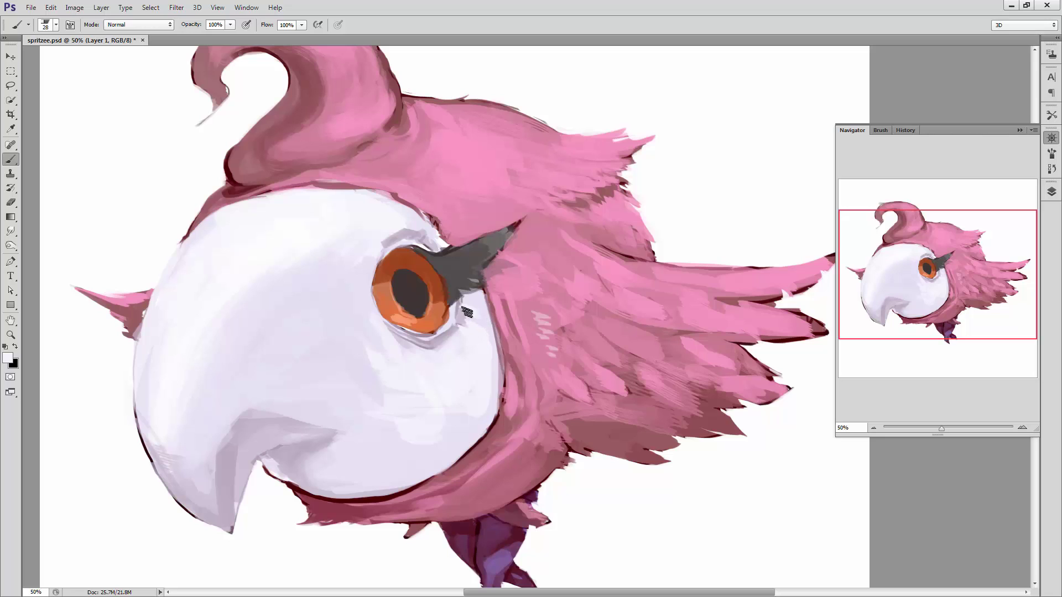
drag(455, 367, 473, 362)
alt+click(423, 346)
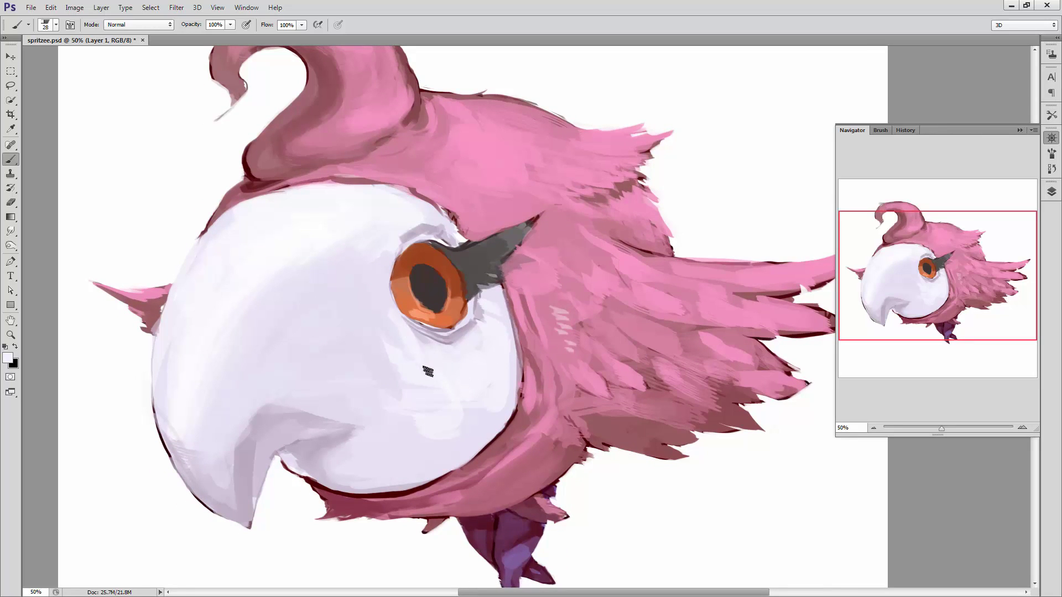
right_click(426, 330)
double_click(531, 343)
text(38)
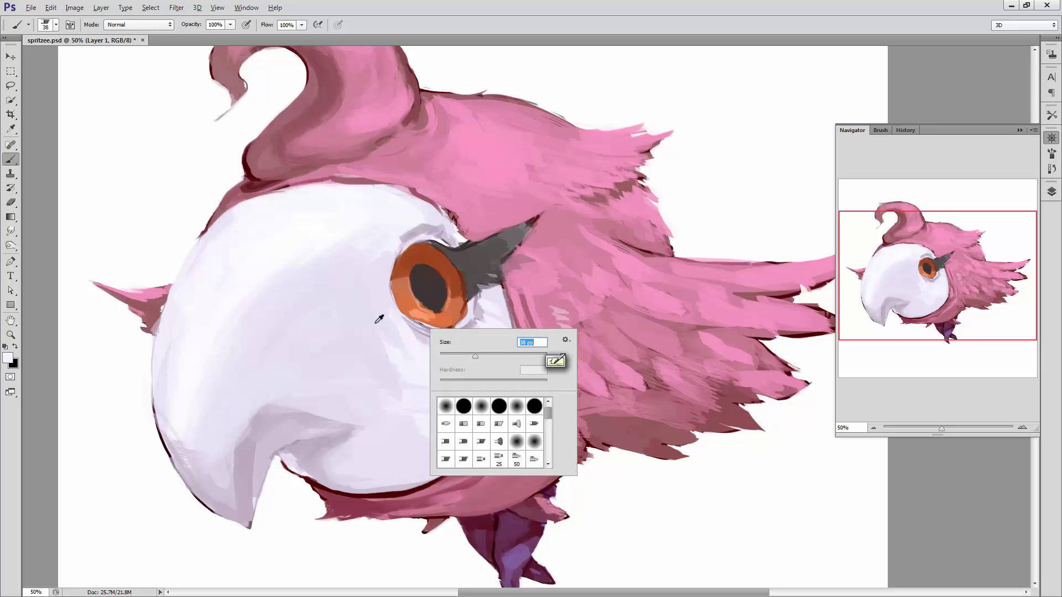
key(Return)
- Center the face, enlarge the brush to 68 px and sample a brighter face colour
drag(444, 374, 549, 424)
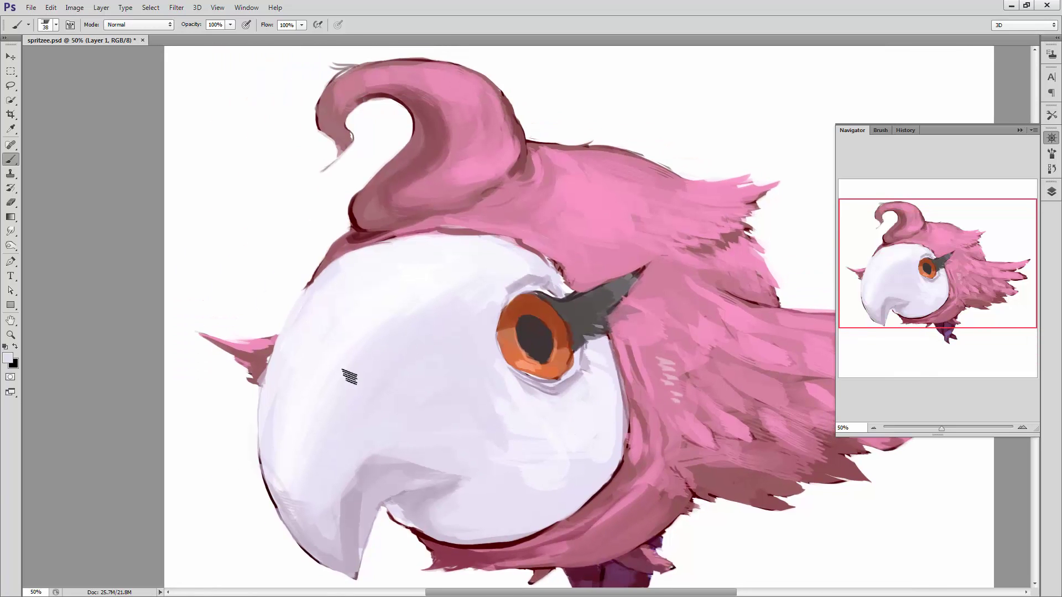
right_click(407, 337)
text(68)
key(Return)
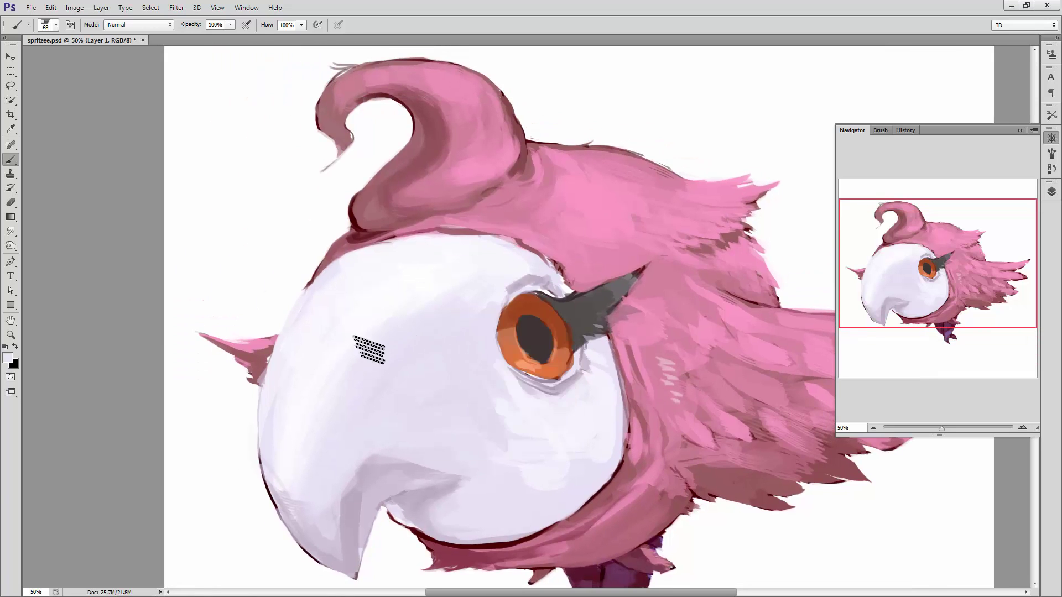
alt+click(361, 315)
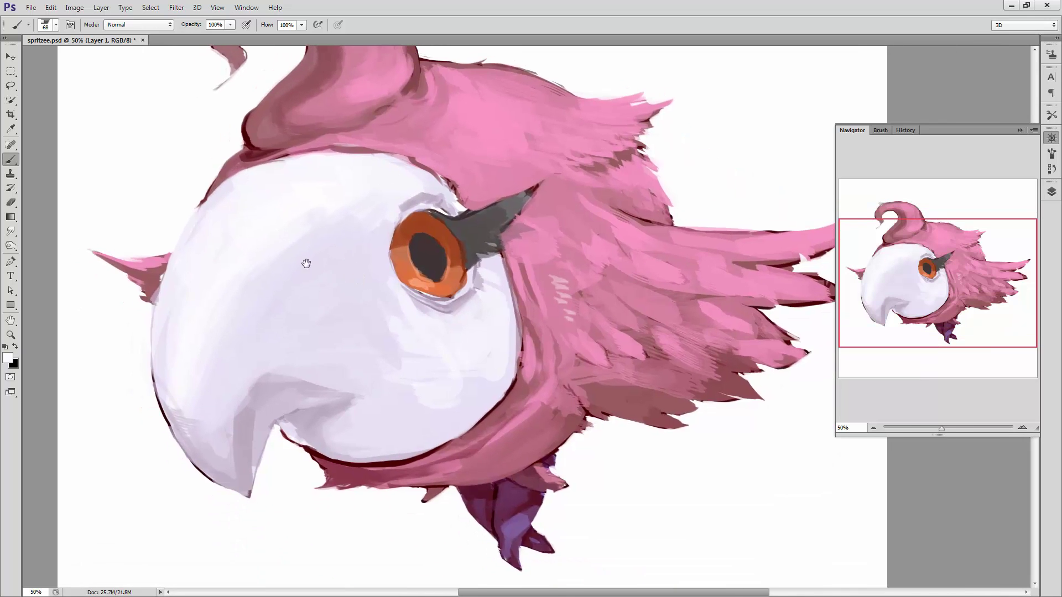
- Shift toward the beak, set a 14 px brush and sample the feathers' dusky pink
drag(396, 326, 487, 281)
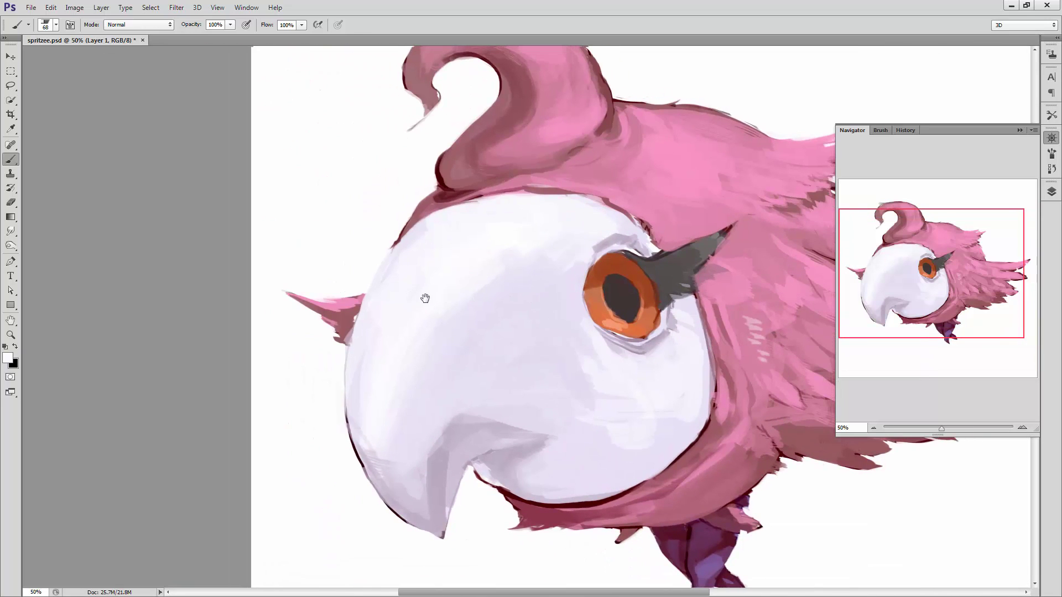
right_click(300, 295)
key(Escape)
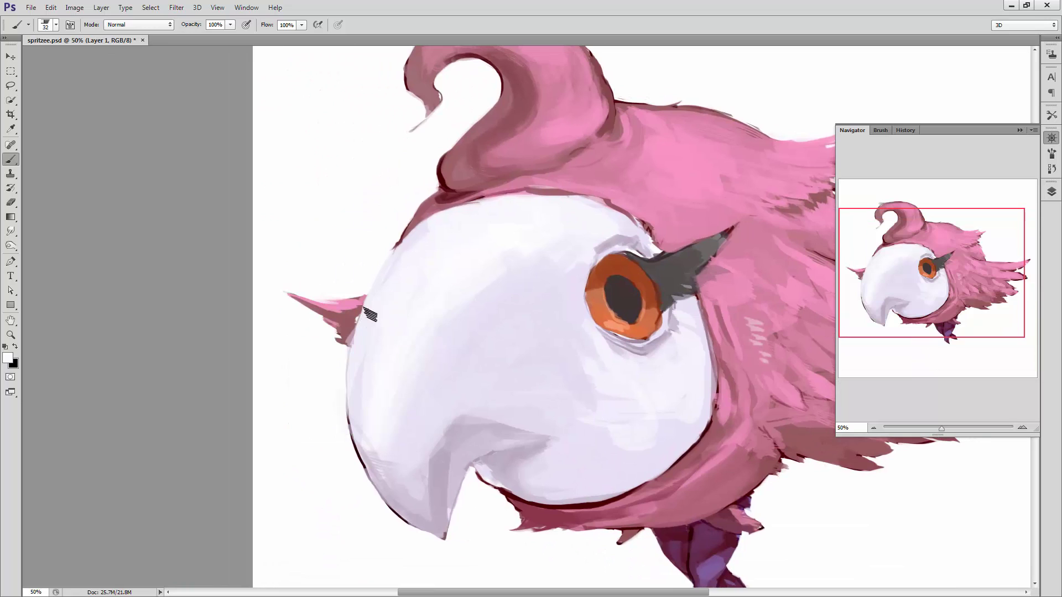
right_click(365, 308)
text(14)
key(Return)
alt+click(356, 313)
- Cover the dark lower beak edge with lavender sampled from the beak
drag(387, 317, 207, 228)
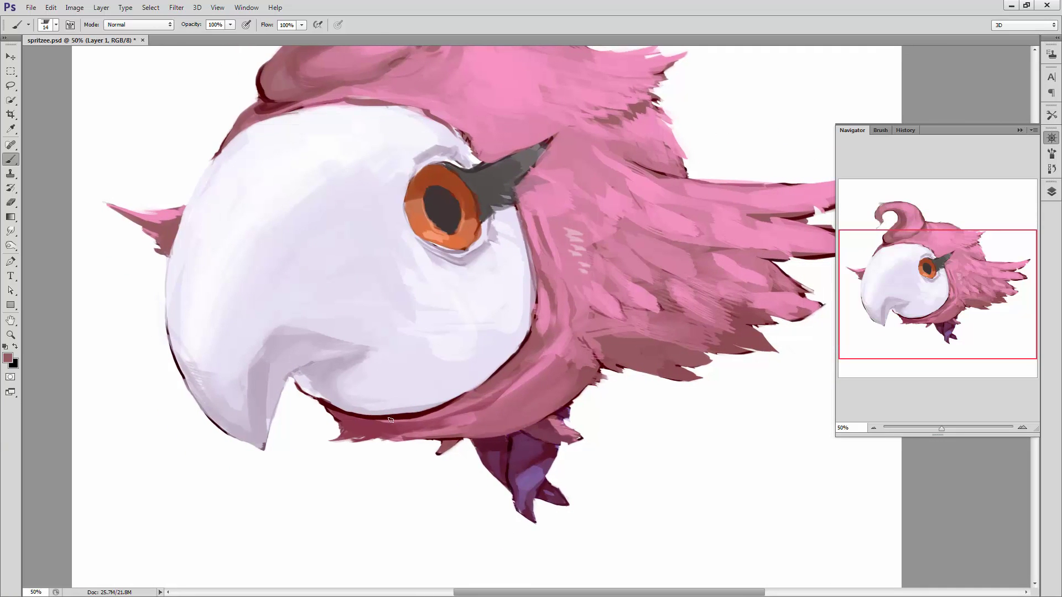
alt+click(319, 382)
drag(359, 411, 313, 385)
alt+click(305, 397)
scroll(371, 459, right, 2)
- Lighten the pink crest edge with white and sample the crest's pink and mauve tones
drag(474, 419, 328, 504)
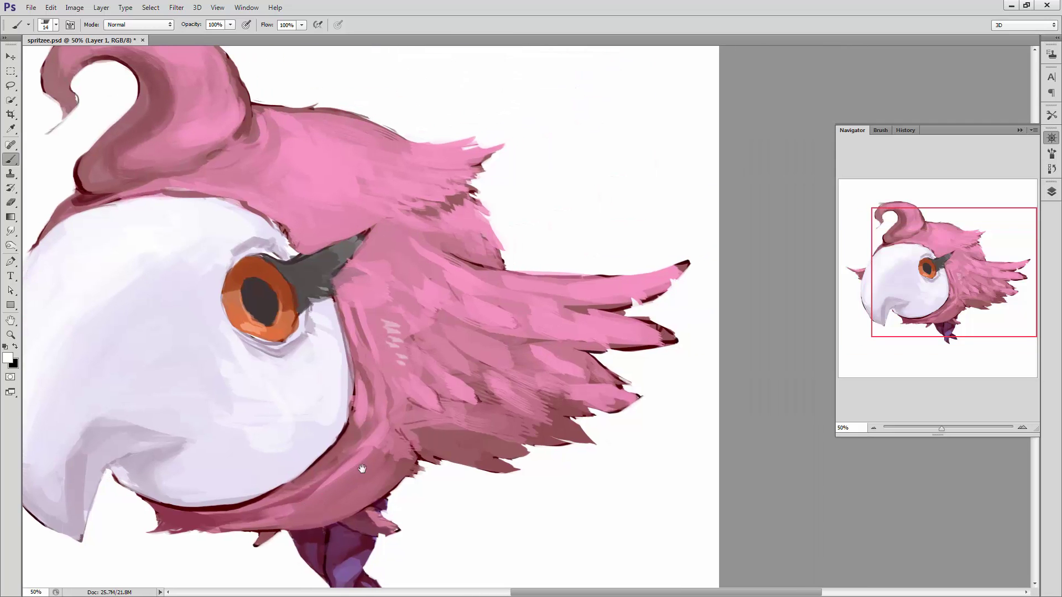
alt+click(655, 346)
scroll(437, 376, right, 3)
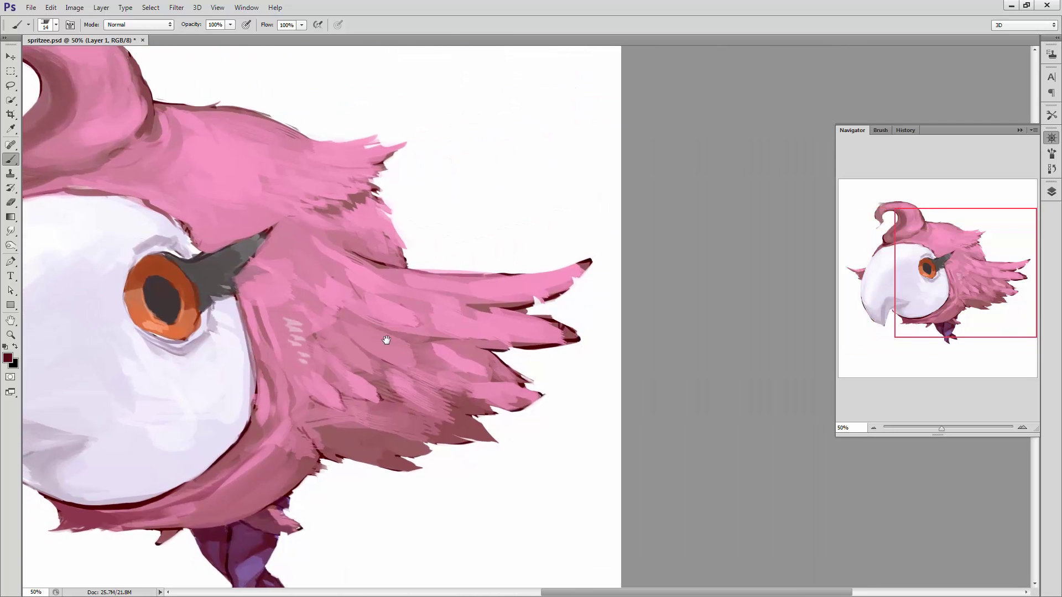
drag(383, 339, 439, 364)
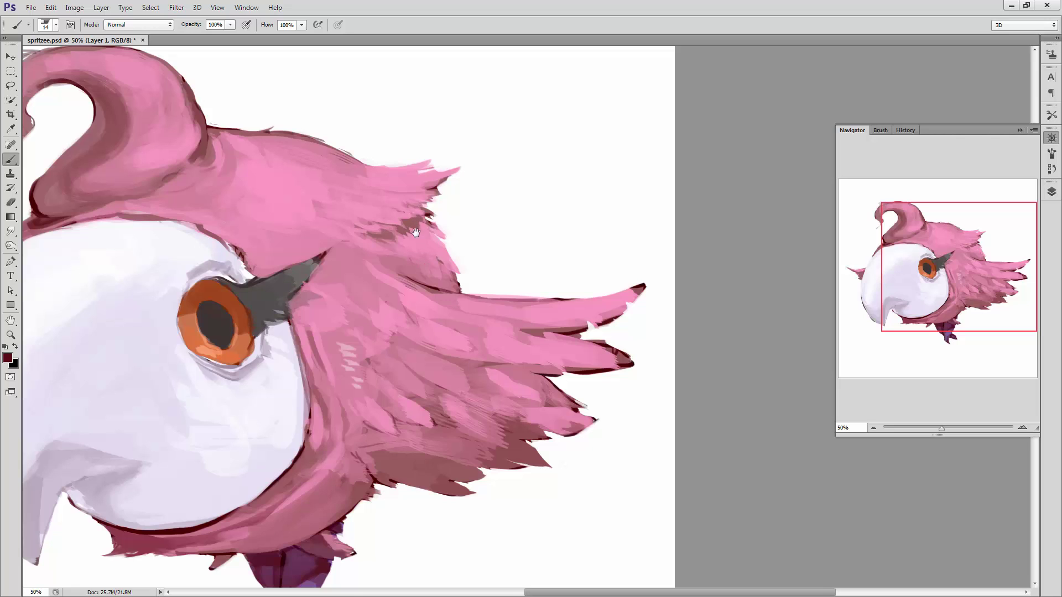
drag(415, 232, 464, 258)
alt+click(379, 155)
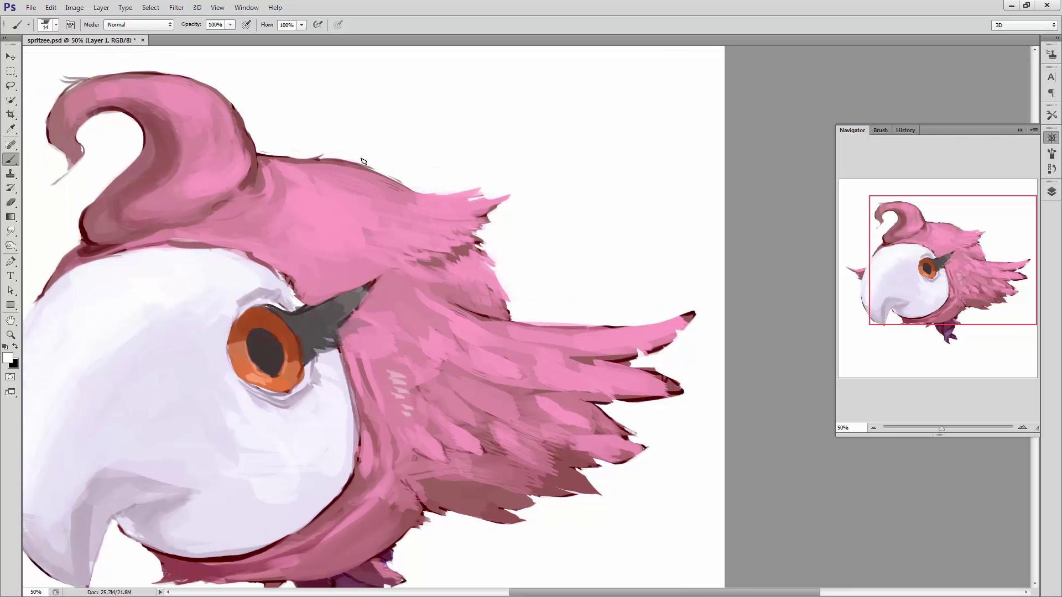
drag(408, 188, 470, 188)
alt+click(456, 187)
drag(608, 365, 714, 442)
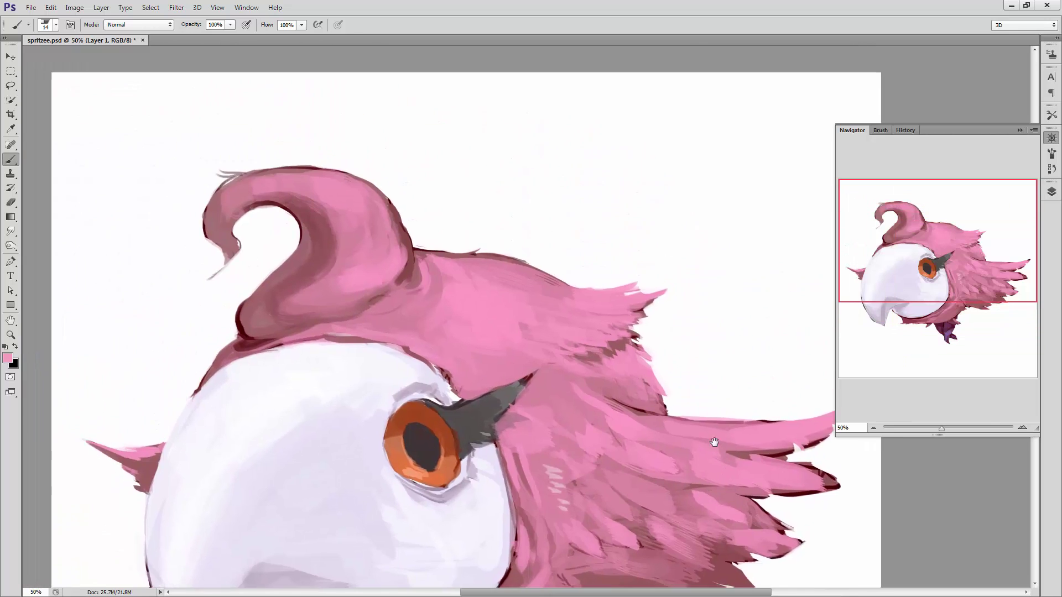
drag(486, 216, 543, 187)
alt+click(284, 160)
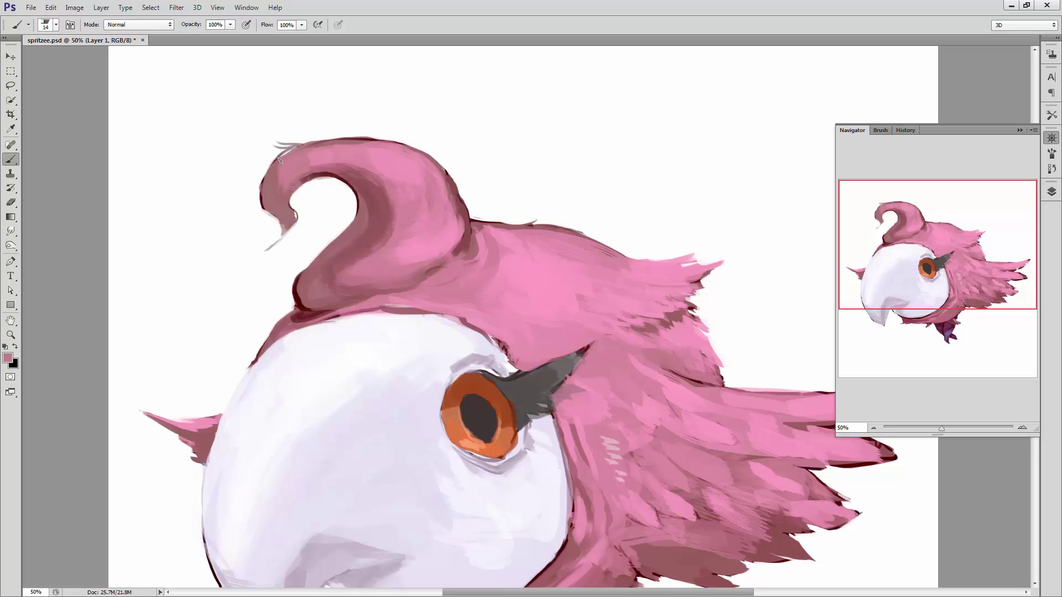
- Frame the swept-back feathers, sample their dark maroon outline, and set a 10 px brush
mouse_move(579, 278)
mouse_down()
mouse_move(533, 218)
mouse_move(575, 248)
mouse_move(535, 181)
mouse_move(545, 186)
mouse_up()
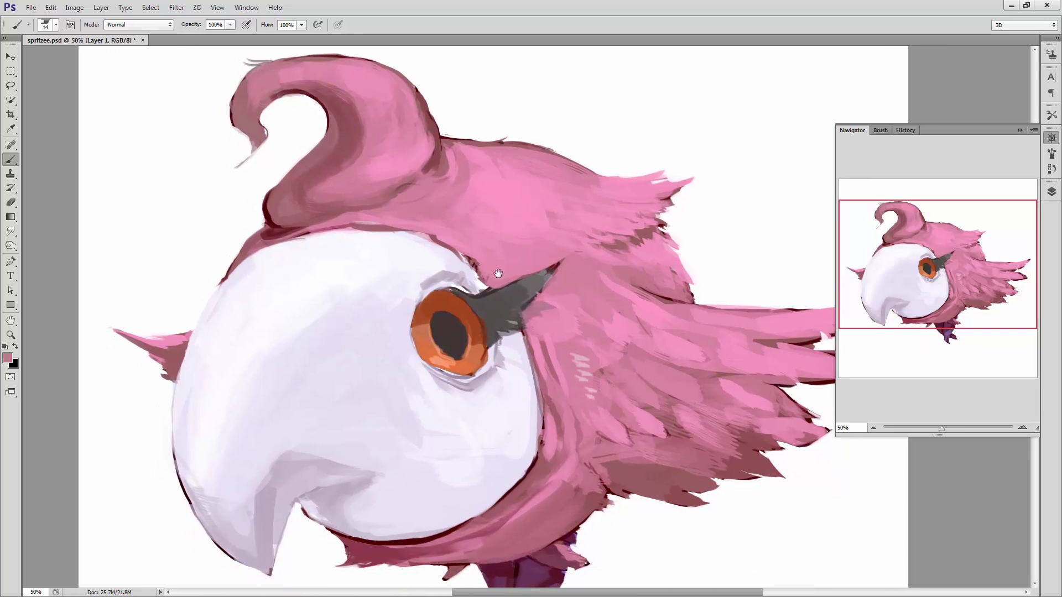
mouse_move(496, 303)
mouse_down()
mouse_move(551, 257)
mouse_move(425, 246)
mouse_move(434, 277)
mouse_move(426, 226)
mouse_up()
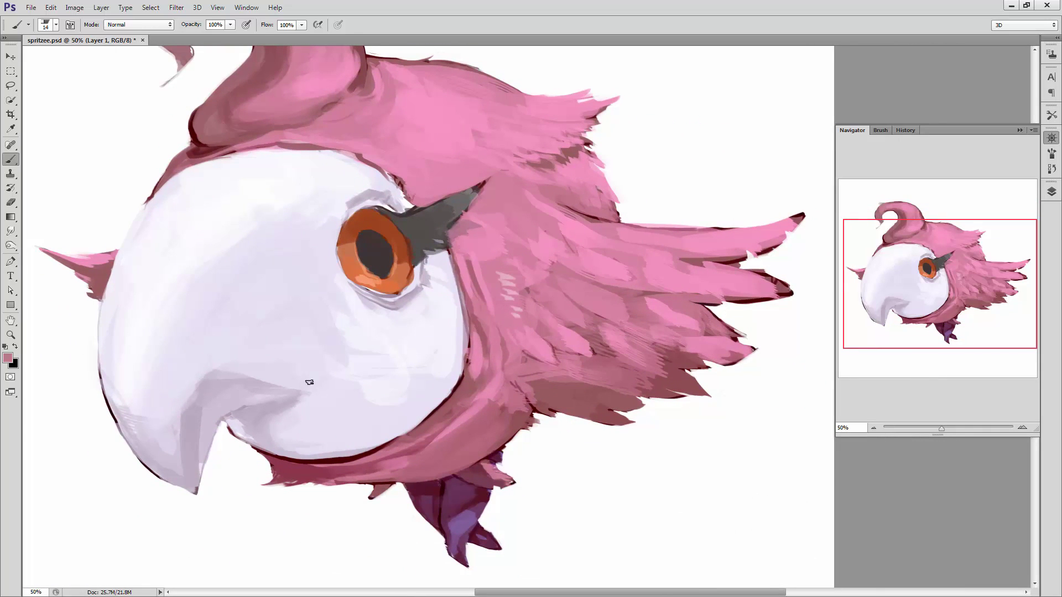
drag(477, 302, 415, 302)
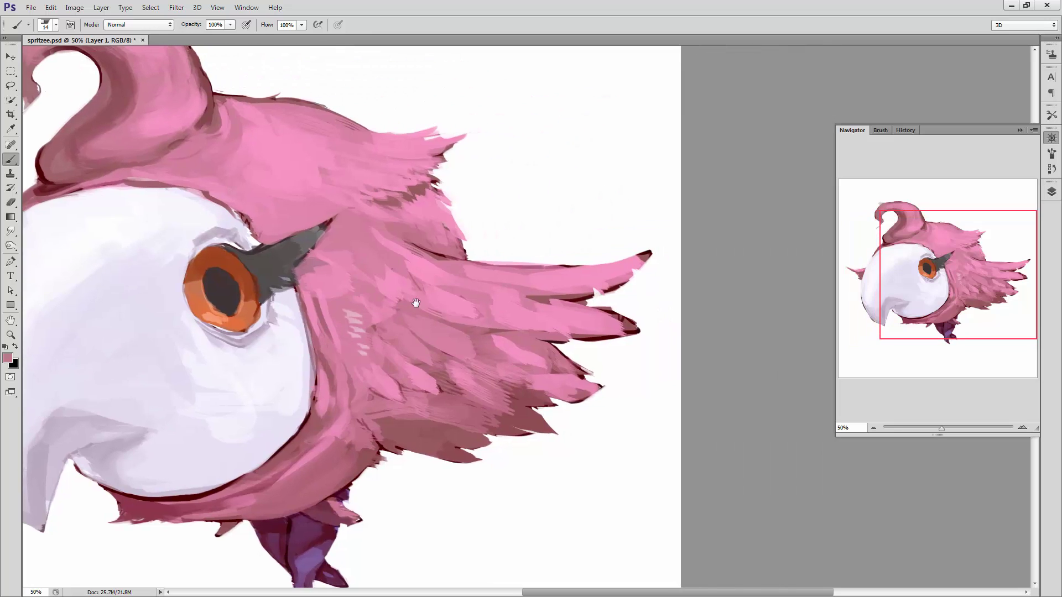
alt+click(591, 339)
drag(596, 336, 587, 299)
right_click(457, 338)
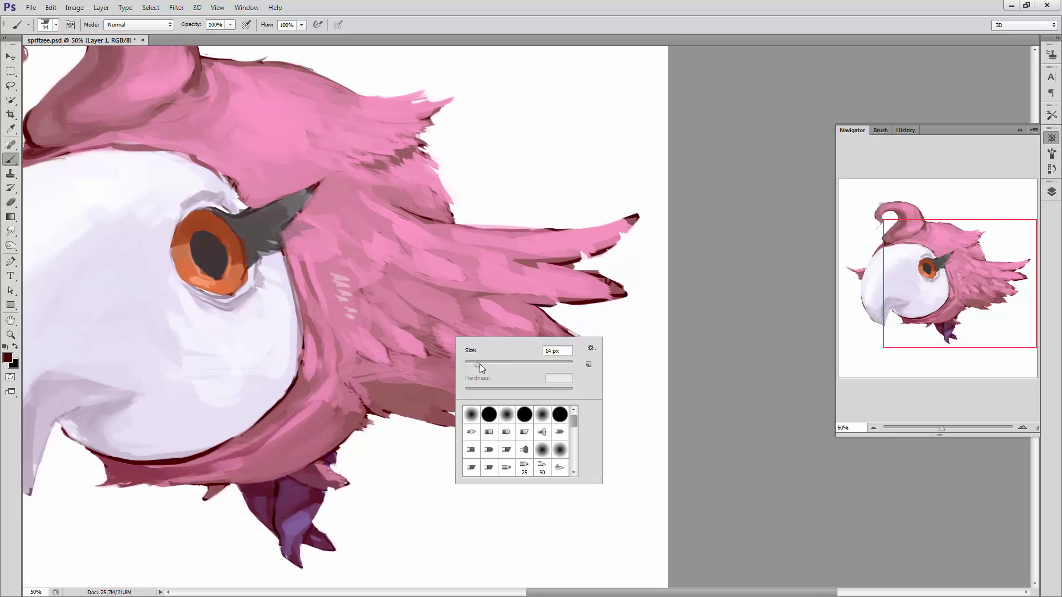
drag(480, 364, 469, 366)
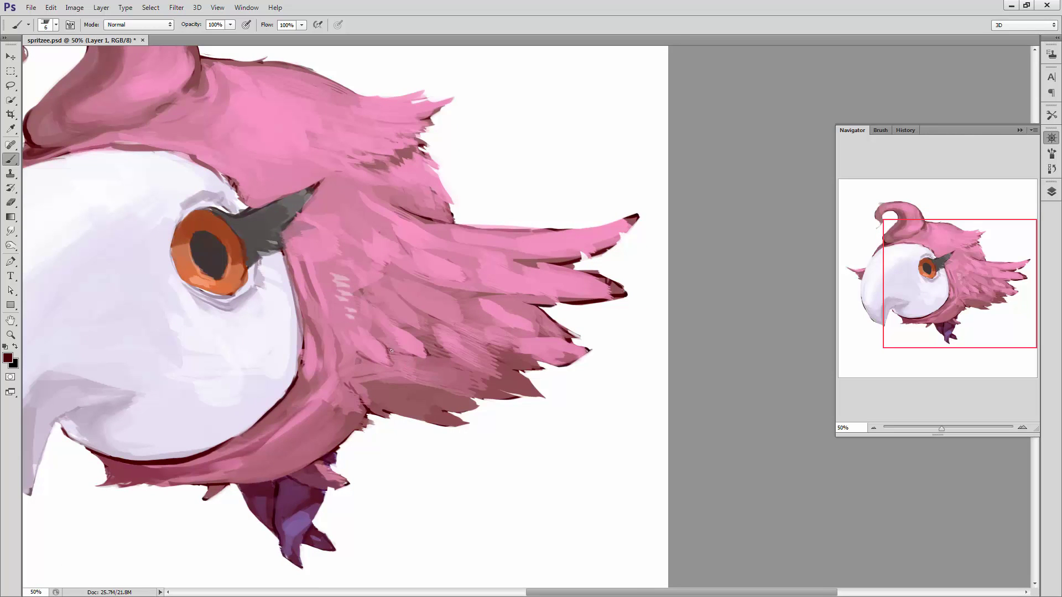
right_click(391, 351)
drag(416, 378, 412, 378)
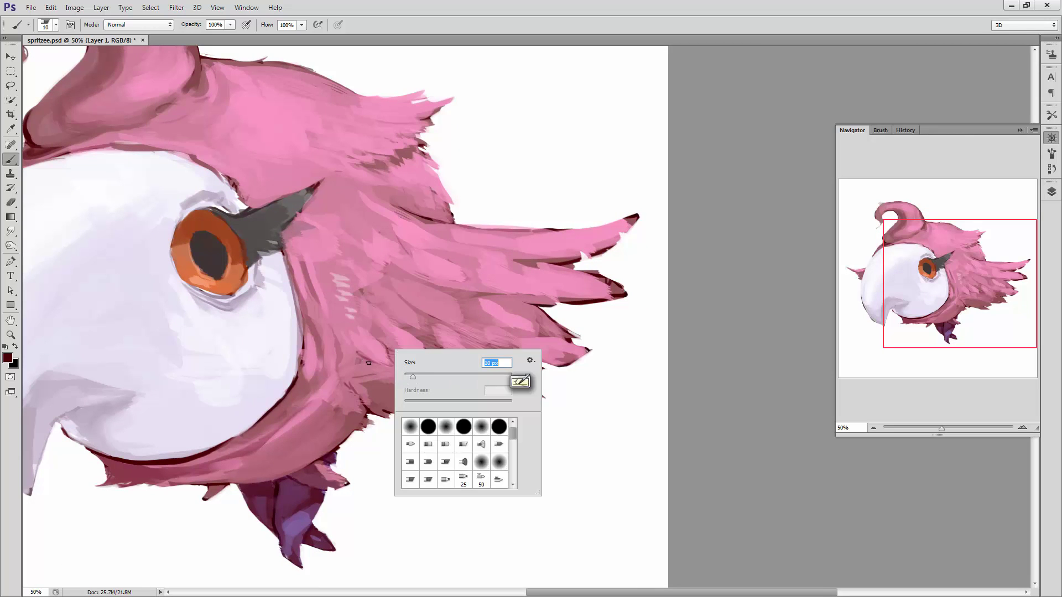
click(364, 357)
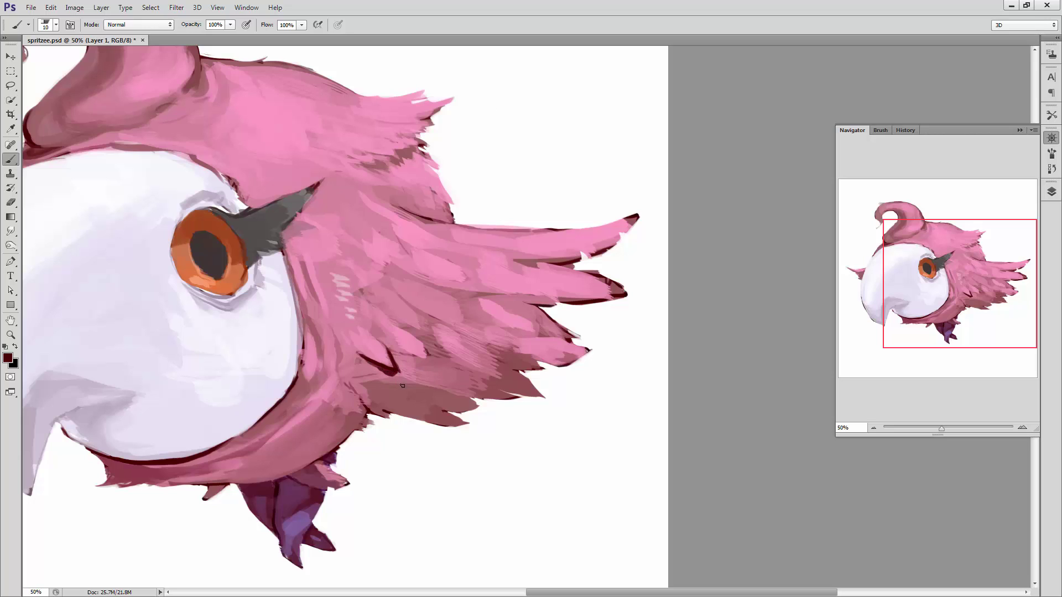
- Resize the brush to 23 px then 10 px, sample lighter pink, and undo a stray dark stroke
right_click(411, 397)
drag(430, 407, 531, 409)
alt+click(379, 369)
right_click(394, 347)
mouse_move(430, 367)
mouse_down()
mouse_move(410, 356)
mouse_move(428, 351)
mouse_up()
key(Return)
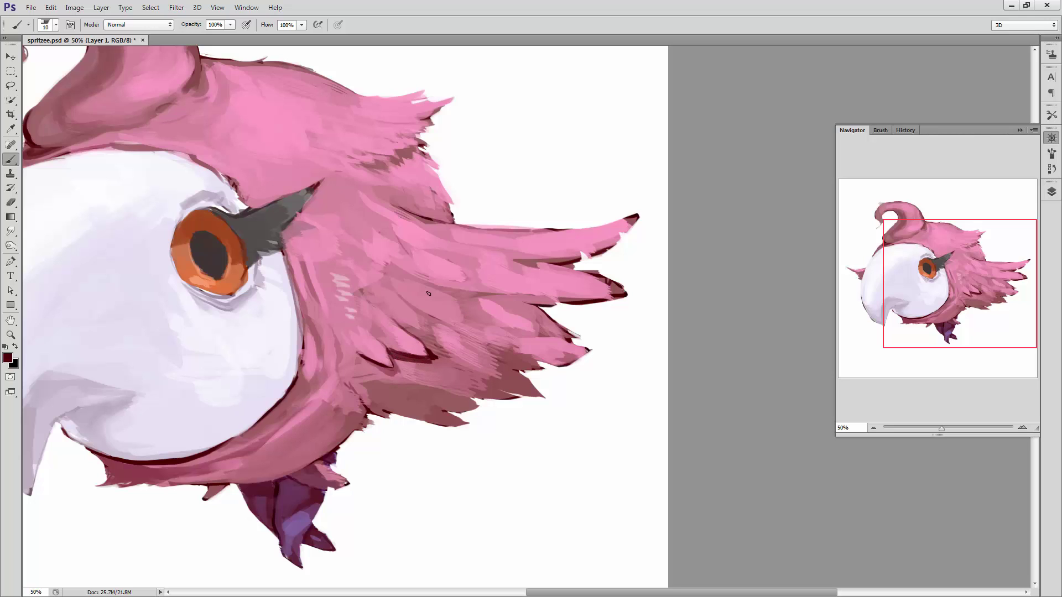
key(ctrl+z)
- Hatch maroon shading onto the lower feathers and soften it with pink
alt+click(401, 318)
alt+click(425, 356)
right_click(451, 382)
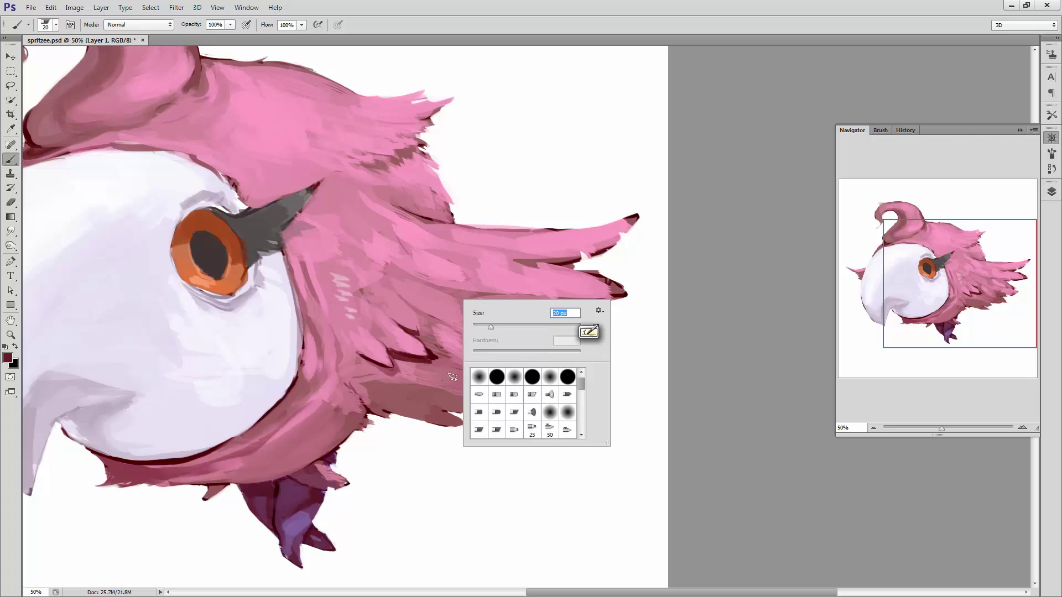
key(Escape)
drag(429, 363, 506, 393)
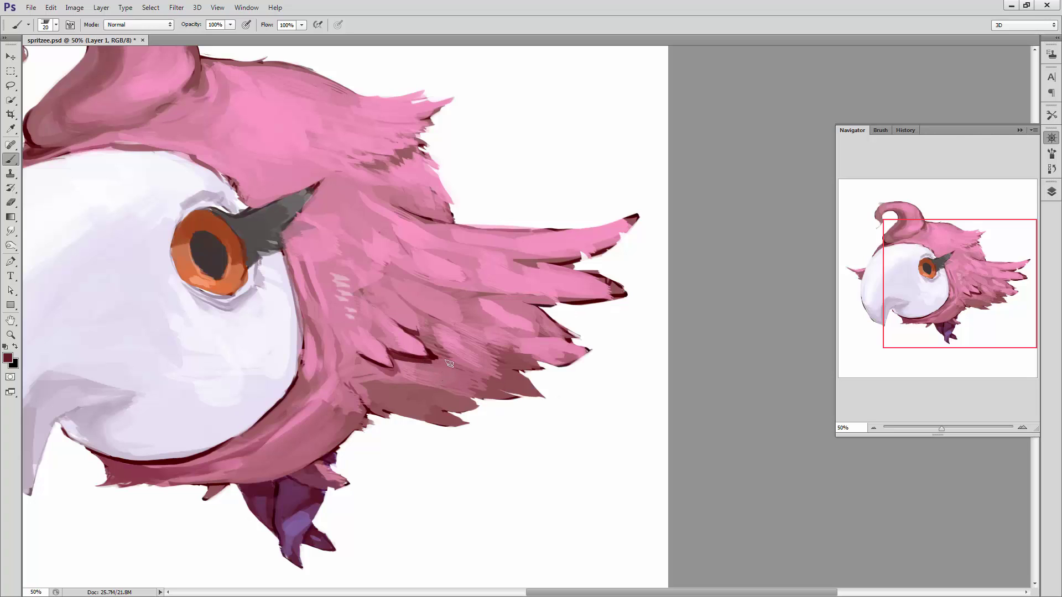
drag(437, 359, 479, 385)
alt+click(473, 373)
drag(434, 356, 480, 383)
drag(429, 353, 472, 377)
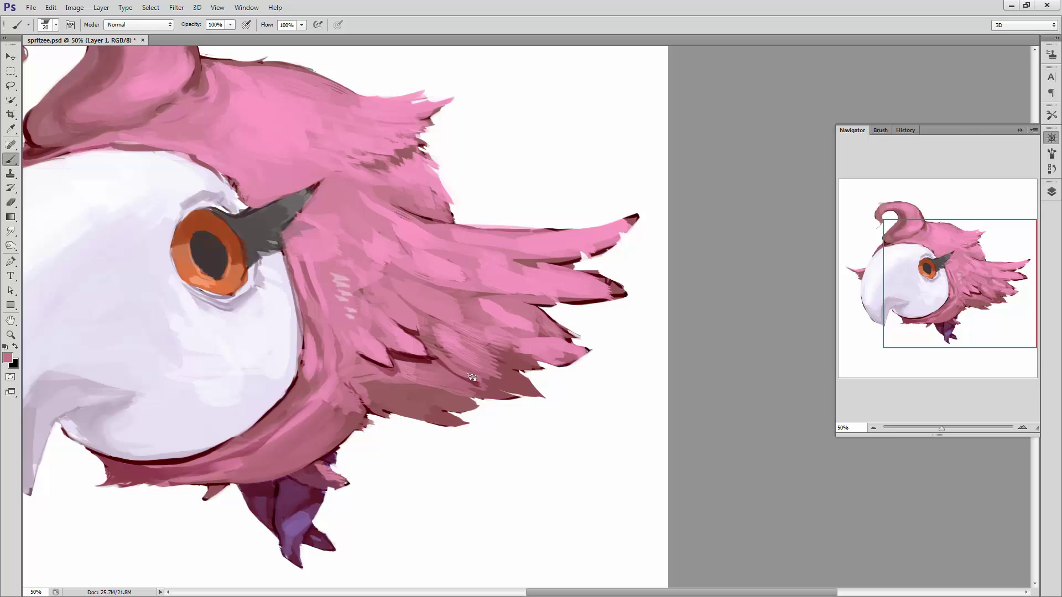
- Paint a thin dark maroon line on the lower feathers with a 10 px brush
alt+click(424, 361)
right_click(412, 364)
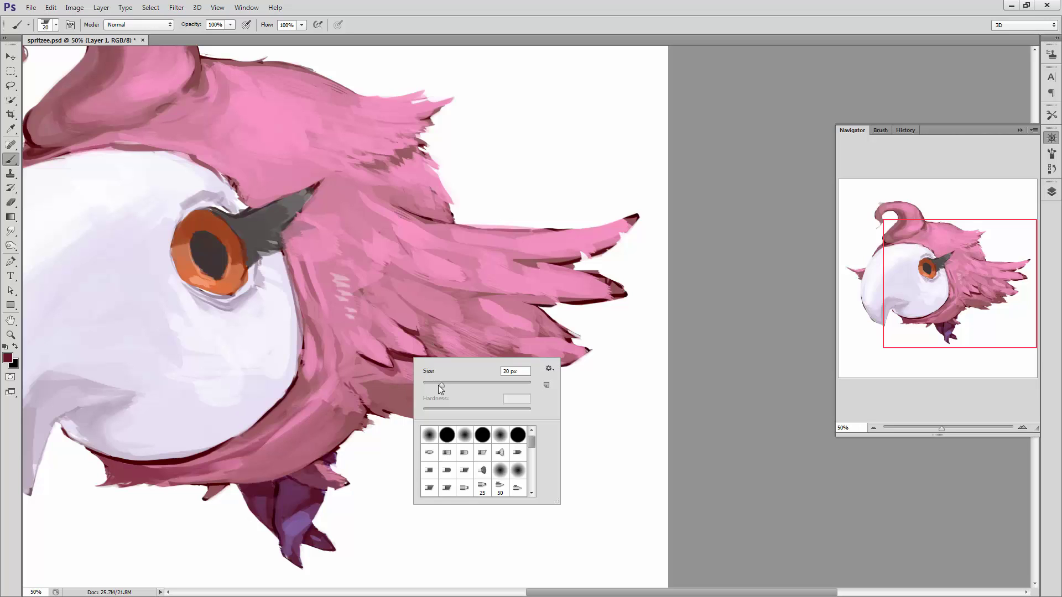
text(10)
key(Return)
drag(403, 372, 433, 401)
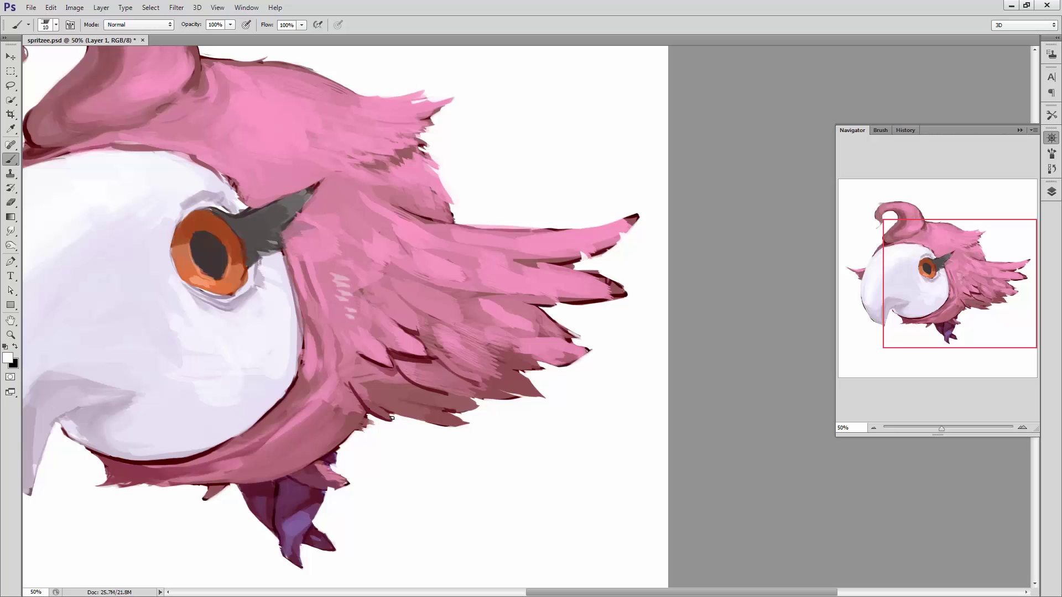
- Paint a dark maroon stroke on the lower fur and smooth its lower edge with lighter pink
alt+click(387, 414)
alt+click(370, 405)
right_click(407, 407)
click(354, 391)
mouse_move(350, 418)
mouse_down()
mouse_move(306, 452)
mouse_move(288, 449)
mouse_up()
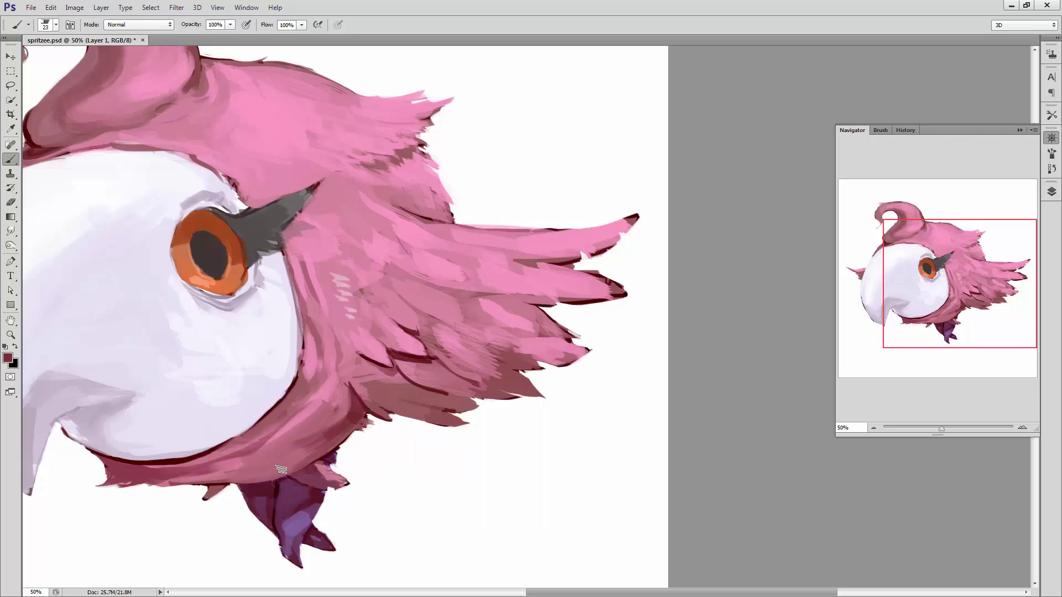
alt+click(290, 447)
drag(338, 425, 289, 448)
drag(354, 414, 288, 445)
drag(351, 404, 311, 427)
alt+click(365, 398)
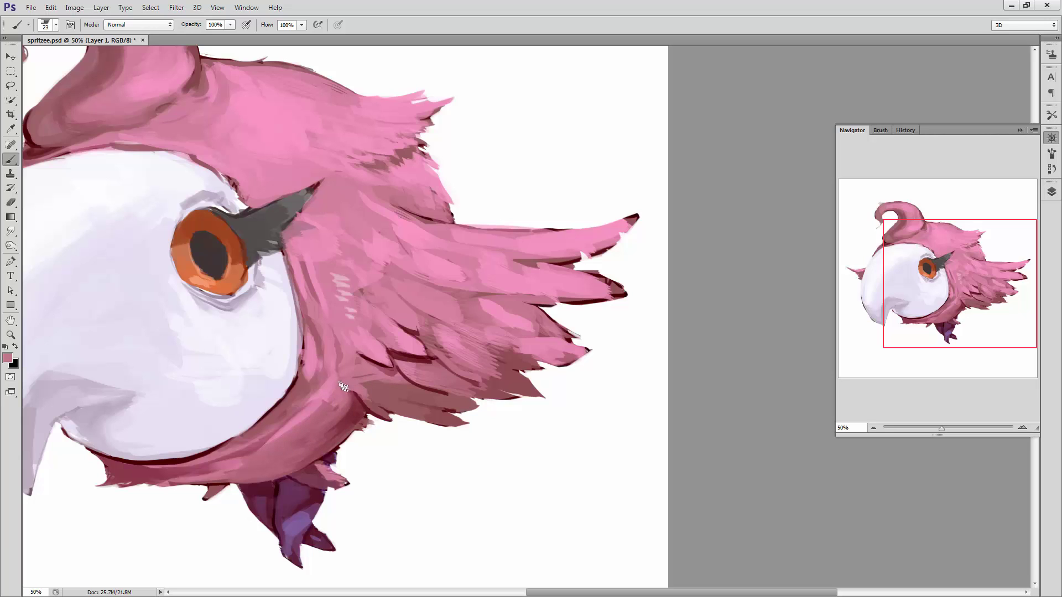
- Extend a dark maroon stroke along the fur, then sample mauve, pink and maroon tones
alt+click(381, 360)
mouse_move(389, 389)
mouse_down()
mouse_move(365, 373)
mouse_move(409, 399)
mouse_up()
mouse_move(364, 374)
mouse_down()
mouse_move(386, 402)
mouse_move(374, 390)
mouse_up()
alt+click(403, 386)
alt+click(378, 373)
alt+click(425, 382)
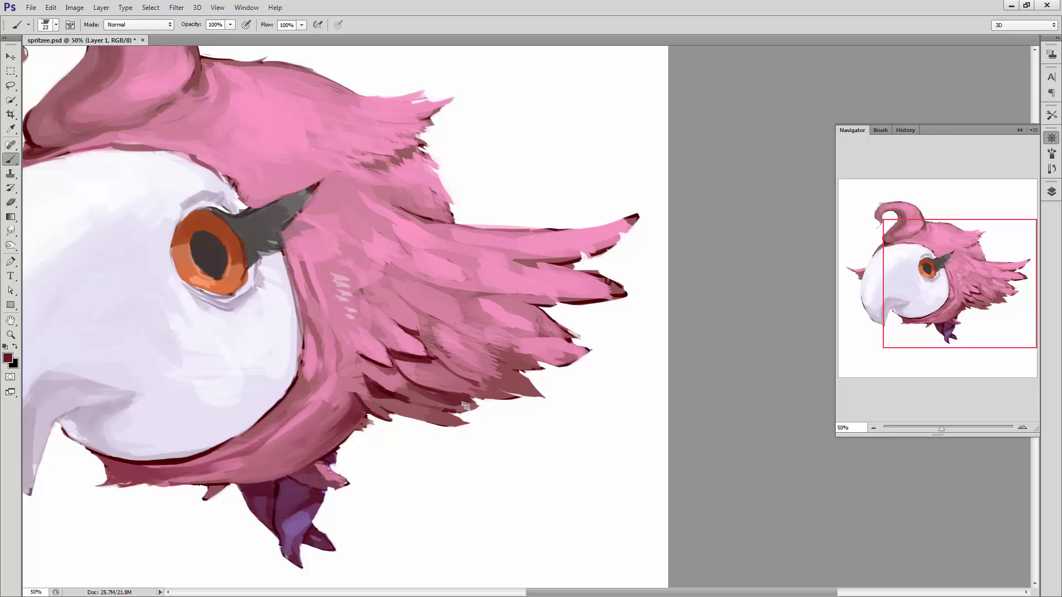
alt+click(452, 379)
drag(451, 331, 451, 372)
alt+click(420, 396)
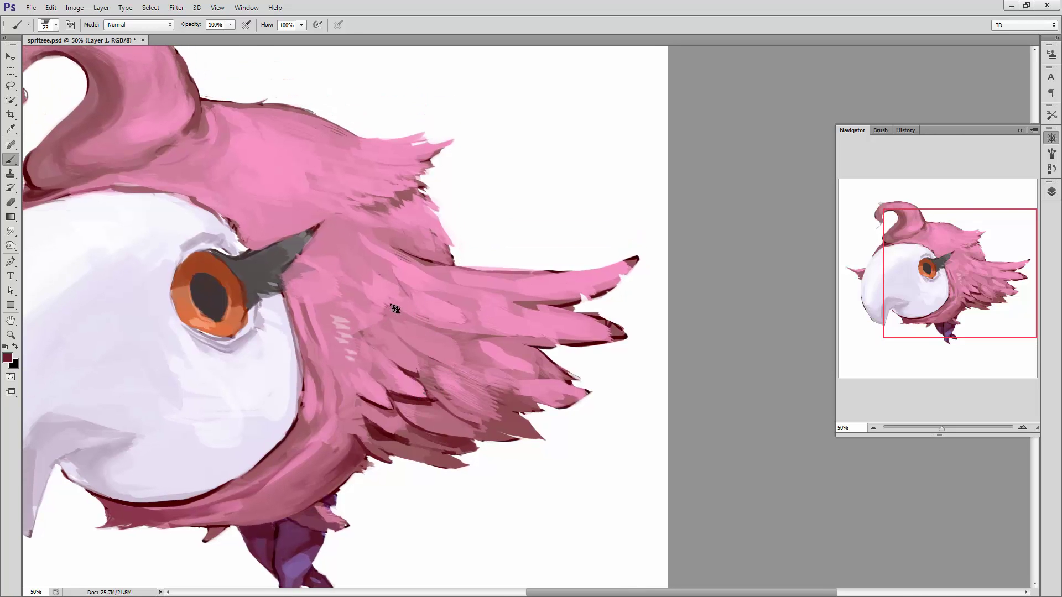
- Draw thin dark lines separating the feathers with a 12 px brush, after undoing a stray stroke
drag(388, 311, 407, 312)
key(ctrl+z)
right_click(446, 306)
drag(464, 330, 458, 330)
key(Return)
drag(393, 307, 477, 333)
drag(392, 308, 439, 331)
mouse_move(422, 356)
mouse_down()
mouse_move(450, 365)
mouse_move(427, 363)
mouse_up()
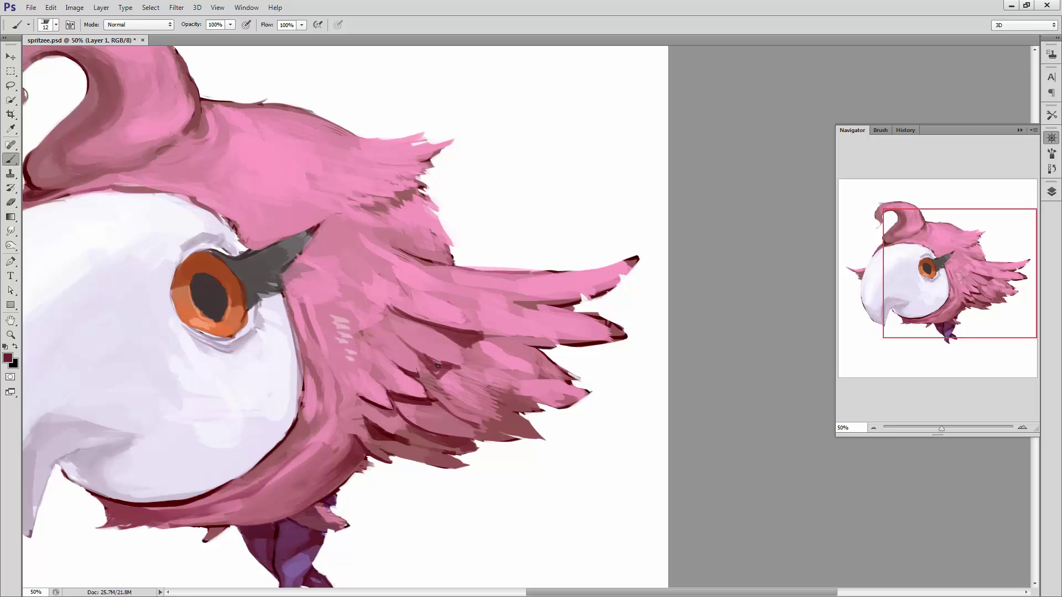
- Lighten and blend the darker fur with pink strokes using a 36 px brush
right_click(480, 396)
text(36)
key(Return)
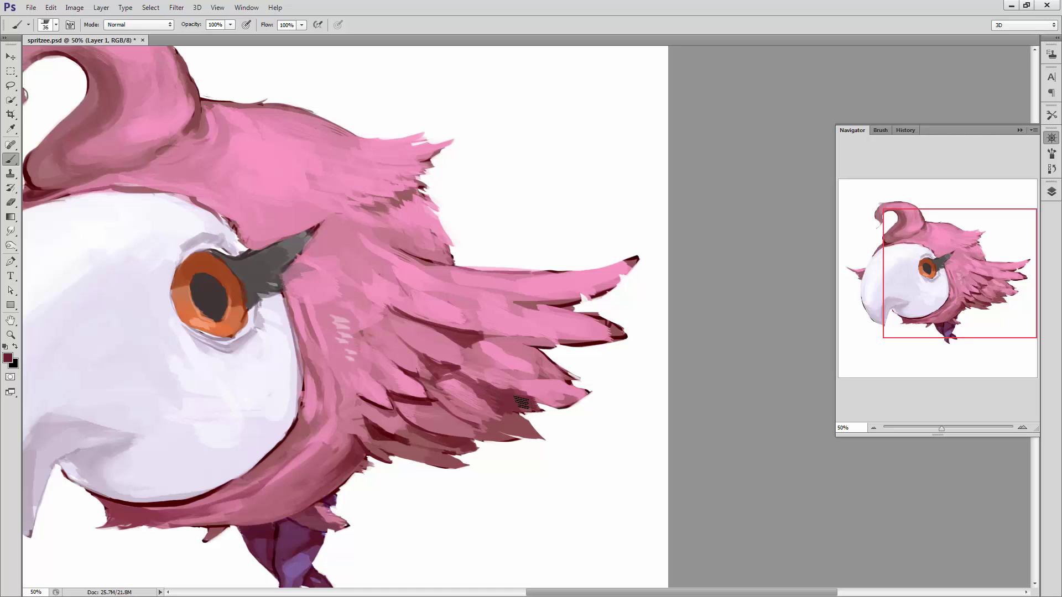
alt+click(539, 398)
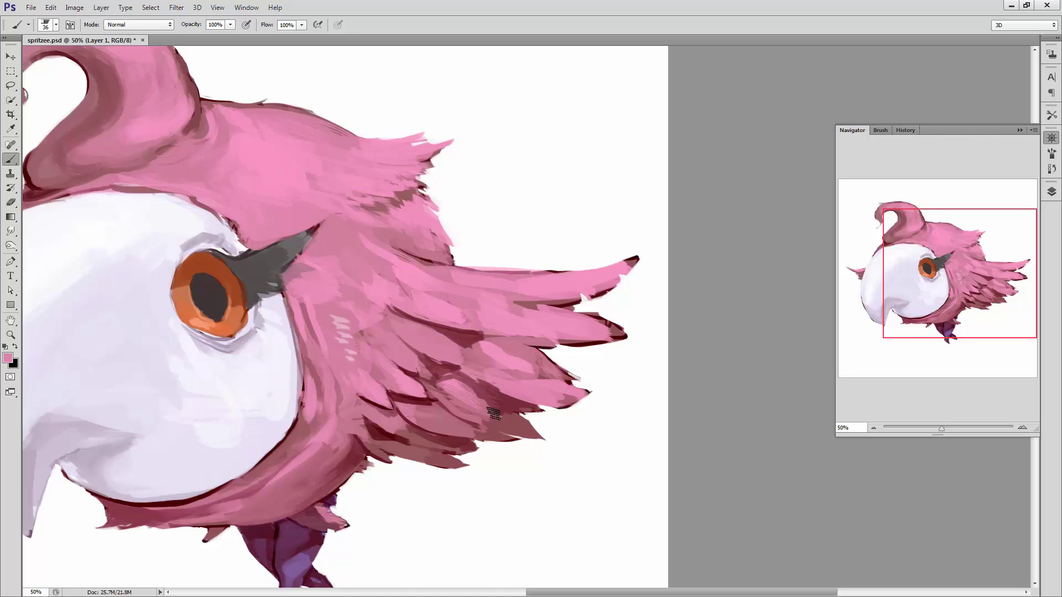
drag(493, 414, 516, 424)
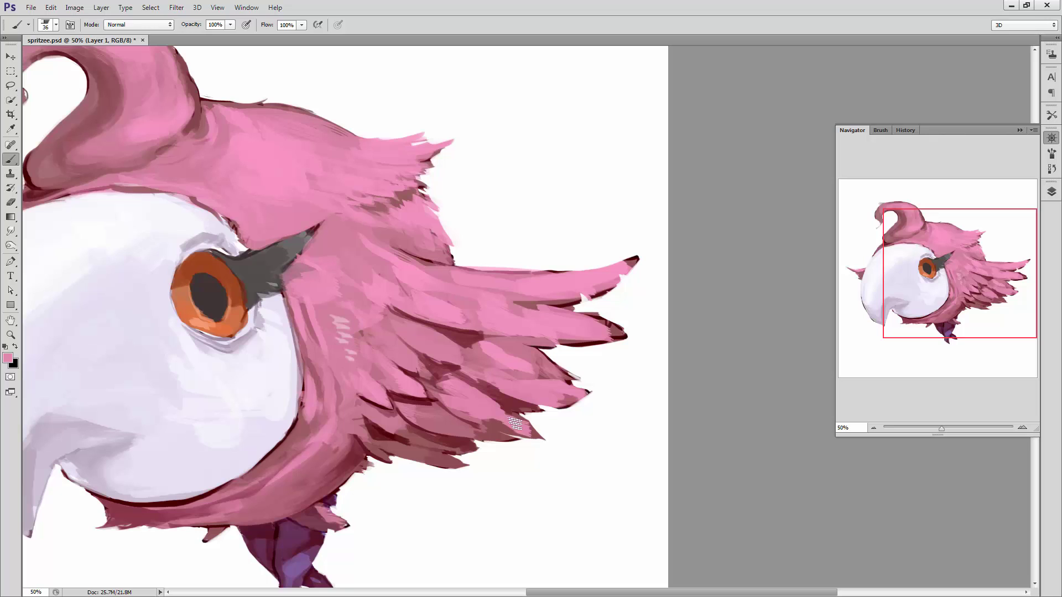
alt+click(459, 409)
drag(457, 409, 423, 369)
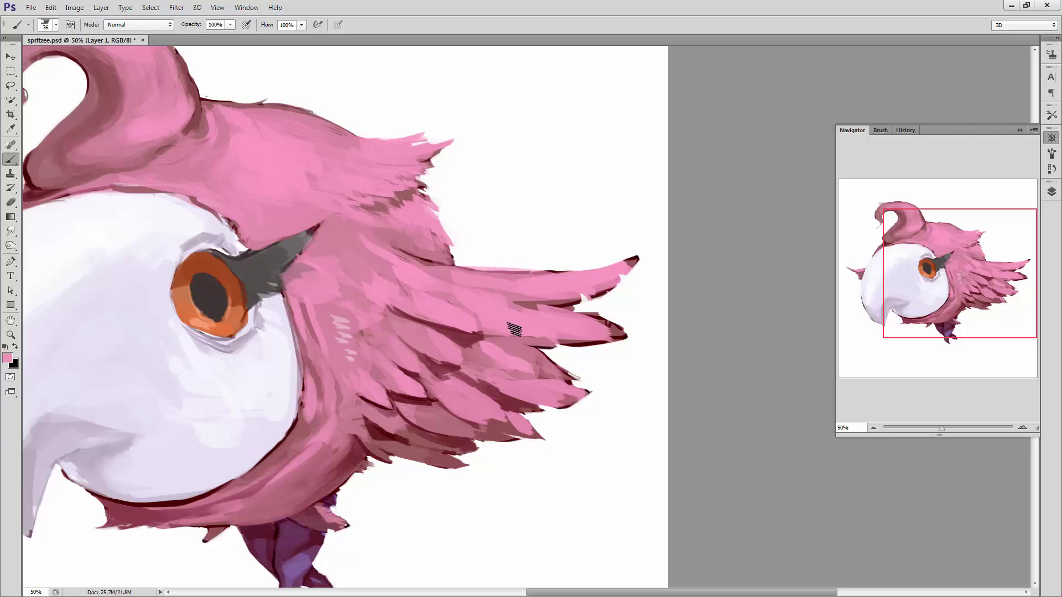
- Paint a dark red line under a feather with a 17 px brush and soften it with pink
alt+click(508, 342)
right_click(553, 324)
drag(582, 350, 578, 351)
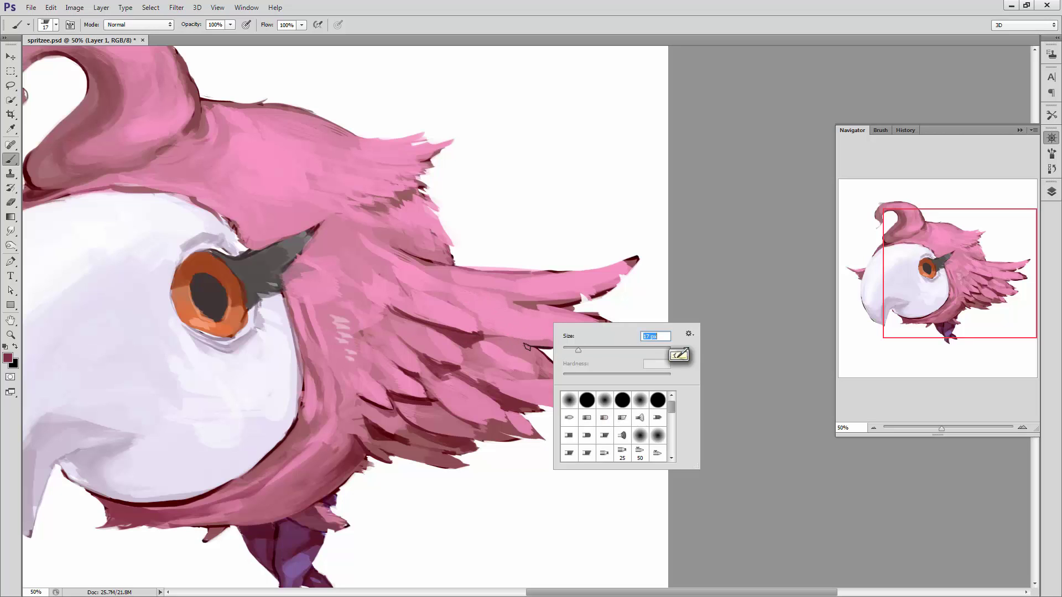
key(Return)
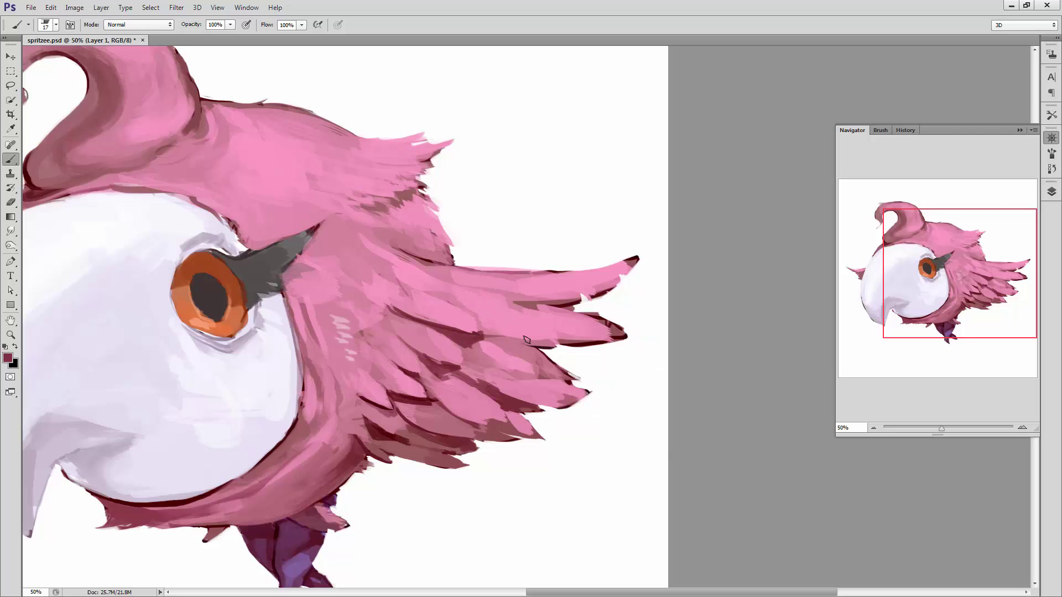
drag(500, 334, 562, 338)
alt+click(527, 325)
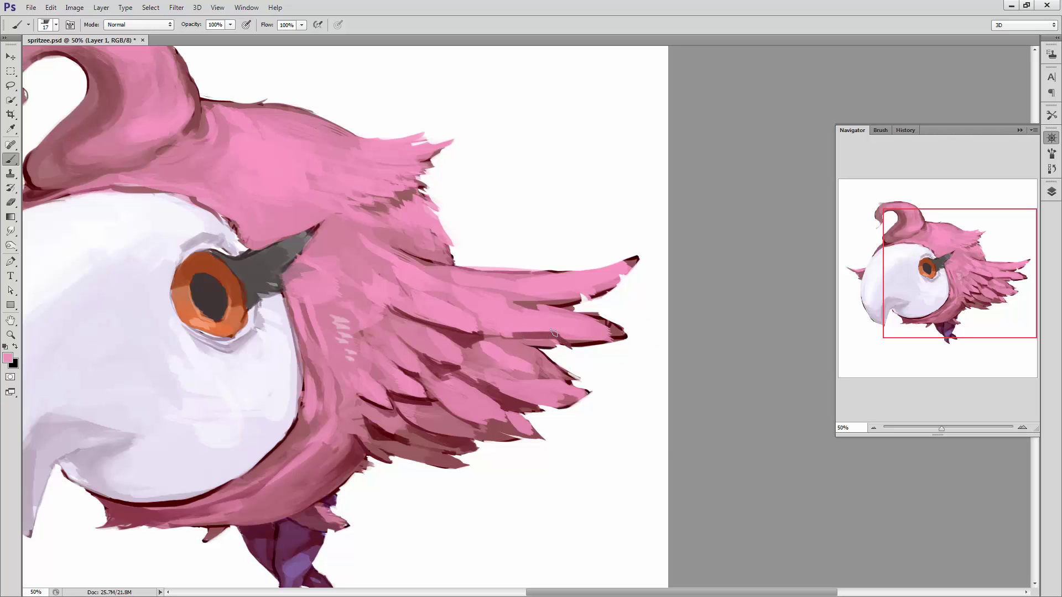
- Trim the feather tip's lower edge with white and switch between 9 px and 14 px brushes
alt+click(572, 349)
drag(572, 350, 620, 343)
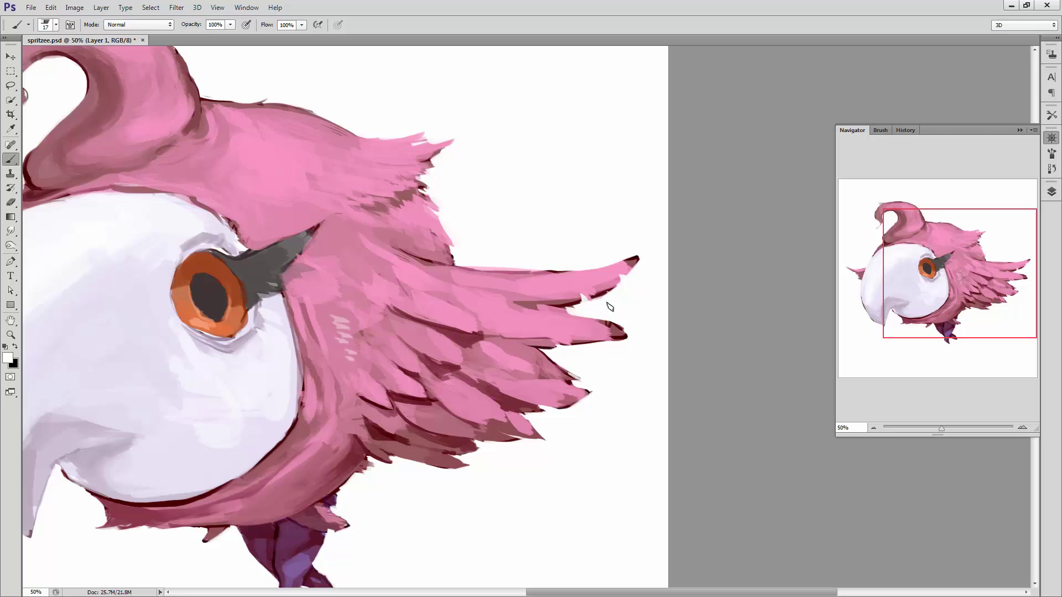
right_click(631, 311)
key(Return)
alt+click(612, 328)
alt+click(594, 308)
alt+click(595, 292)
alt+click(595, 303)
right_click(503, 250)
key(Return)
- Darken the lower feathers with a 36 px brush and blend in light pink strokes
drag(576, 301, 642, 284)
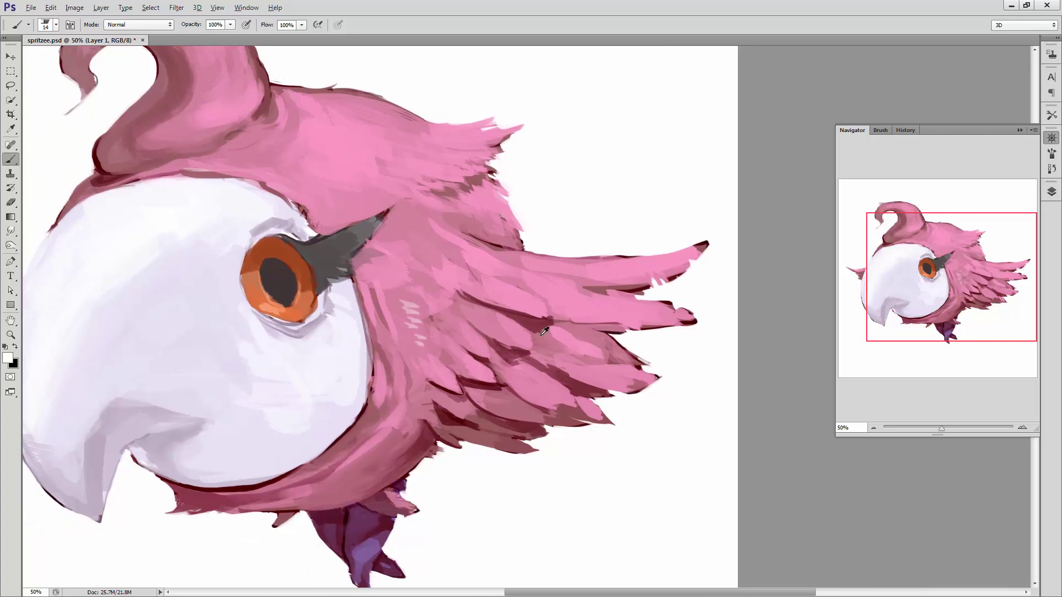
alt+click(549, 321)
mouse_move(515, 377)
mouse_down()
mouse_move(494, 333)
mouse_move(466, 351)
mouse_up()
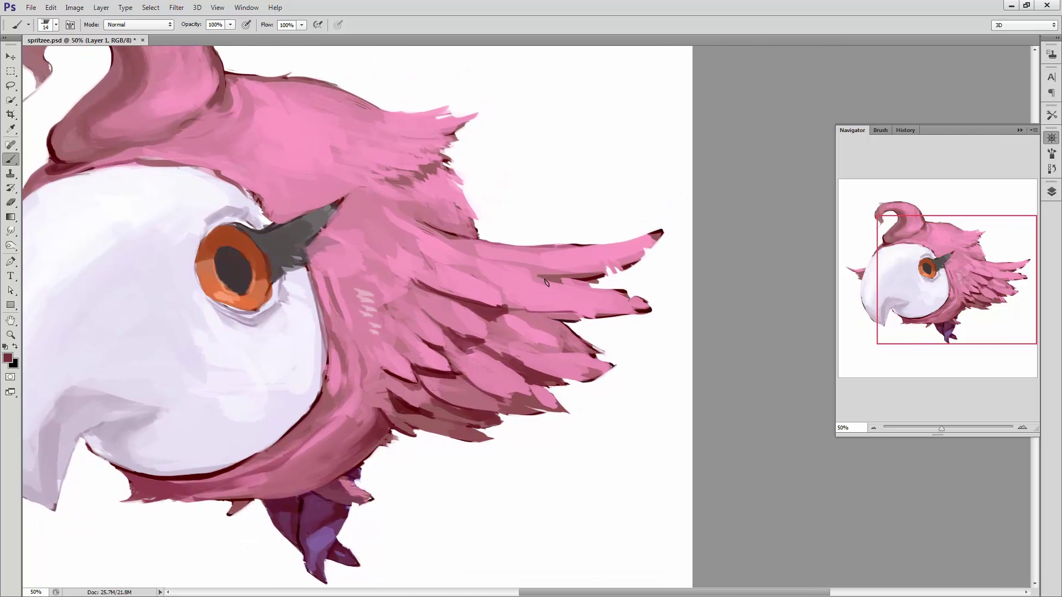
right_click(520, 310)
drag(563, 341, 574, 342)
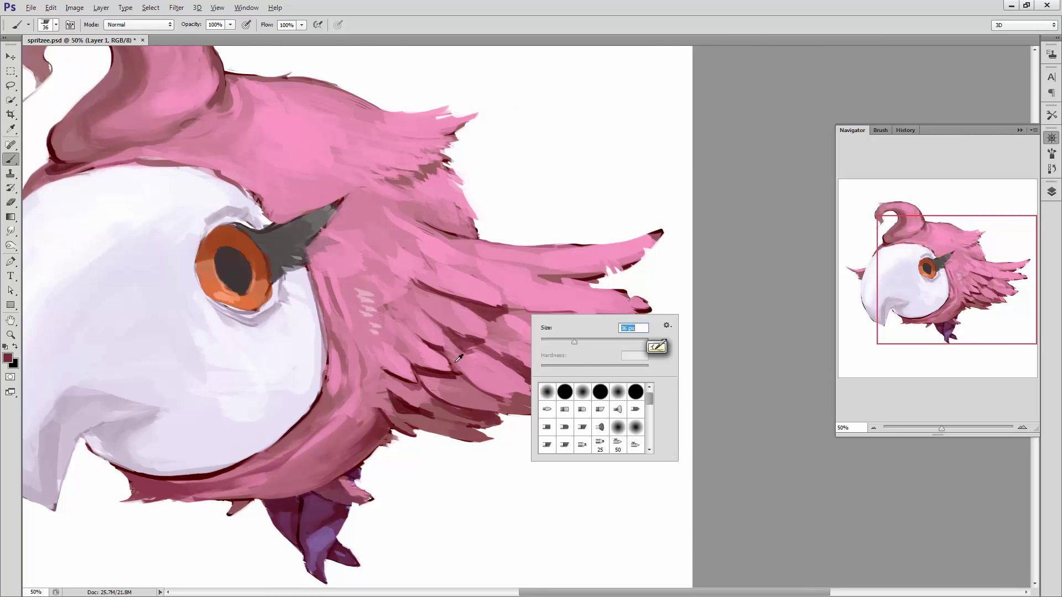
click(473, 339)
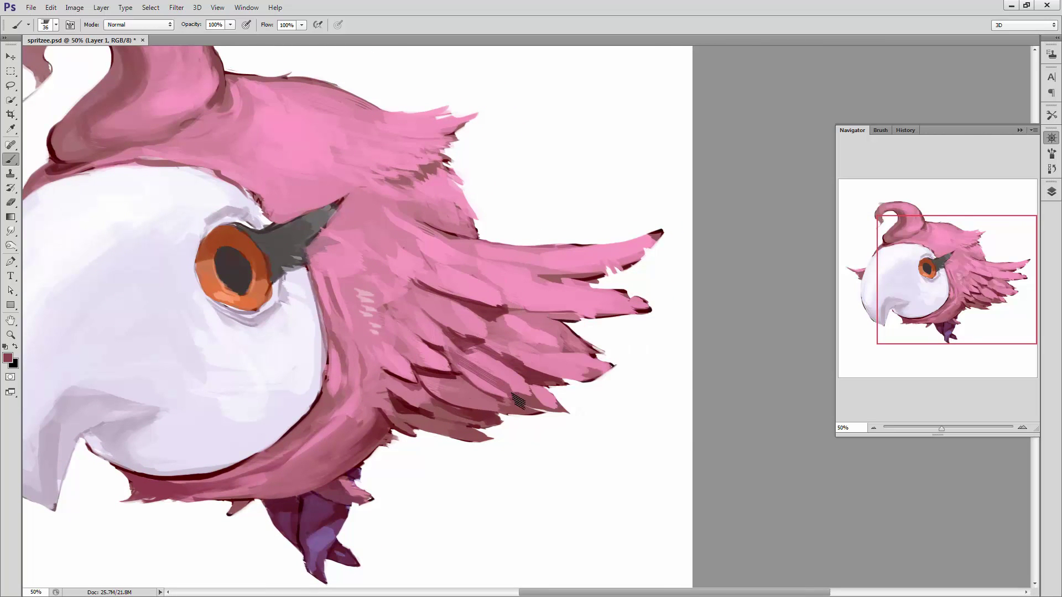
mouse_move(503, 395)
mouse_down()
mouse_move(454, 367)
mouse_move(481, 381)
mouse_move(420, 390)
mouse_move(462, 385)
mouse_up()
alt+click(418, 406)
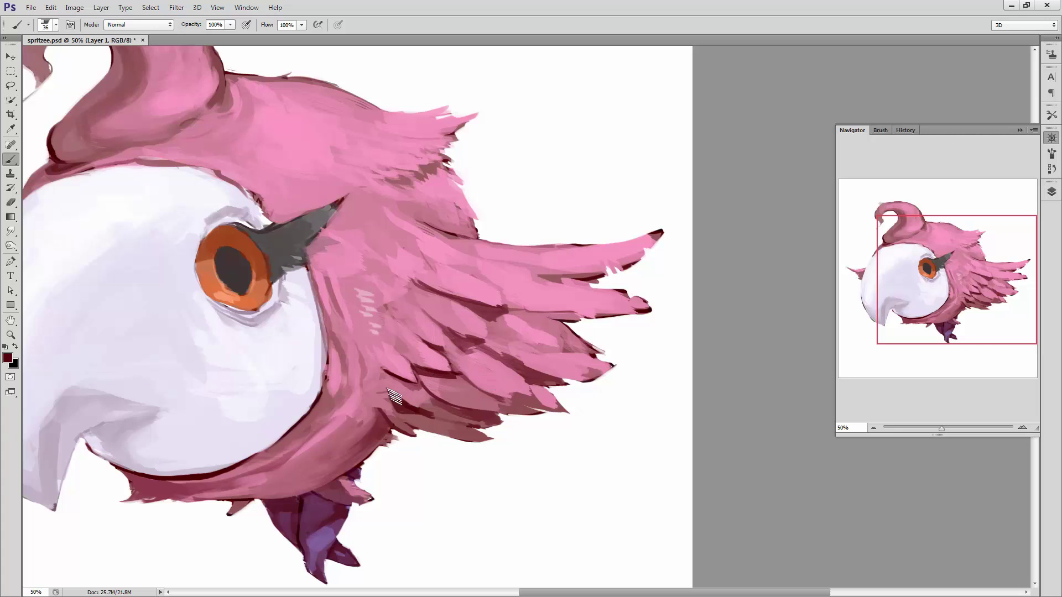
alt+click(410, 400)
mouse_move(420, 368)
mouse_down()
mouse_move(470, 341)
mouse_move(481, 349)
mouse_up()
- Deepen the shadows between the lower feathers with dark maroon shading
alt+click(410, 374)
mouse_move(426, 386)
mouse_down()
mouse_move(466, 380)
mouse_move(415, 401)
mouse_up()
drag(481, 407, 382, 387)
mouse_move(485, 374)
mouse_down()
mouse_move(437, 348)
mouse_move(451, 339)
mouse_up()
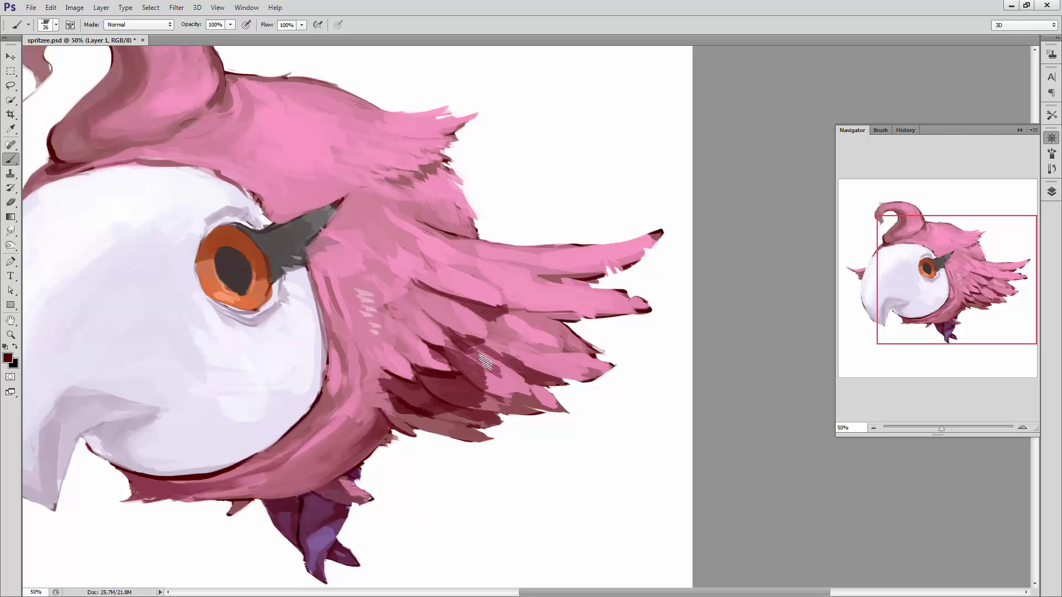
drag(536, 394, 471, 346)
mouse_move(526, 412)
mouse_down()
mouse_move(489, 388)
mouse_move(475, 334)
mouse_up()
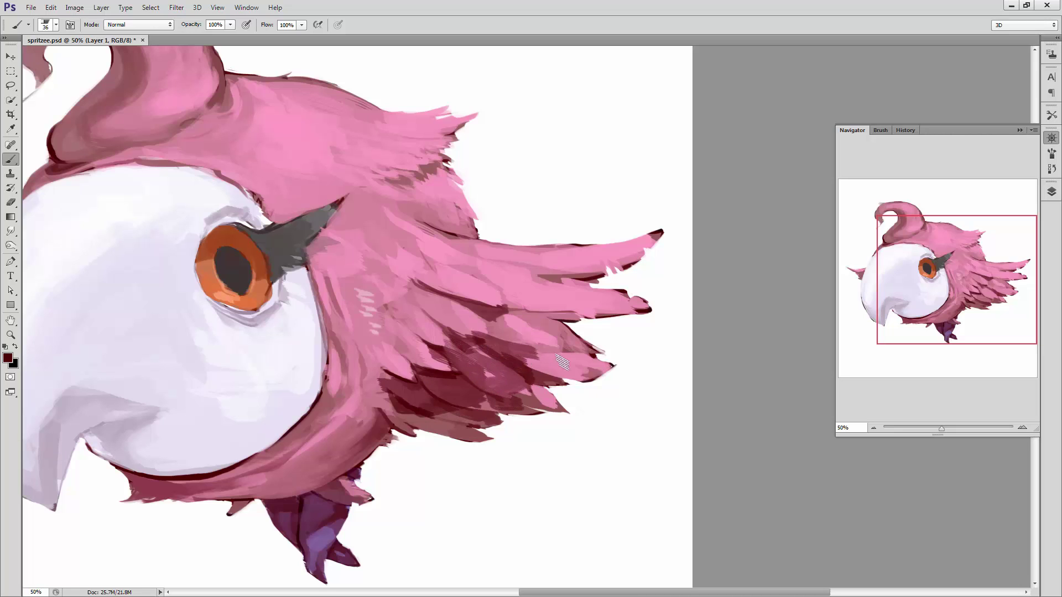
mouse_move(594, 368)
mouse_down()
mouse_move(420, 320)
mouse_move(387, 365)
mouse_move(416, 350)
mouse_move(386, 374)
mouse_move(388, 340)
mouse_move(430, 354)
mouse_move(420, 321)
mouse_move(448, 313)
mouse_move(479, 328)
mouse_up()
- Add pink highlights to the feathers and darken the bottom row with maroon
alt+click(407, 364)
mouse_move(484, 359)
mouse_down()
mouse_move(514, 382)
mouse_move(465, 394)
mouse_up()
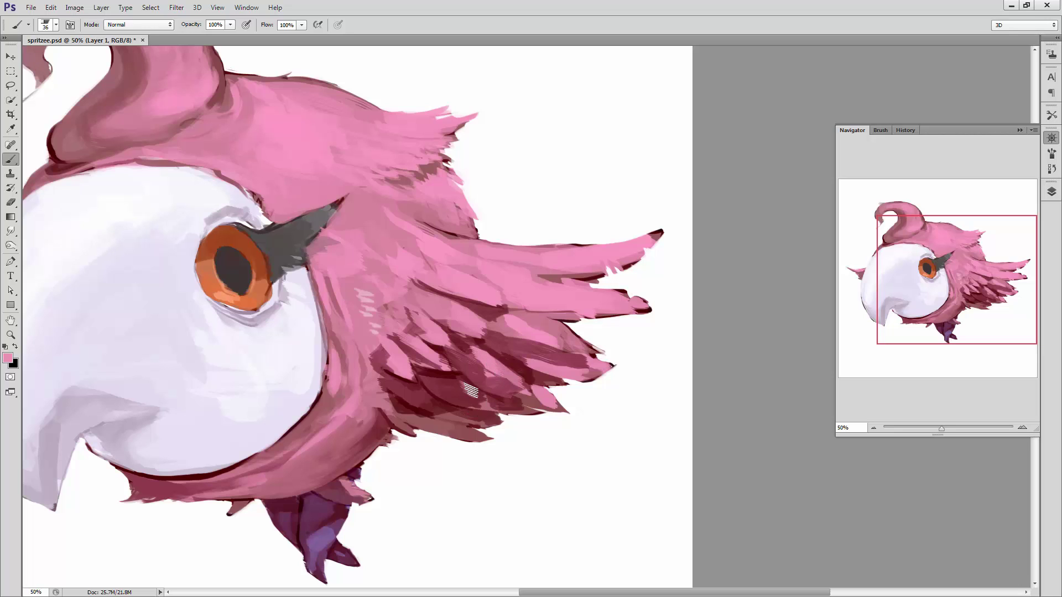
alt+click(461, 396)
mouse_move(452, 419)
mouse_down()
mouse_move(475, 429)
mouse_move(354, 390)
mouse_move(402, 408)
mouse_up()
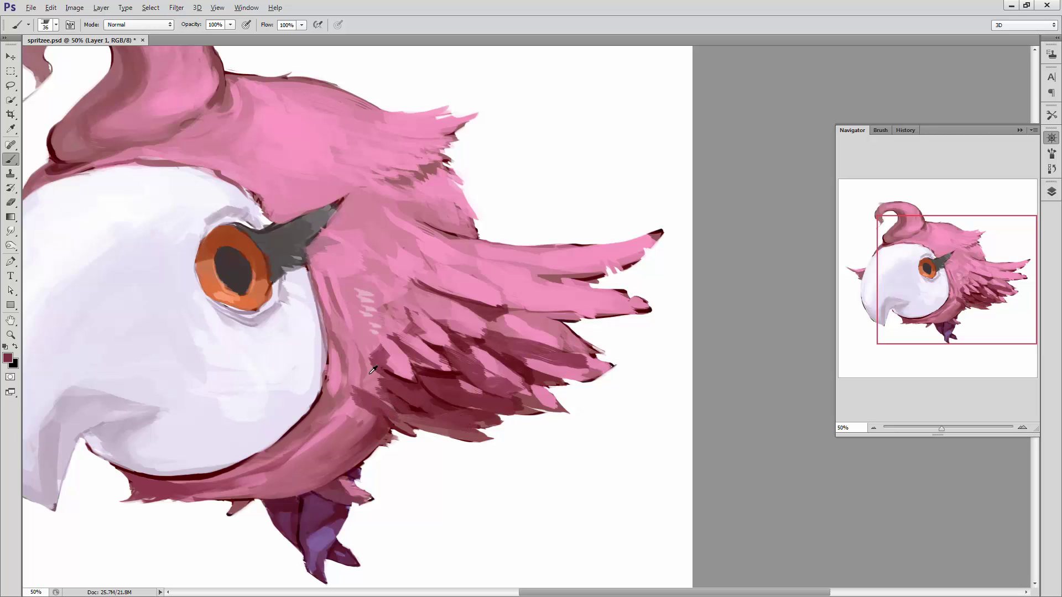
alt+click(376, 388)
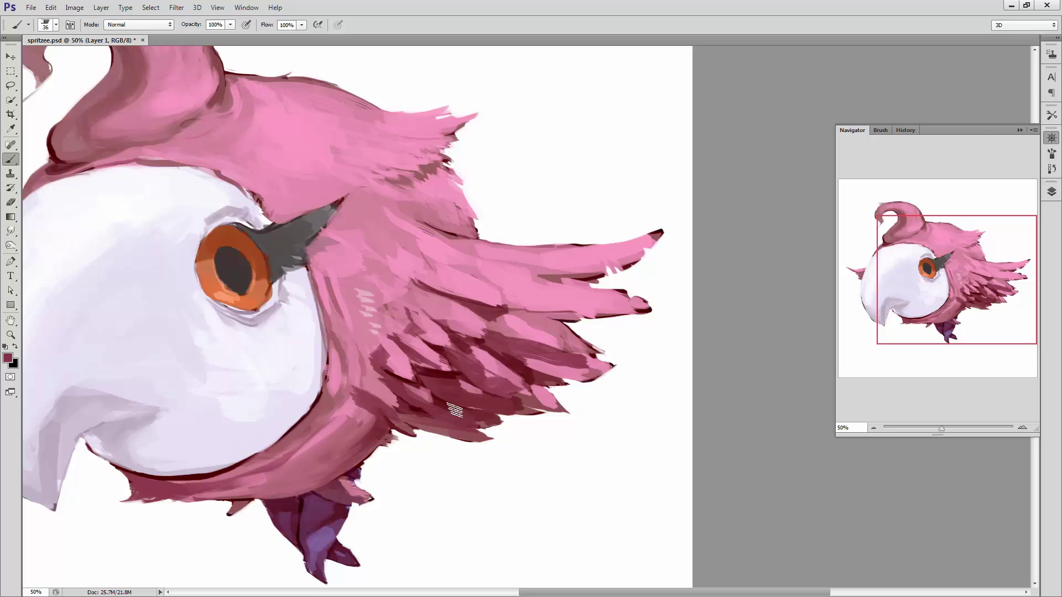
drag(405, 352, 433, 385)
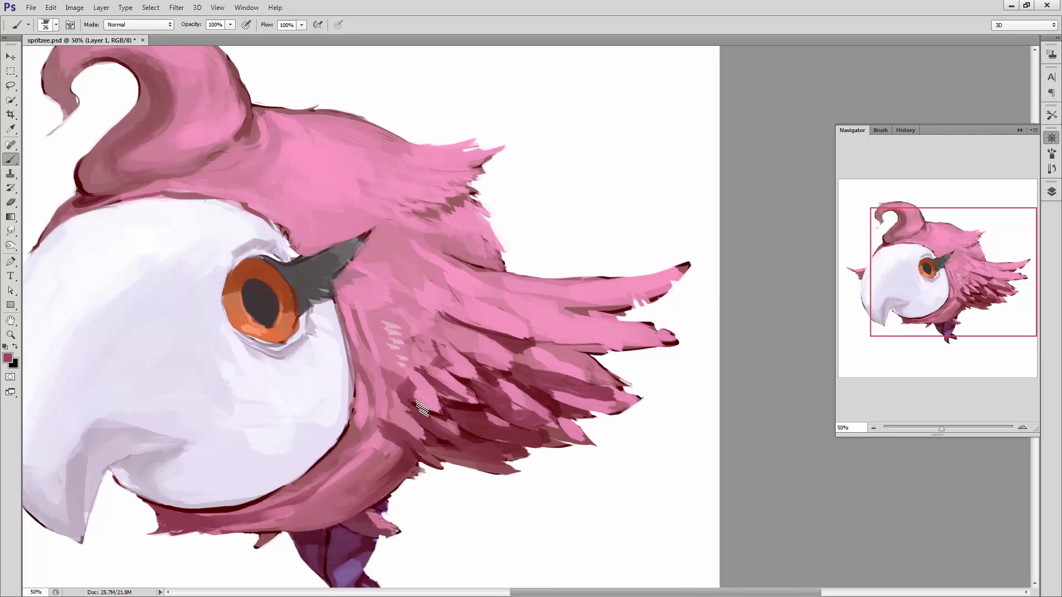
alt+click(423, 392)
- Smooth the neck feathers with darker mauve using a 52 px brush
drag(468, 413, 482, 384)
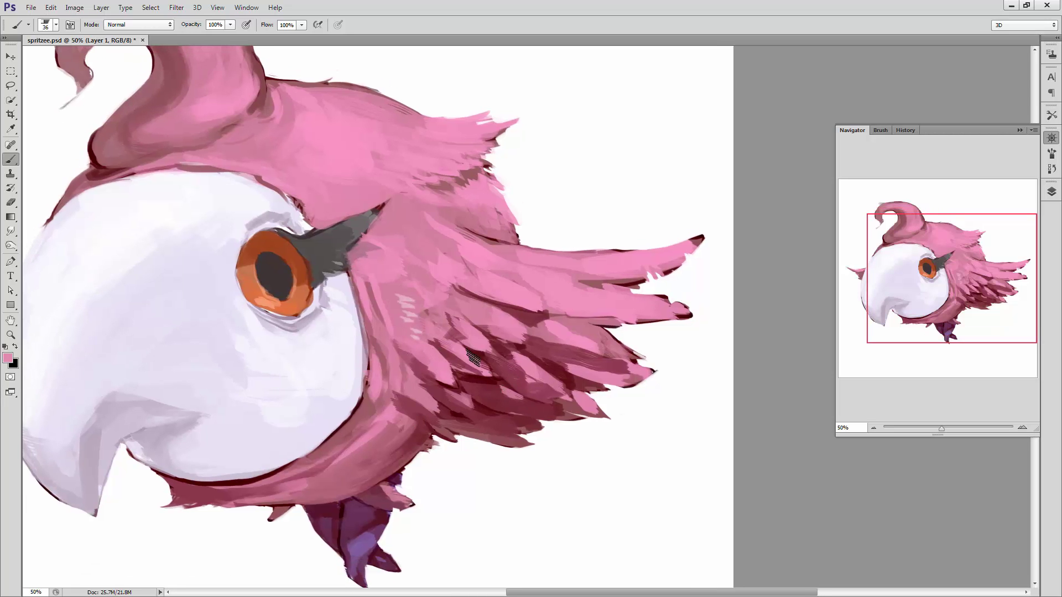
right_click(490, 373)
alt+click(429, 355)
drag(396, 431, 348, 426)
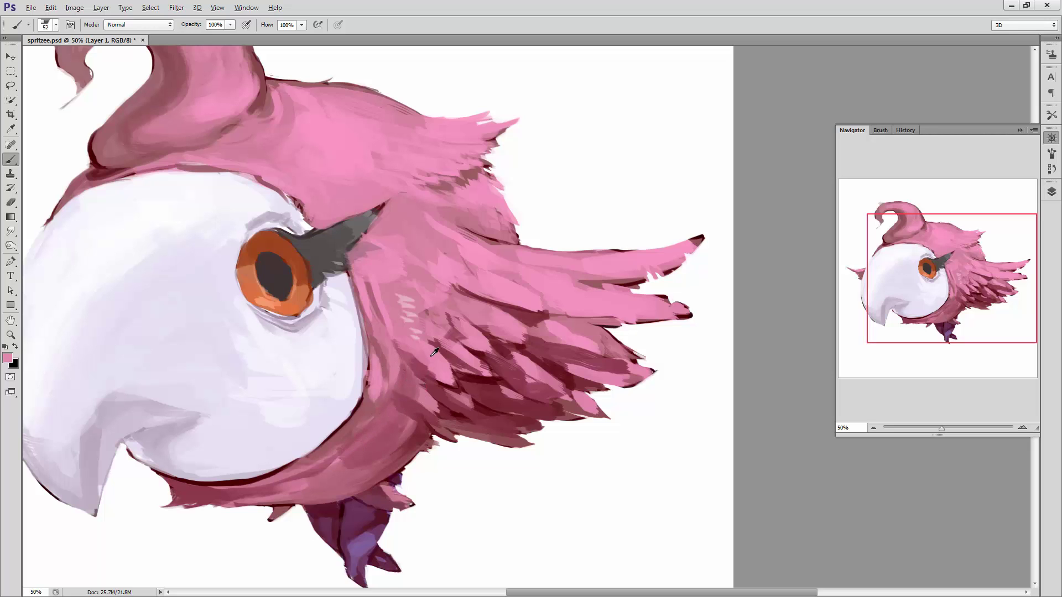
alt+click(423, 392)
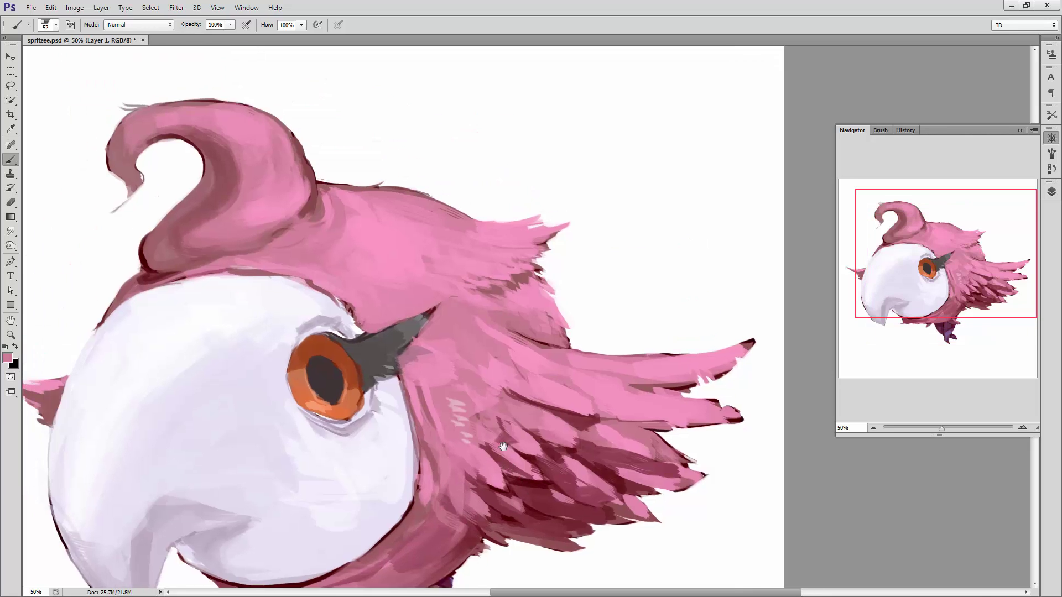
drag(404, 380, 487, 425)
- Paint over the light streaks above the eye with pink sampled from the fur
alt+click(485, 369)
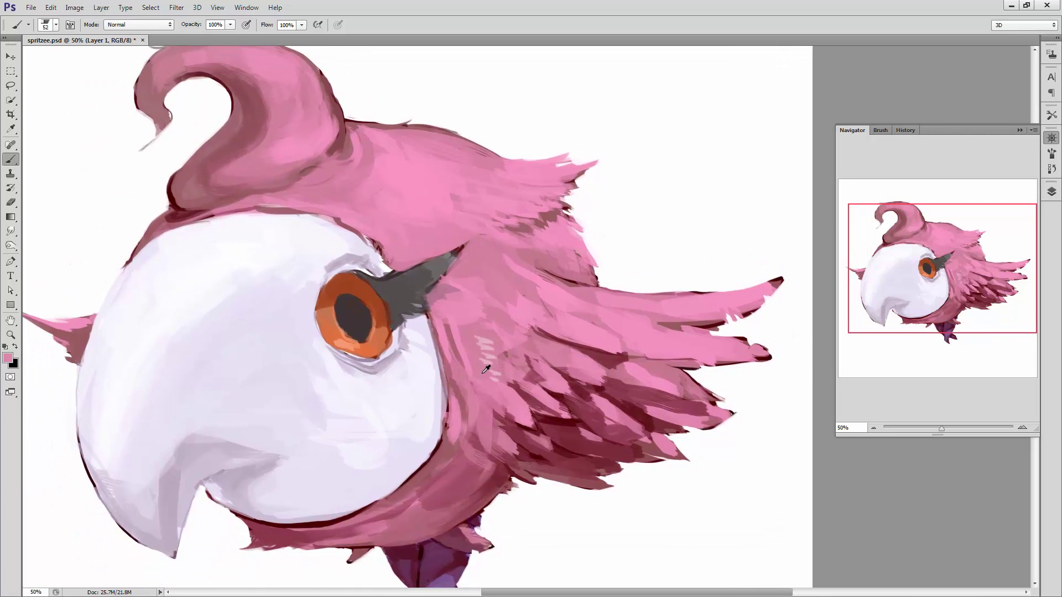
drag(485, 369, 499, 368)
drag(534, 292, 549, 328)
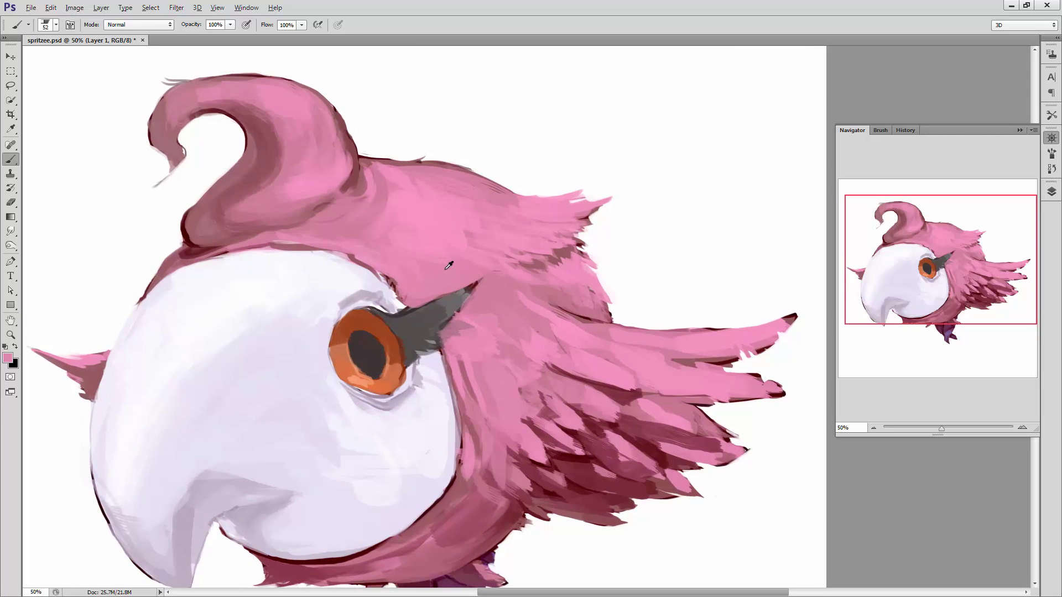
alt+click(471, 221)
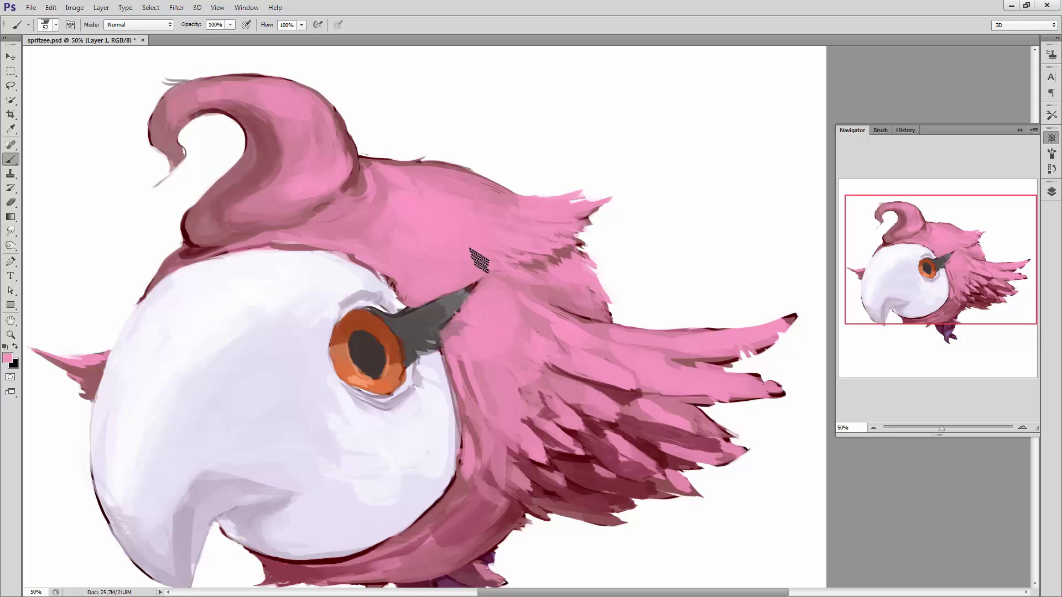
mouse_move(460, 283)
mouse_down()
mouse_move(505, 304)
mouse_move(469, 329)
mouse_up()
- Darken and fill in the grey brow streak beside the eye with a 15 px brush
alt+click(431, 307)
right_click(446, 303)
alt+click(400, 308)
drag(407, 325, 410, 324)
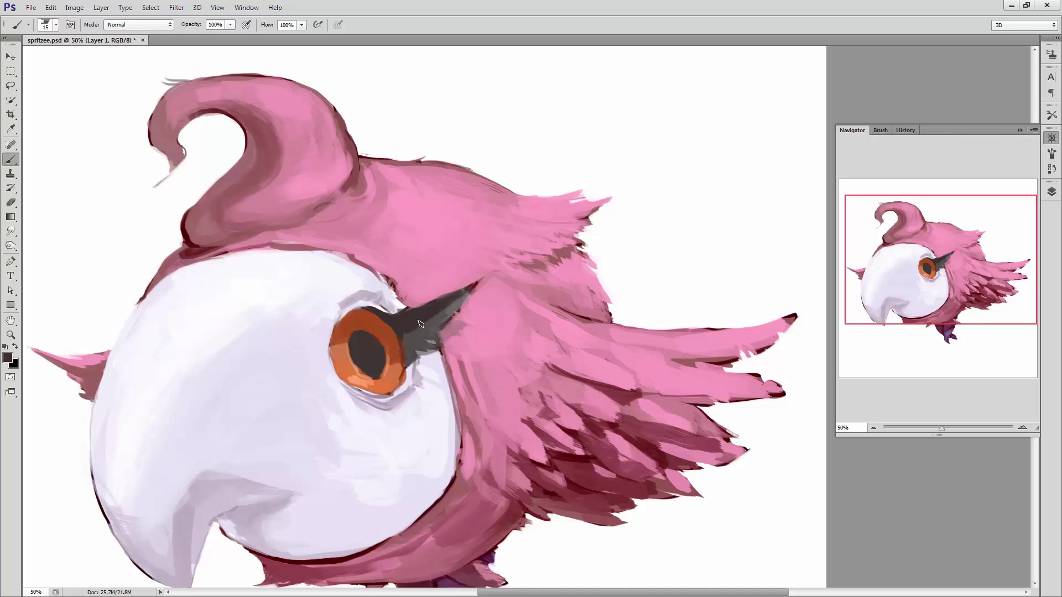
drag(420, 323, 408, 337)
- Extend the brow streak up and right, set a 7 px brush, and undo the extra line
drag(413, 306, 430, 291)
right_click(447, 291)
text(7)
key(Return)
key(ctrl+z)
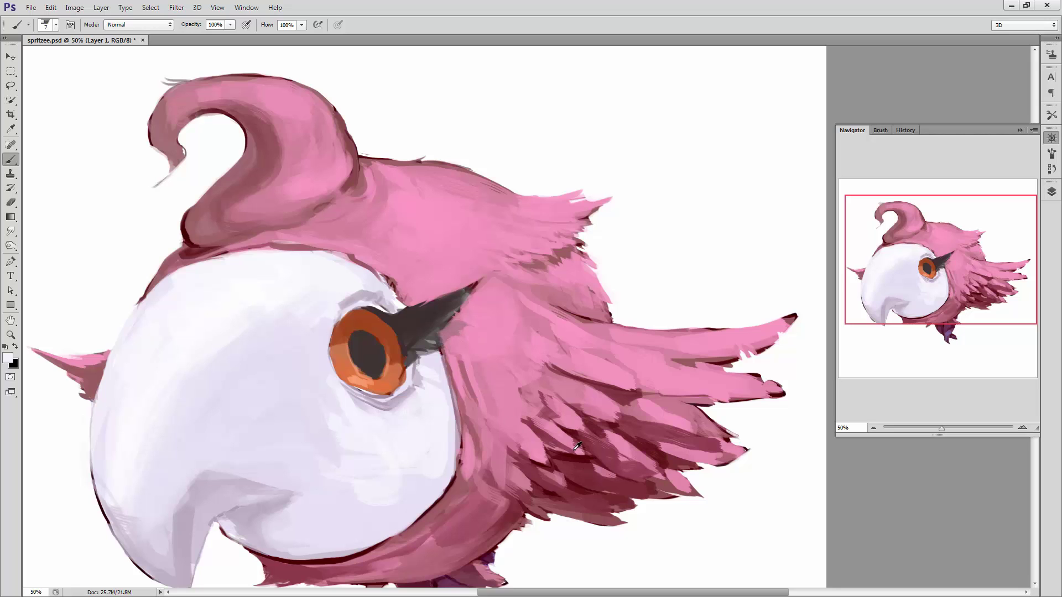
- Bring the wing feathers into view and set the brush to 20, then 35 px
drag(586, 466, 448, 416)
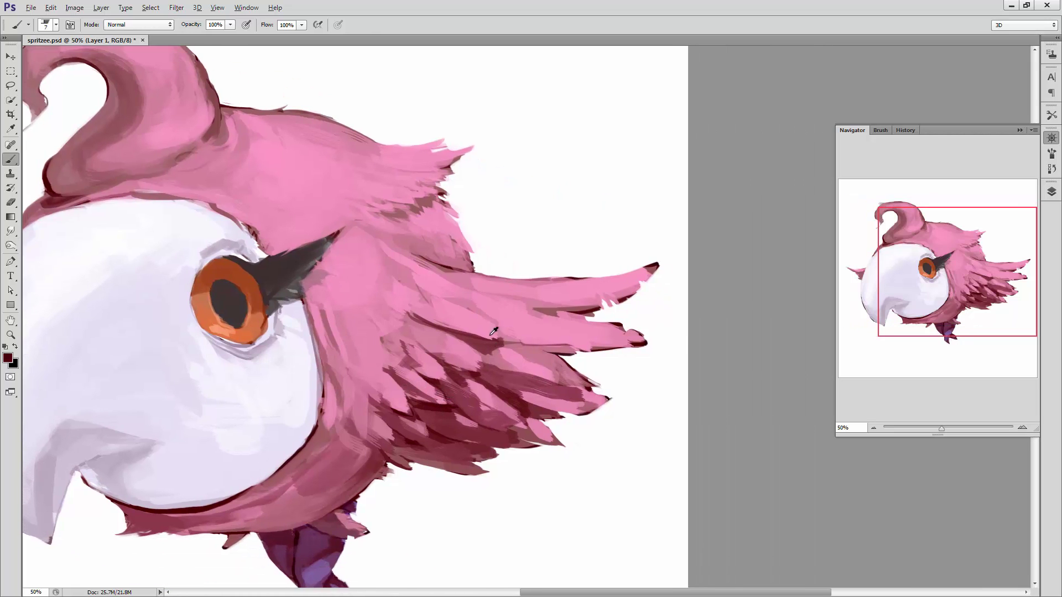
right_click(522, 337)
text(20)
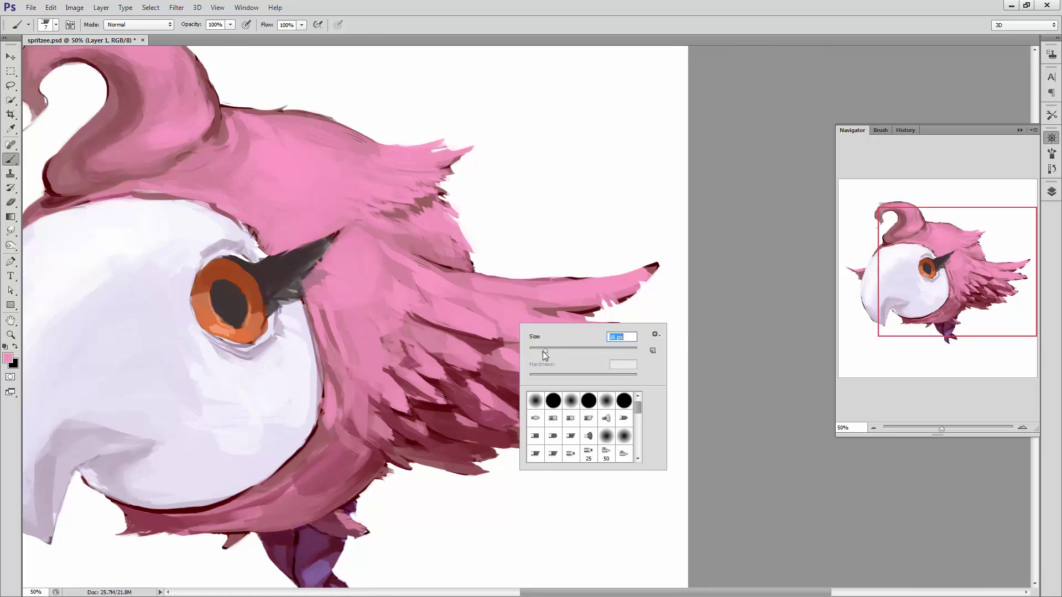
key(Return)
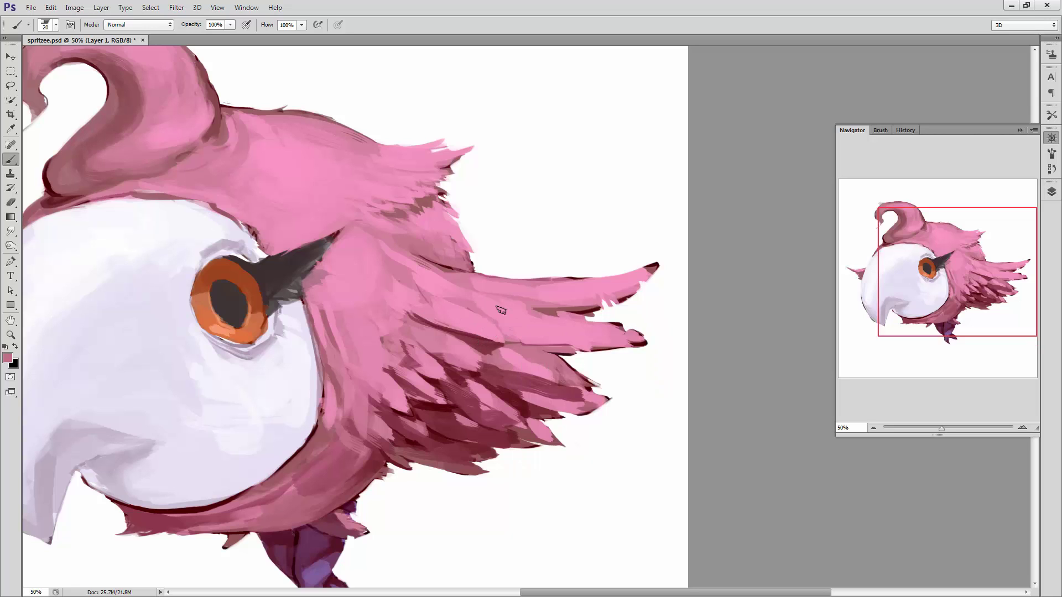
right_click(501, 309)
text(35)
key(Return)
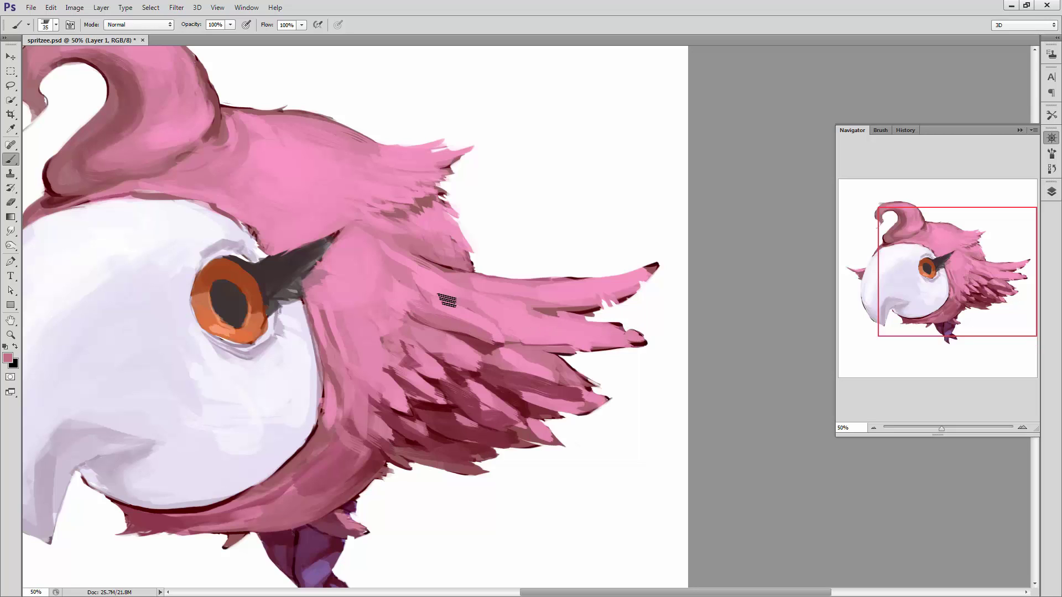
- Cover dark wing streaks with light pink, add mauve feather strokes, and lighten the tips
alt+click(478, 318)
mouse_move(442, 312)
mouse_down()
mouse_move(487, 329)
mouse_move(501, 355)
mouse_up()
alt+click(492, 353)
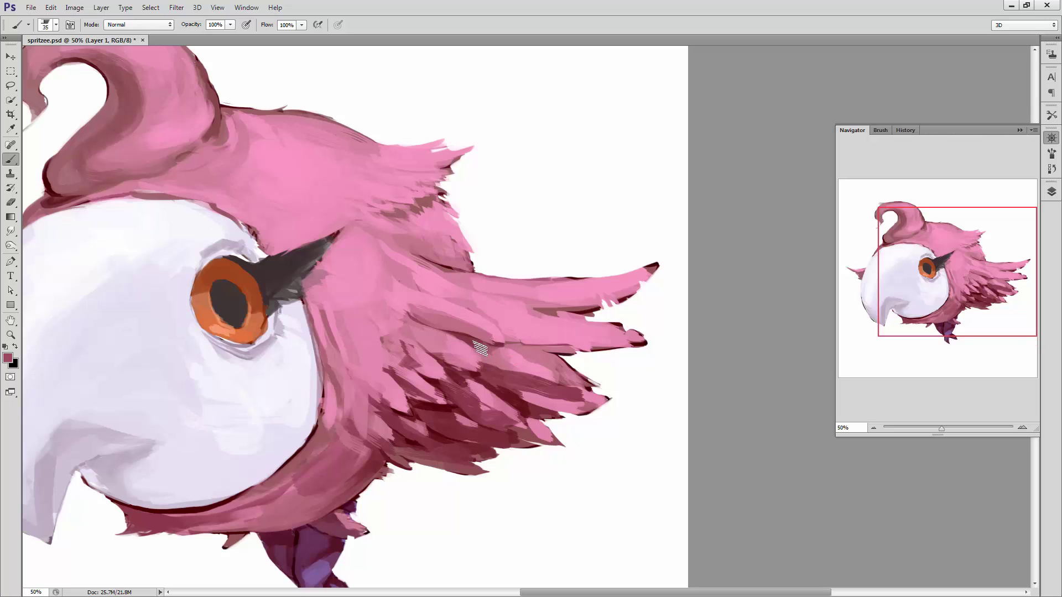
drag(480, 348, 575, 369)
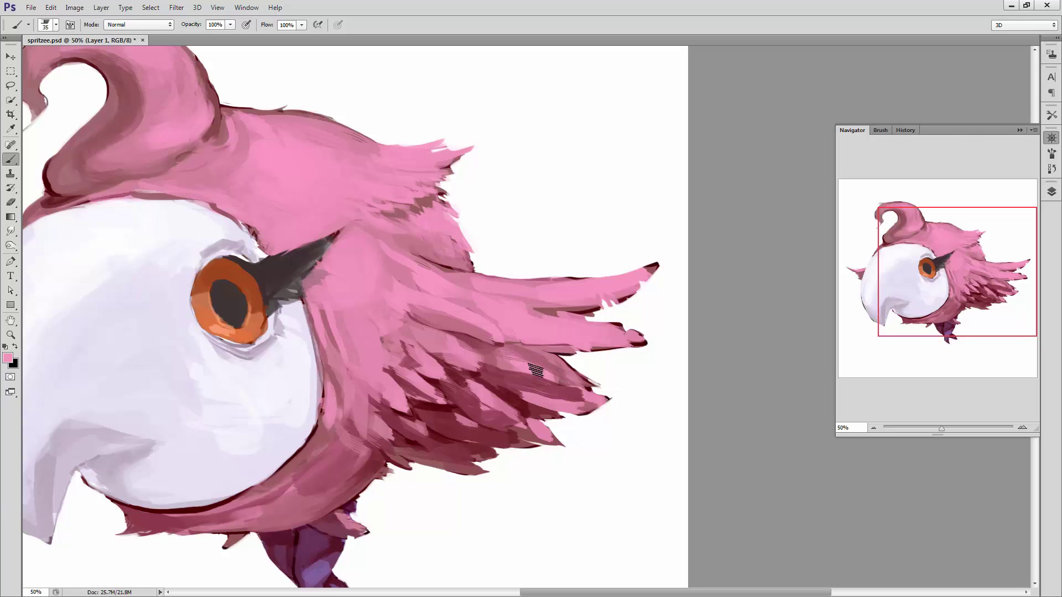
drag(579, 404, 513, 371)
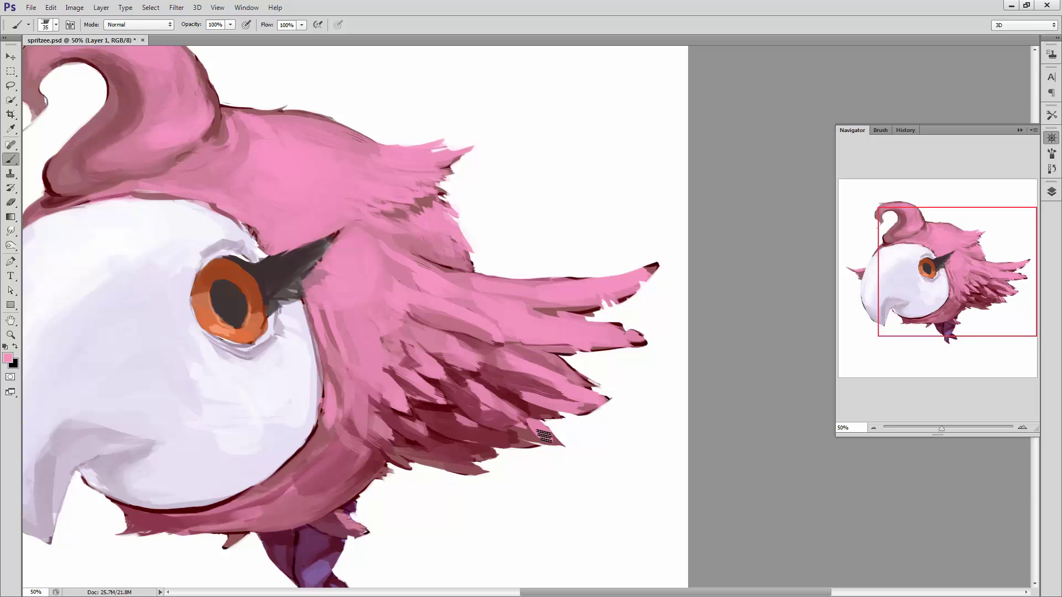
- Change the brush size to 21 px, then 38 px, and scroll the view
right_click(554, 441)
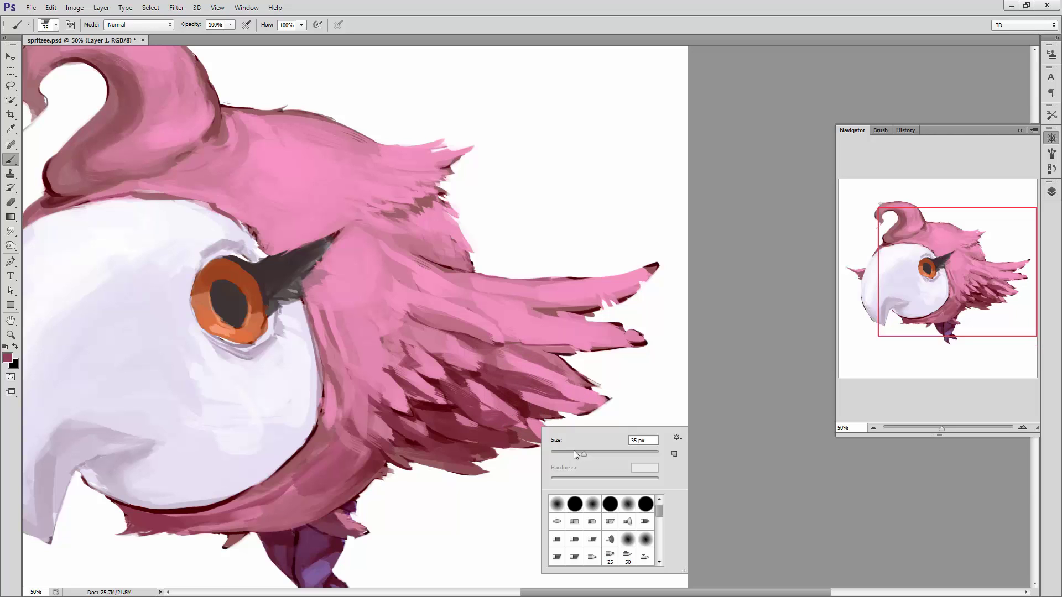
key(Return)
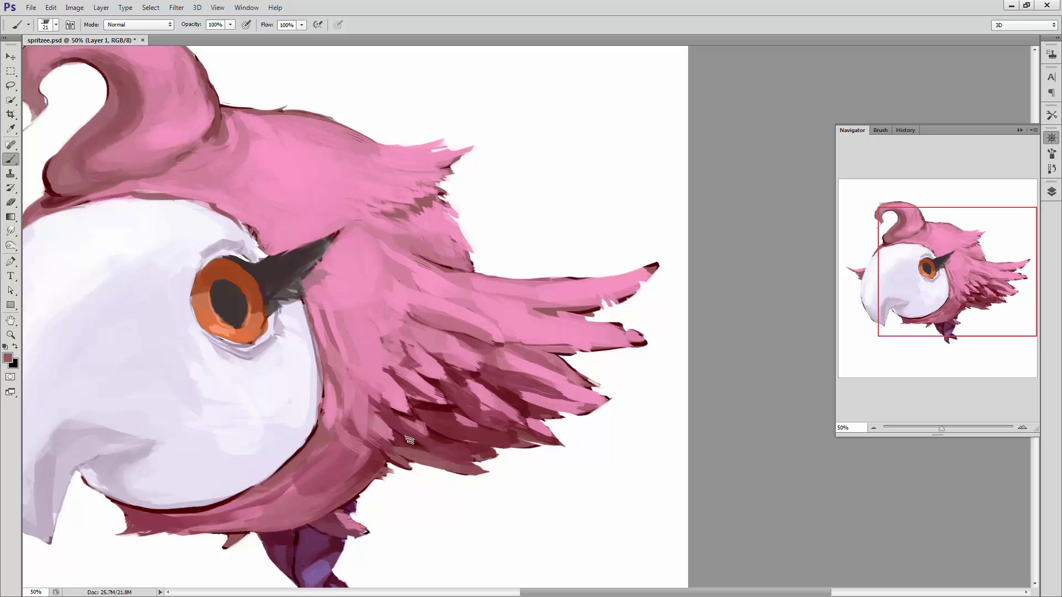
right_click(504, 433)
text(38)
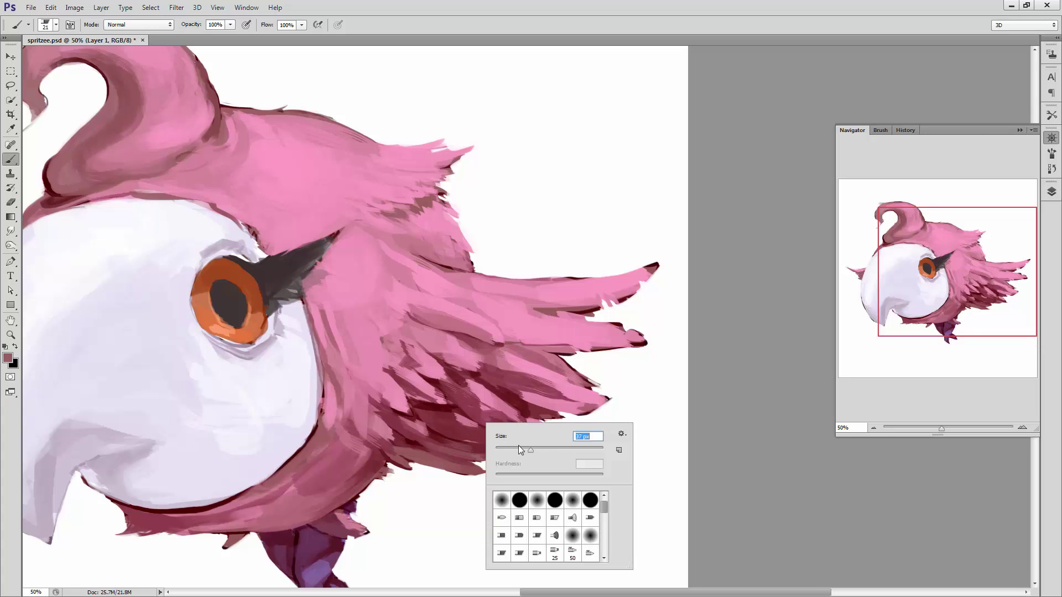
key(Return)
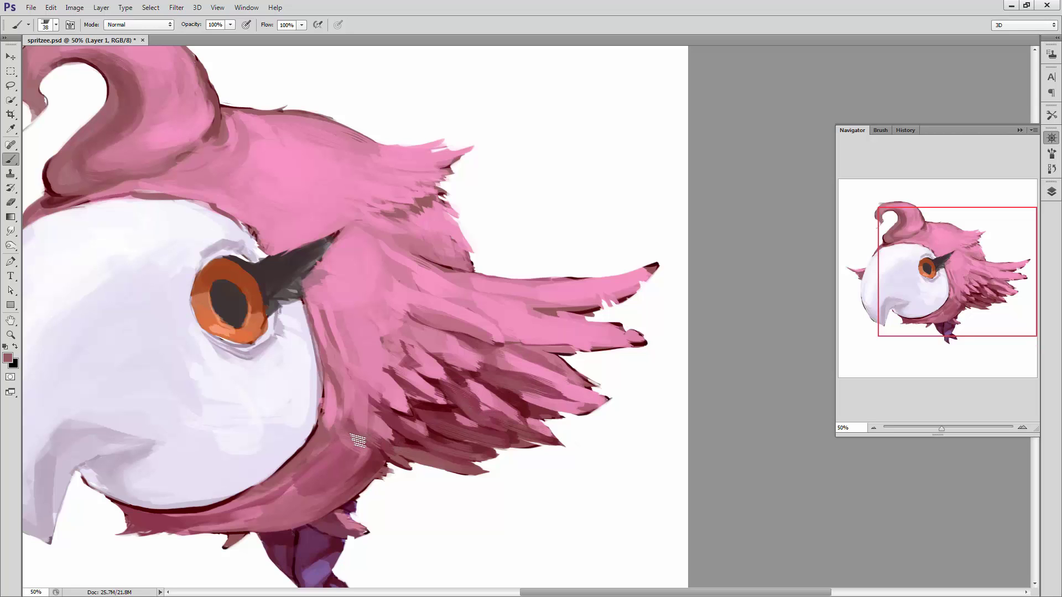
scroll(376, 442, down, 3)
scroll(420, 420, left, 2)
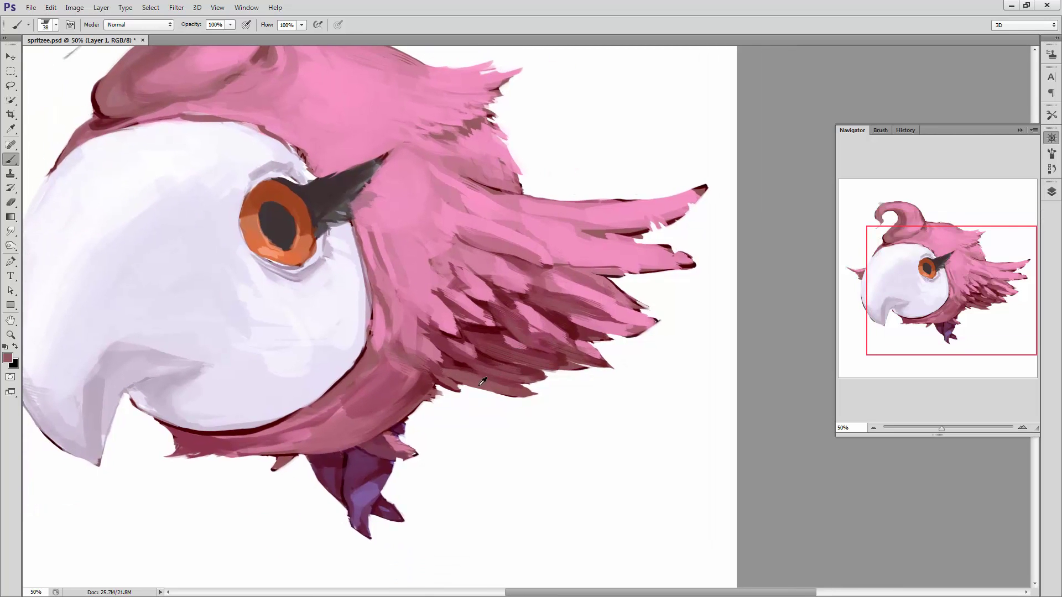
- Brush dark maroon along the lower face edge, alternating with pink samples to soften it
drag(497, 325, 494, 376)
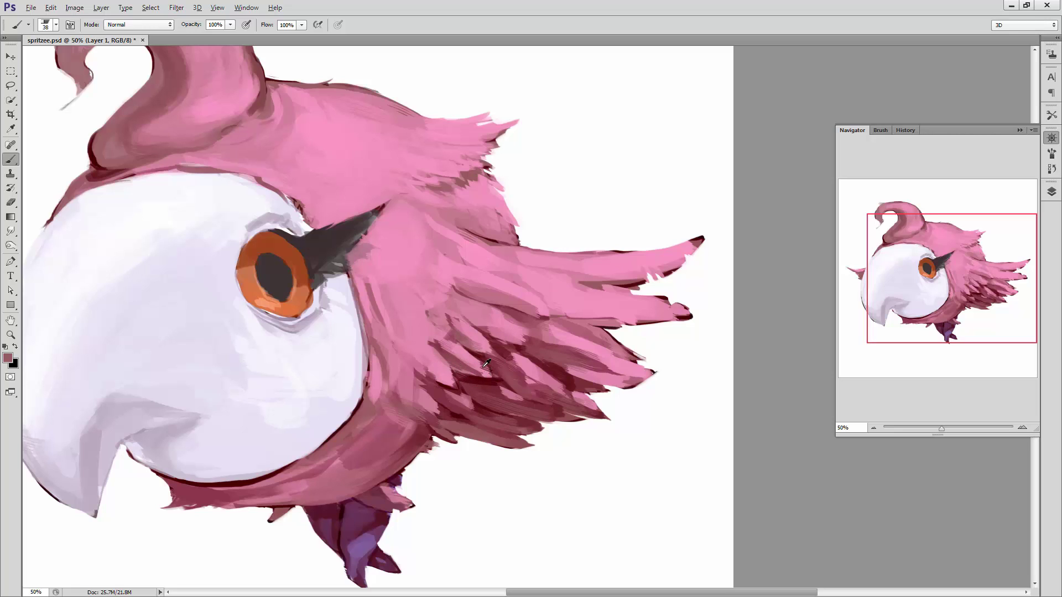
right_click(549, 363)
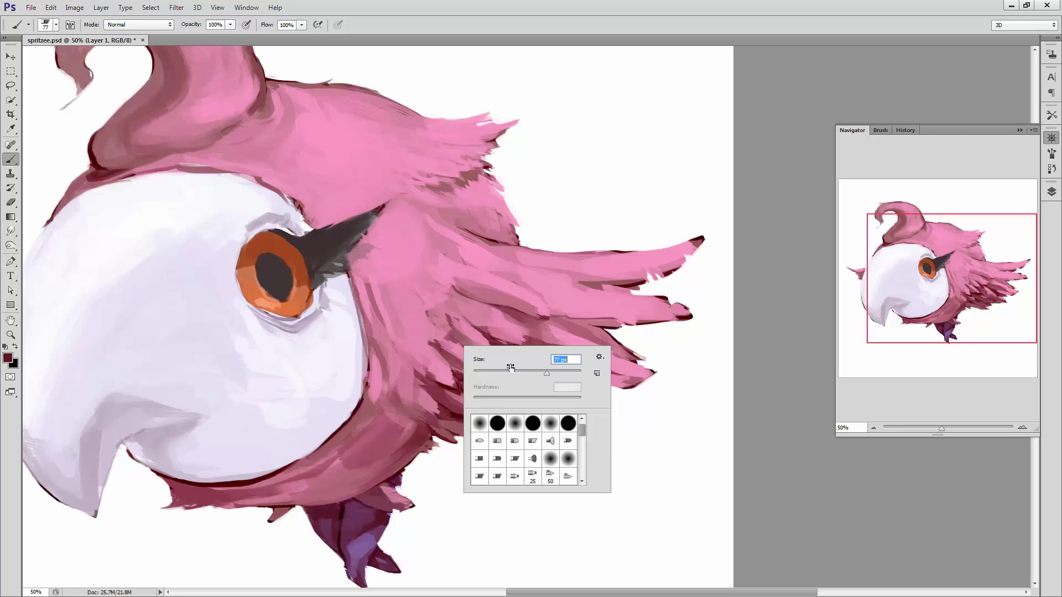
alt+click(412, 320)
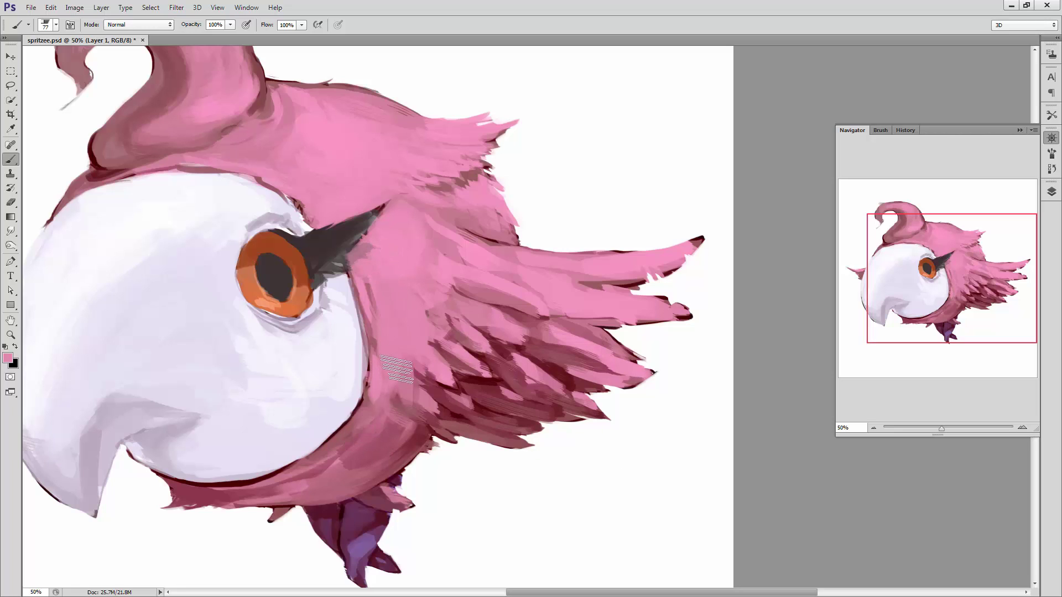
alt+click(467, 408)
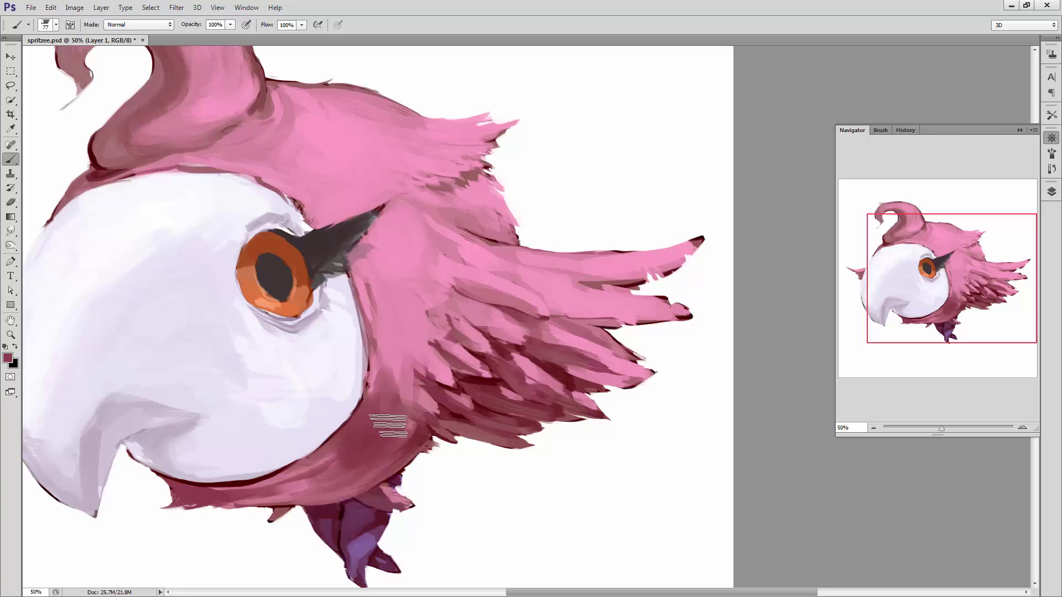
mouse_move(390, 426)
mouse_down()
mouse_move(399, 320)
mouse_move(393, 411)
mouse_up()
alt+click(398, 320)
alt+click(393, 411)
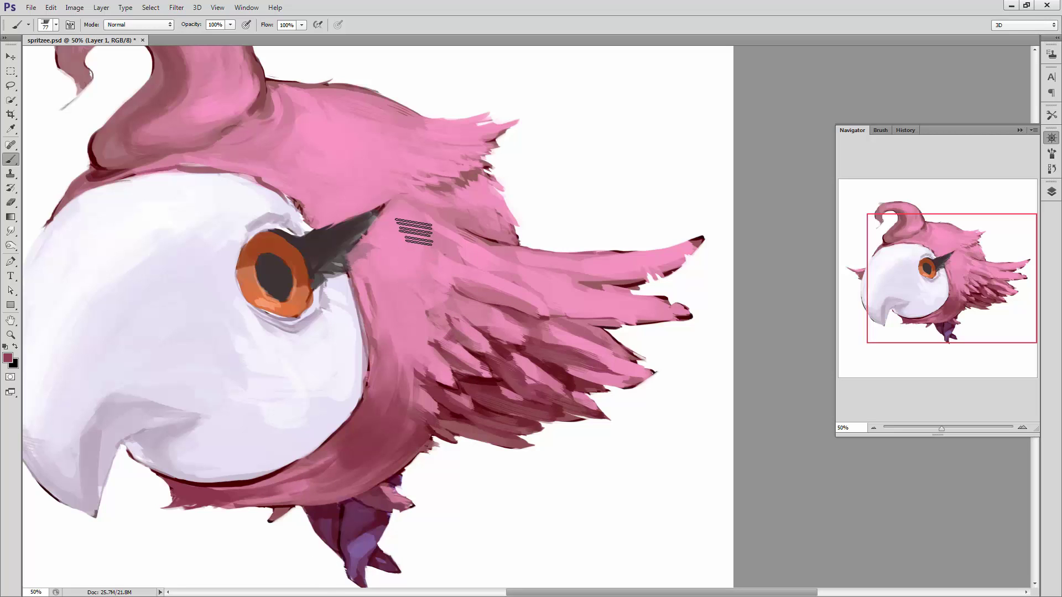
- Try several dark vertical and horizontal feather strokes, undoing each one
drag(415, 230, 420, 356)
key(ctrl+z)
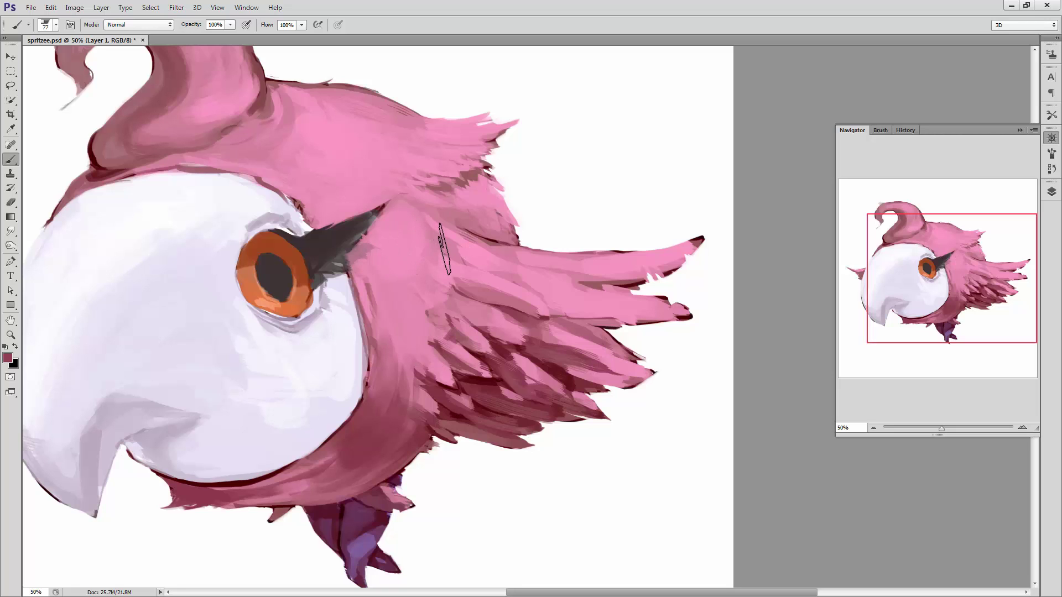
drag(442, 212, 446, 378)
key(ctrl+z)
drag(412, 251, 511, 257)
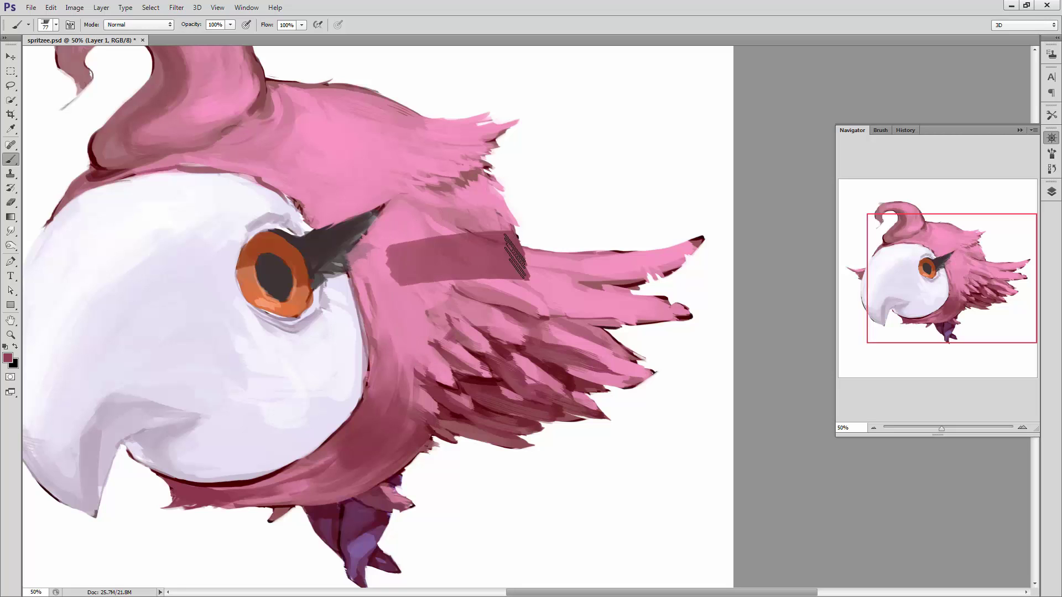
key(ctrl+z)
drag(416, 257, 518, 260)
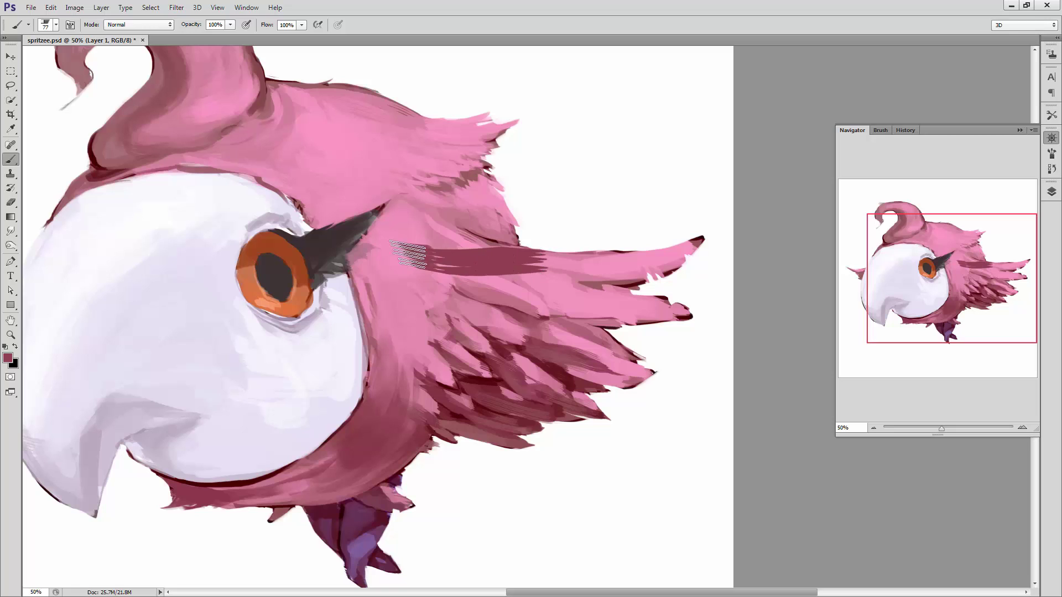
key(ctrl+z)
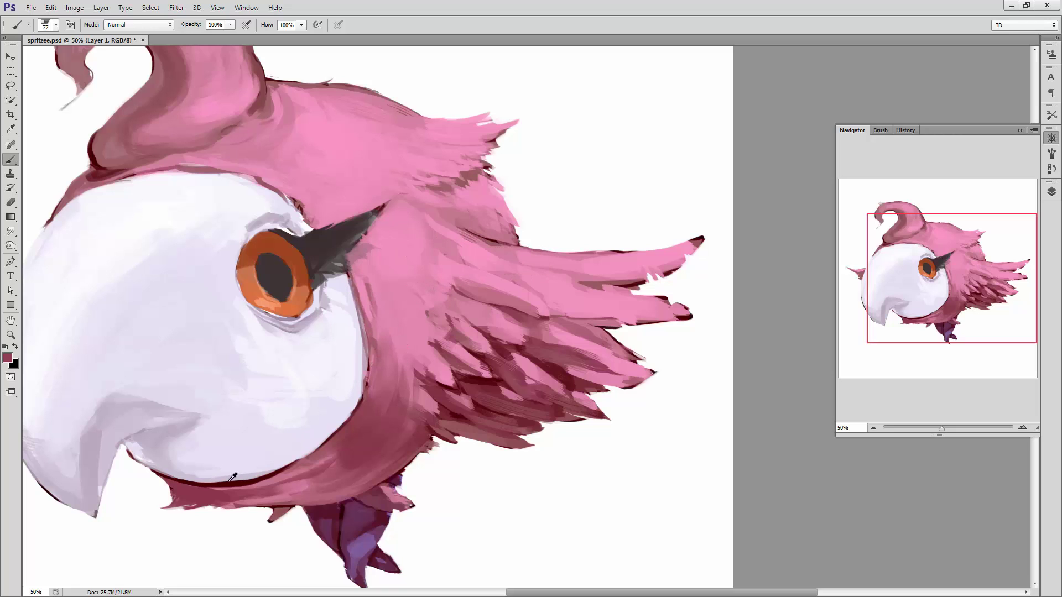
- Shrink the brush to 11 px and outline the face edge in dark red
right_click(436, 307)
drag(439, 308, 436, 309)
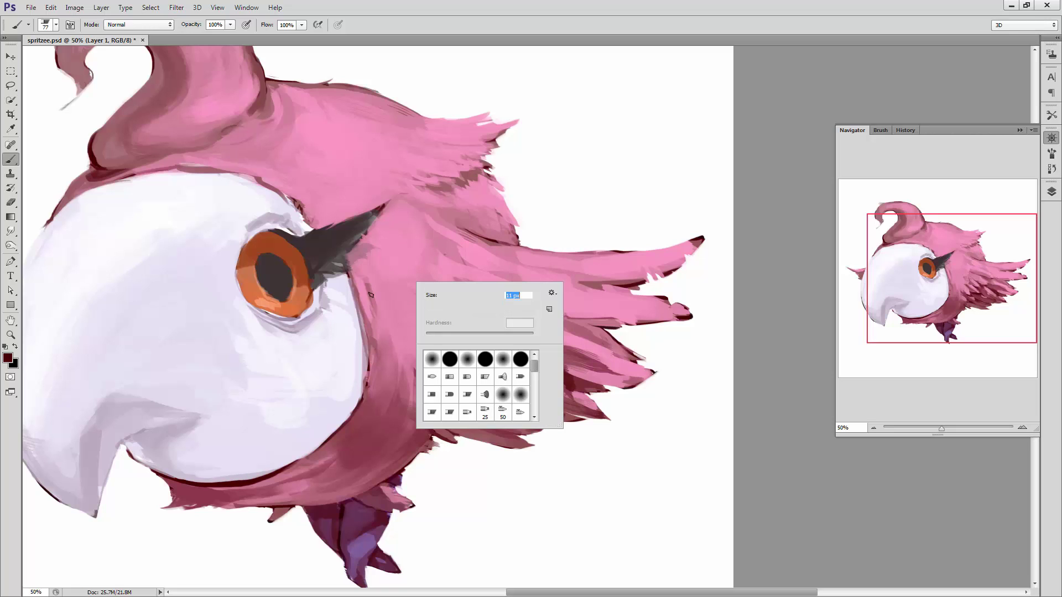
key(Return)
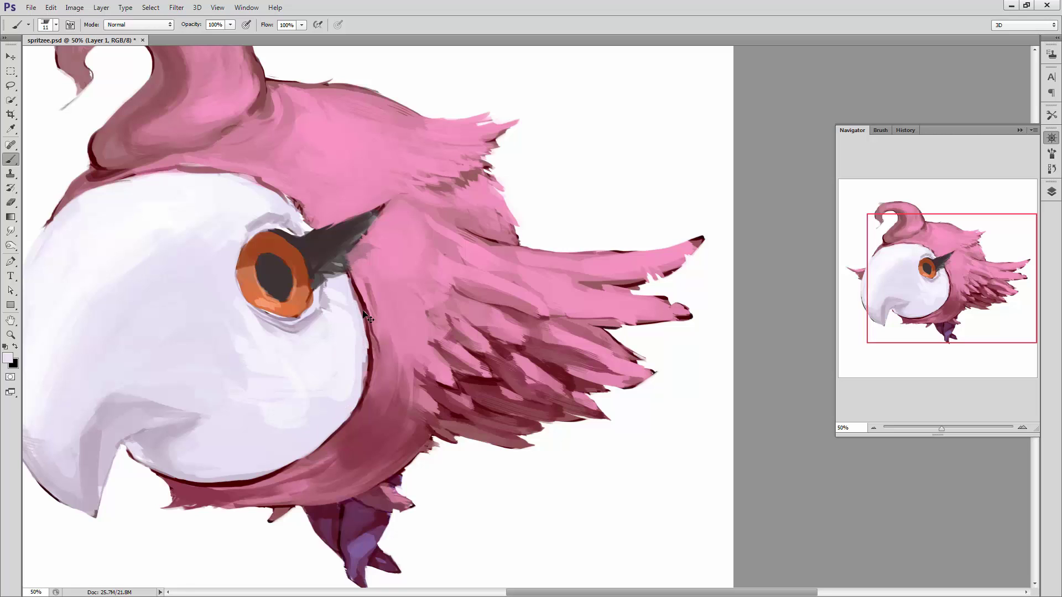
mouse_move(367, 361)
mouse_down()
mouse_move(349, 292)
mouse_move(346, 396)
mouse_up()
- Set the brush to 21 px and sample darker and lighter pinks from the plumage
right_click(393, 310)
text(21)
key(Return)
right_click(417, 356)
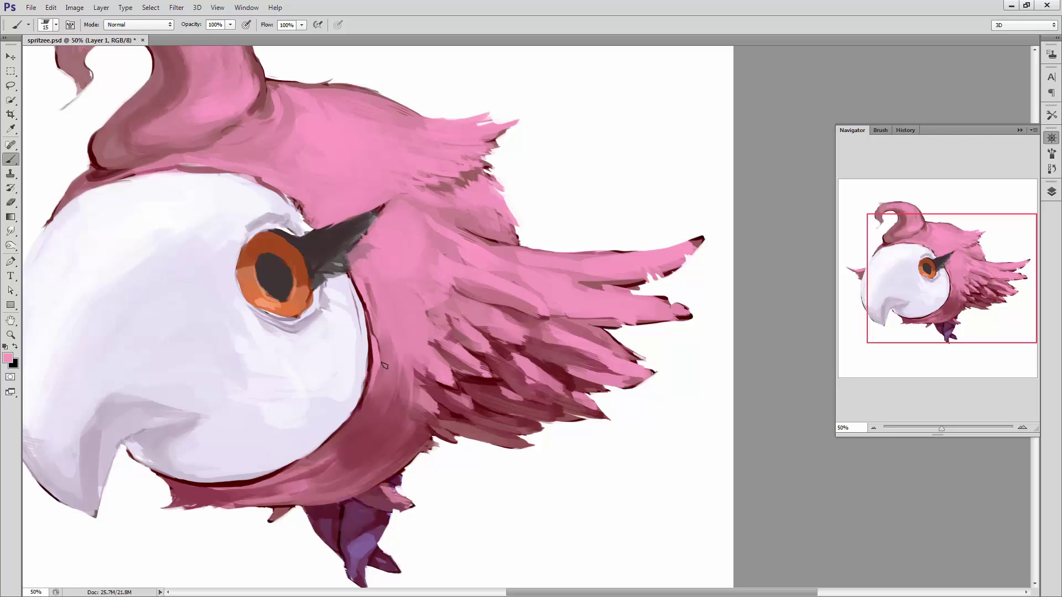
alt+click(390, 353)
alt+click(391, 234)
- Enlarge the brush to 31 px, then 48 px, and sample dark maroon
right_click(411, 251)
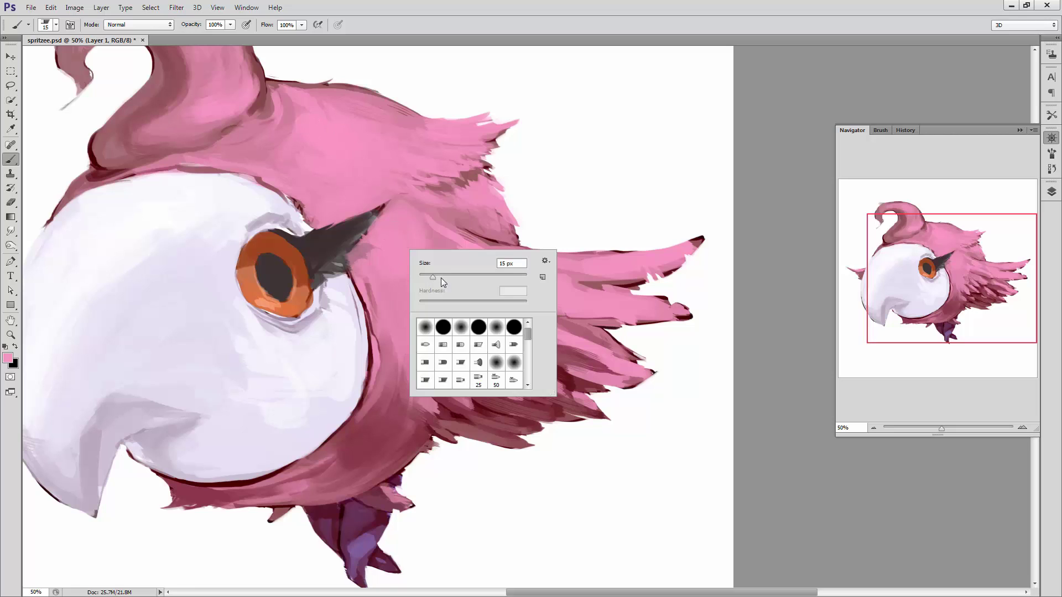
drag(440, 278, 514, 280)
key(Return)
right_click(420, 277)
key(Return)
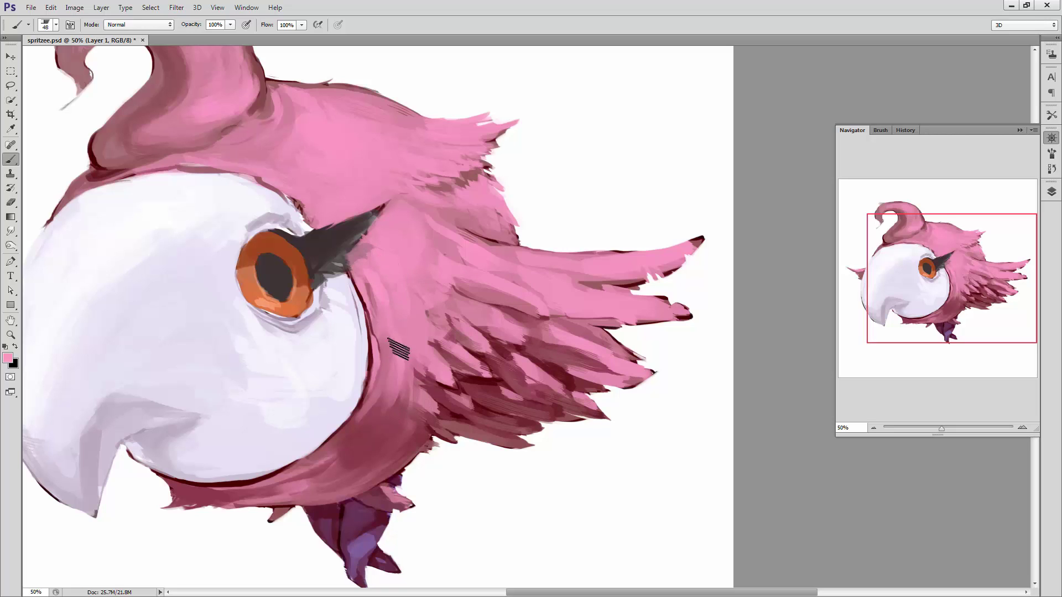
alt+click(382, 422)
- Sample rose and maroon tones, shrink the brush to 15 px, and dismiss the invalid-size error
drag(453, 400, 512, 350)
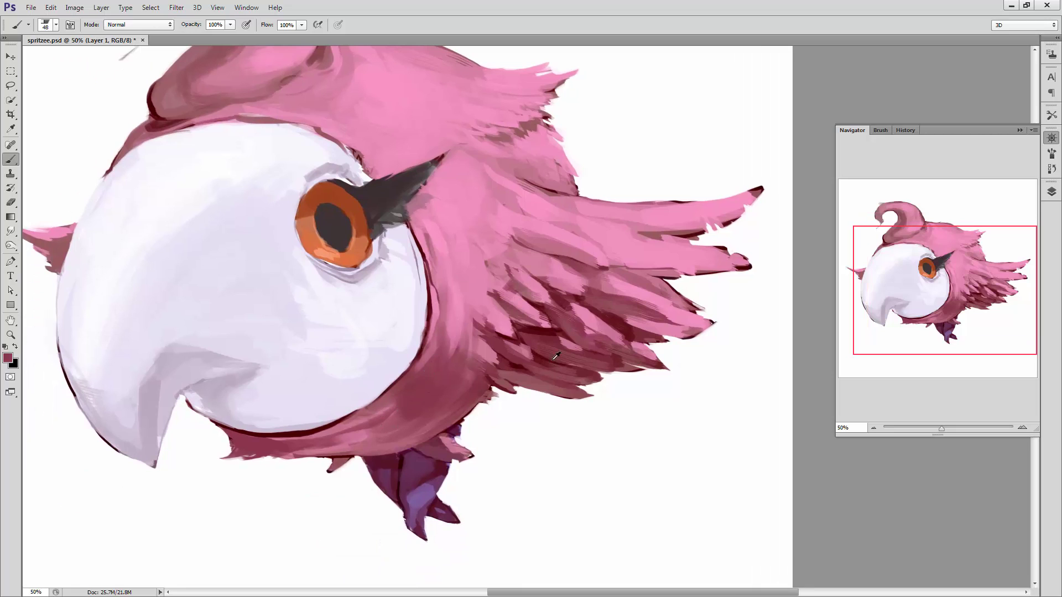
alt+click(380, 440)
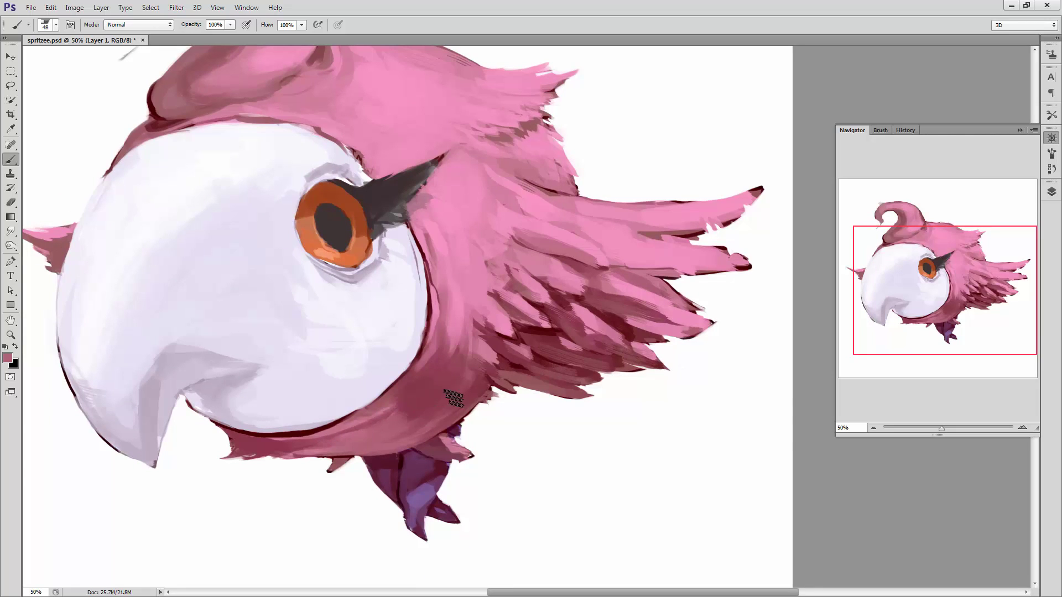
alt+click(386, 432)
alt+click(356, 426)
right_click(489, 331)
drag(522, 358, 512, 358)
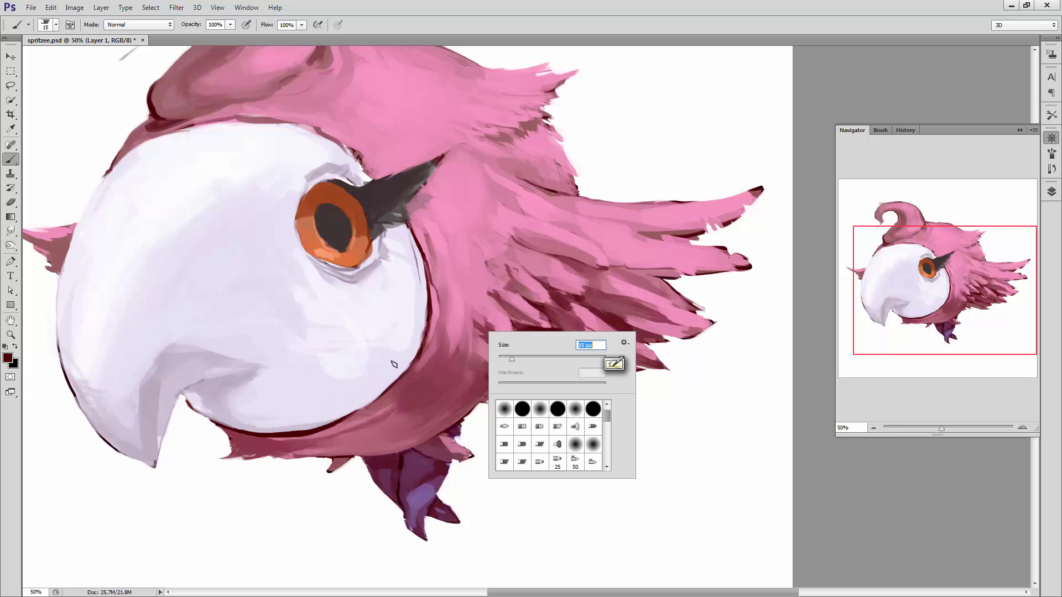
key(bracketright)
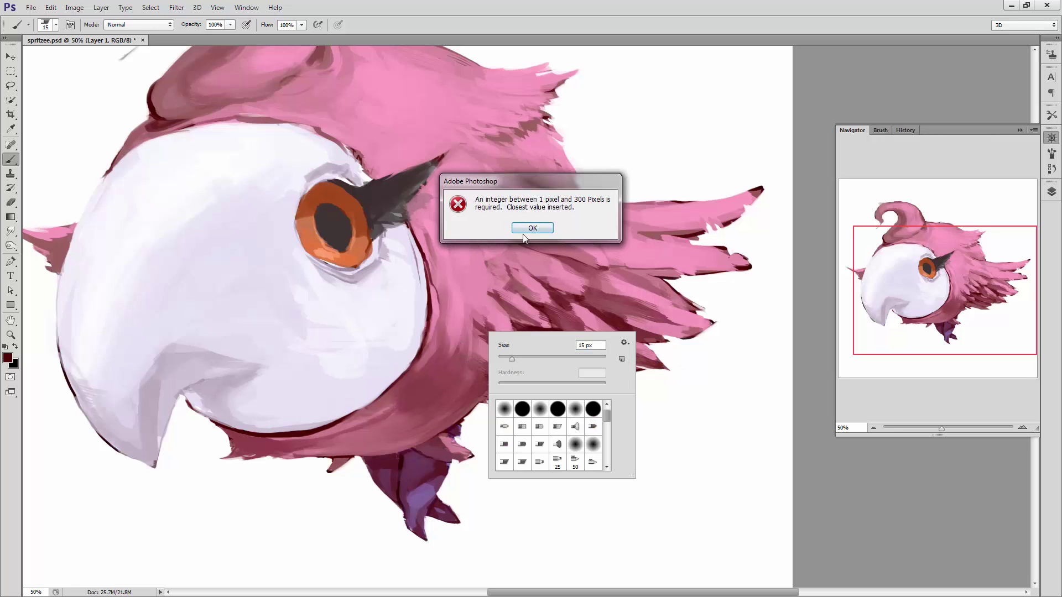
click(532, 228)
- Paint light lavender from the face along the lower neck
mouse_move(434, 335)
mouse_down()
mouse_move(501, 283)
mouse_move(412, 401)
mouse_up()
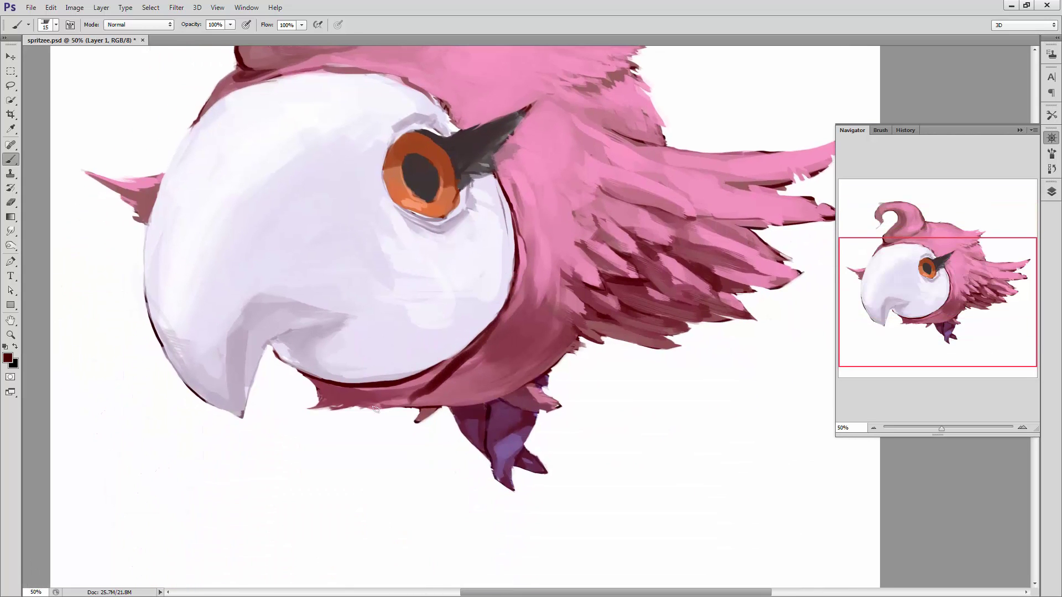
right_click(413, 381)
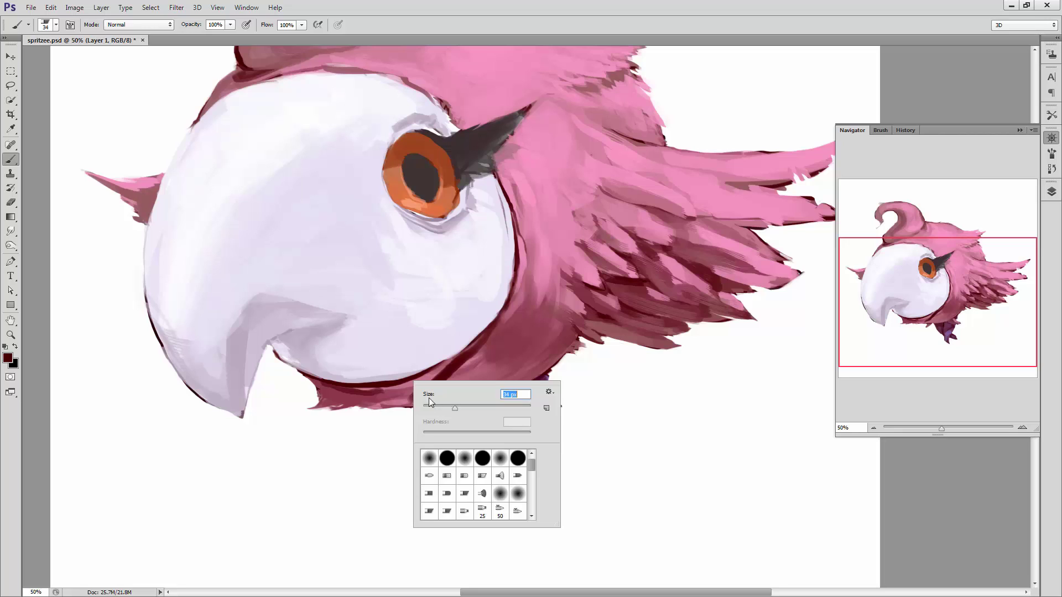
click(402, 396)
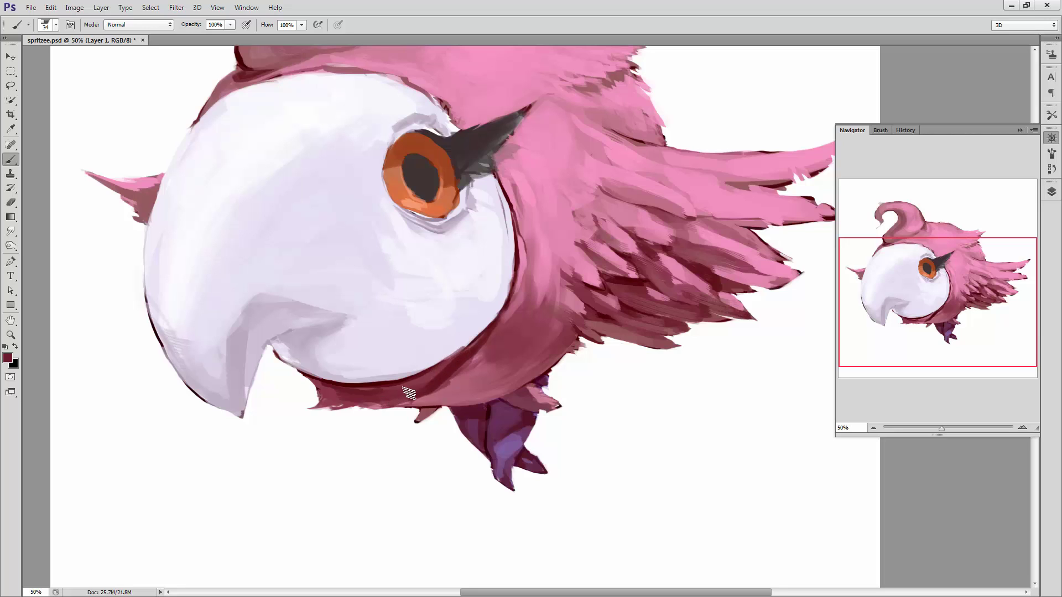
alt+click(444, 356)
drag(410, 394, 358, 398)
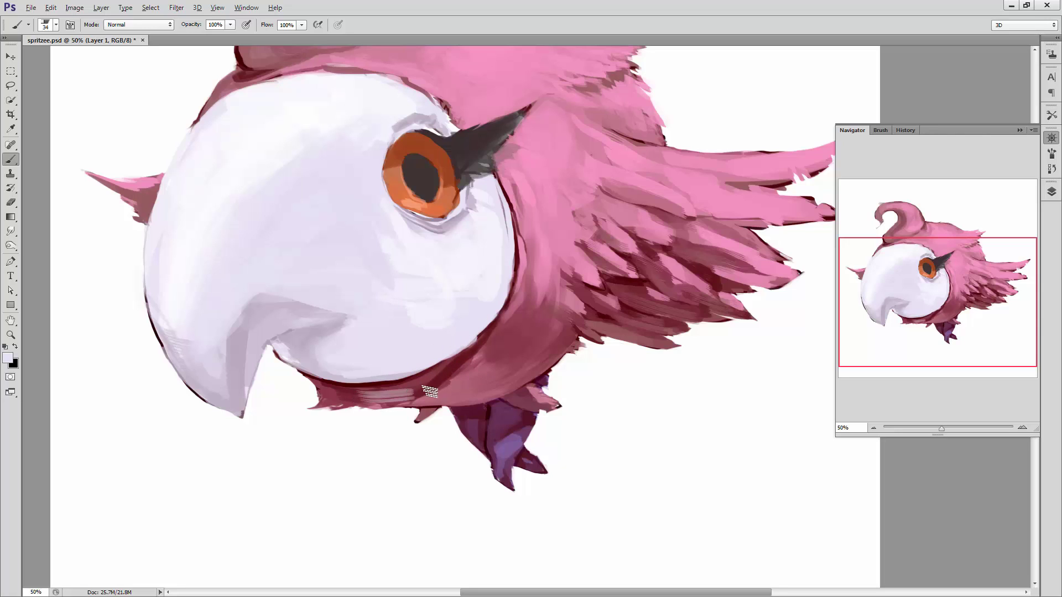
- Paint dark red over the lower neck edge, resampling red and pinkish tones
alt+click(424, 393)
mouse_move(425, 392)
mouse_down()
mouse_move(343, 396)
mouse_move(510, 383)
mouse_up()
alt+click(473, 392)
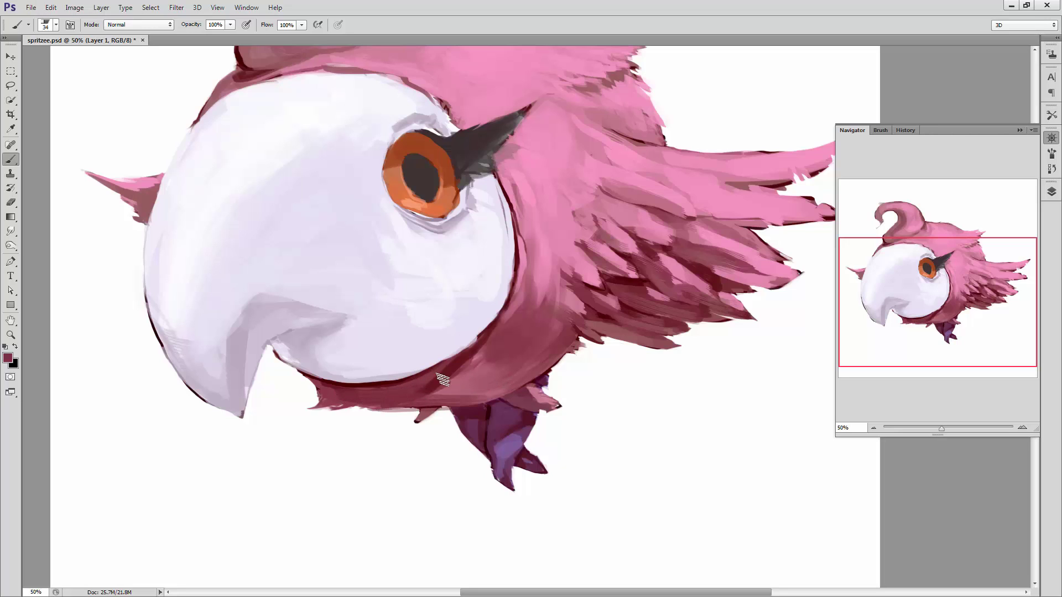
alt+click(473, 384)
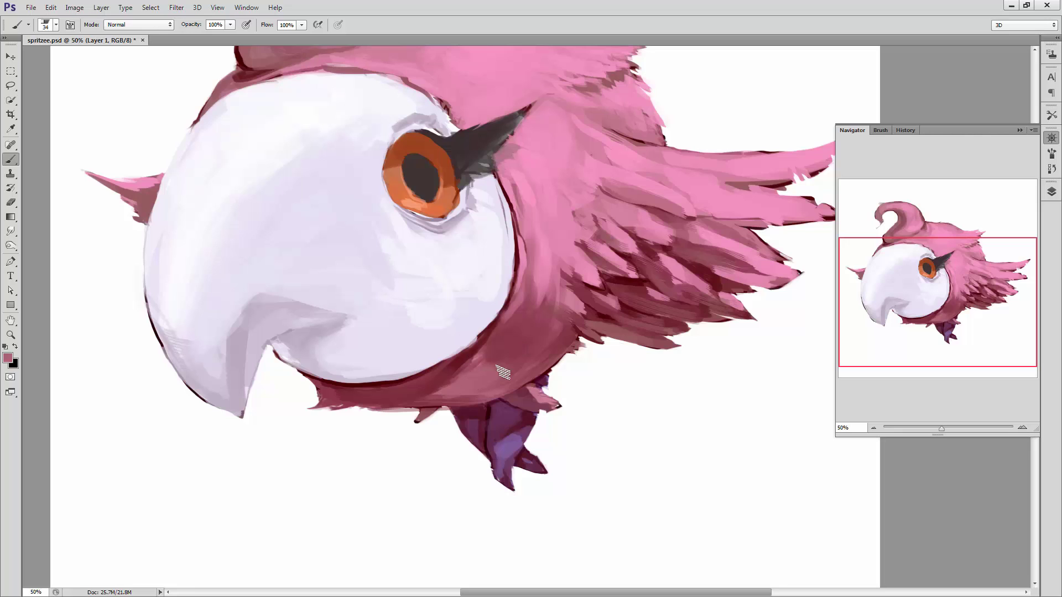
alt+click(448, 390)
drag(421, 402, 546, 354)
alt+click(462, 393)
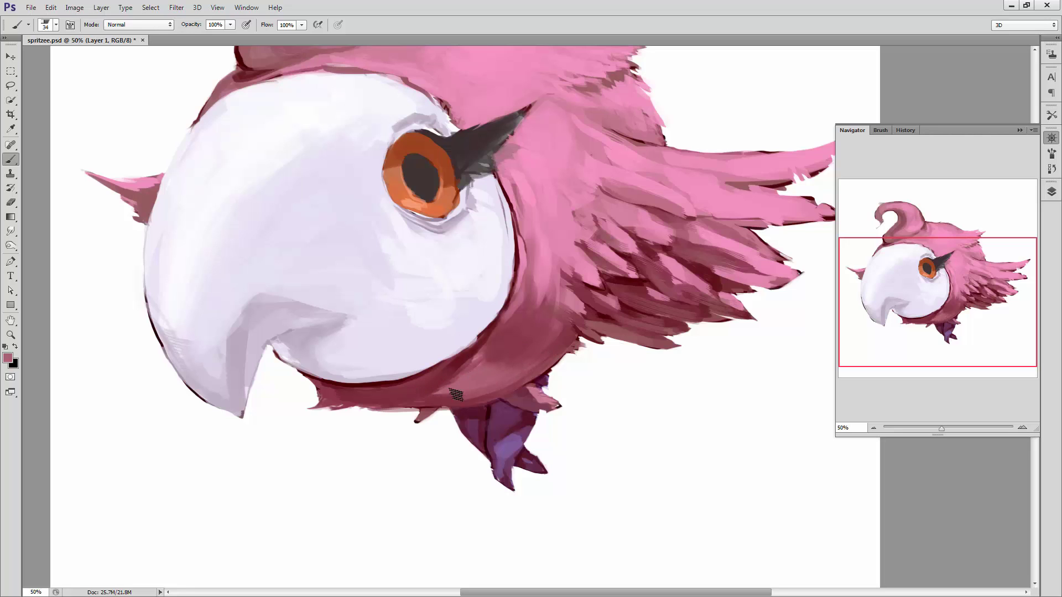
alt+click(470, 387)
alt+click(474, 394)
drag(517, 354, 487, 382)
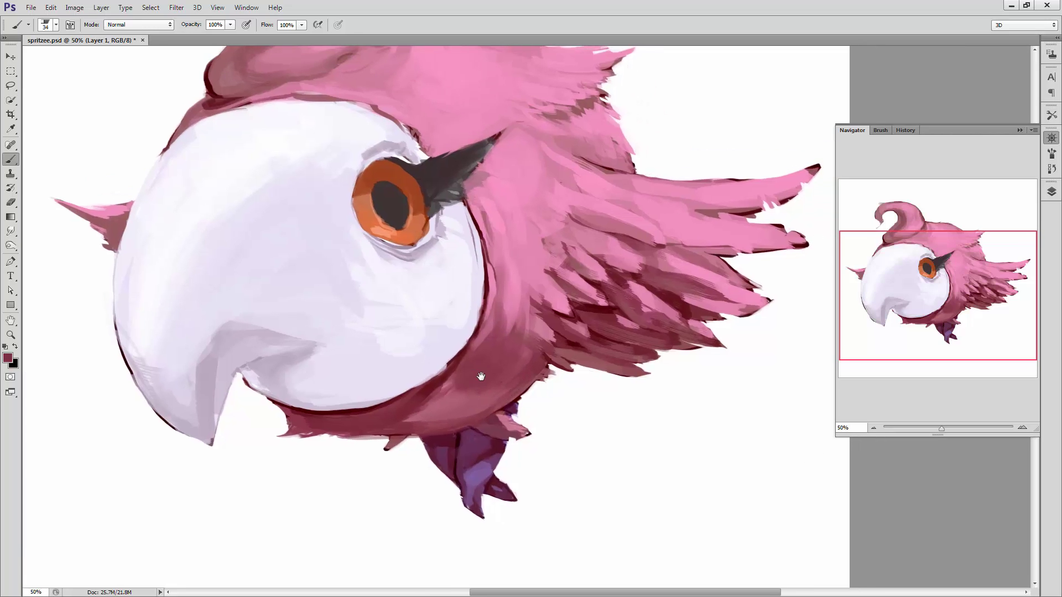
- Trim the red lower neck edge with white using a 9 px brush
alt+click(361, 451)
right_click(364, 437)
text(9)
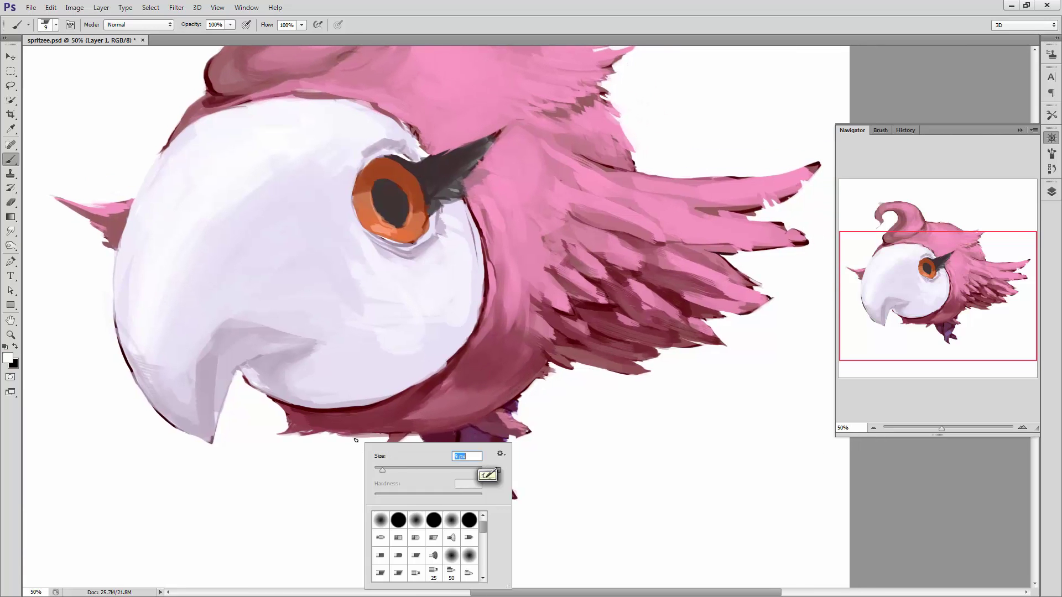
key(Return)
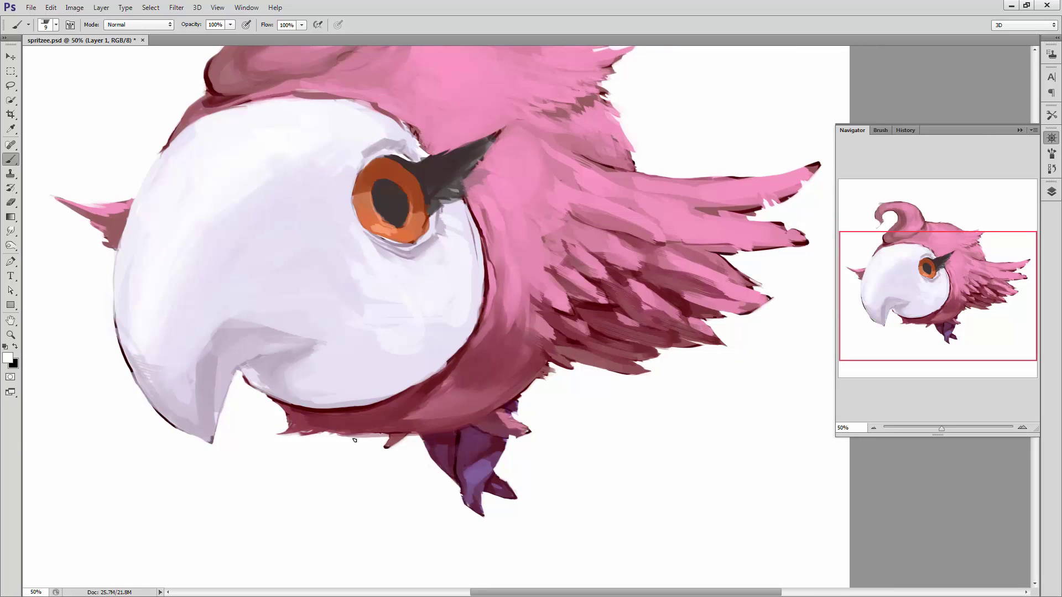
drag(354, 436, 383, 437)
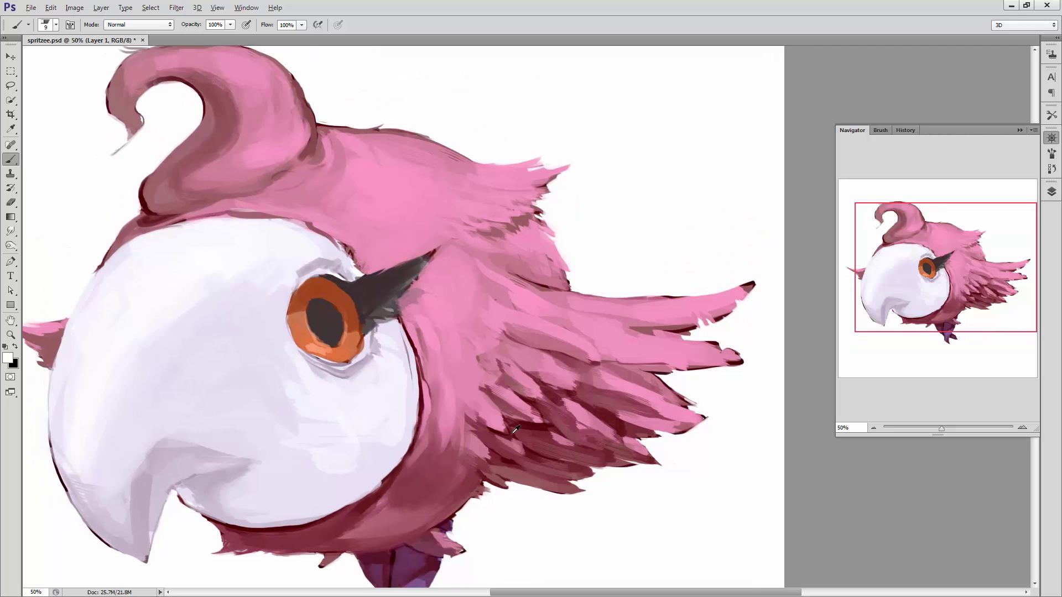
- Enlarge the brush to 55 px and paint a soft mauve stroke over the feathers
alt+click(513, 431)
right_click(551, 379)
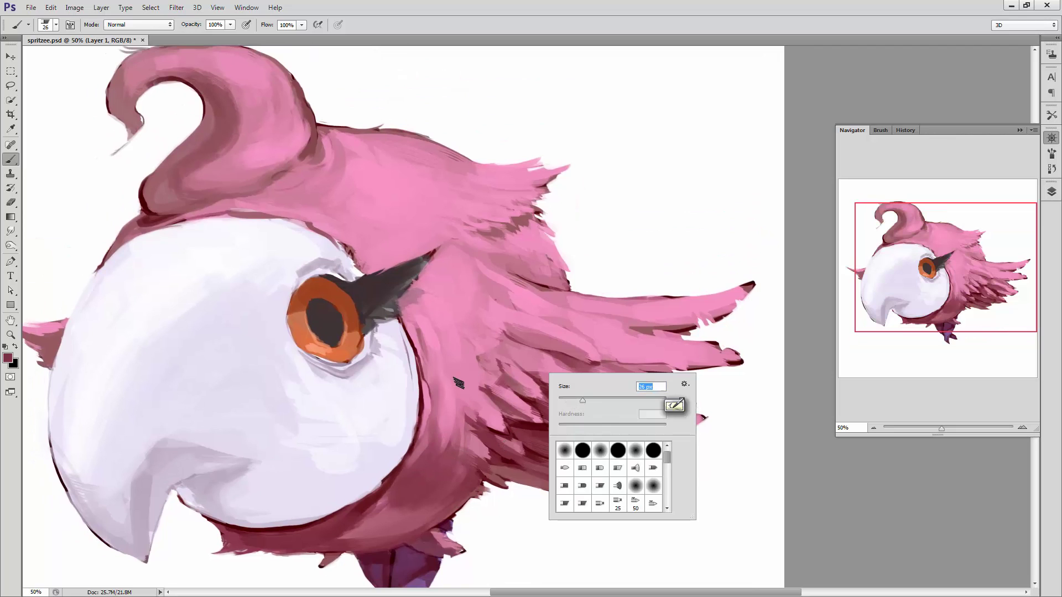
key(Escape)
right_click(479, 394)
drag(504, 416, 538, 416)
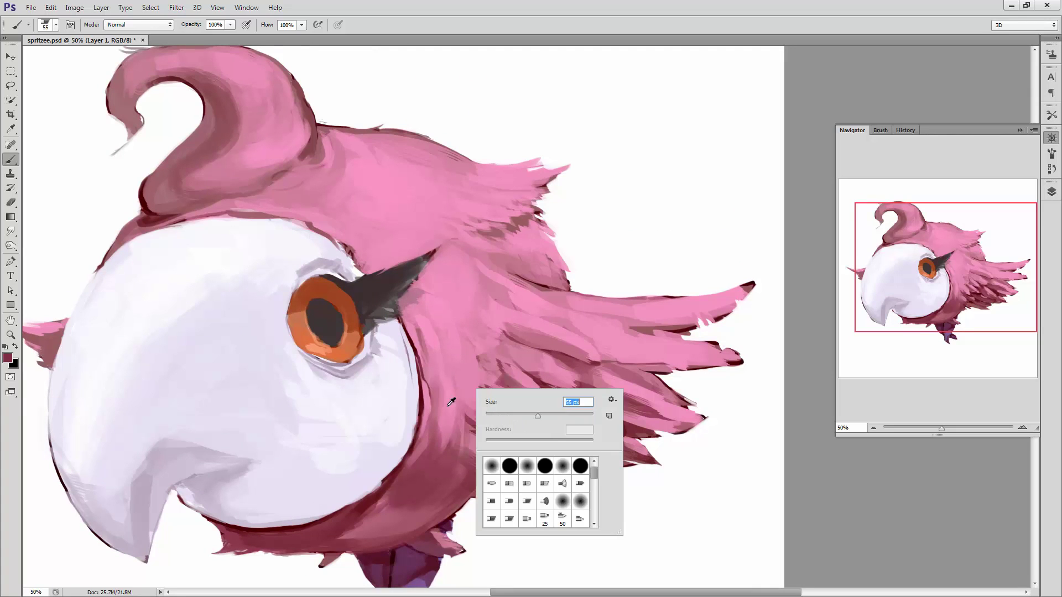
alt+click(450, 402)
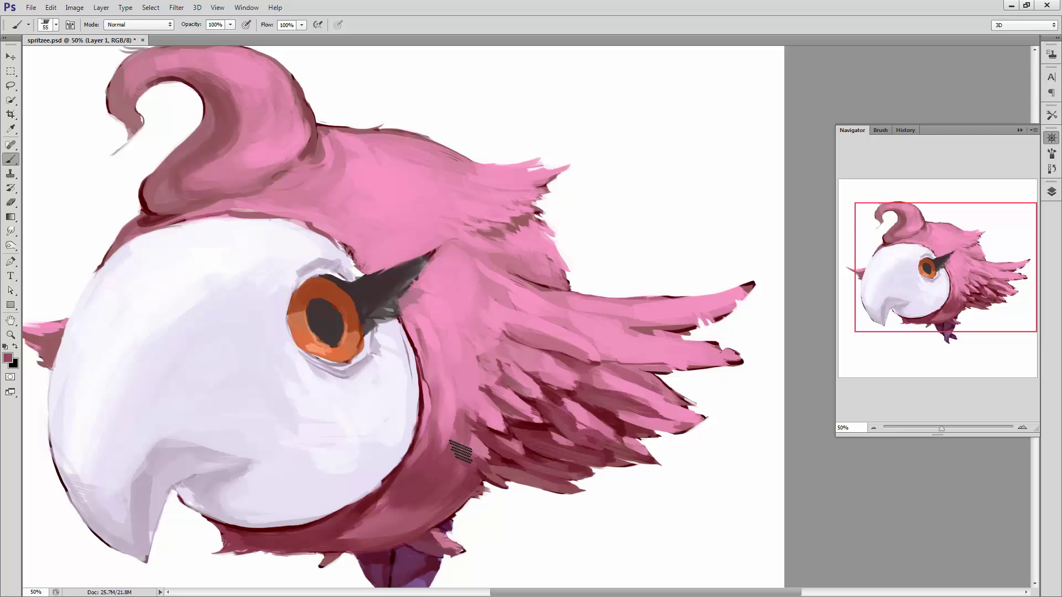
mouse_move(455, 372)
mouse_down()
mouse_move(490, 407)
mouse_move(453, 393)
mouse_up()
- Add a lighter pink touch at 26 px, then set the brush to 23 px
right_click(490, 407)
text(26)
key(Return)
alt+click(485, 434)
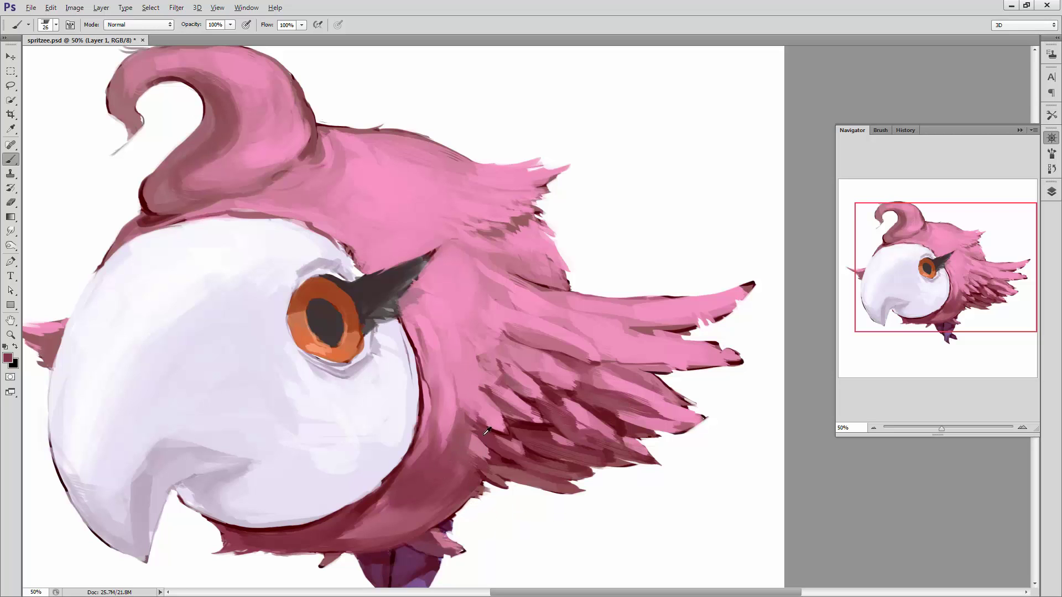
right_click(520, 370)
drag(549, 393, 472, 416)
right_click(614, 401)
text(23)
key(Return)
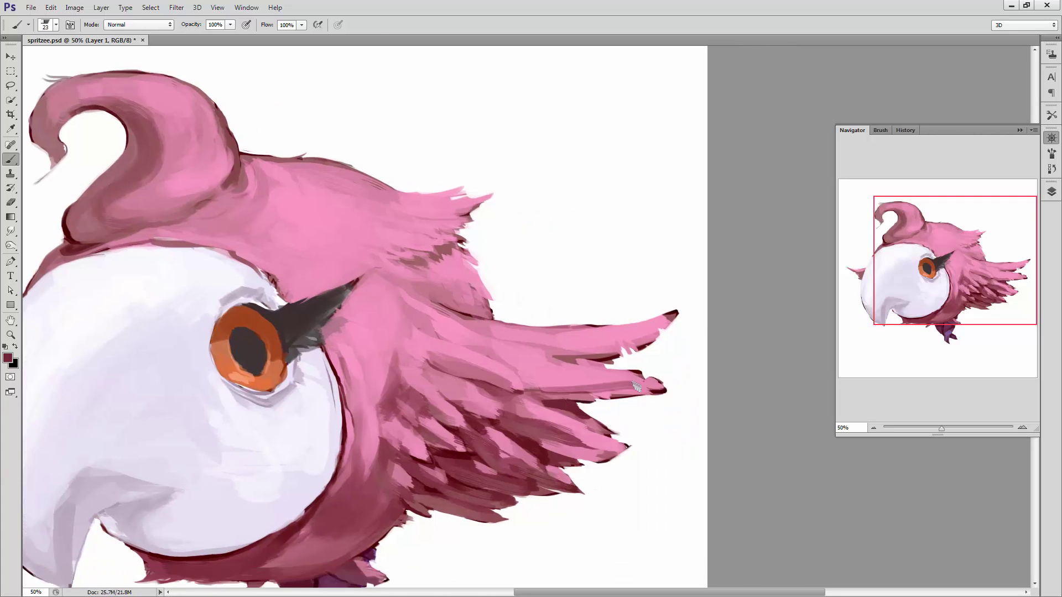
- Sample white, pink and dark red around the feather tips, sizing the brush 18 then 29 px
alt+click(648, 370)
key(bracketleft)
alt+click(578, 346)
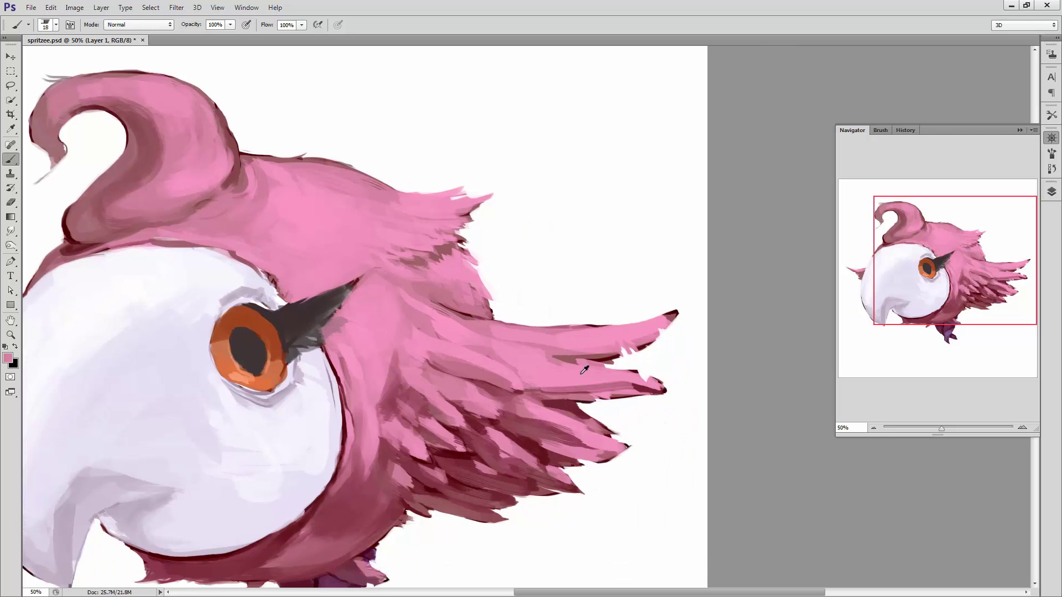
alt+click(628, 365)
scroll(495, 451, down, 1)
alt+click(537, 415)
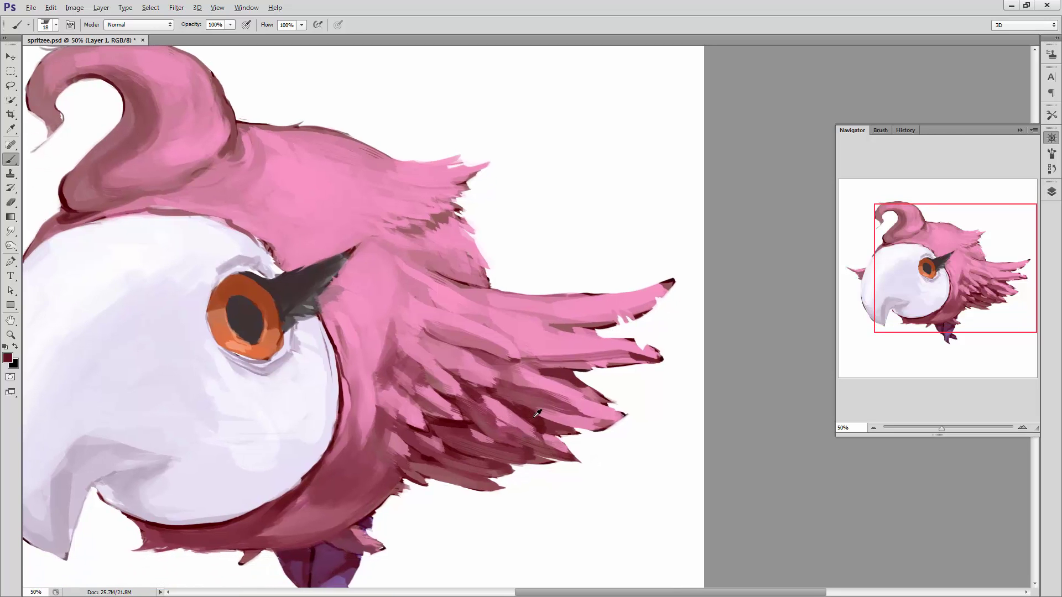
right_click(539, 412)
drag(570, 436, 574, 437)
key(Return)
- Set the brush to 18 px, sample white beside a feather tip, then shrink to 6 px
right_click(523, 435)
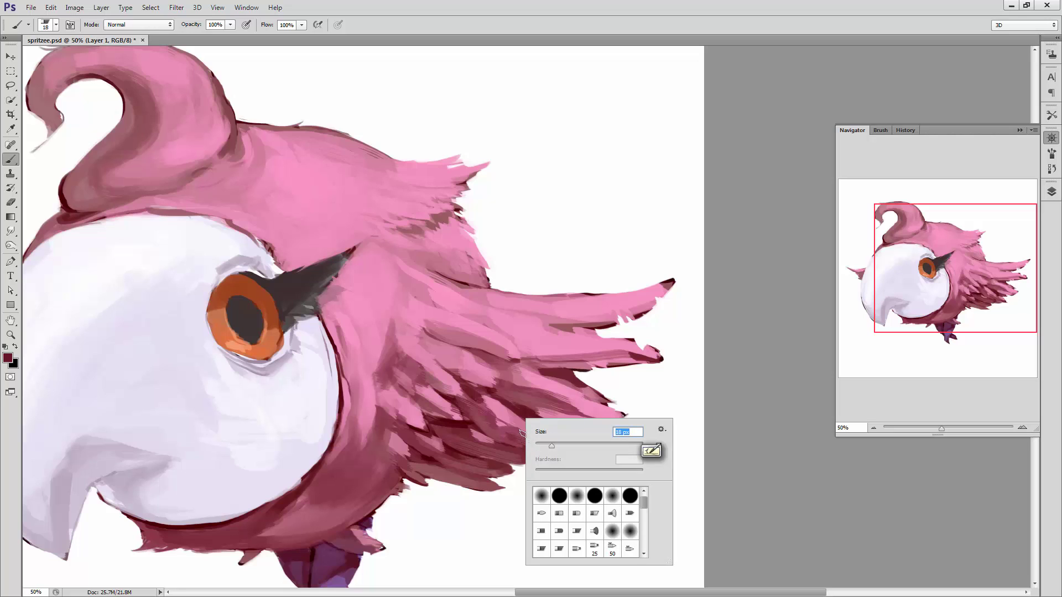
text(18)
key(Return)
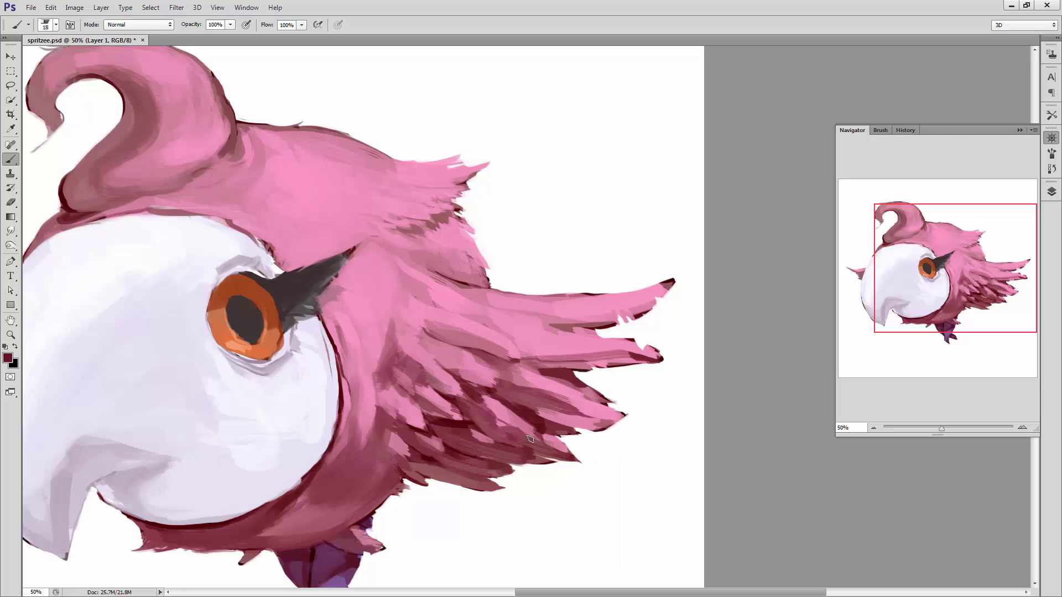
alt+click(570, 467)
right_click(563, 459)
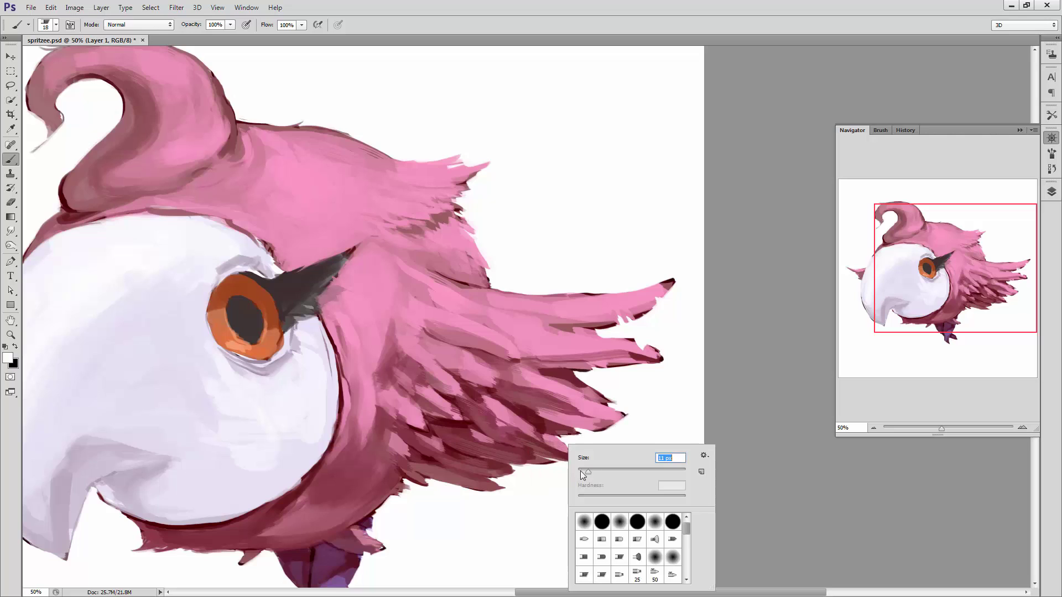
text(6)
key(Return)
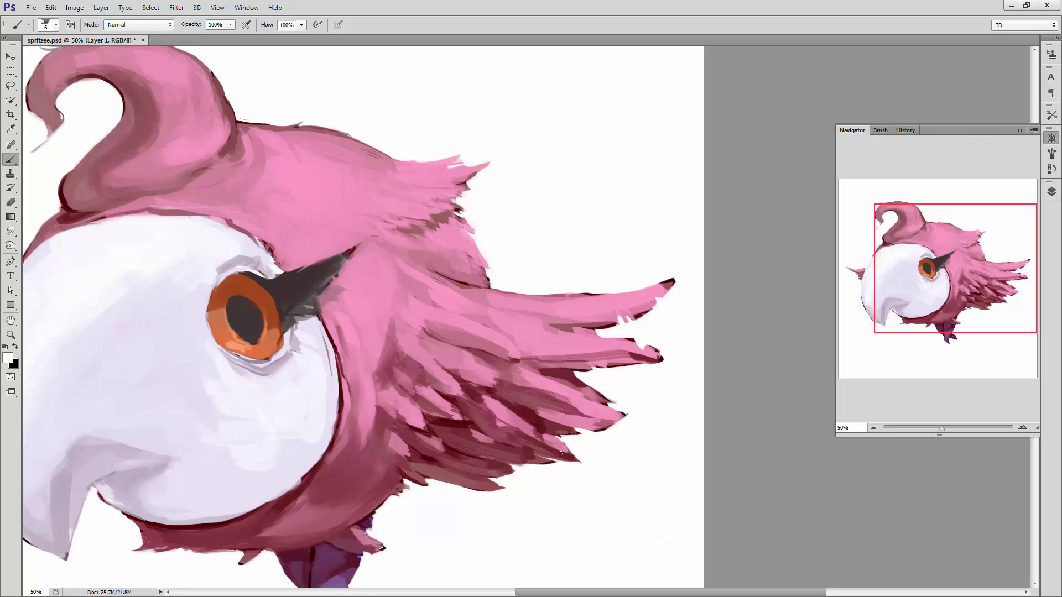
- Undo the stray white mark and touch up the feather tips with maroon, white and pink
key(ctrl+z)
key(ctrl+z)
alt+click(567, 455)
alt+click(567, 468)
alt+click(571, 458)
alt+click(573, 441)
alt+click(559, 448)
alt+click(603, 437)
alt+click(446, 402)
- Shrink the brush from 24 px to 6 px and begin thin maroon and pink separation strokes
right_click(440, 348)
double_click(454, 411)
alt+click(470, 405)
right_click(473, 396)
drag(490, 414, 485, 413)
key(Return)
right_click(484, 380)
text(6)
key(Return)
alt+click(461, 412)
alt+click(459, 414)
- Alternate dark maroon, pink and rose-mauve strokes between the back feathers with the 6 px brush
alt+click(467, 415)
alt+click(461, 420)
alt+click(441, 416)
alt+click(451, 416)
alt+click(451, 421)
alt+click(435, 409)
alt+click(458, 379)
- Paint briefly with a 19 px brush, then switch to a 7 px brush in dark maroon
right_click(457, 366)
text(19)
key(Return)
alt+click(484, 392)
right_click(470, 374)
text(7)
key(Return)
- Add more 7 px pink and maroon feather separations, ending with the brush set to 26 px
alt+click(466, 390)
alt+click(476, 393)
alt+click(465, 394)
alt+click(467, 384)
alt+click(461, 374)
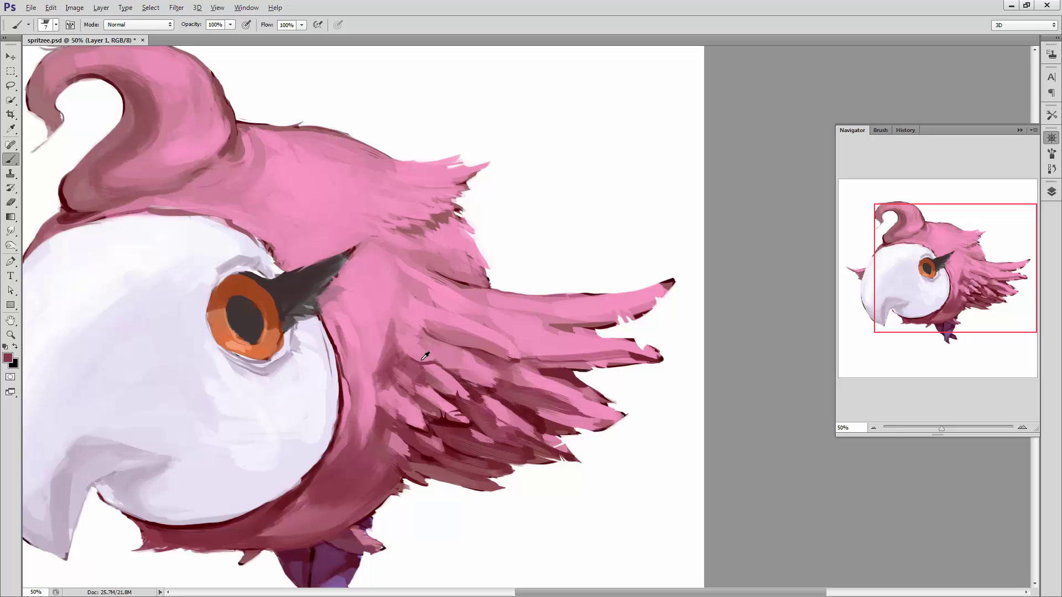
alt+click(412, 356)
right_click(432, 355)
drag(493, 379, 503, 380)
key(Return)
drag(502, 427, 516, 386)
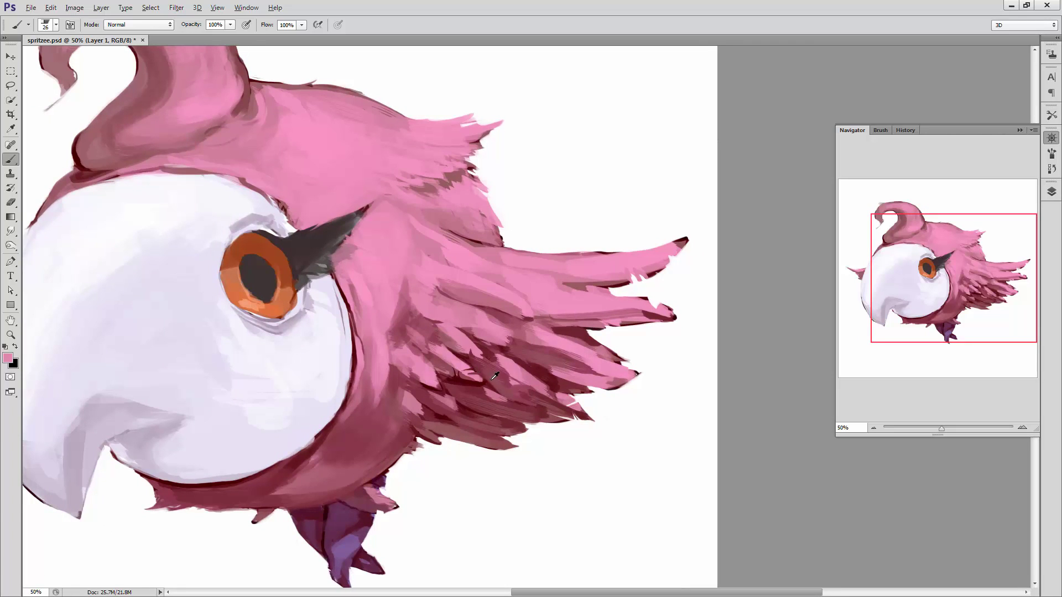
- Paint dark maroon strokes across the feathers and add a small dark accent near the crest
alt+click(441, 404)
drag(484, 387, 450, 383)
alt+click(475, 403)
alt+click(454, 384)
alt+click(435, 387)
drag(431, 399, 438, 406)
alt+click(464, 410)
drag(474, 435, 498, 422)
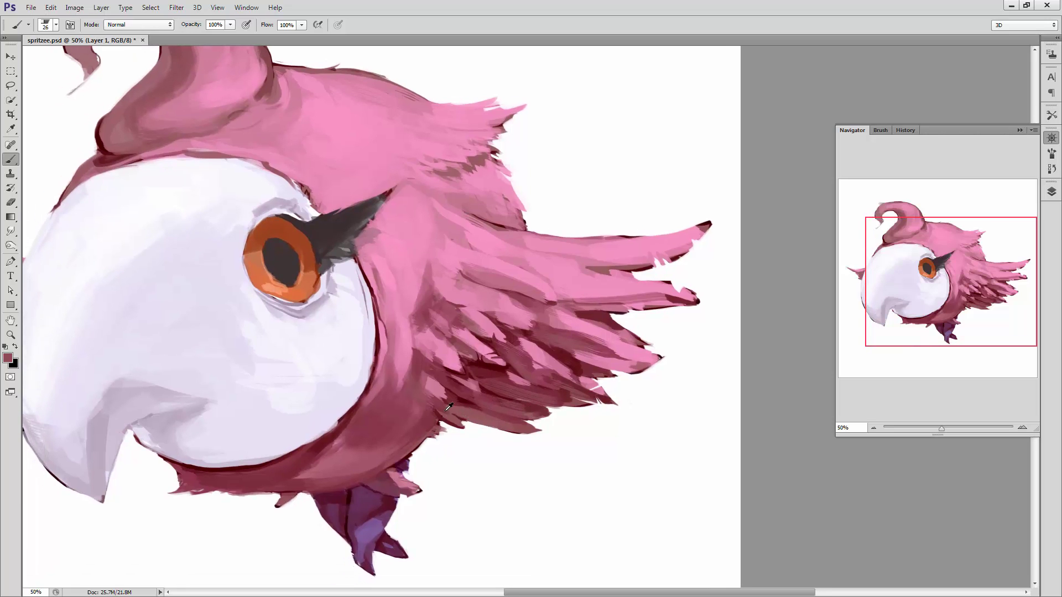
drag(457, 389, 432, 455)
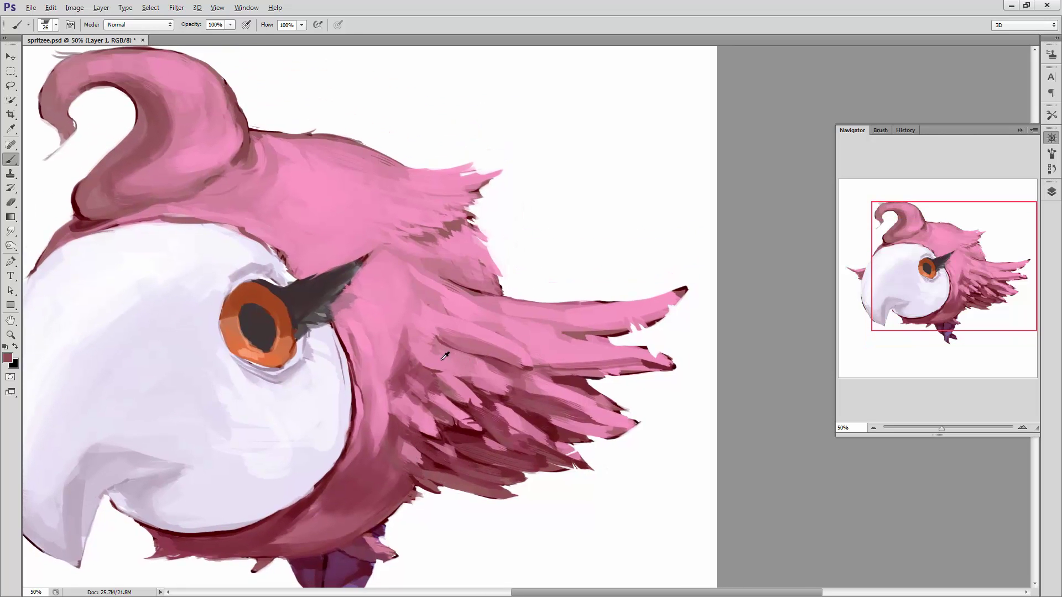
- Try a 29 px white stroke along the lower feather edge, then undo it
alt+click(517, 374)
right_click(518, 372)
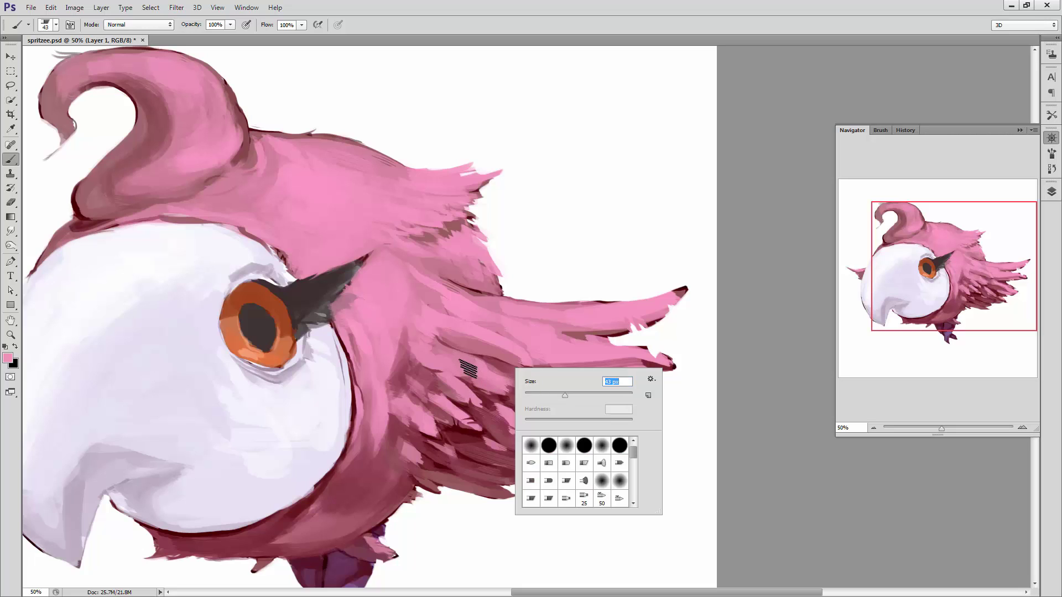
right_click(496, 360)
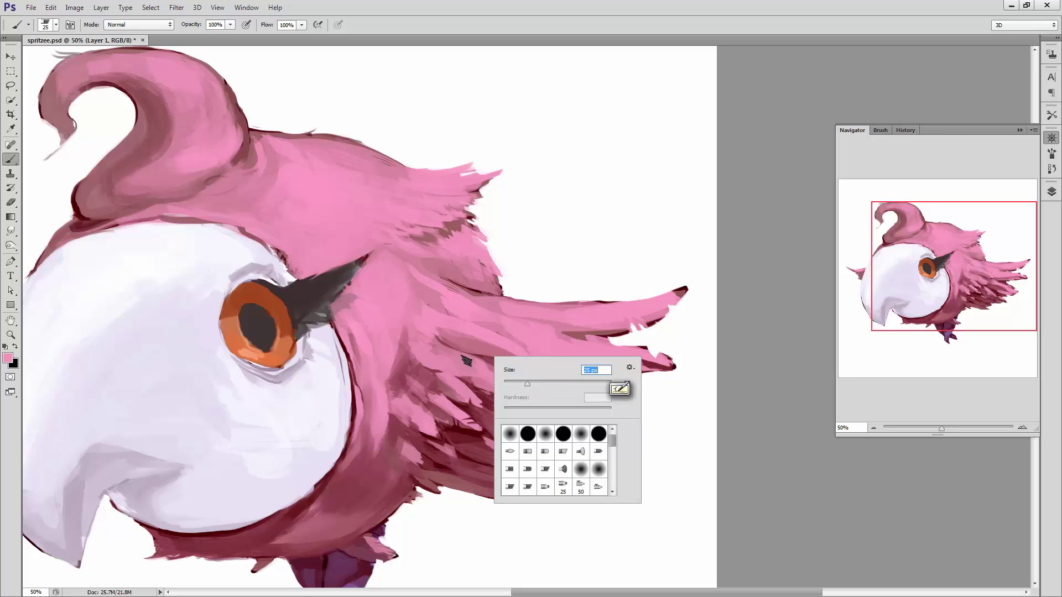
key(Escape)
drag(555, 401, 513, 387)
right_click(513, 387)
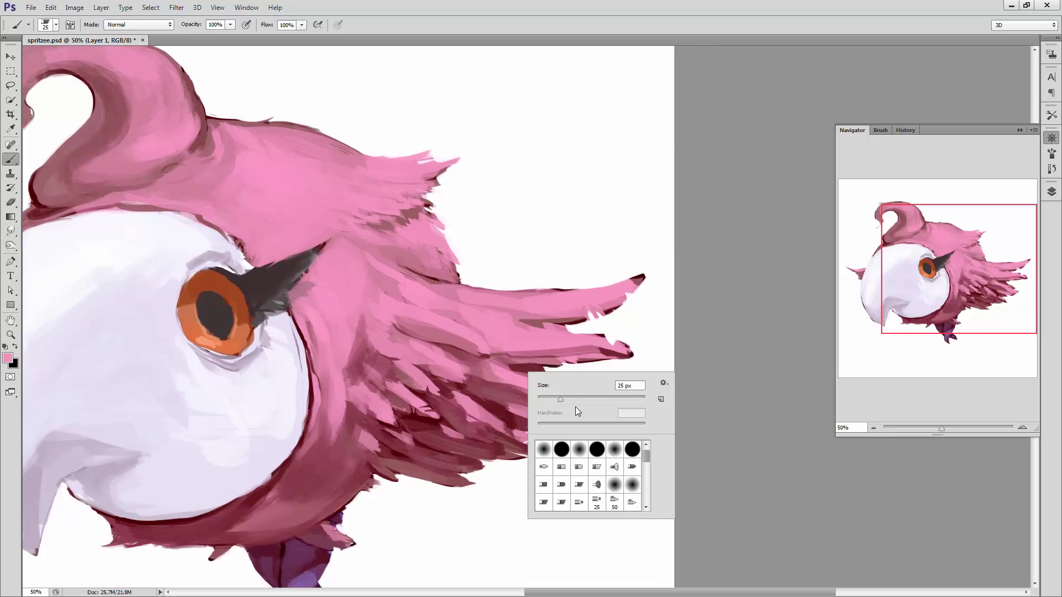
drag(576, 407, 580, 406)
key(Return)
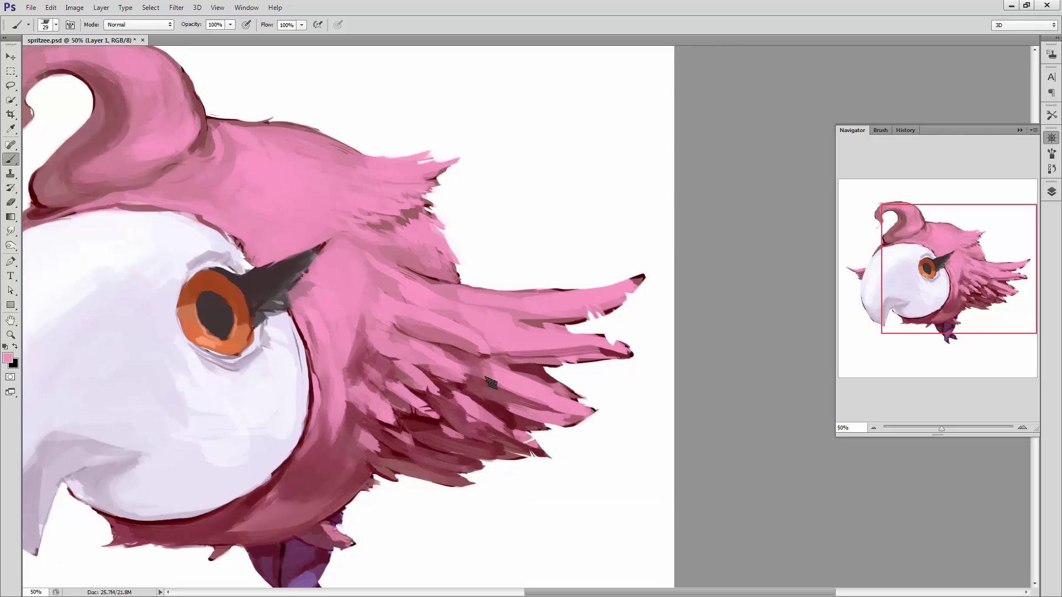
alt+click(578, 440)
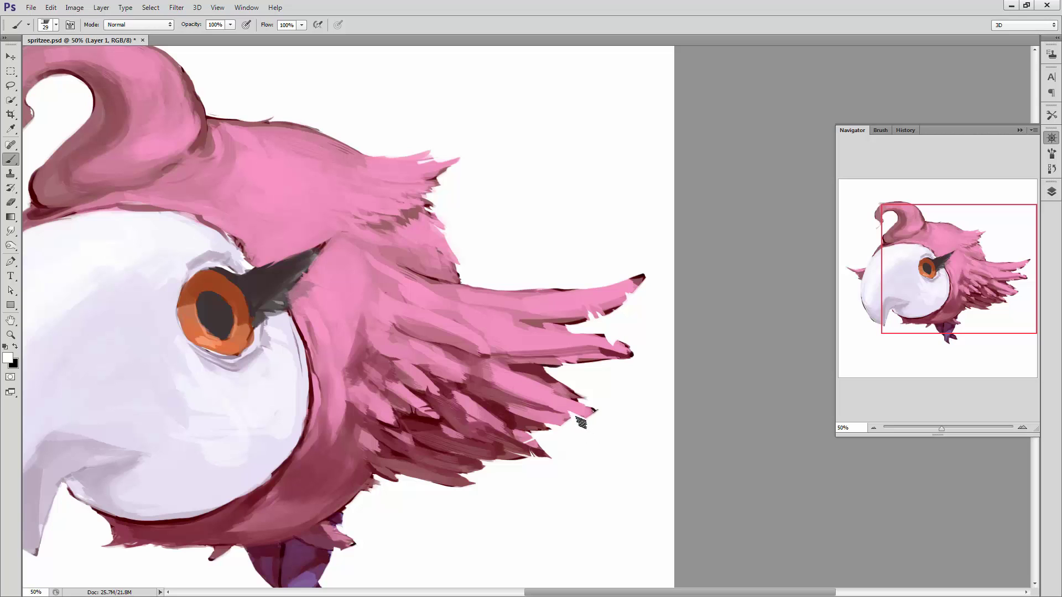
drag(551, 392, 585, 414)
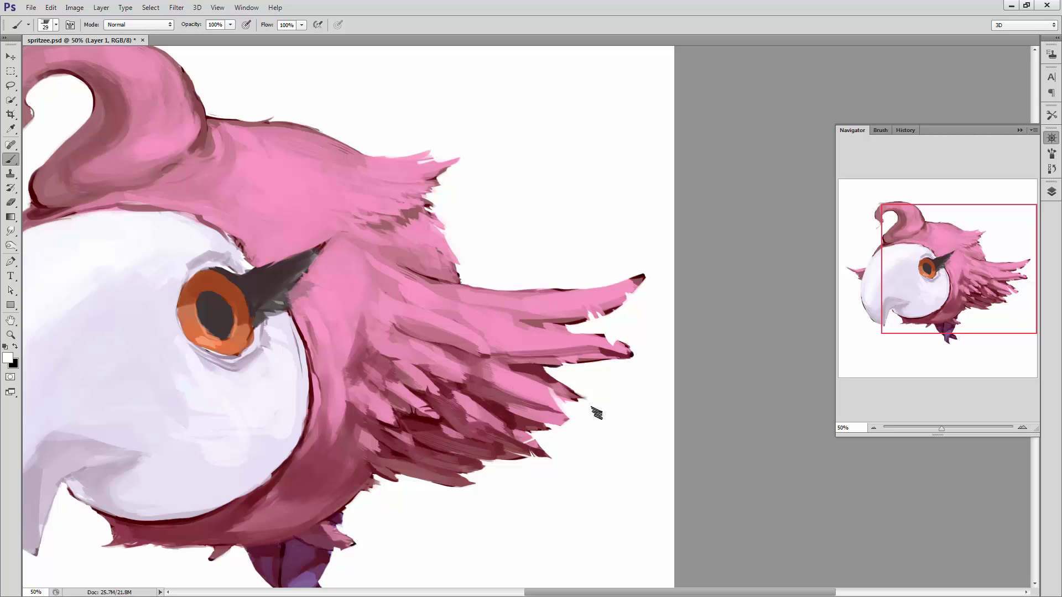
key(ctrl+z)
- Add 6 px dark red, light pink and white detail to the feather tips and lower edges
alt+click(557, 380)
right_click(579, 389)
text(6)
key(Return)
alt+click(537, 367)
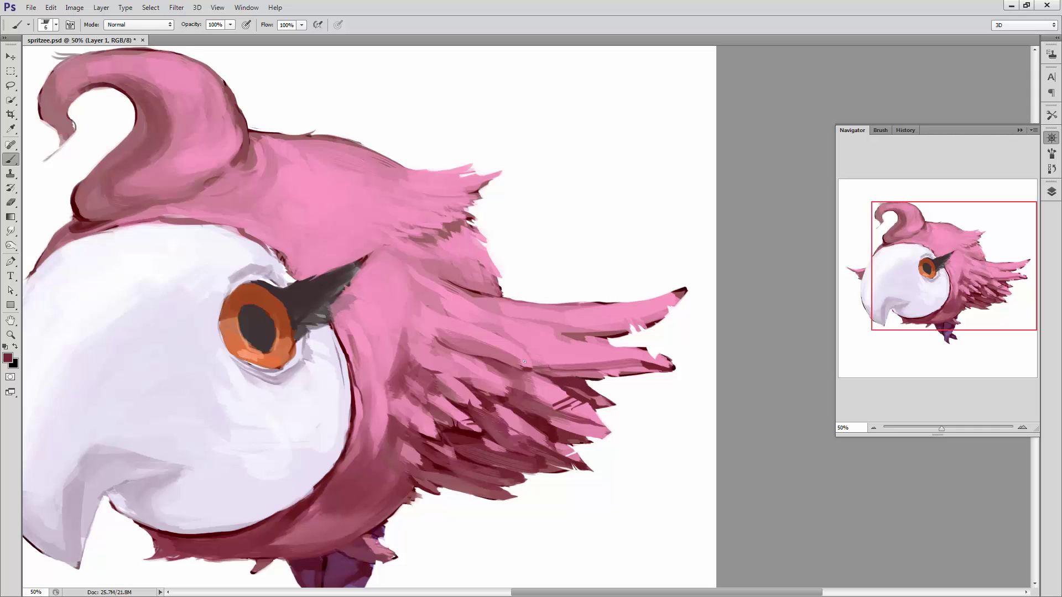
alt+click(642, 382)
alt+click(632, 369)
alt+click(636, 374)
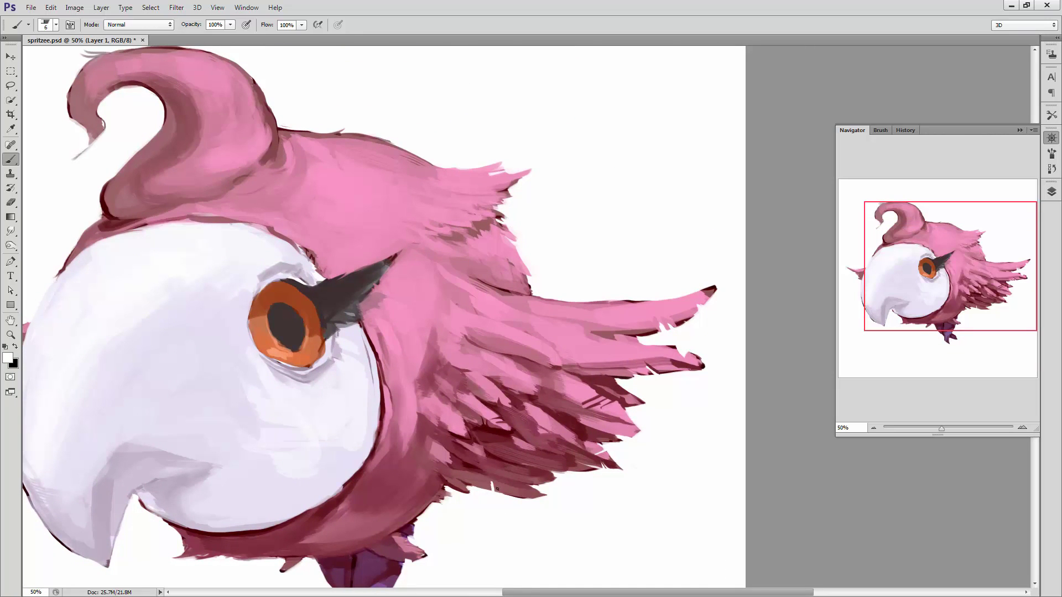
- Pick dark mauve and white while bringing the empty area below the feathers into view
alt+click(524, 495)
drag(457, 425, 519, 418)
alt+click(521, 487)
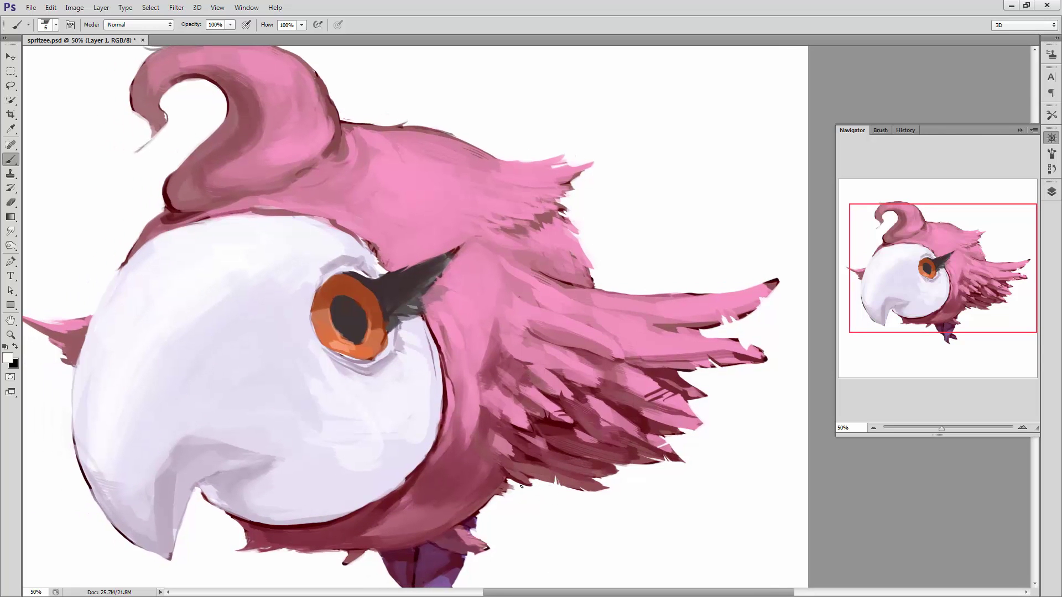
drag(540, 499, 412, 413)
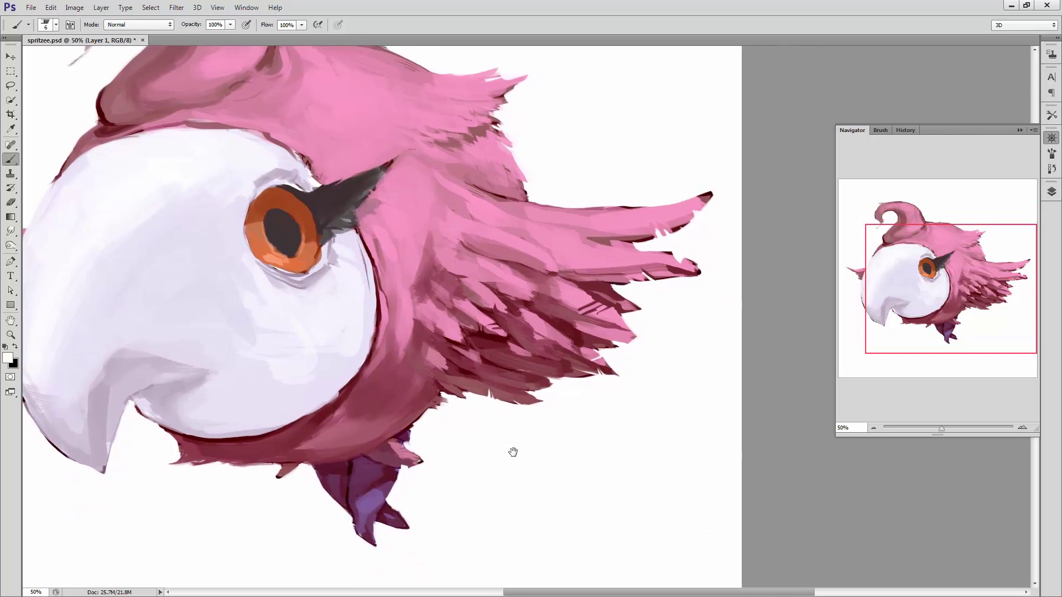
- Outline a new curved loose feather below the tail in dark maroon
alt+click(457, 384)
drag(595, 490, 559, 476)
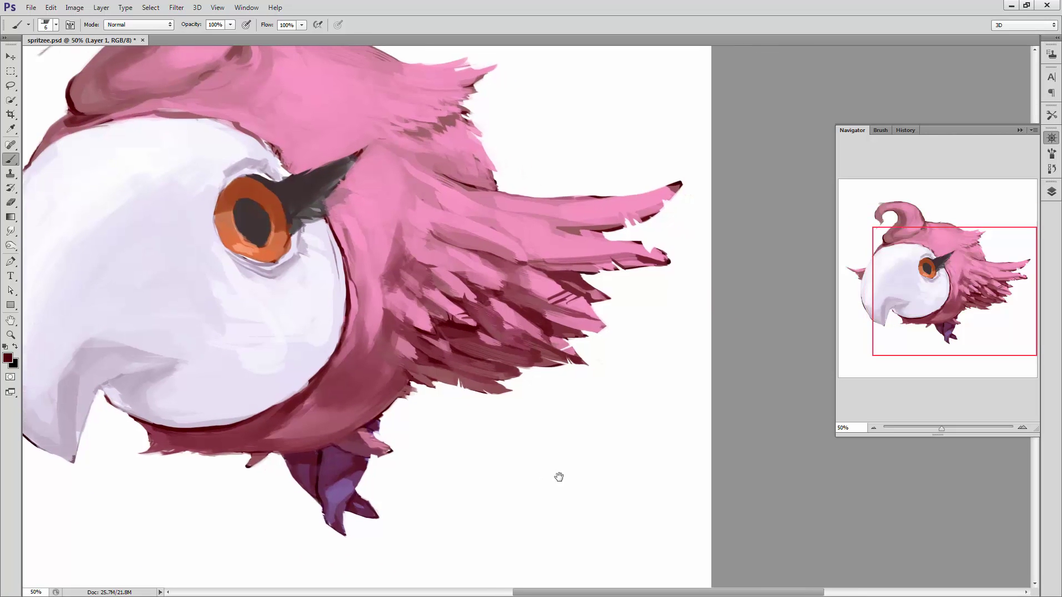
mouse_move(492, 426)
mouse_down()
mouse_move(511, 438)
mouse_move(600, 414)
mouse_move(580, 455)
mouse_move(623, 372)
mouse_move(595, 419)
mouse_up()
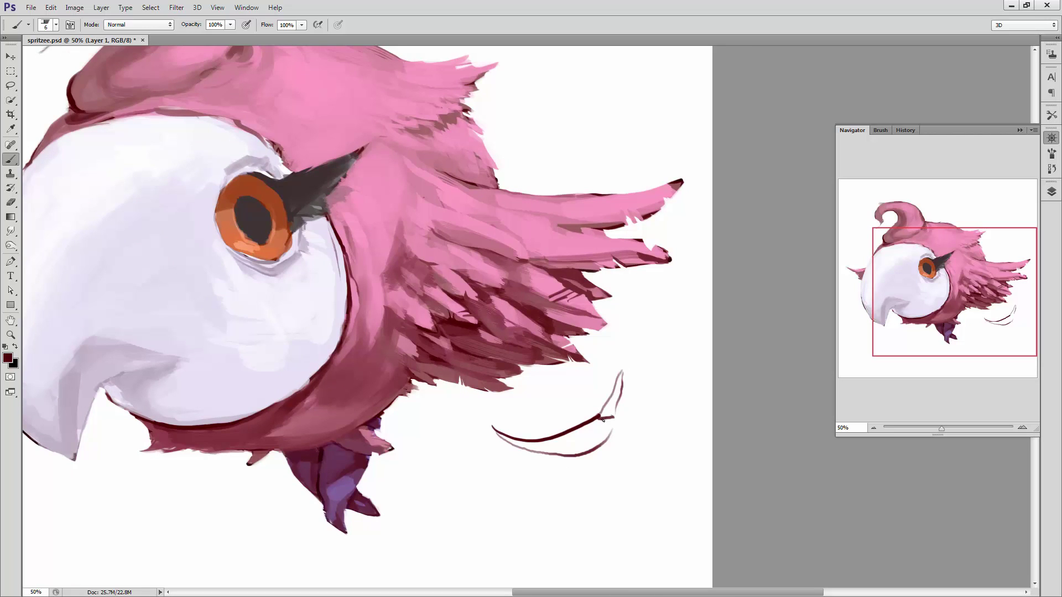
- Fill the loose feather with mauve and light pink, then darken its right edge and tip red
right_click(631, 449)
mouse_move(570, 448)
mouse_down()
mouse_move(504, 436)
mouse_move(604, 412)
mouse_move(553, 442)
mouse_up()
mouse_move(619, 387)
mouse_down()
mouse_move(592, 436)
mouse_move(569, 450)
mouse_move(580, 442)
mouse_move(506, 434)
mouse_up()
alt+click(582, 249)
drag(597, 428, 583, 451)
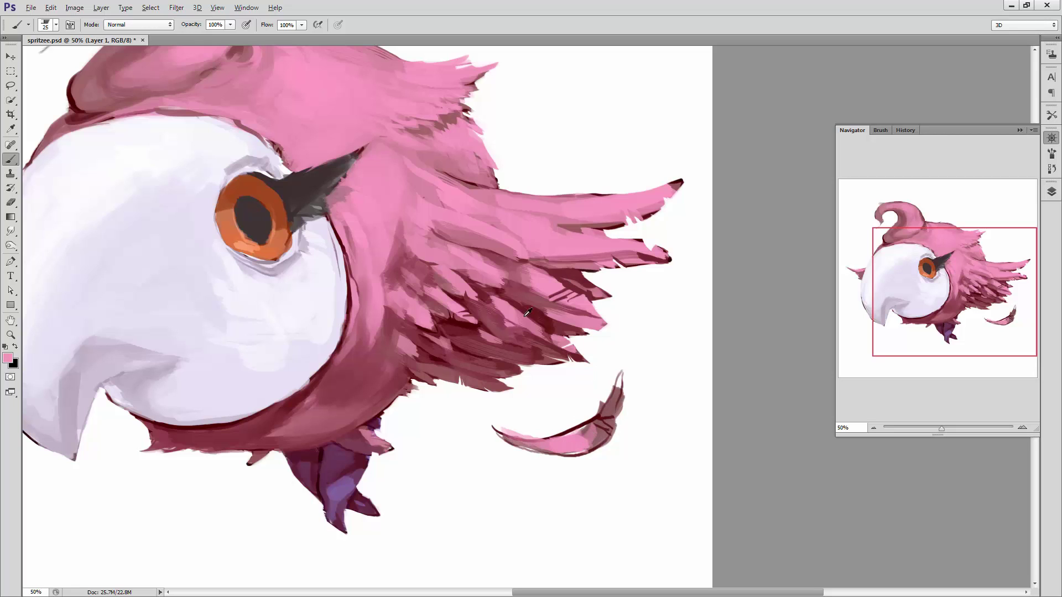
alt+click(501, 313)
mouse_move(622, 379)
mouse_down()
mouse_move(591, 448)
mouse_move(631, 346)
mouse_move(612, 372)
mouse_move(631, 354)
mouse_up()
alt+click(603, 381)
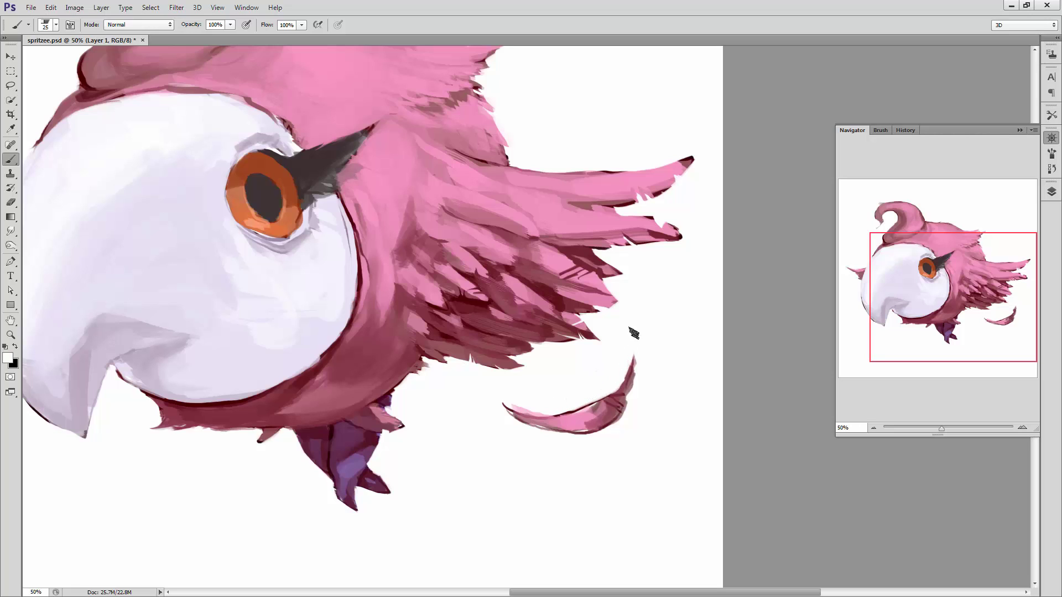
- Clean the feather's right edge with white and shrink the brush to 5 px
drag(635, 406, 619, 400)
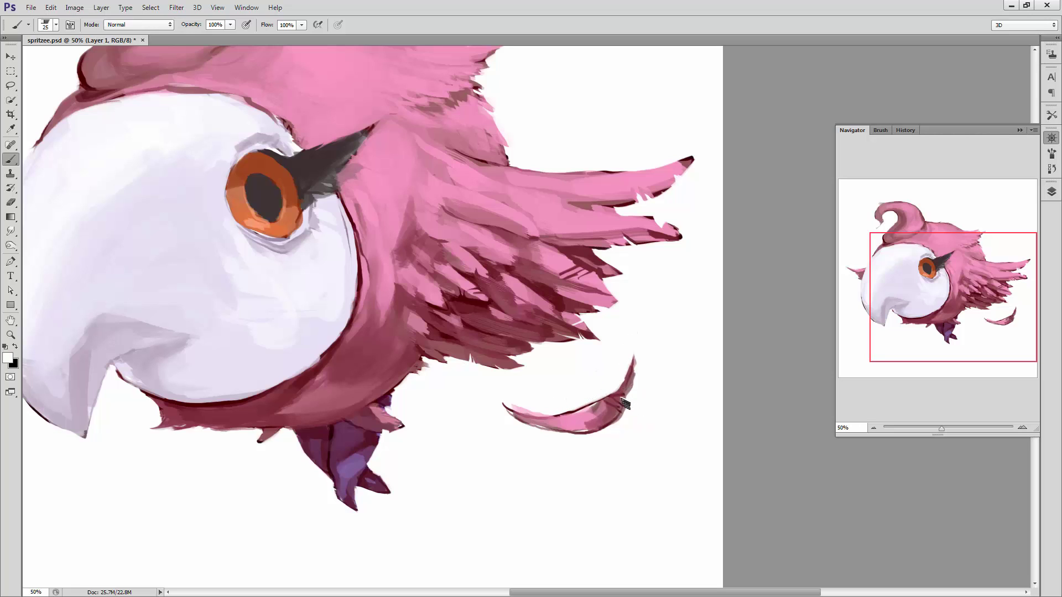
right_click(648, 386)
text(5)
key(Return)
- With a 13 px brush, trim the feather's upper edge with sampled white
alt+click(619, 417)
alt+click(633, 421)
right_click(579, 417)
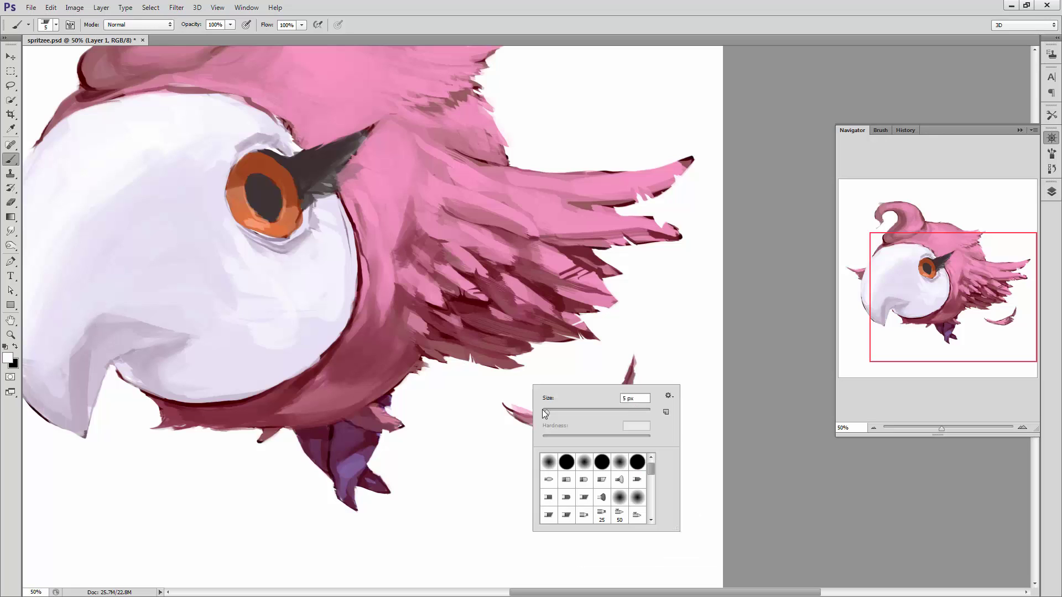
right_click(534, 385)
key(Return)
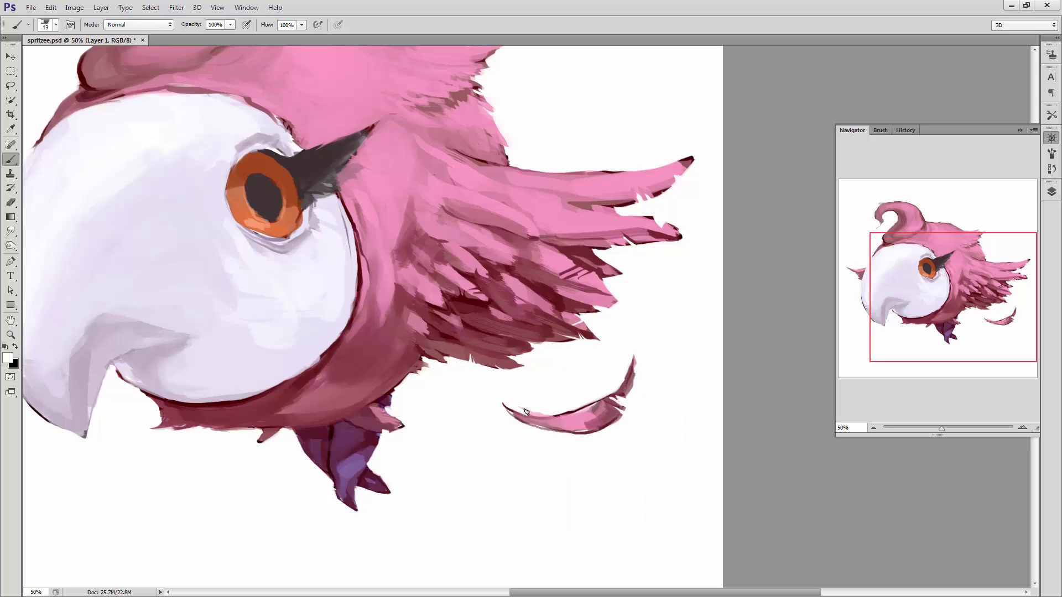
drag(525, 412, 530, 406)
- Sample maroon, pink, mauve, white and dark red tones from around the feather
alt+click(592, 429)
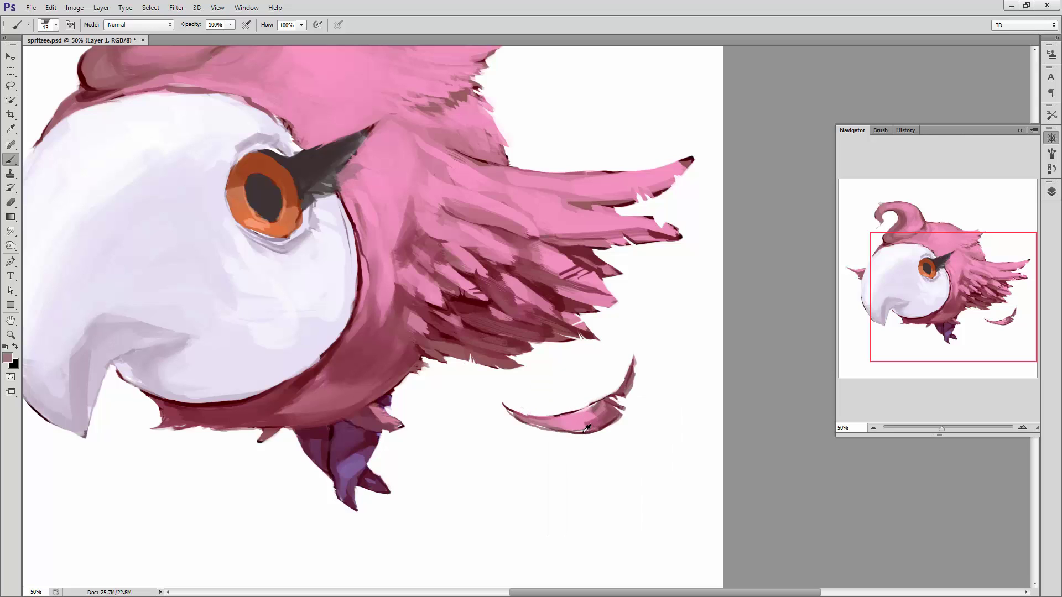
alt+click(502, 402)
alt+click(523, 414)
alt+click(564, 426)
alt+click(576, 432)
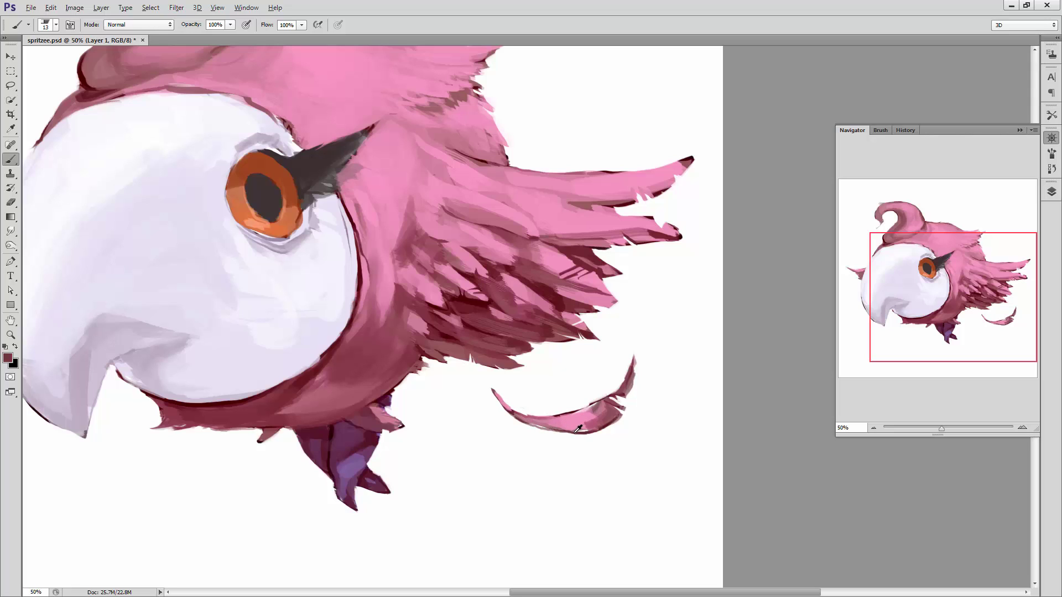
alt+click(528, 433)
alt+click(610, 416)
alt+click(572, 425)
alt+click(568, 401)
alt+click(573, 408)
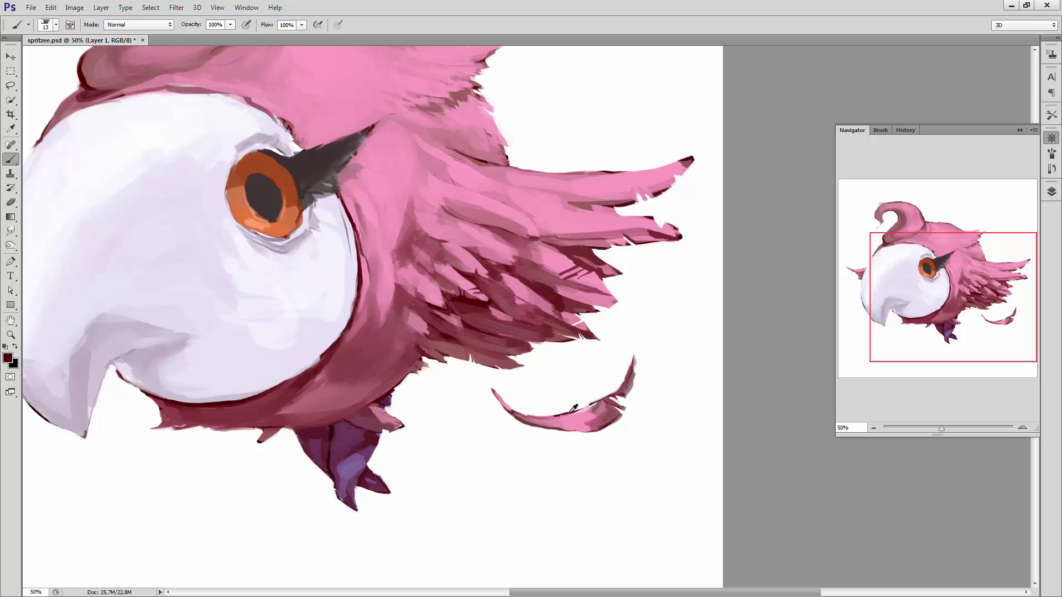
- Reduce the brush to 4 px and sample dark red and muted mauve
right_click(660, 368)
drag(691, 390, 687, 391)
key(Return)
alt+click(474, 303)
alt+click(628, 390)
- Use a 12 px brush to sample mauve and white, then reduce it to 7 px
right_click(630, 388)
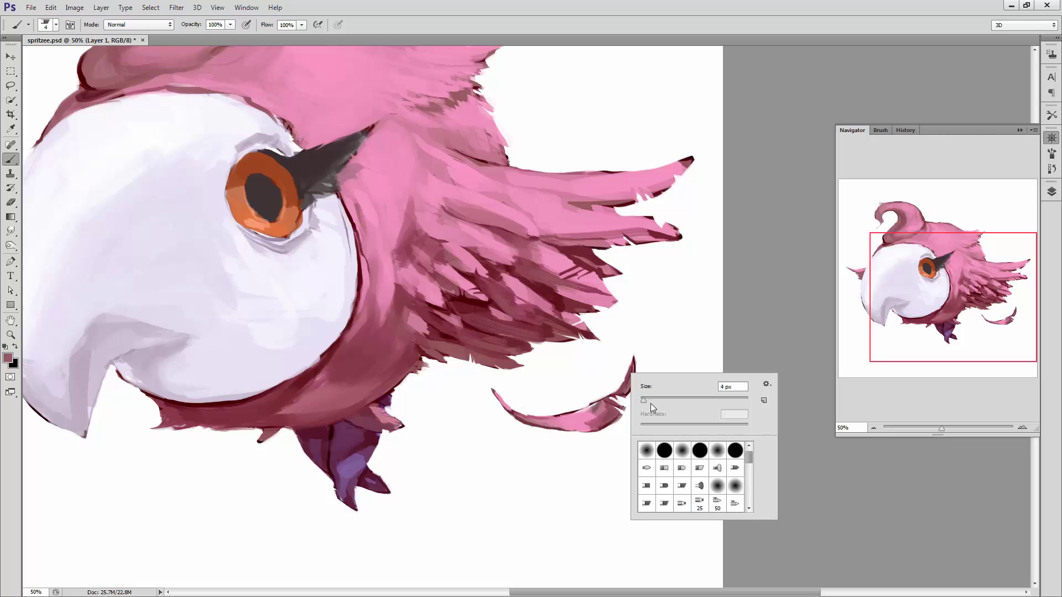
text(12)
key(Return)
alt+click(628, 389)
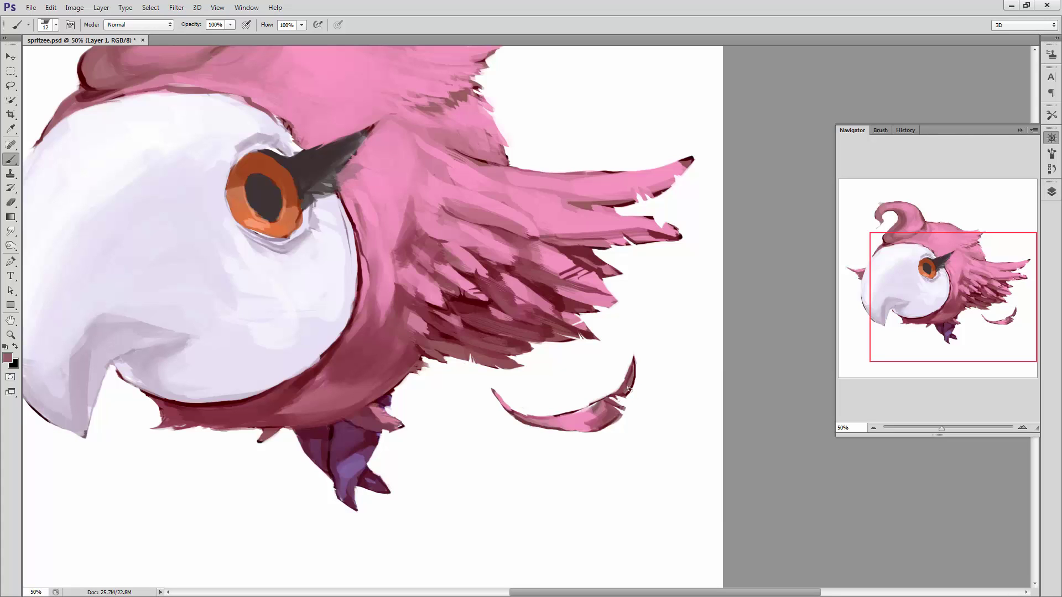
alt+click(621, 363)
right_click(698, 327)
drag(708, 341, 703, 342)
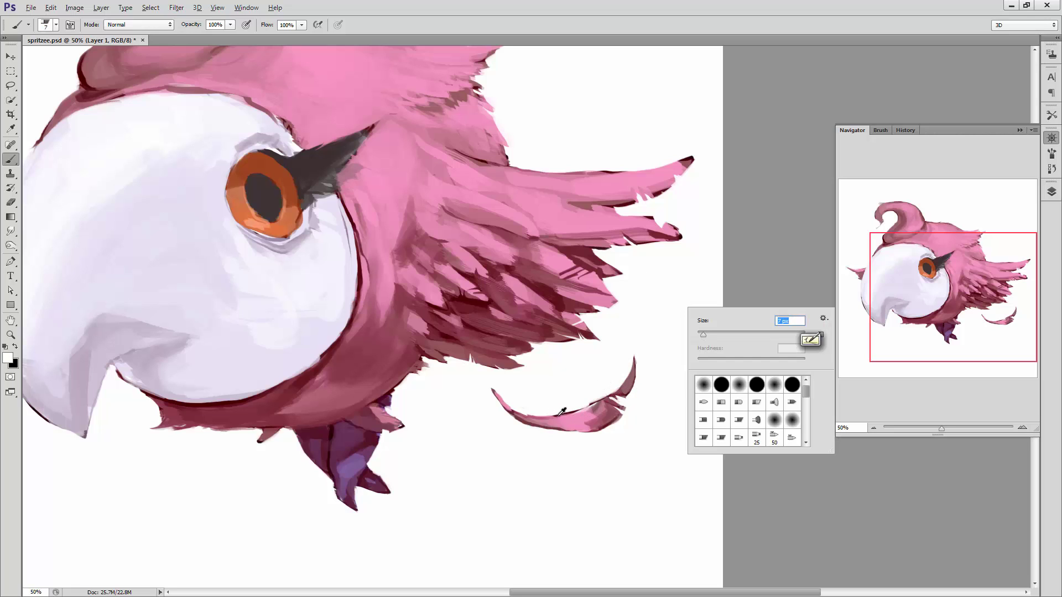
key(Return)
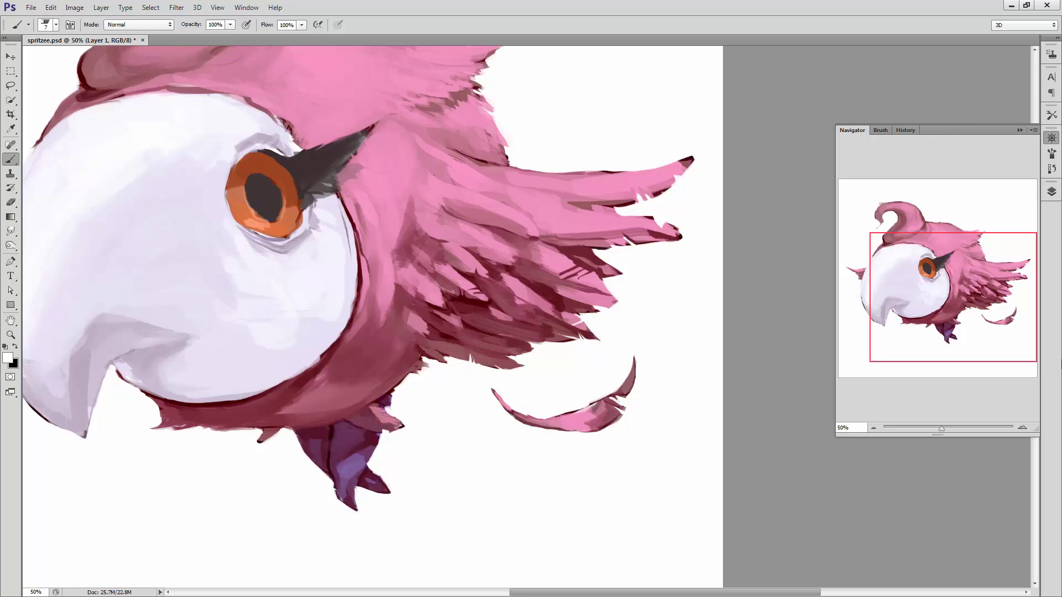
- Zoom in, set a 29 px brush and sample mauve tones from the body feathers
key(ctrl+plus)
key(ctrl+plus)
drag(545, 492, 414, 386)
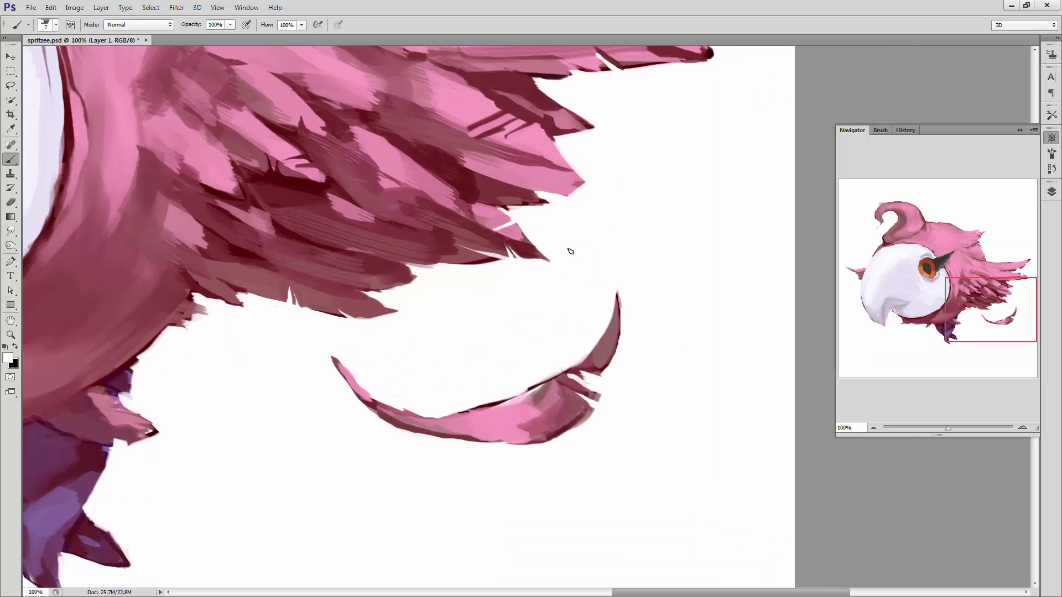
drag(355, 170, 437, 297)
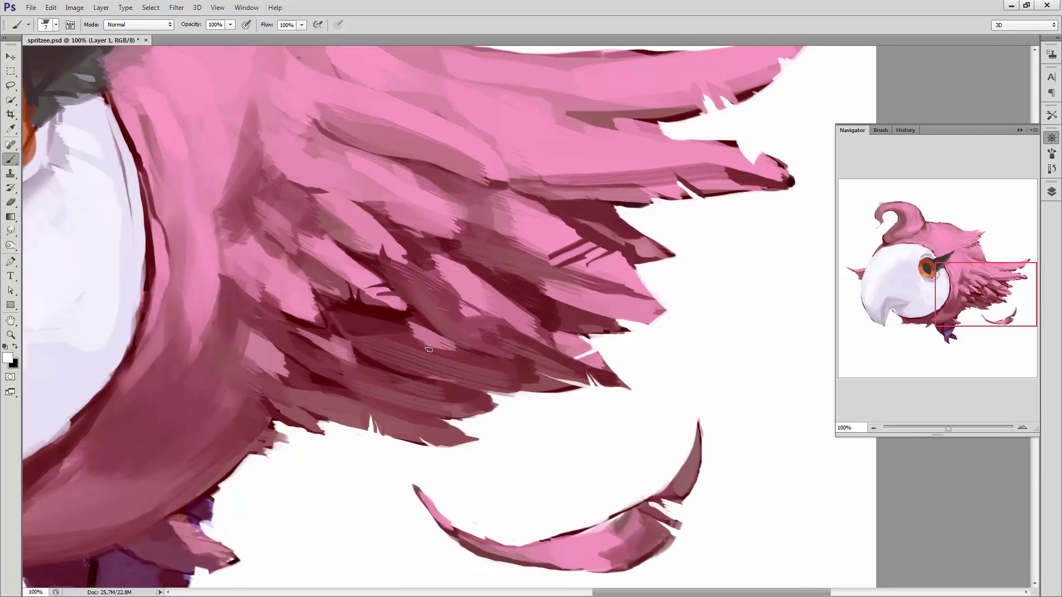
right_click(448, 280)
text(29)
alt+click(437, 293)
alt+click(364, 345)
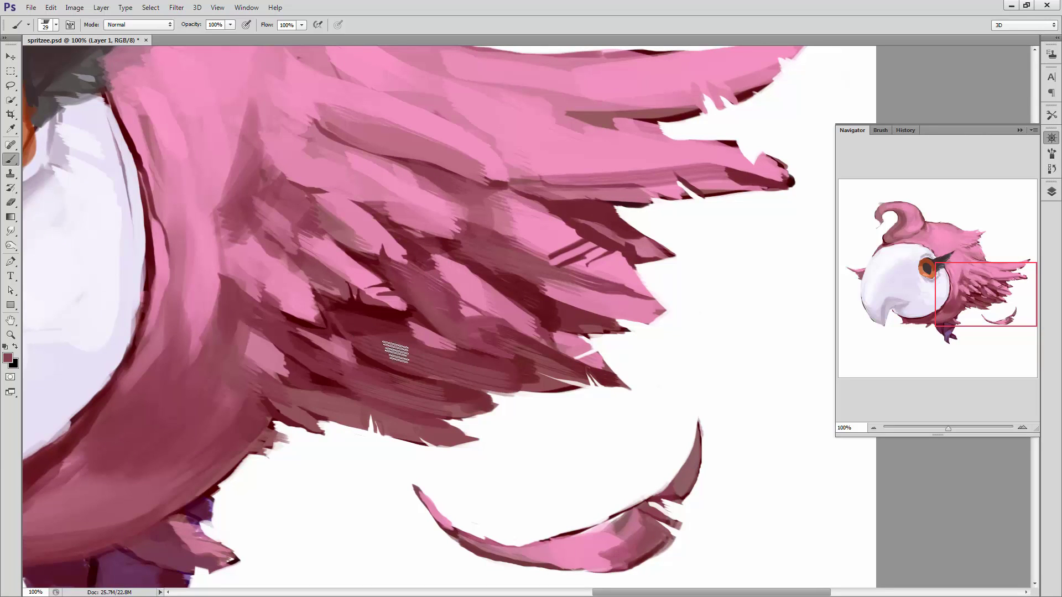
alt+click(198, 357)
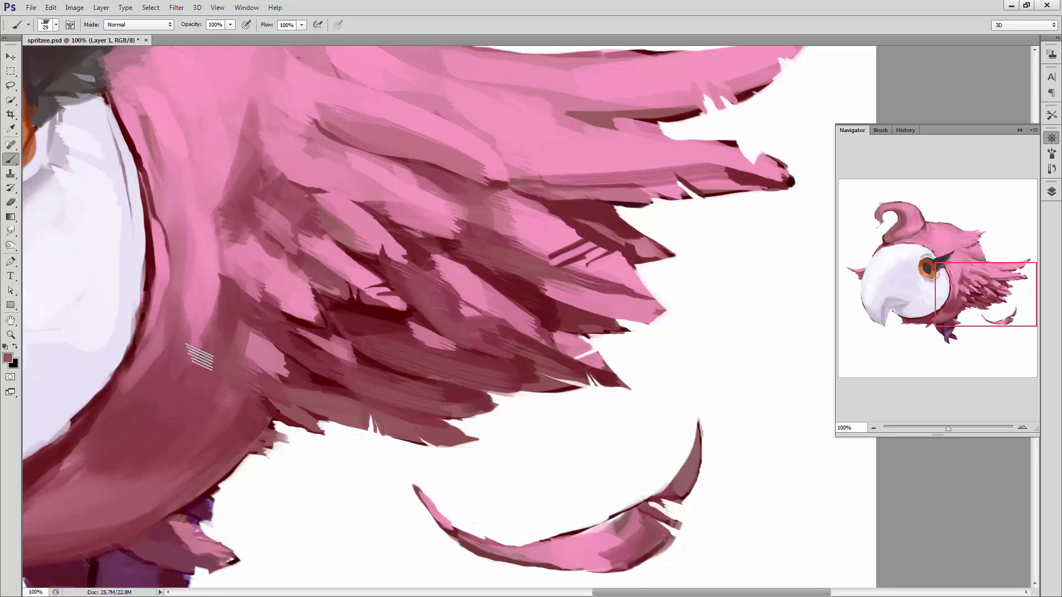
mouse_move(592, 457)
mouse_down()
mouse_move(510, 377)
mouse_move(452, 284)
mouse_up()
- Blend the loose feather's lower shading with light pink using a 15 px brush
right_click(578, 338)
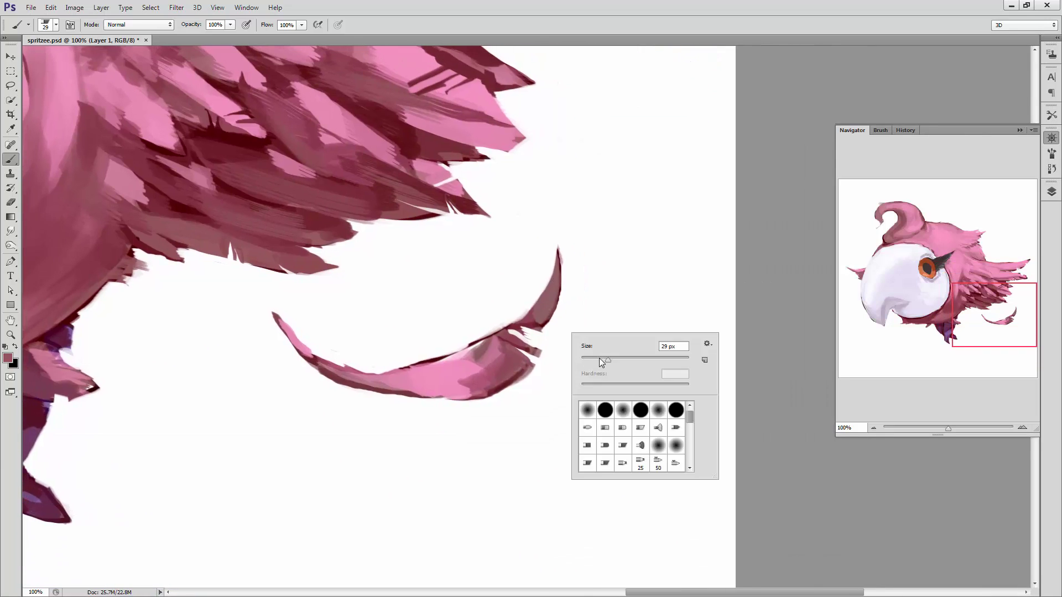
drag(599, 358, 595, 360)
alt+click(456, 368)
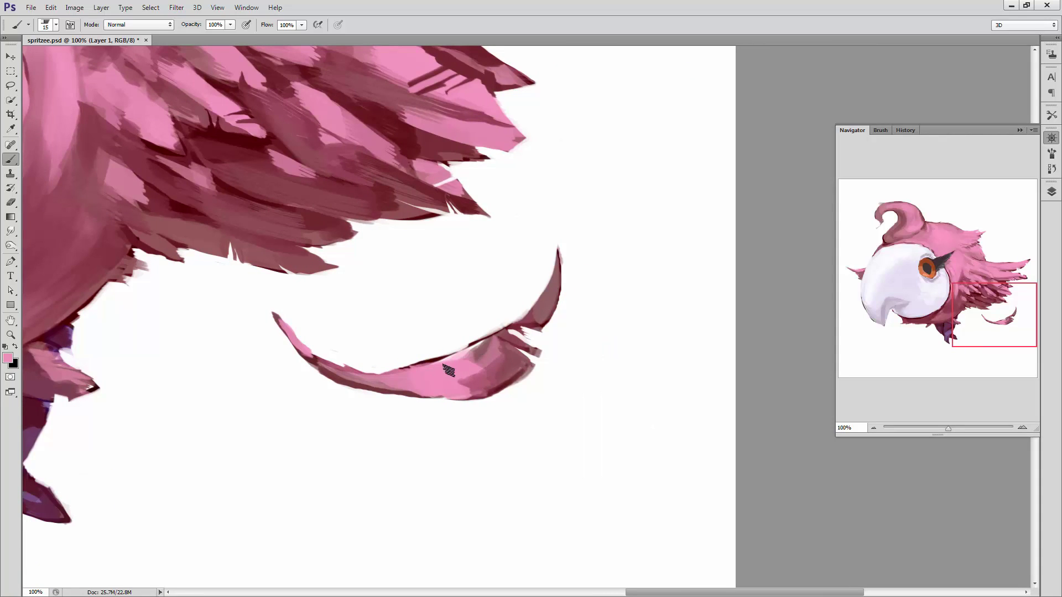
alt+click(509, 363)
mouse_move(506, 365)
mouse_down()
mouse_move(475, 354)
mouse_move(434, 385)
mouse_move(426, 365)
mouse_move(396, 363)
mouse_up()
alt+click(494, 347)
alt+click(465, 378)
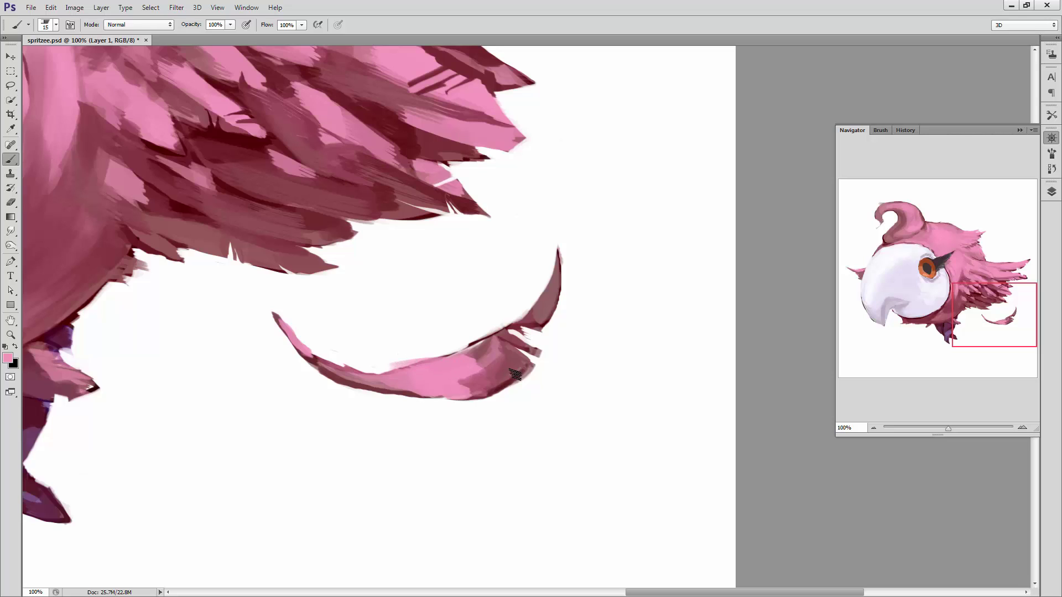
alt+click(550, 321)
- Set a 5 px brush and sample light and dark maroon tones at the feather edge
right_click(549, 332)
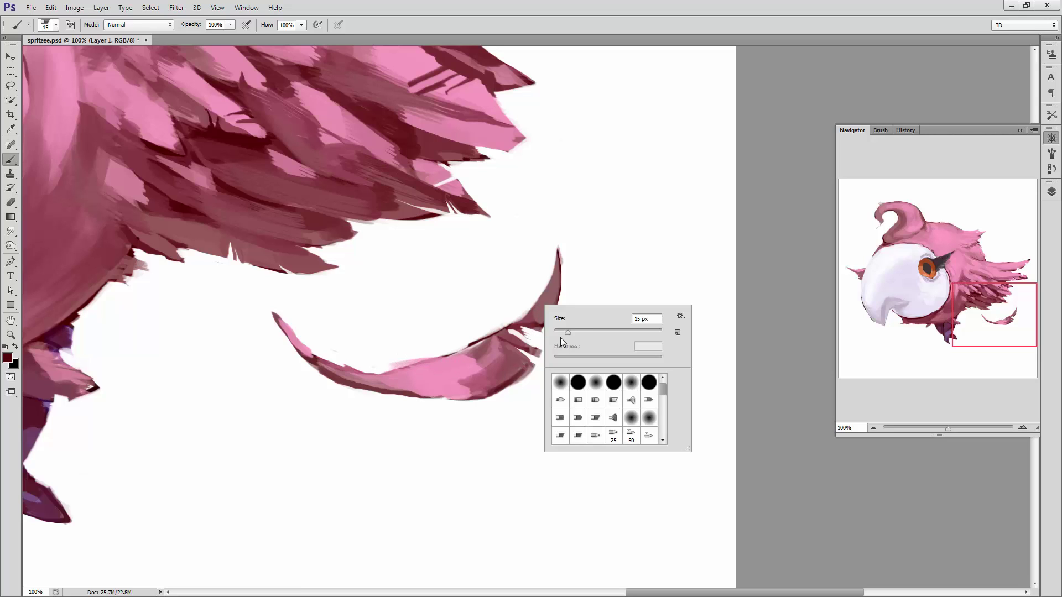
text(5)
key(Return)
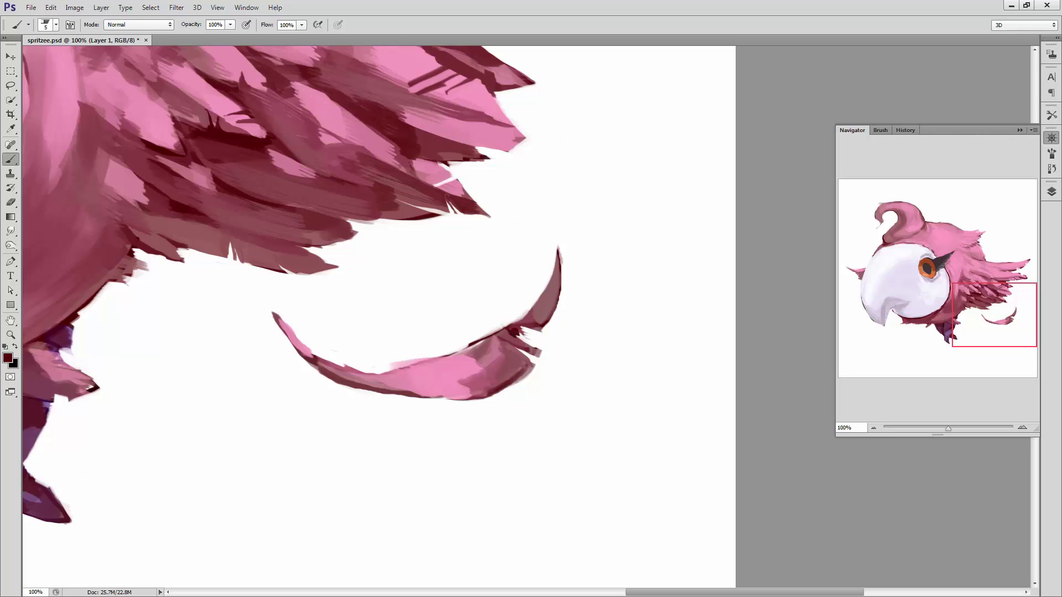
alt+click(513, 335)
alt+click(512, 338)
alt+click(523, 330)
alt+click(530, 335)
alt+click(529, 324)
- Clean the feather's lower-right edge with near-white
alt+click(454, 379)
alt+click(528, 321)
alt+click(531, 336)
mouse_move(548, 355)
mouse_down()
mouse_move(517, 387)
mouse_move(540, 360)
mouse_move(532, 378)
mouse_up()
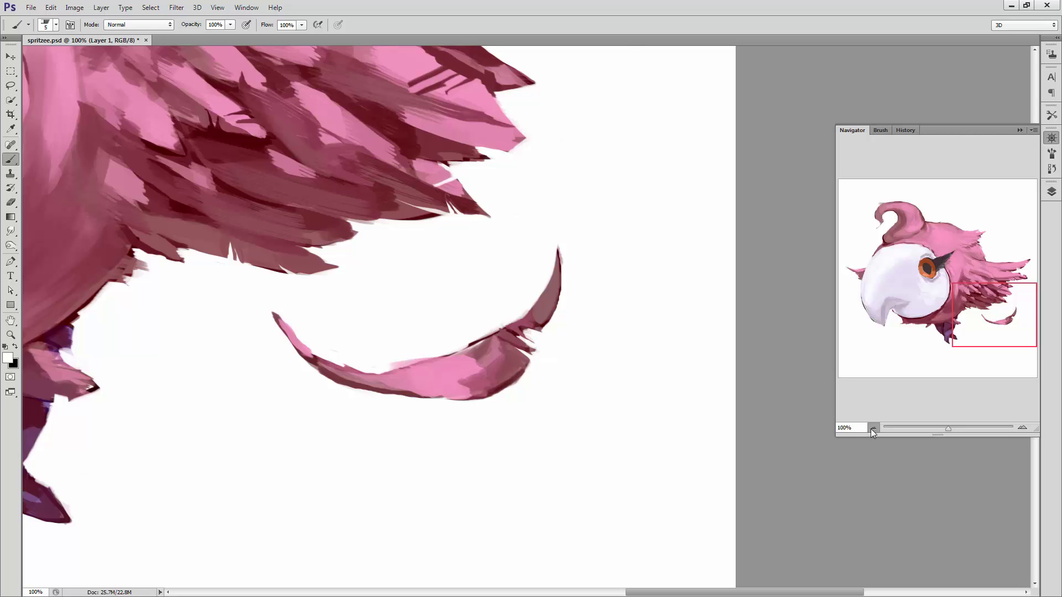
click(872, 429)
- Zoom out to 50% and change the brush to 21 px, then 10 px
click(873, 429)
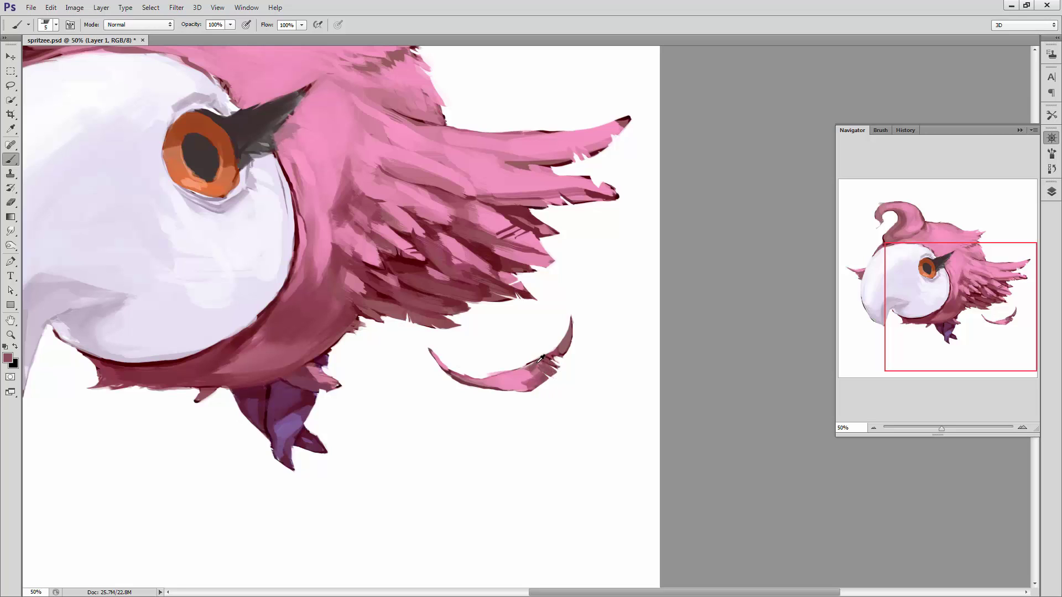
right_click(542, 383)
text(21)
key(Return)
right_click(542, 382)
text(10)
key(Return)
- Pan toward the head and center the view on the bird's face
drag(486, 362, 533, 382)
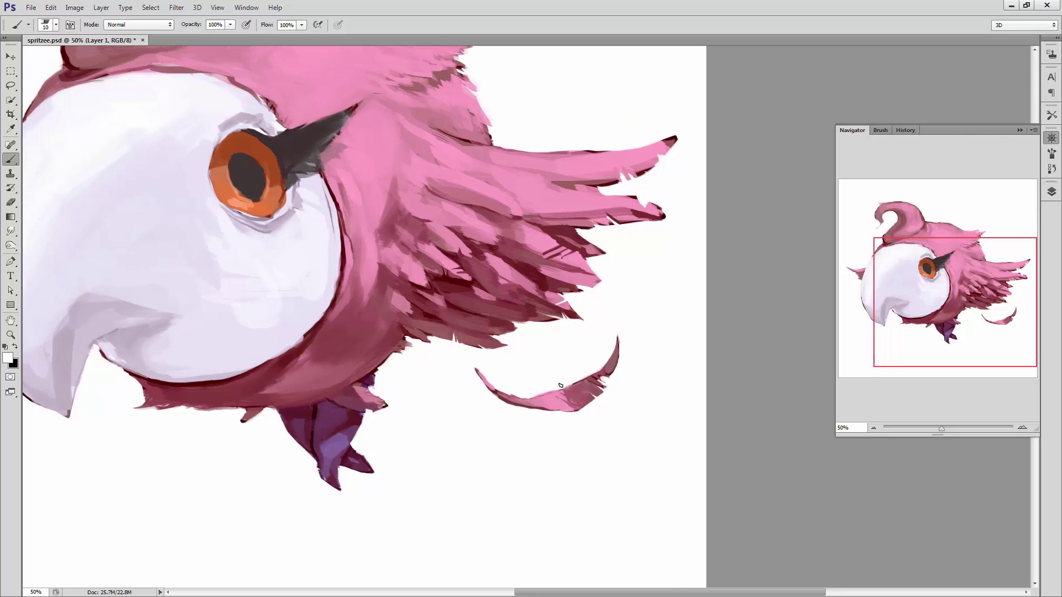
drag(536, 323, 575, 391)
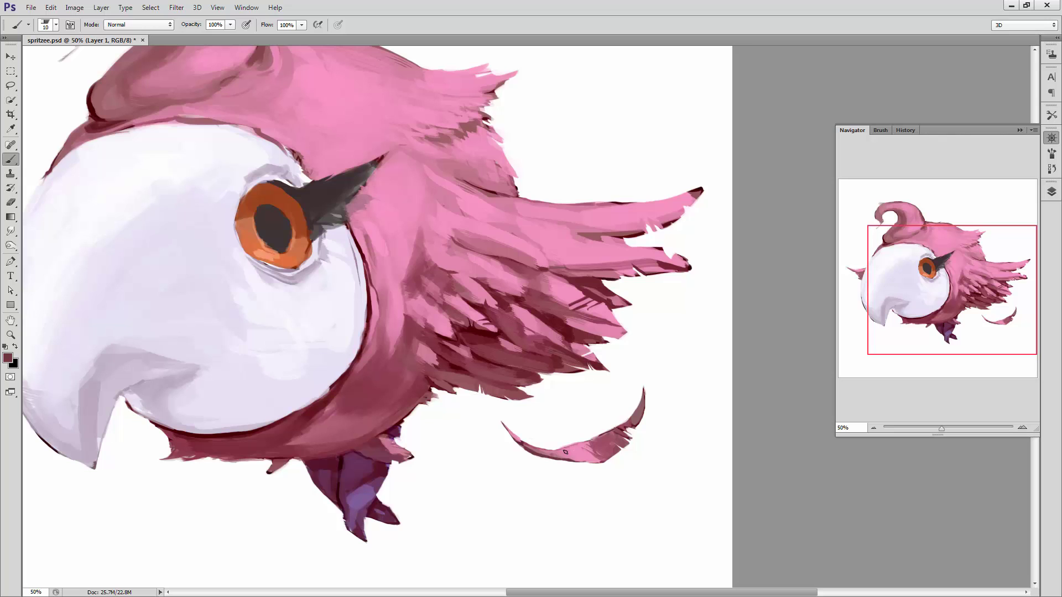
mouse_move(517, 290)
mouse_down()
mouse_move(599, 398)
mouse_move(585, 401)
mouse_up()
drag(517, 309, 539, 255)
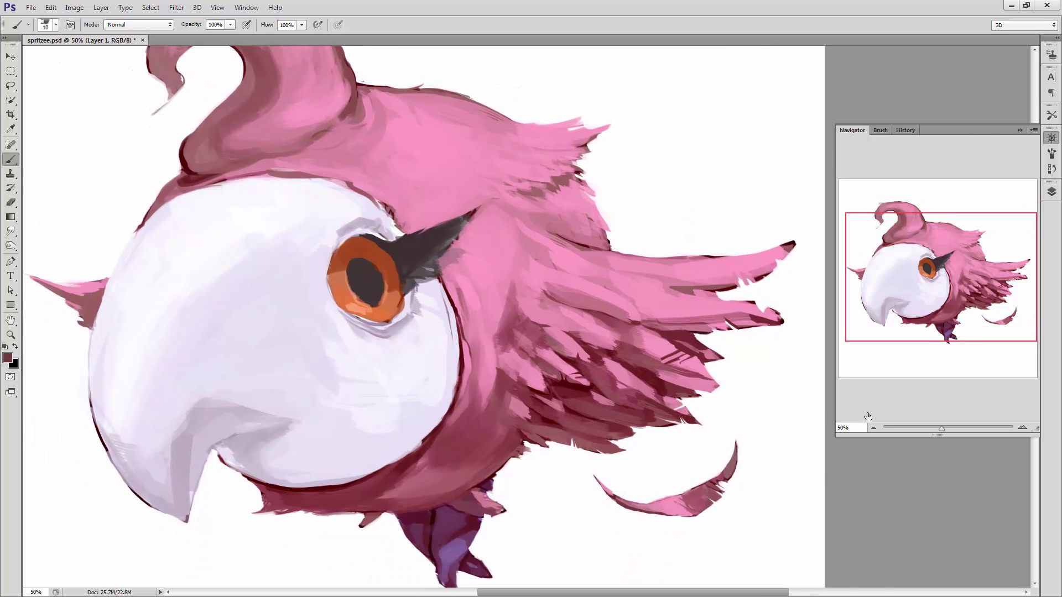
- Zoom out and pan so the whole bird is in view
click(872, 428)
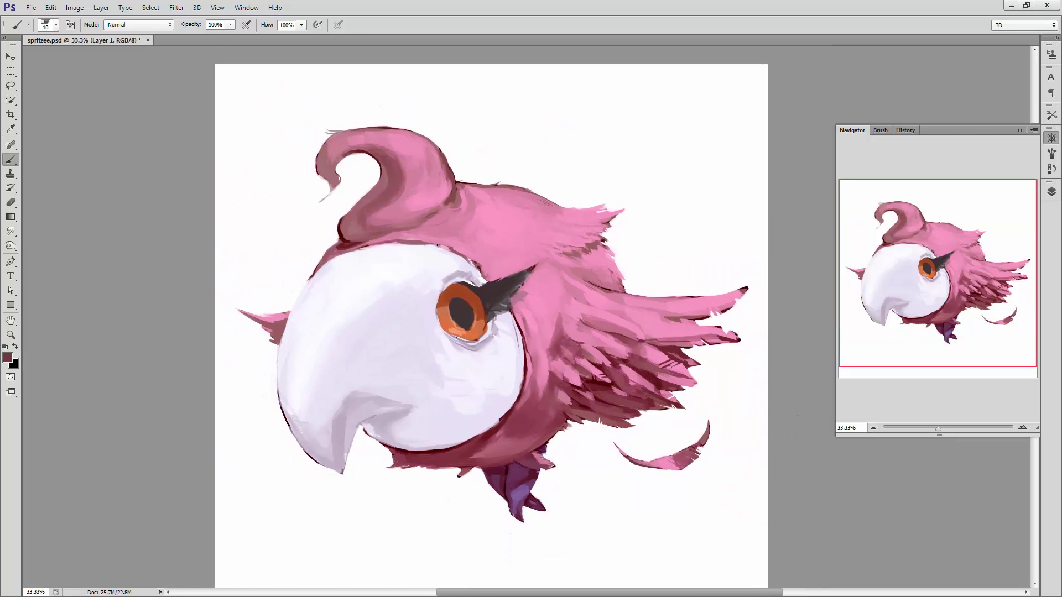
key(alt)
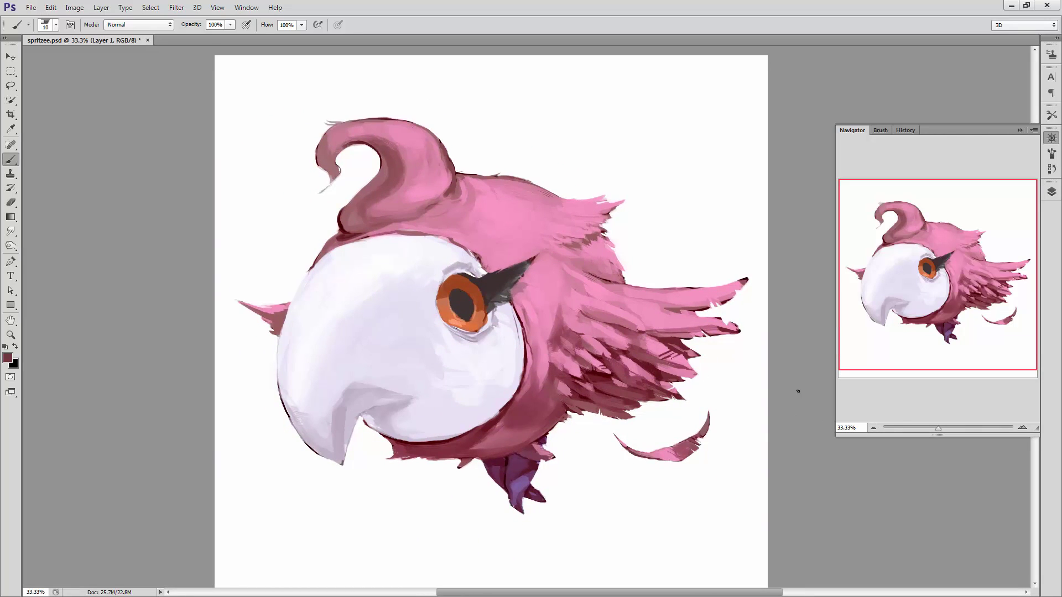
click(1028, 427)
drag(953, 287, 679, 239)
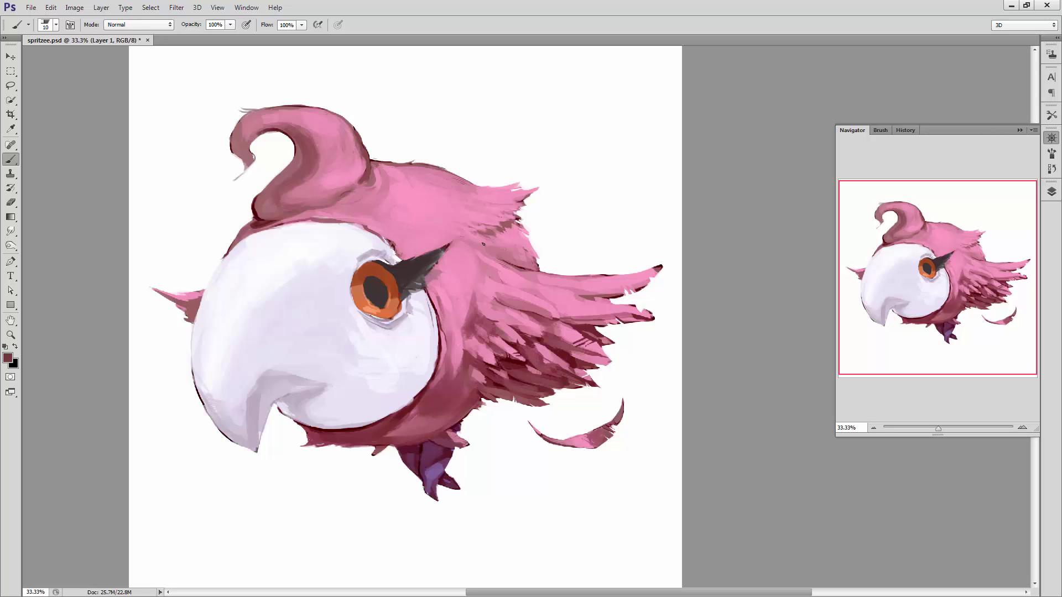
- Paint a darker pink stroke on the feathers with a 31 px brush
right_click(498, 284)
click(548, 324)
alt+click(478, 310)
drag(471, 320, 471, 310)
- Enlarge the brush to 43 px and sample darker and lighter pinks from the feathers
right_click(492, 310)
drag(527, 334, 542, 334)
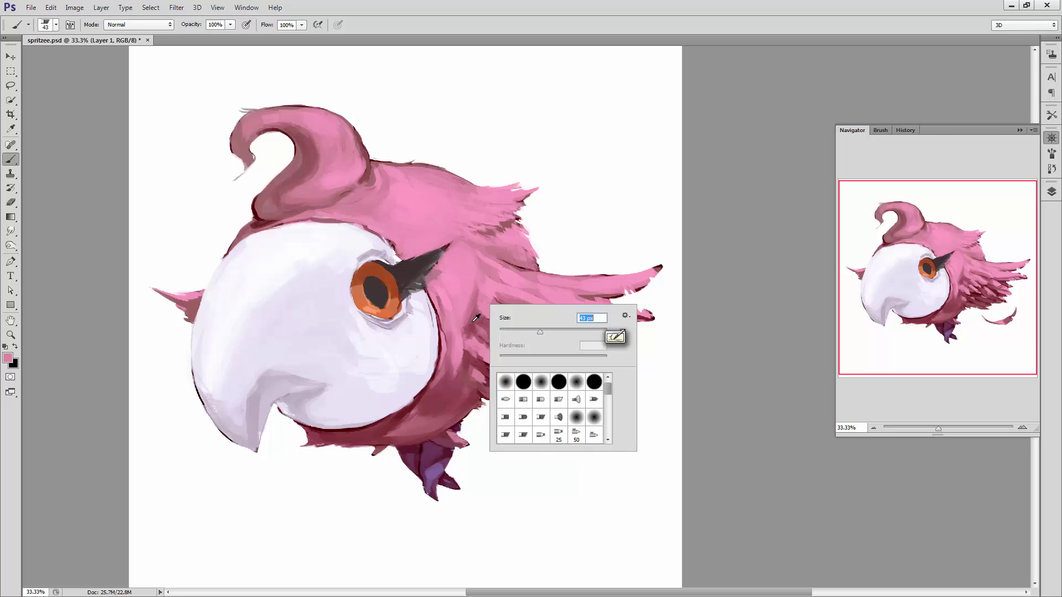
key(Return)
alt+click(476, 304)
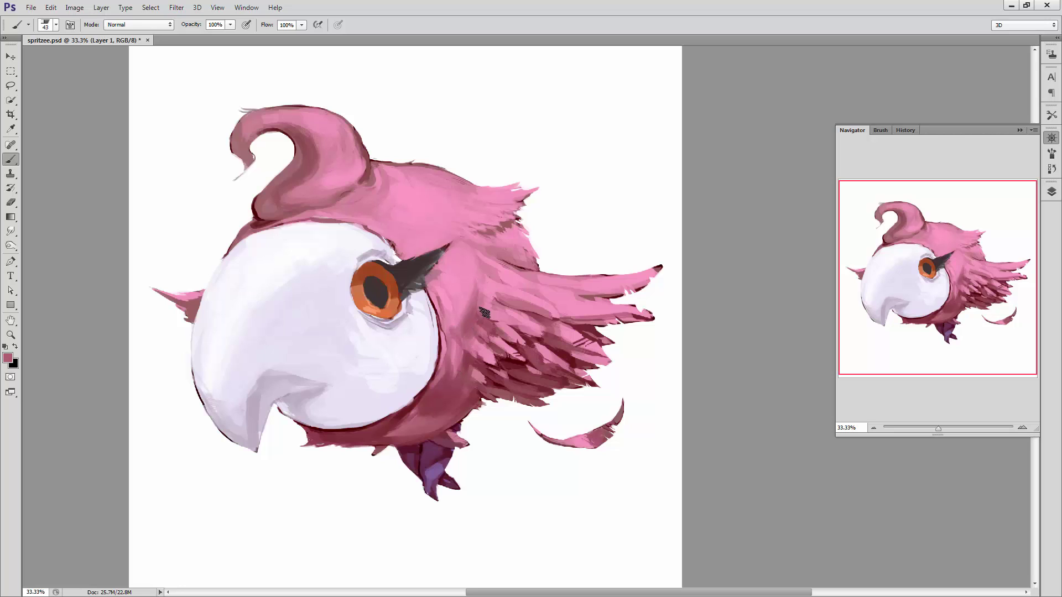
alt+click(473, 297)
alt+click(454, 335)
alt+click(452, 322)
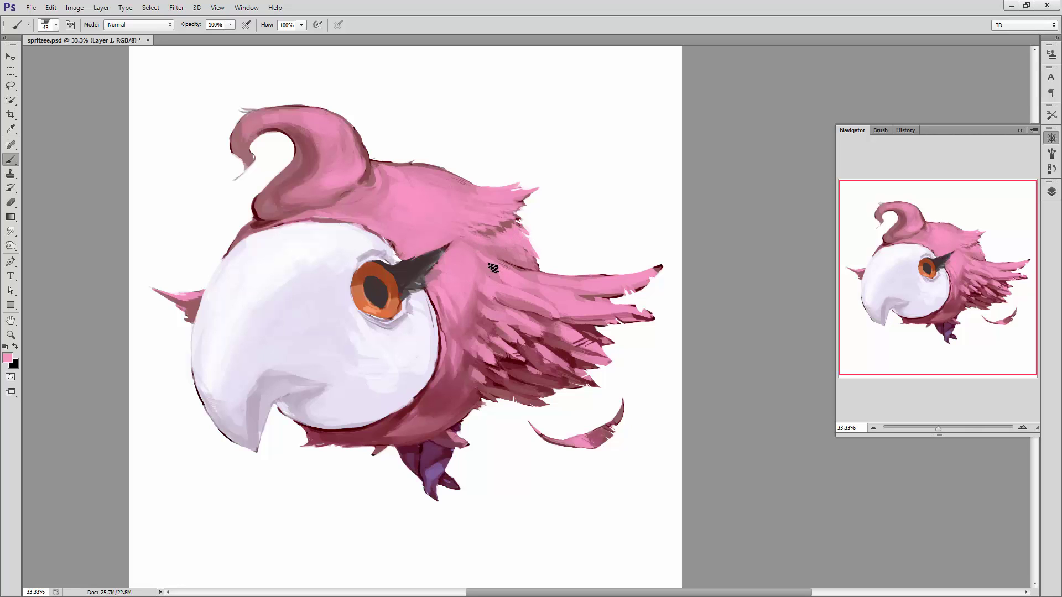
mouse_move(398, 333)
mouse_down()
mouse_move(420, 307)
mouse_move(457, 341)
mouse_up()
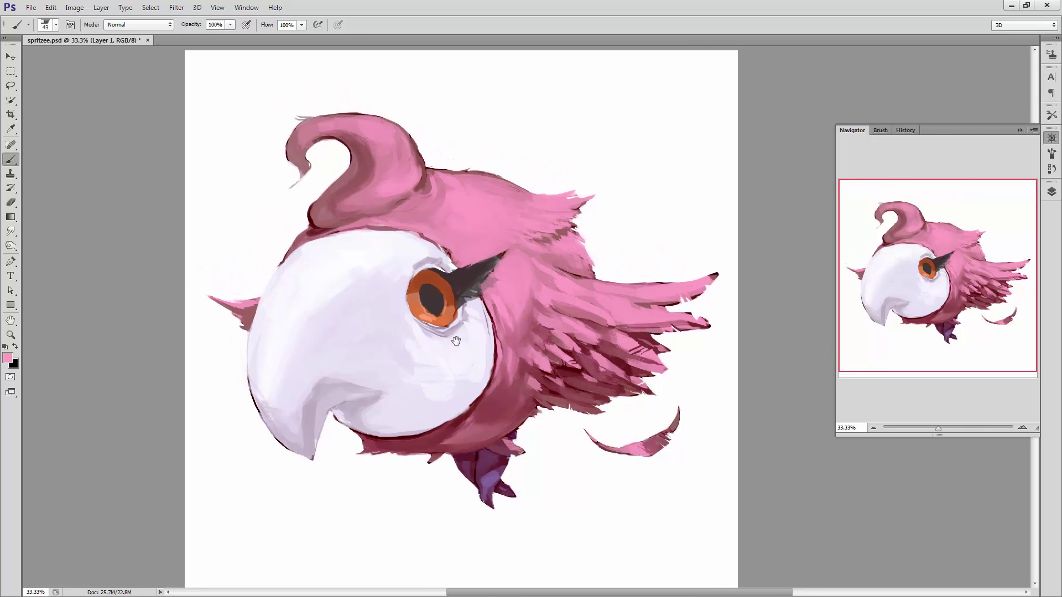
- Zoom in on the face and beak, trying then undoing a grey edge stroke
click(1027, 427)
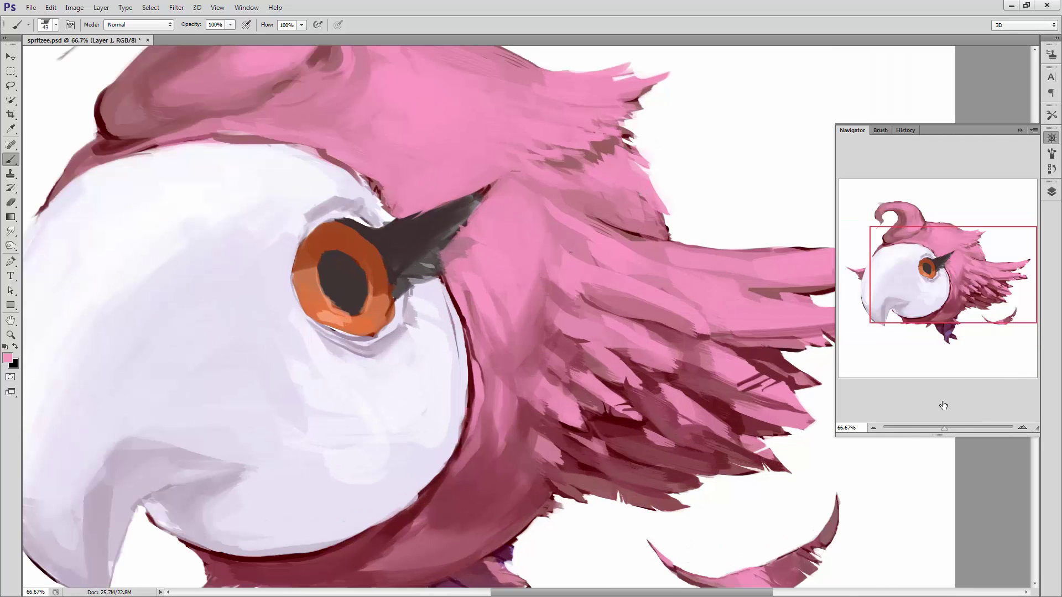
click(873, 429)
mouse_move(266, 374)
mouse_down()
mouse_move(390, 354)
mouse_move(394, 335)
mouse_up()
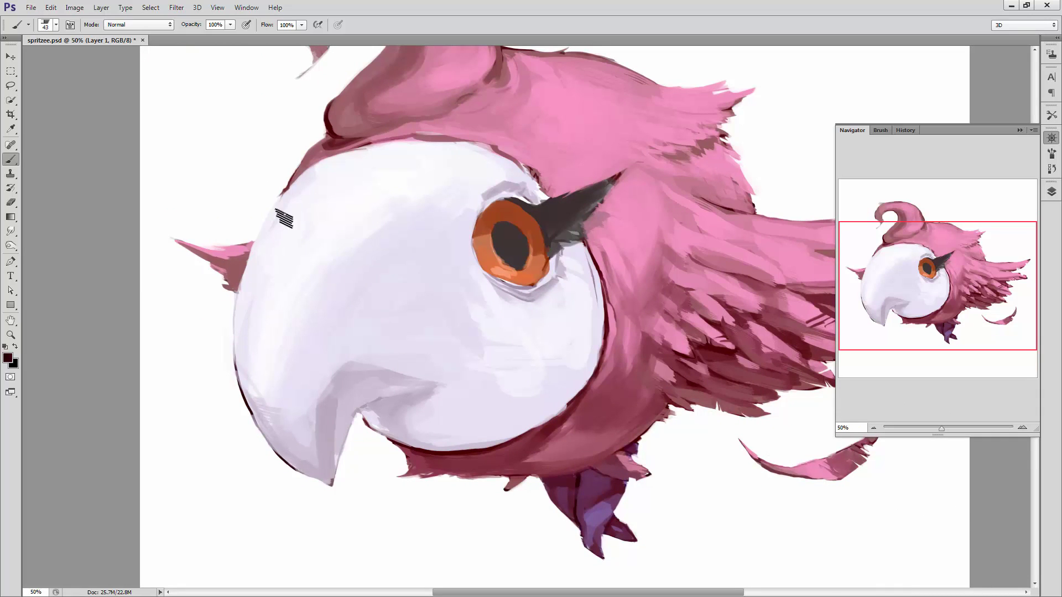
drag(274, 221, 250, 362)
key(ctrl+z)
- Paint darker shading along the beak's lower-left edge with a 65 px brush
right_click(288, 334)
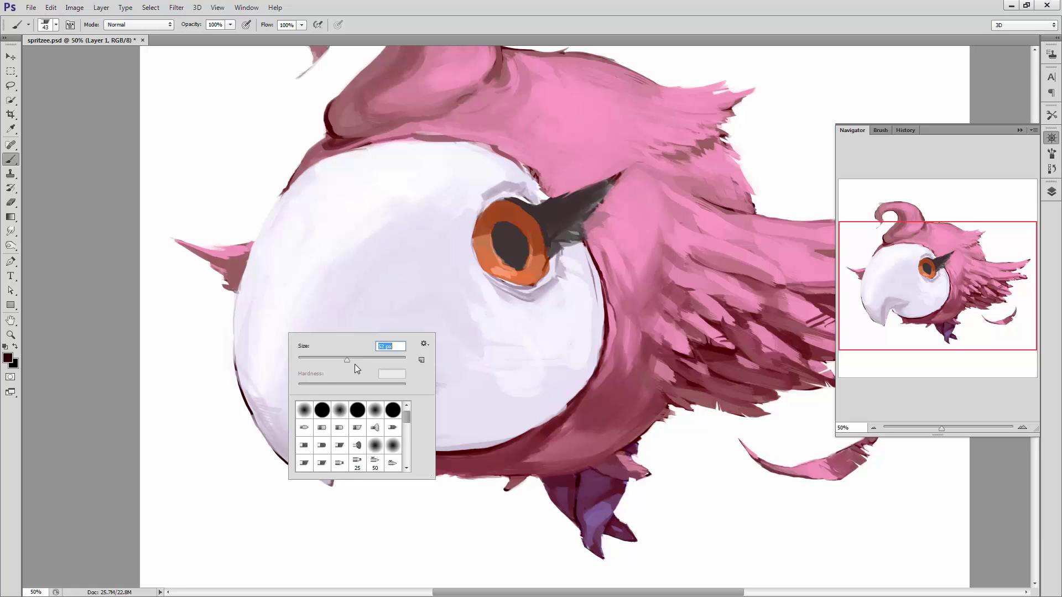
alt+click(310, 462)
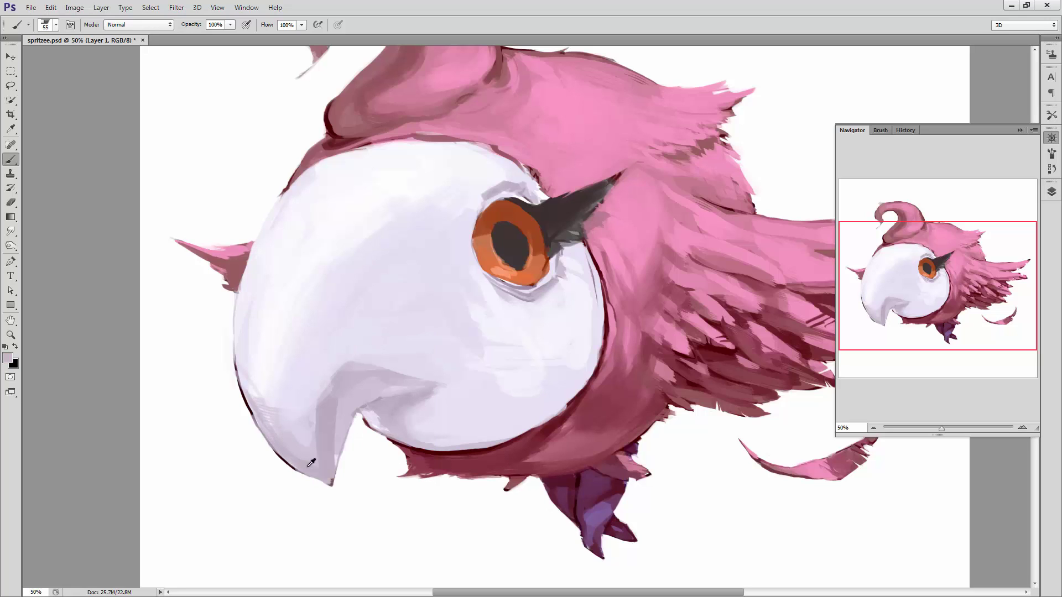
alt+click(332, 482)
right_click(283, 416)
drag(336, 437, 340, 437)
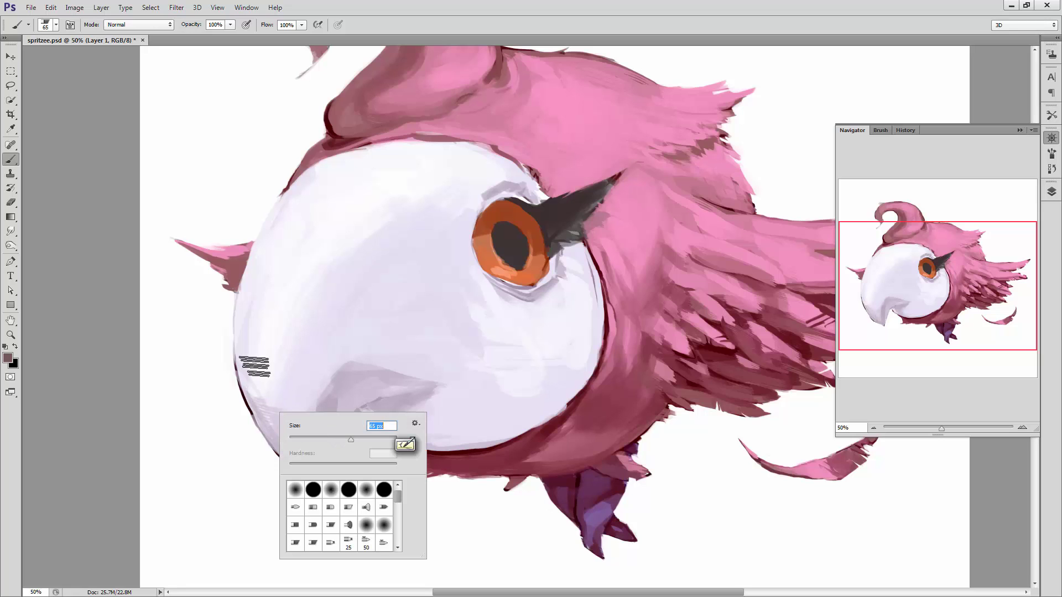
key(Return)
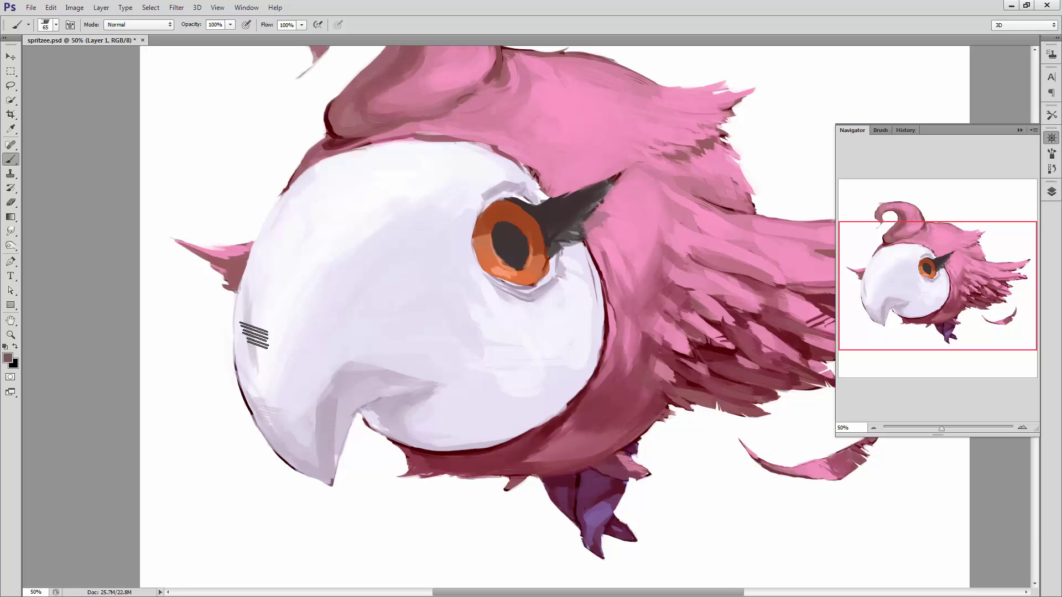
drag(253, 390, 310, 465)
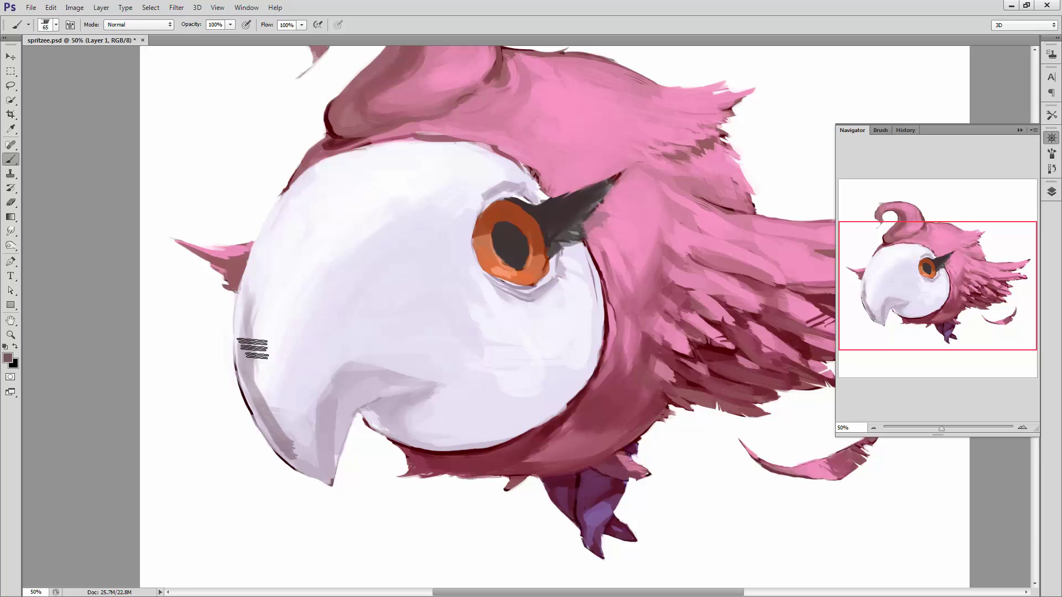
- Soften the beak-edge shading with light lavender and sample near-white beak tones
alt+click(320, 464)
mouse_move(260, 346)
mouse_down()
mouse_move(256, 375)
mouse_move(284, 439)
mouse_up()
mouse_move(268, 331)
mouse_down()
mouse_move(280, 432)
mouse_move(327, 480)
mouse_up()
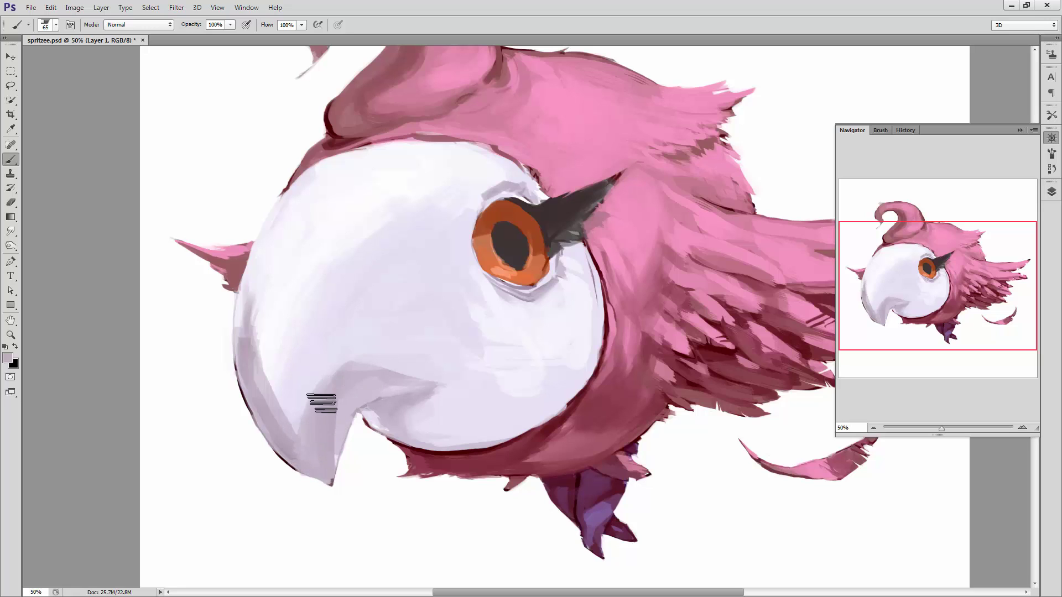
alt+click(335, 381)
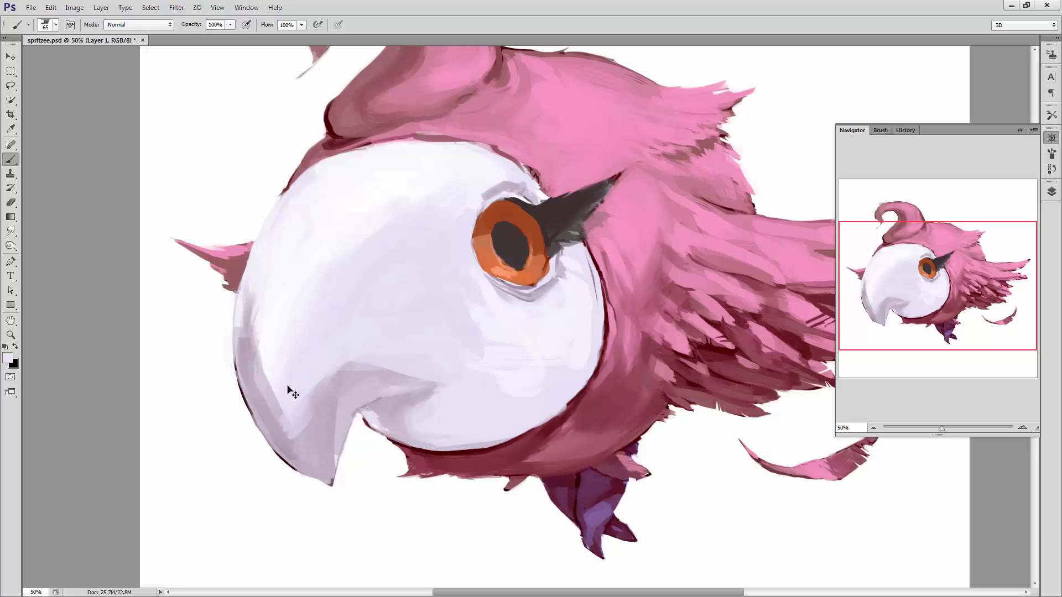
alt+click(279, 408)
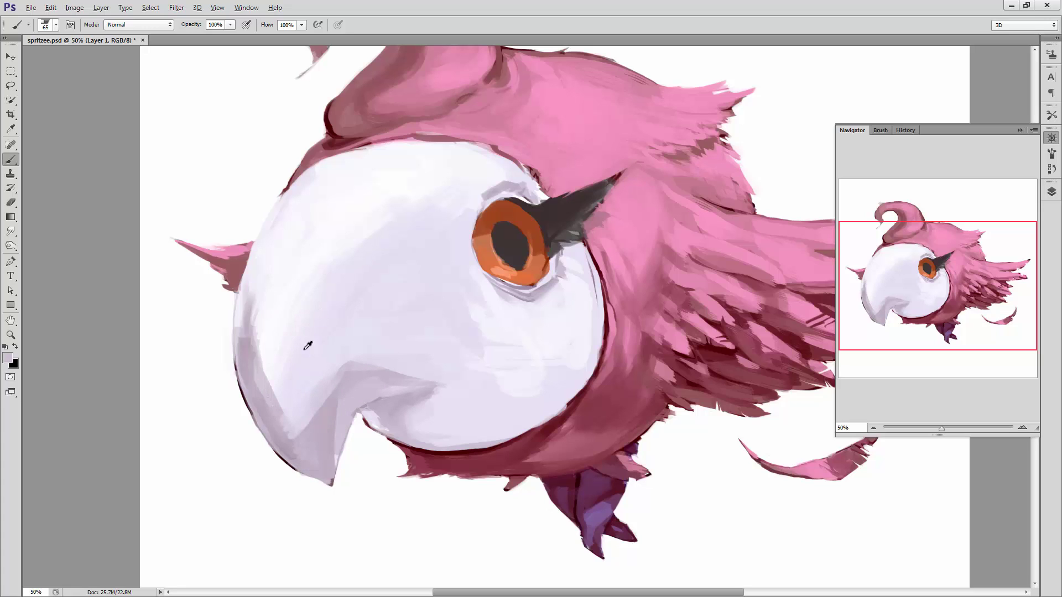
alt+click(302, 375)
alt+click(312, 293)
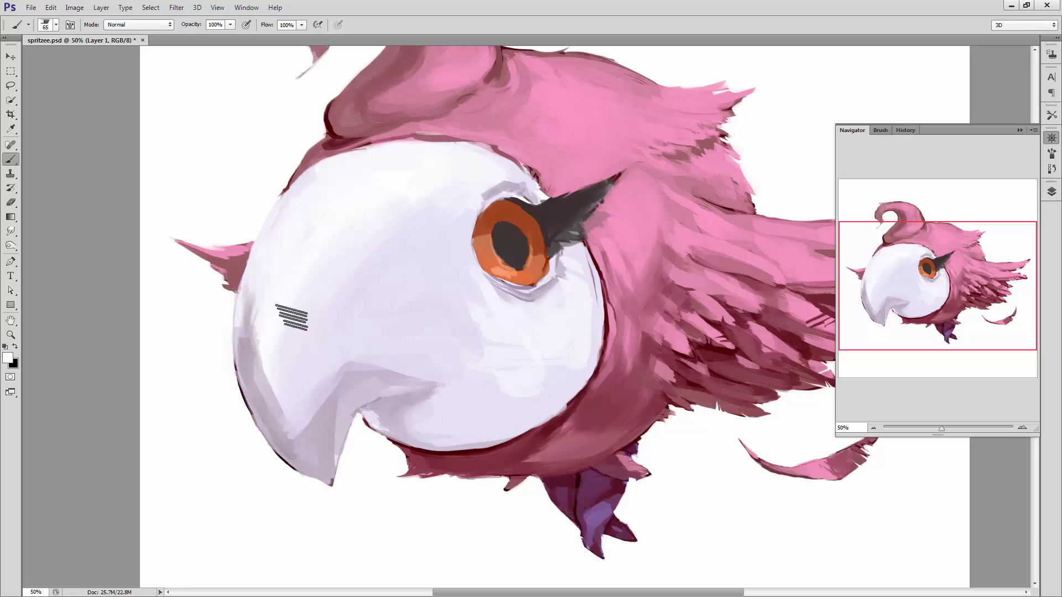
alt+click(265, 337)
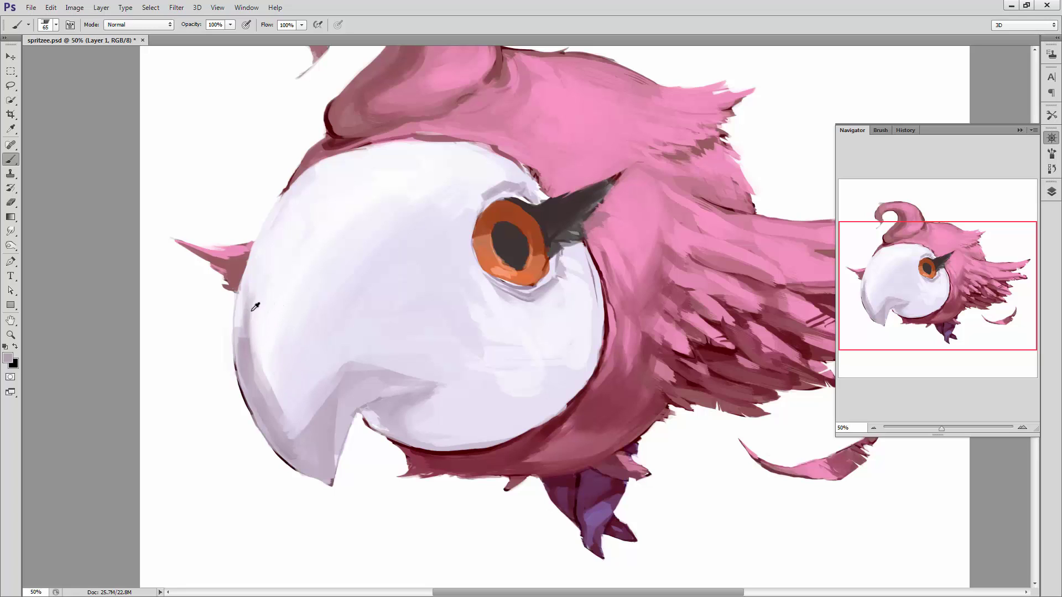
- Switch to a different brush tip at 39 px and undo the white paint on the beak's top edge
right_click(363, 234)
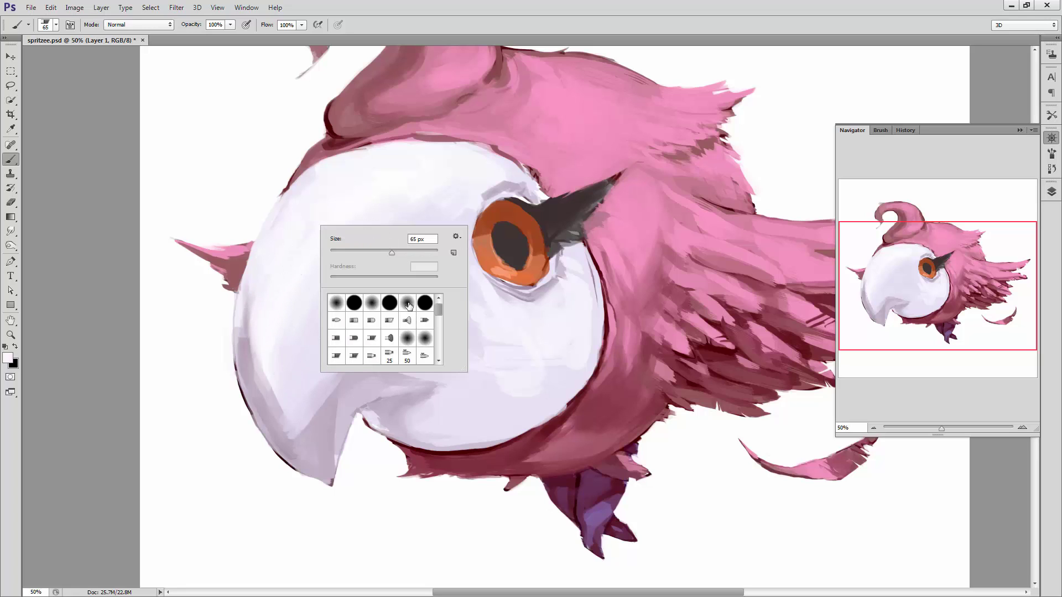
double_click(389, 303)
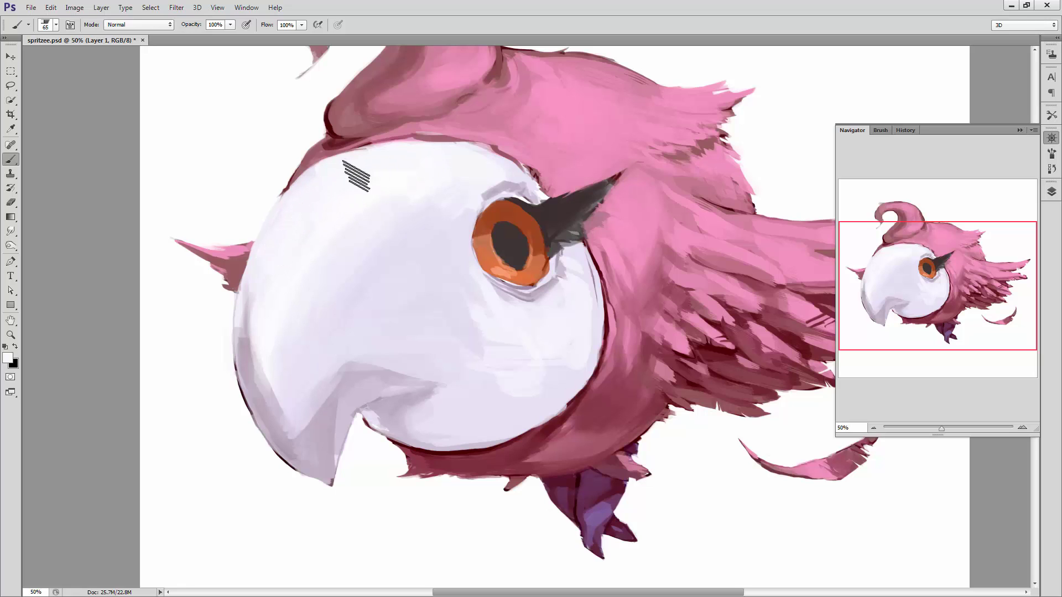
right_click(451, 162)
text(39)
key(Return)
key(ctrl+z)
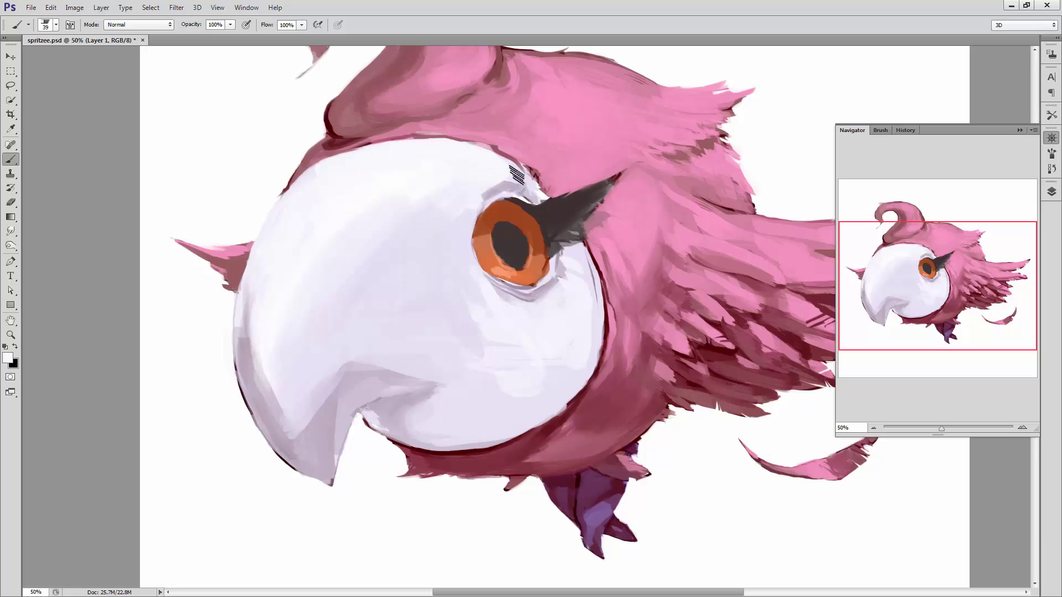
- Enlarge the brush to 58 px and sample shaded and pale tones from the beak
right_click(450, 193)
drag(498, 217, 502, 217)
key(Return)
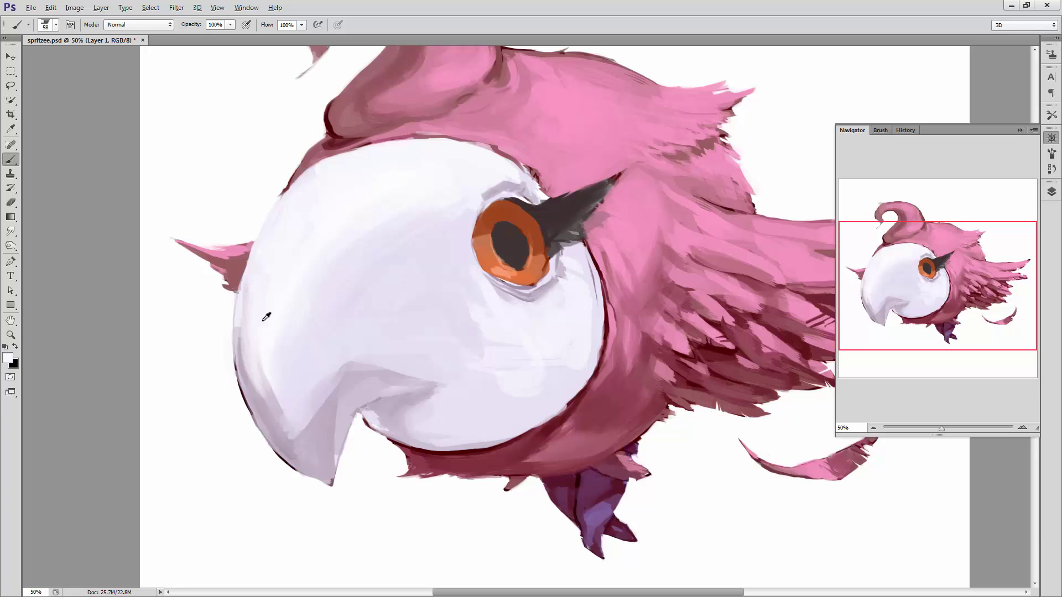
alt+click(305, 417)
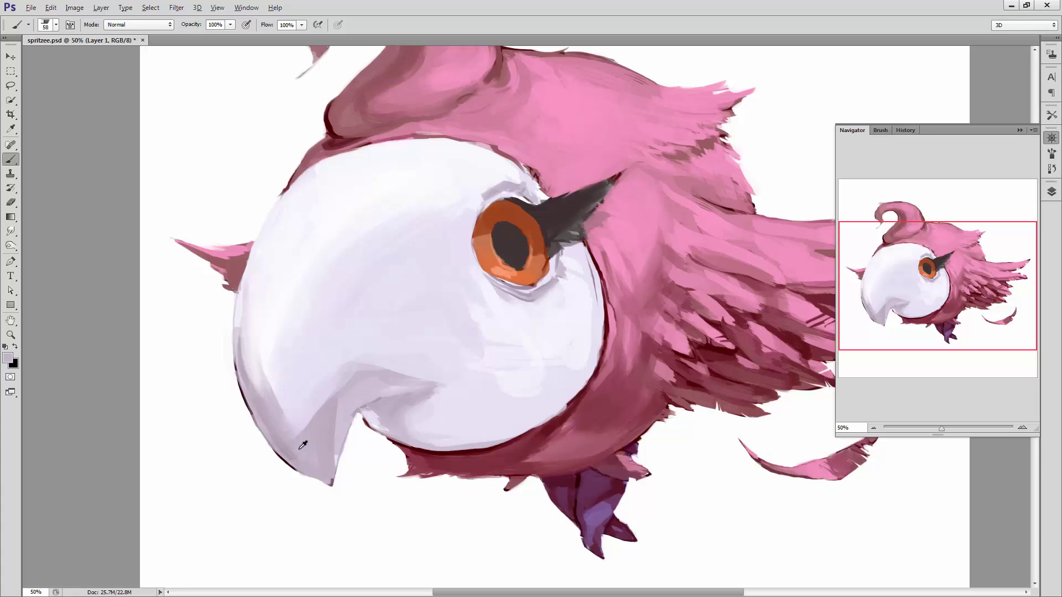
alt+click(288, 426)
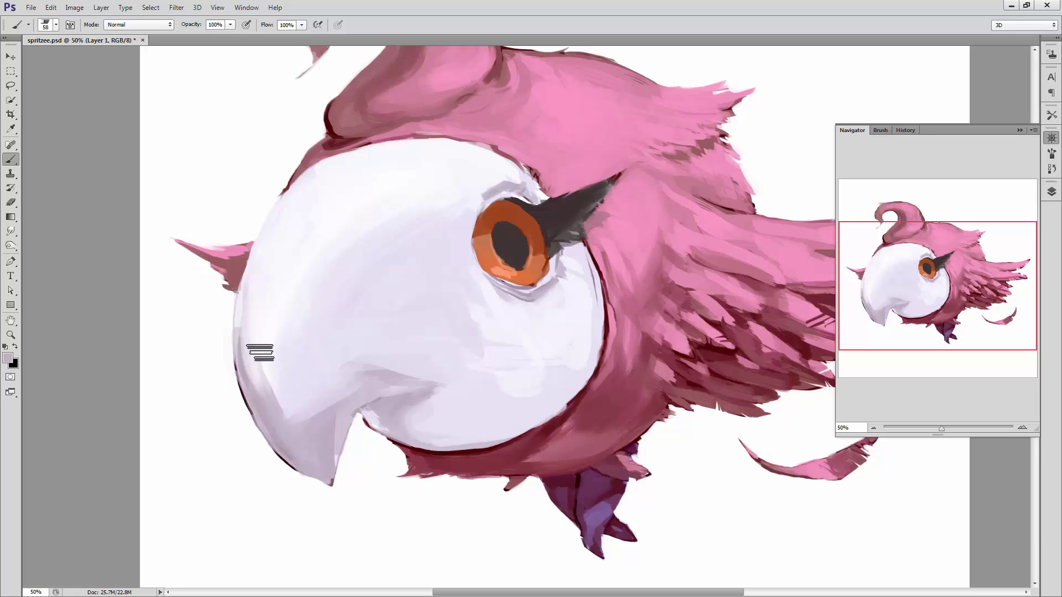
alt+click(286, 406)
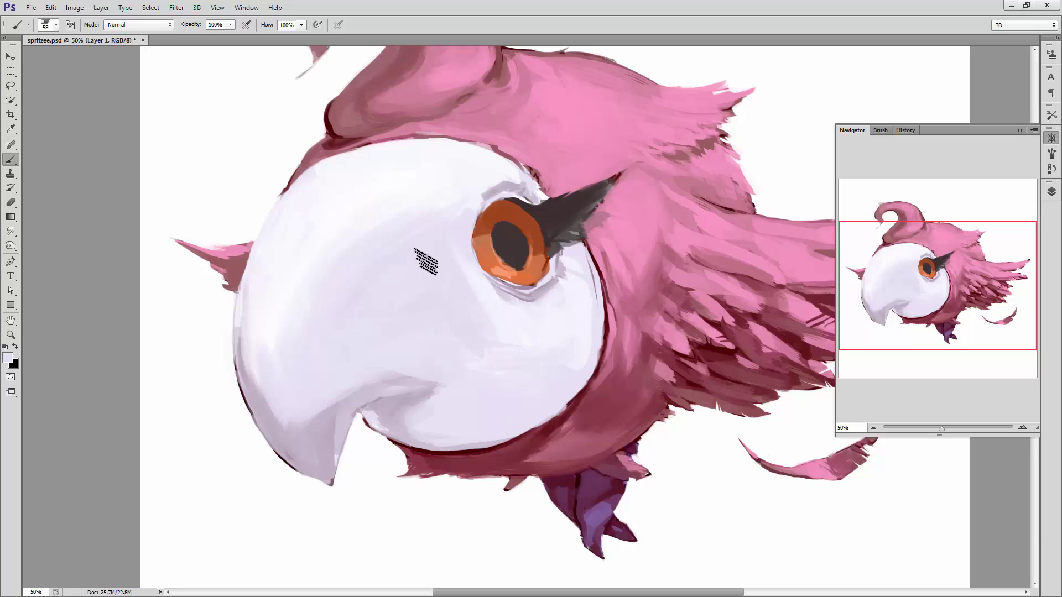
- Sample light lavender face tones, trying and undoing one stroke across the face
alt+click(340, 341)
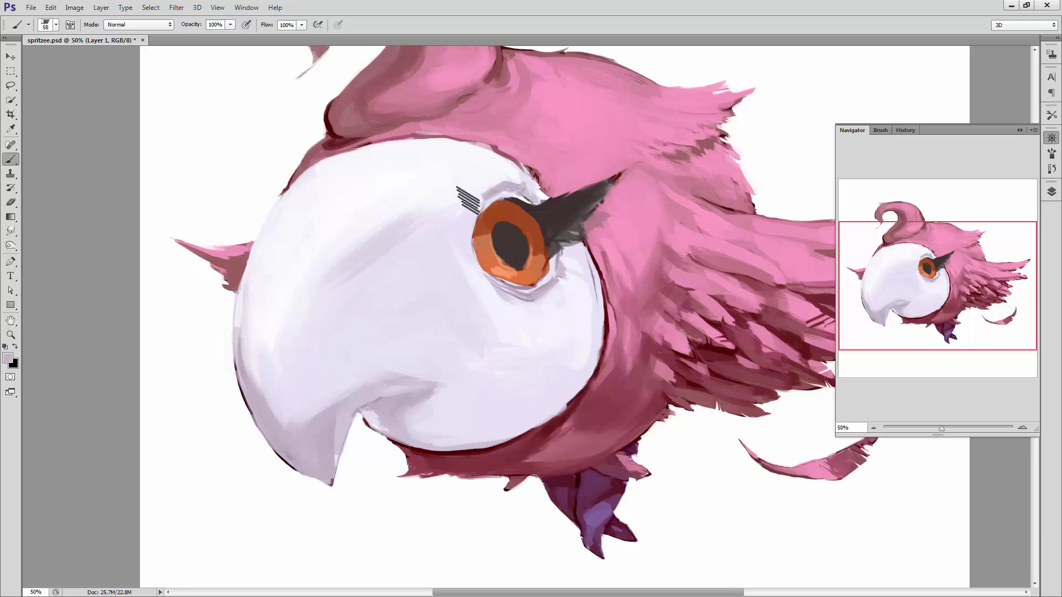
drag(412, 253, 332, 291)
key(ctrl+z)
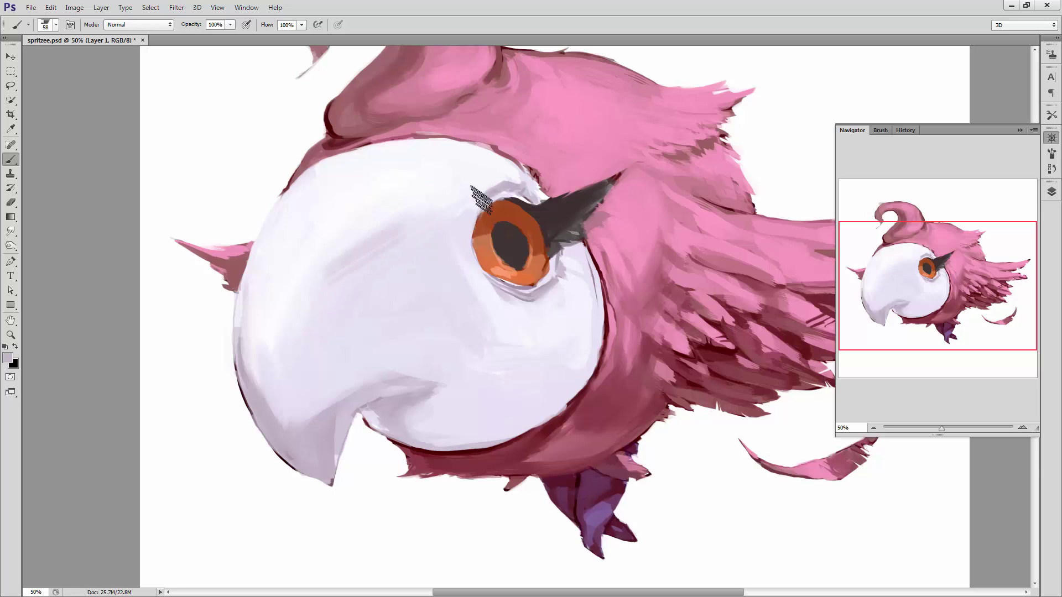
alt+click(363, 270)
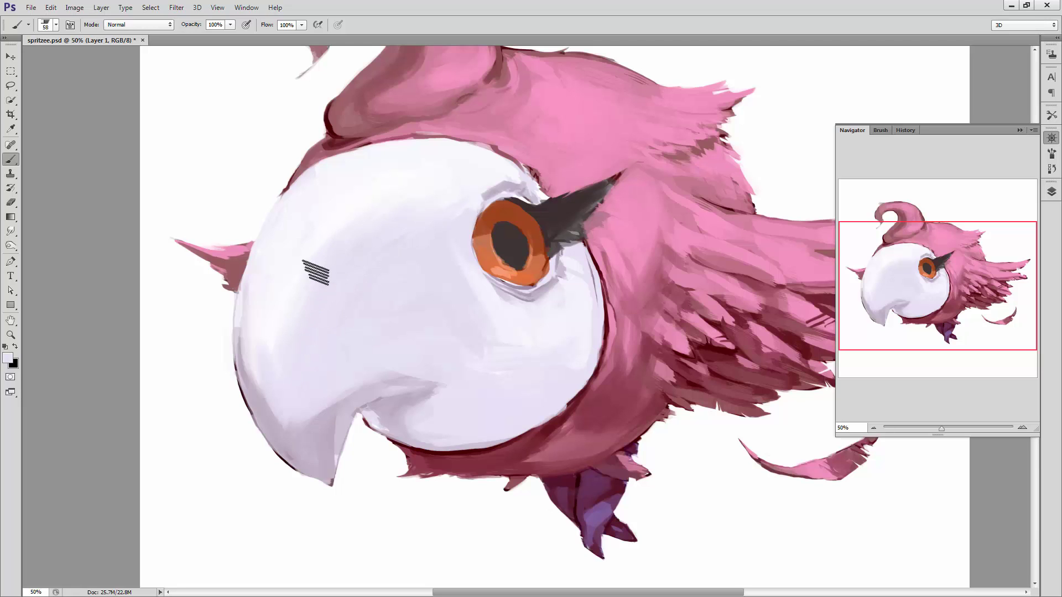
alt+click(396, 239)
alt+click(340, 417)
- Pick a near-white lilac from the face and shrink the brush to 10 px
right_click(410, 399)
click(428, 412)
click(346, 407)
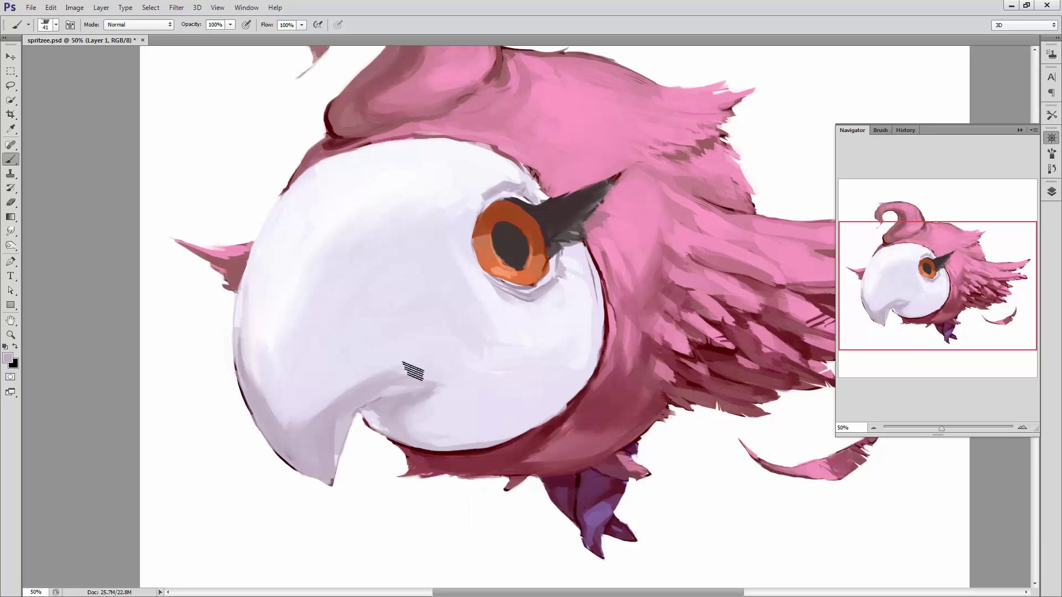
alt+click(328, 404)
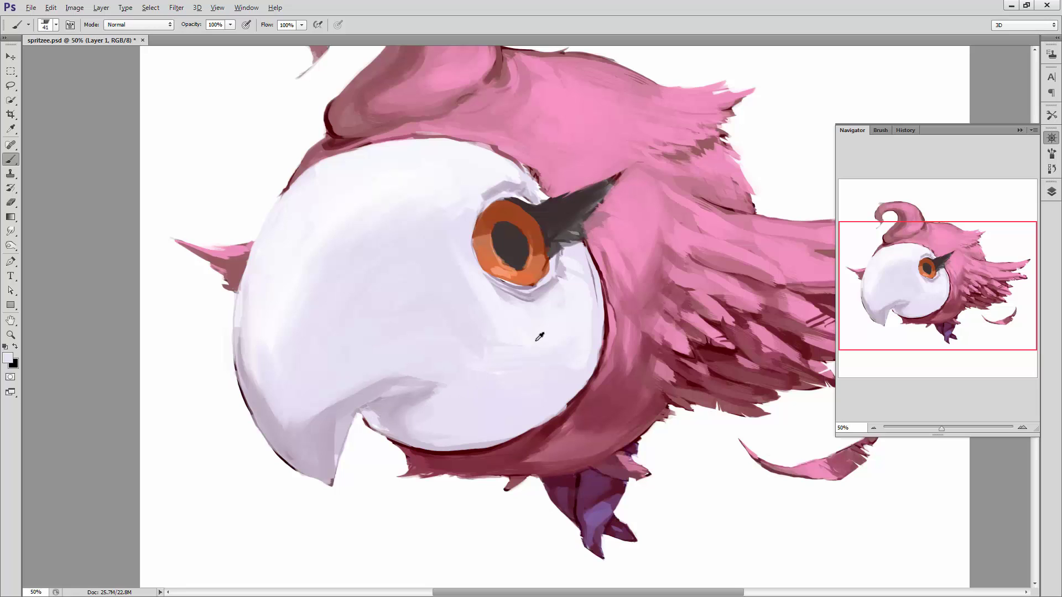
right_click(387, 412)
drag(411, 425, 372, 418)
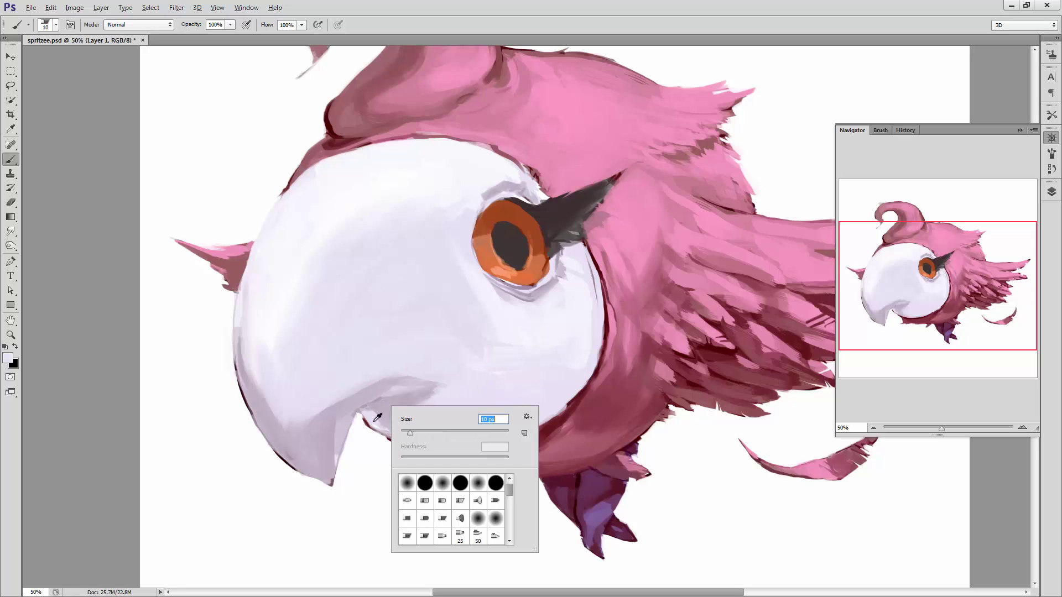
key(Return)
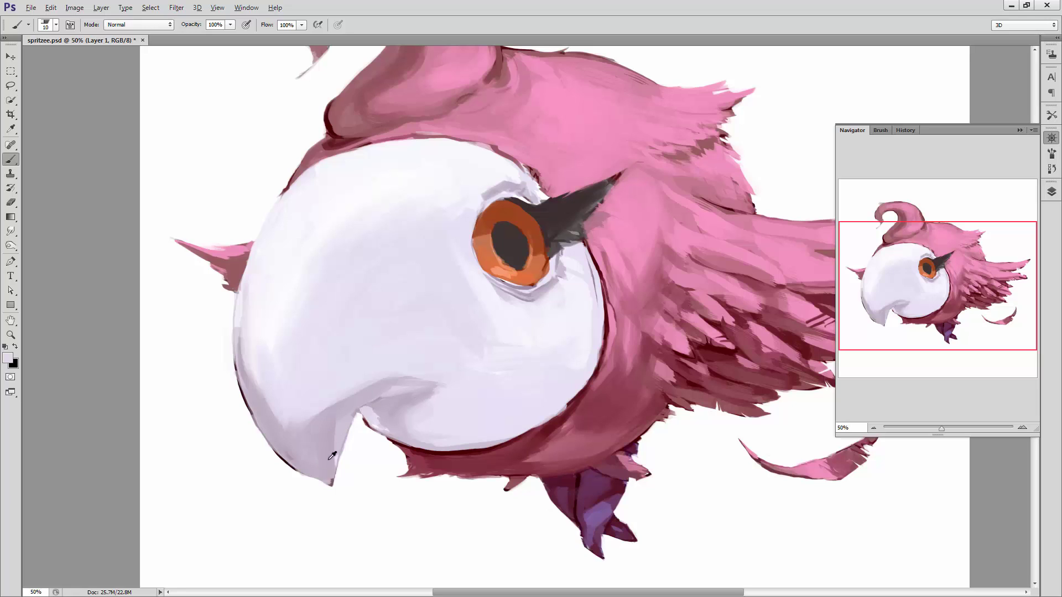
- Sample a lighter lilac from the beak and enlarge the brush to 43 px
alt+click(329, 454)
right_click(374, 419)
key(Return)
alt+click(314, 418)
right_click(491, 253)
drag(528, 277, 547, 276)
key(Return)
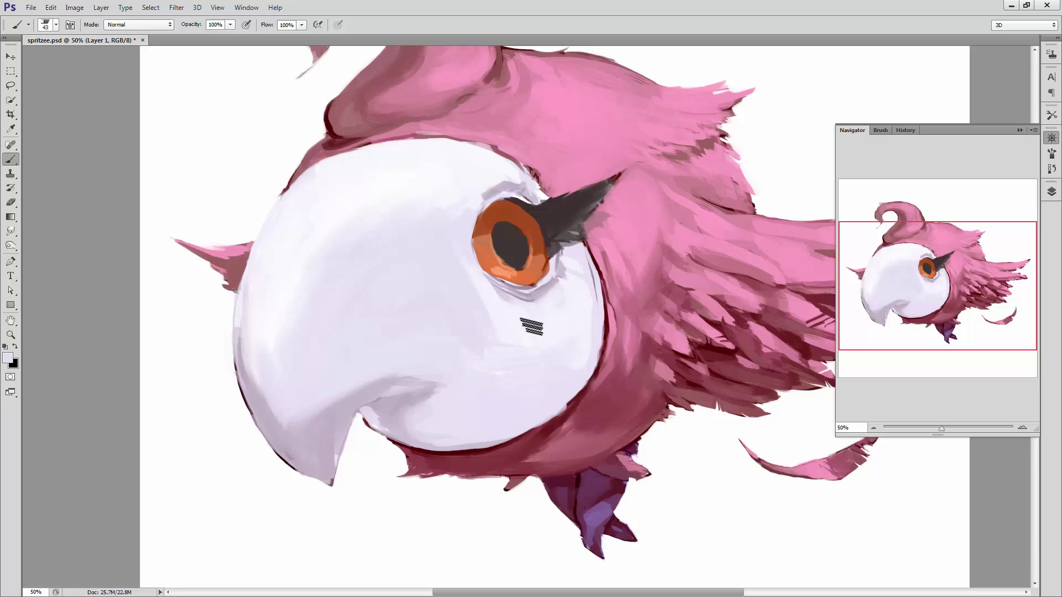
- Sample lavender-grey and near-white from below the eye, ending with a 7 px brush
alt+click(537, 292)
right_click(586, 279)
drag(619, 306, 612, 306)
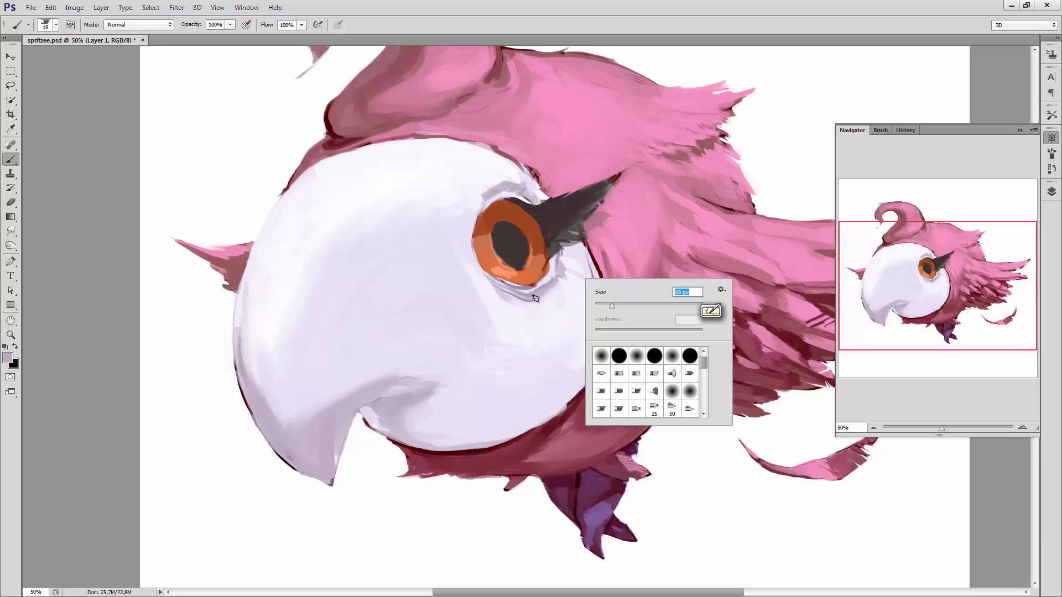
alt+click(552, 266)
right_click(553, 265)
text(7)
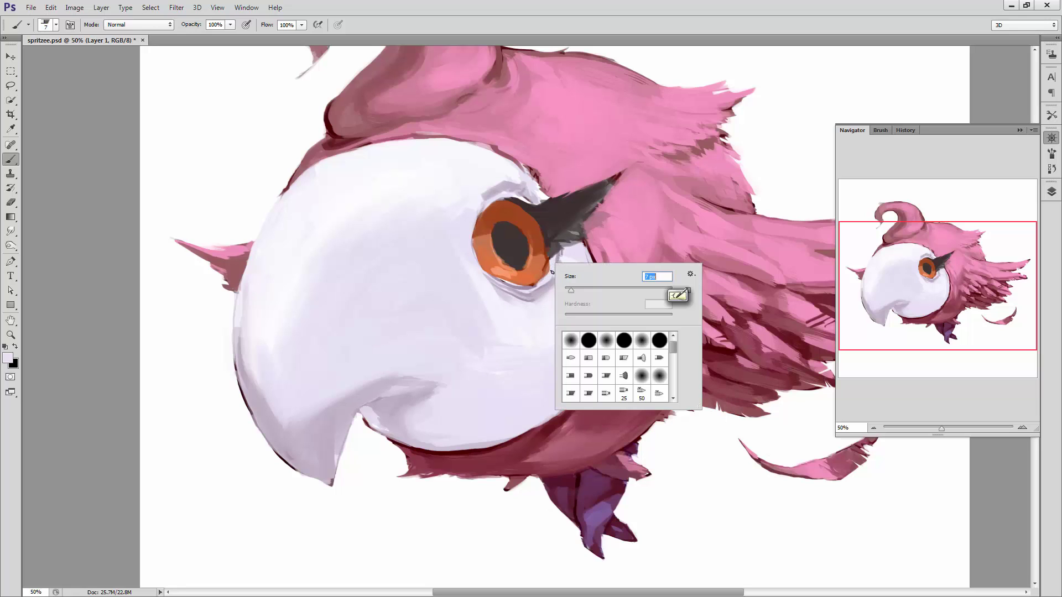
key(Return)
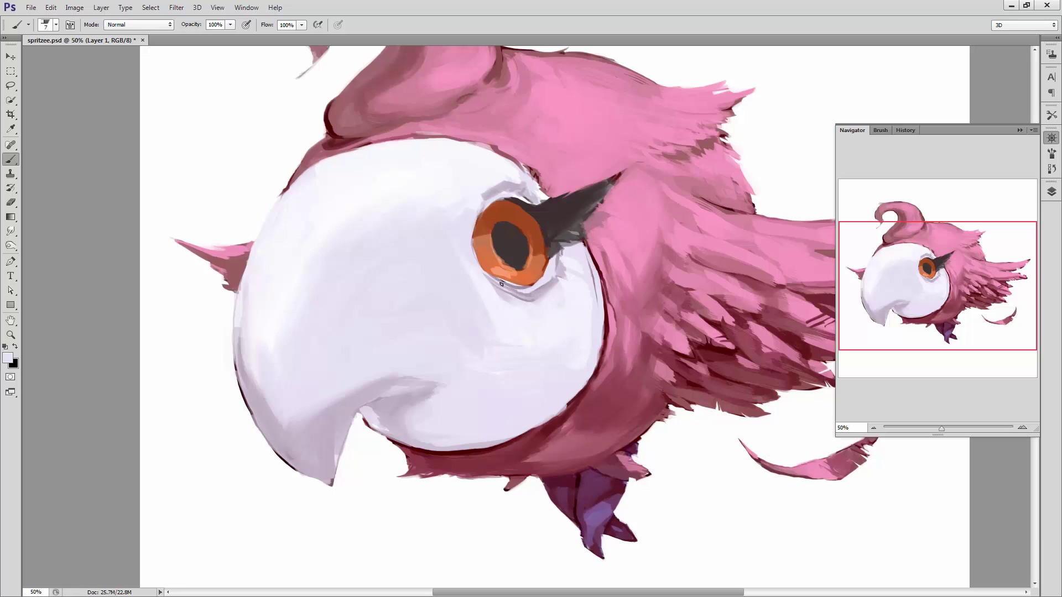
- Sample iris colours and paint lighter orange onto the lower iris
alt+click(529, 295)
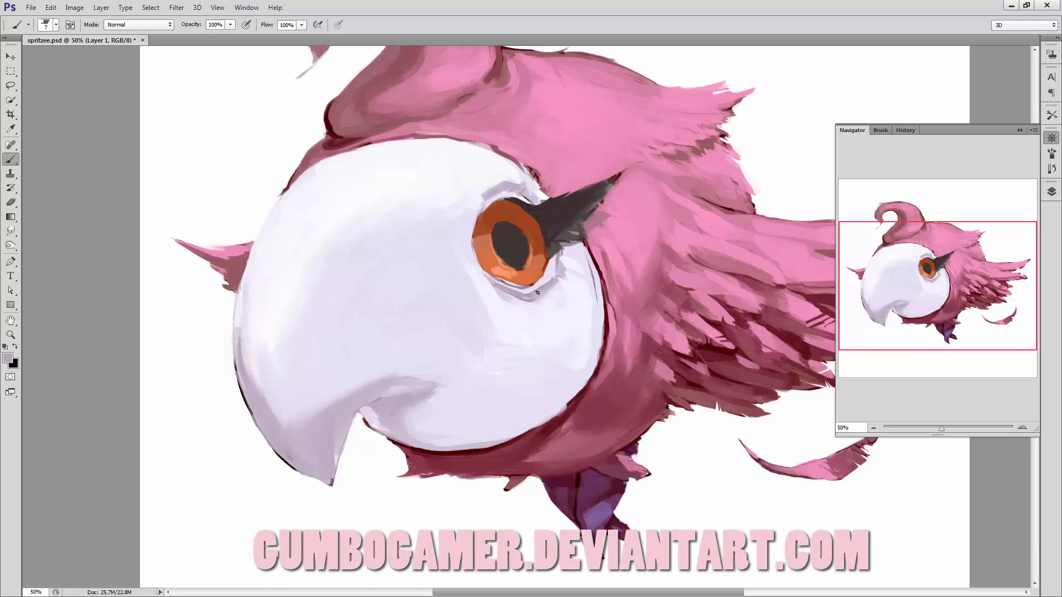
alt+click(513, 275)
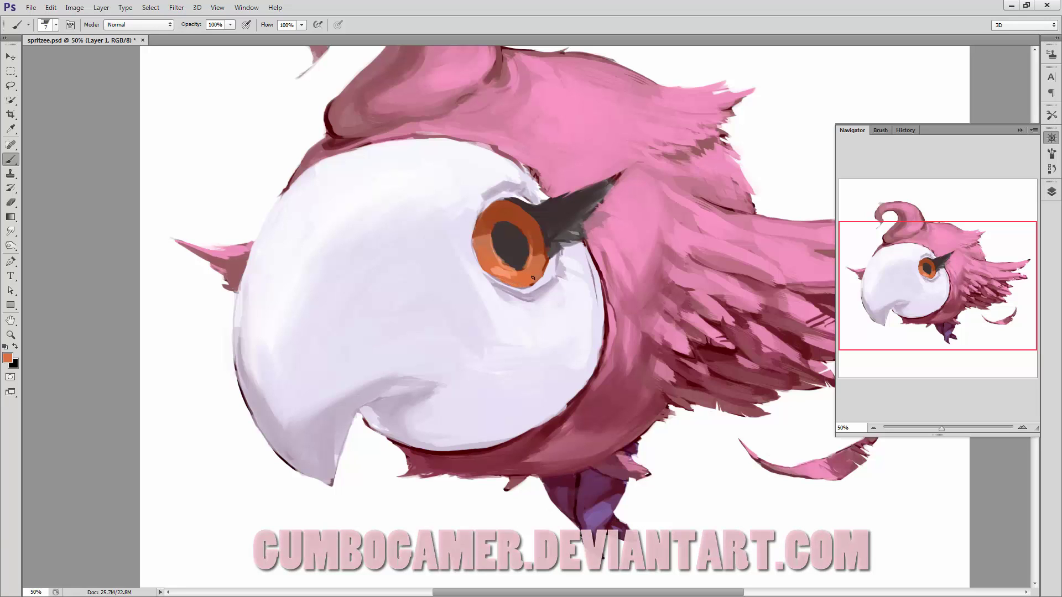
alt+click(507, 255)
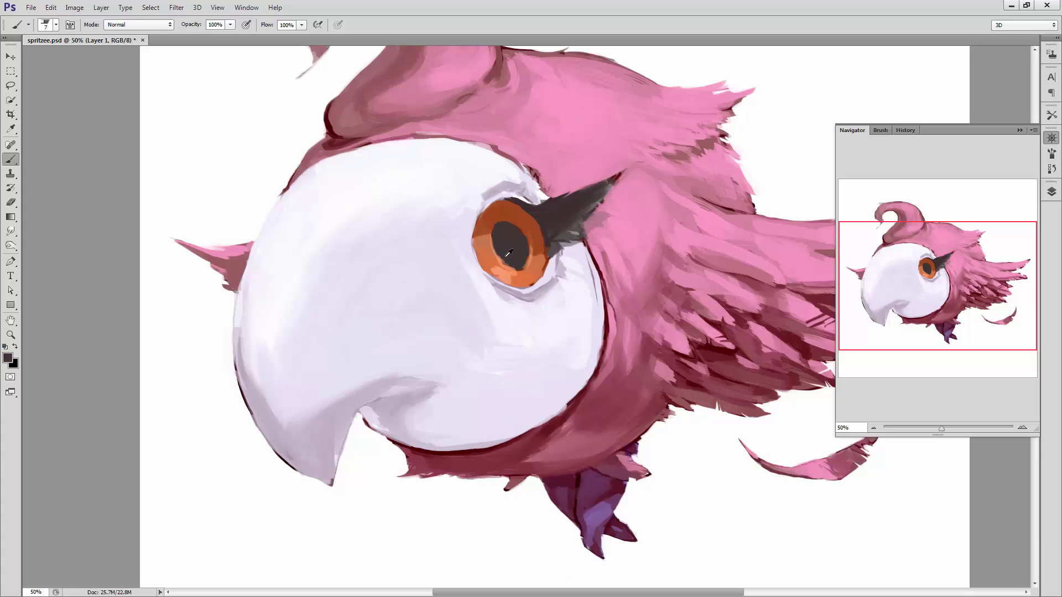
alt+click(494, 222)
alt+click(494, 253)
drag(523, 277, 493, 260)
- Sample peach-orange, darker orange and reddish-brown tones from the iris and eye rim
alt+click(506, 281)
alt+click(519, 279)
alt+click(549, 258)
alt+click(549, 246)
alt+click(477, 241)
- Sample light lavender and white tones from the face beside the eye
alt+click(552, 281)
right_click(557, 275)
click(539, 294)
alt+click(544, 315)
alt+click(562, 285)
alt+click(560, 286)
alt+click(569, 271)
alt+click(580, 277)
- Lighten the greyish shadow just below the eye with lavender and near-white
alt+click(525, 299)
drag(505, 289, 497, 285)
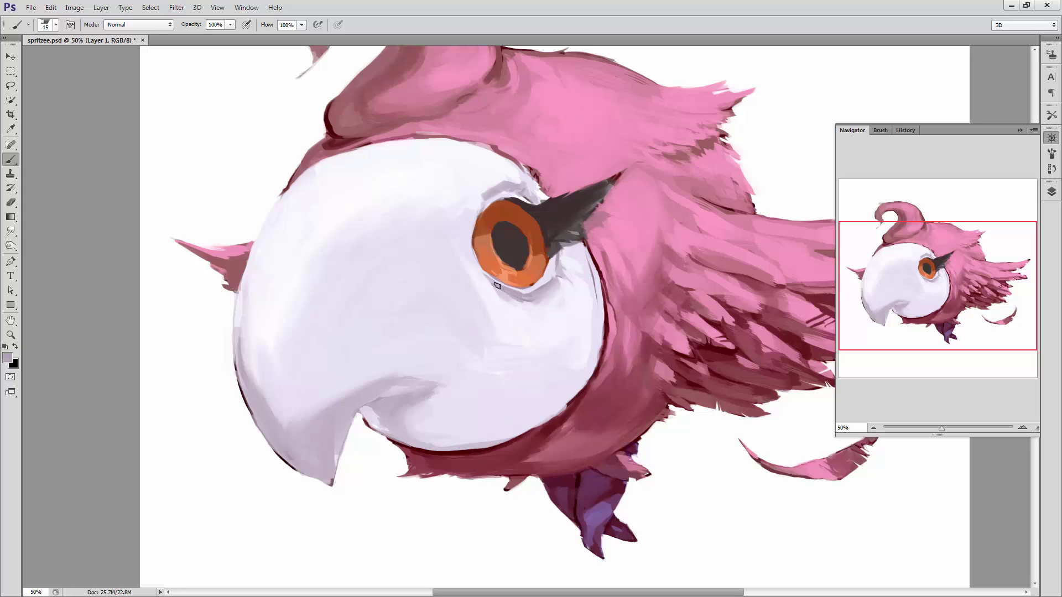
alt+click(531, 313)
alt+click(508, 287)
alt+click(496, 292)
- Paint near-white under the eye, then with a 31 px brush try and undo a stroke along its right edge
alt+click(512, 302)
drag(559, 287, 545, 300)
right_click(578, 306)
drag(609, 333, 616, 333)
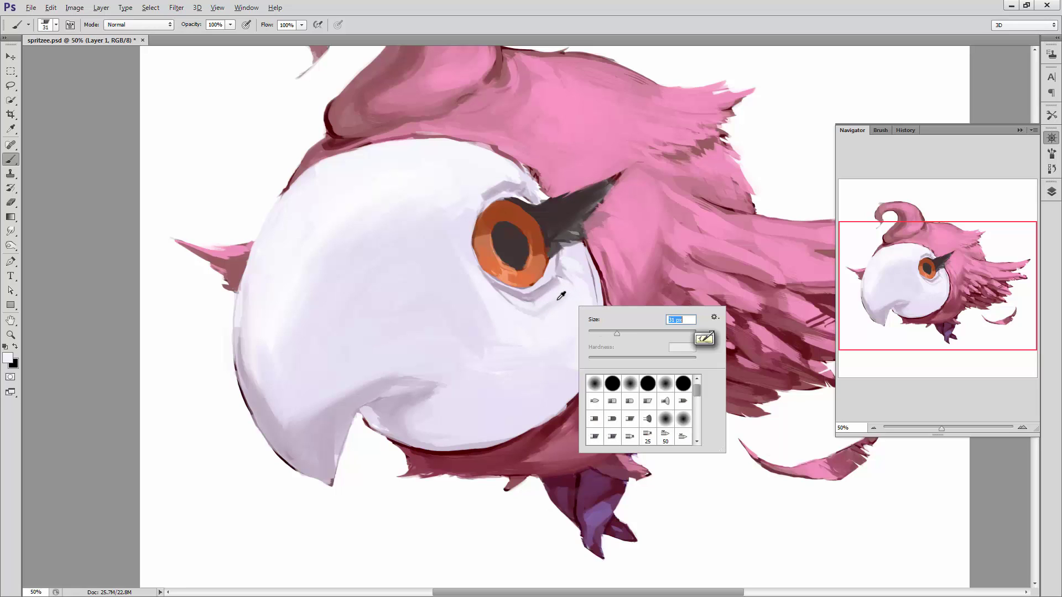
key(Return)
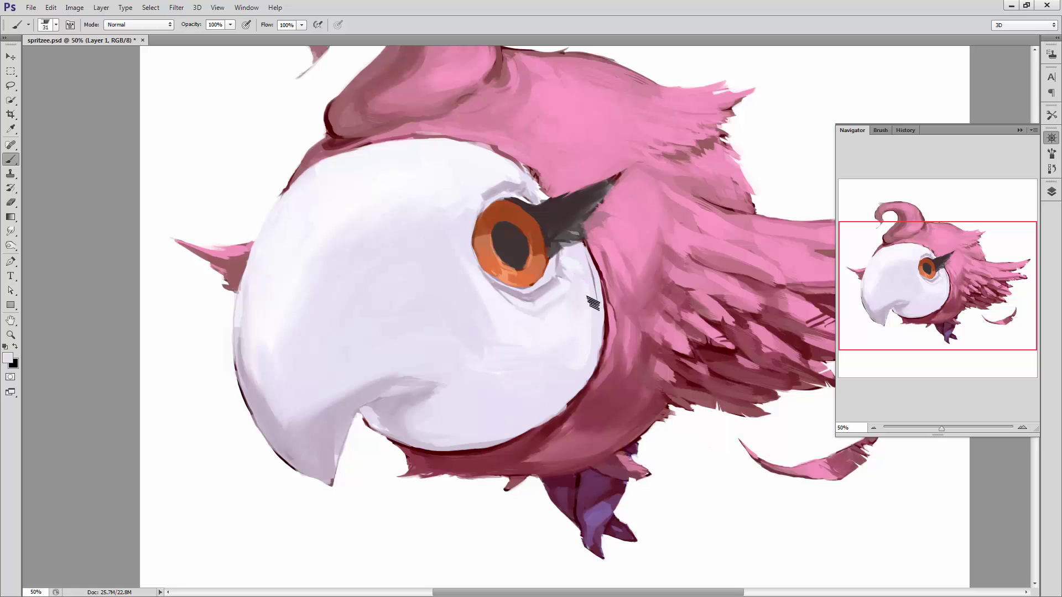
drag(591, 270, 600, 331)
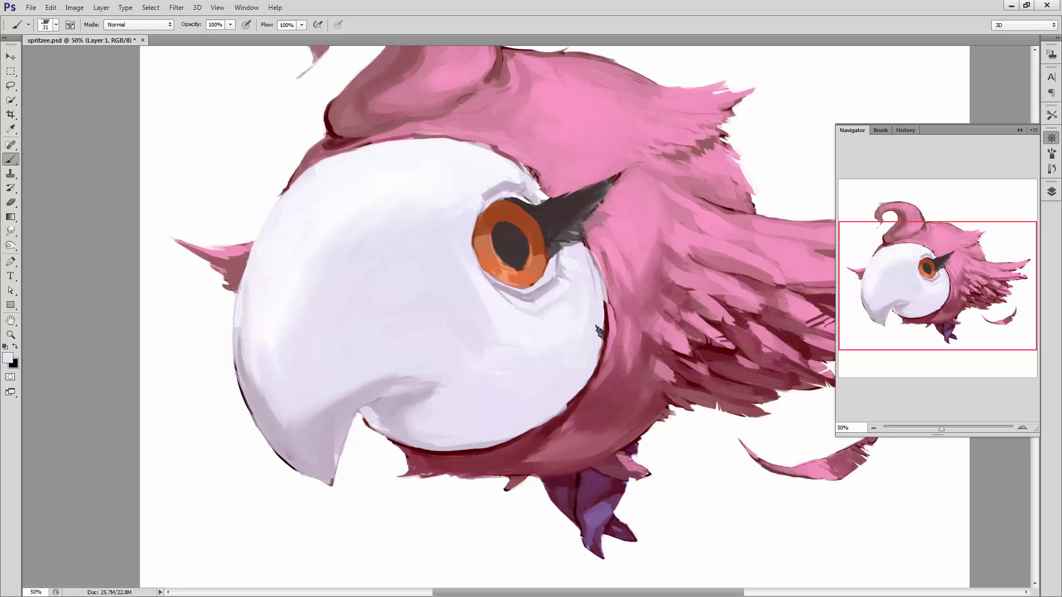
key(ctrl+z)
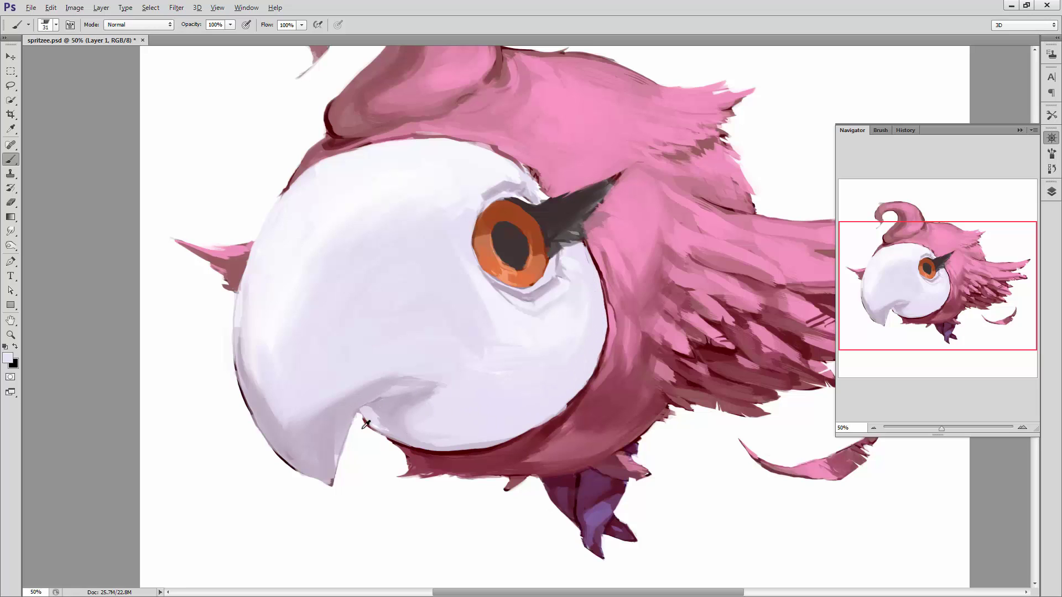
- Sample dark maroon from the beak outline with a 7 px brush for the underside line
alt+click(292, 460)
right_click(423, 387)
mouse_move(394, 435)
mouse_down()
mouse_move(387, 403)
mouse_move(424, 387)
mouse_up()
text(7)
key(Return)
alt+click(373, 398)
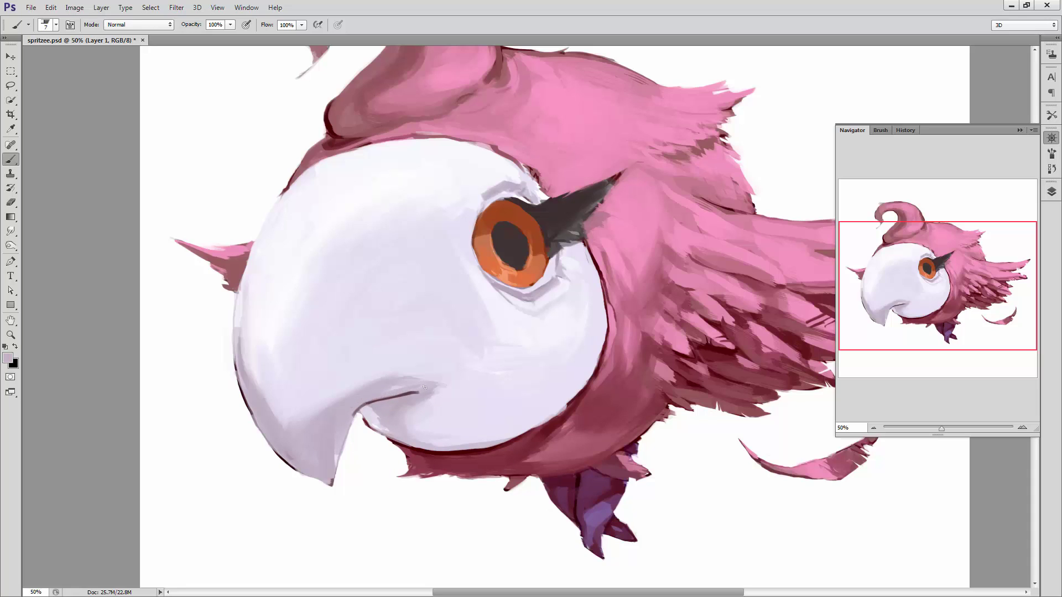
alt+click(390, 396)
- With a 20 px brush, paint a dark maroon shading line under the beak
right_click(391, 405)
drag(419, 431, 437, 431)
key(Return)
mouse_move(370, 409)
mouse_down()
mouse_move(412, 400)
mouse_move(372, 412)
mouse_move(379, 422)
mouse_move(414, 406)
mouse_up()
alt+click(391, 409)
alt+click(387, 398)
alt+click(383, 423)
alt+click(417, 395)
- Blend light lavender around the under-beak line, then reshade the area under the beak tip darker
alt+click(410, 394)
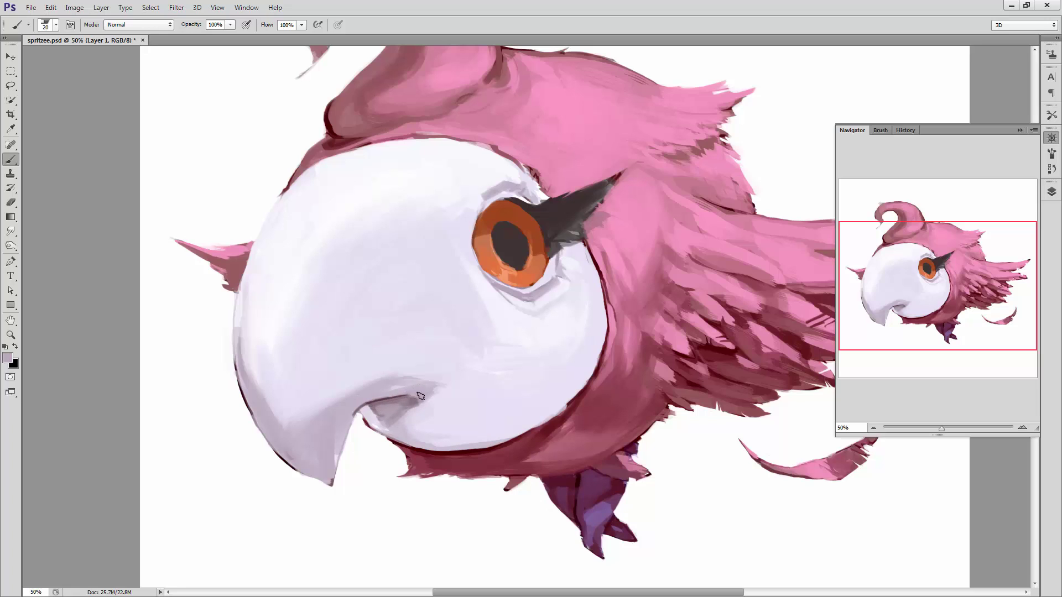
alt+click(387, 420)
alt+click(400, 426)
alt+click(403, 408)
drag(403, 408, 391, 420)
alt+click(392, 429)
alt+click(390, 425)
drag(379, 413, 409, 412)
- Brighten the face above the eye's top-left rim with a near-white tone
alt+click(366, 392)
alt+click(484, 343)
alt+click(312, 249)
alt+click(487, 188)
drag(475, 199, 508, 182)
- Sample pink feather tones above the eye using a 10 px brush
alt+click(544, 176)
alt+click(546, 191)
right_click(547, 169)
text(10)
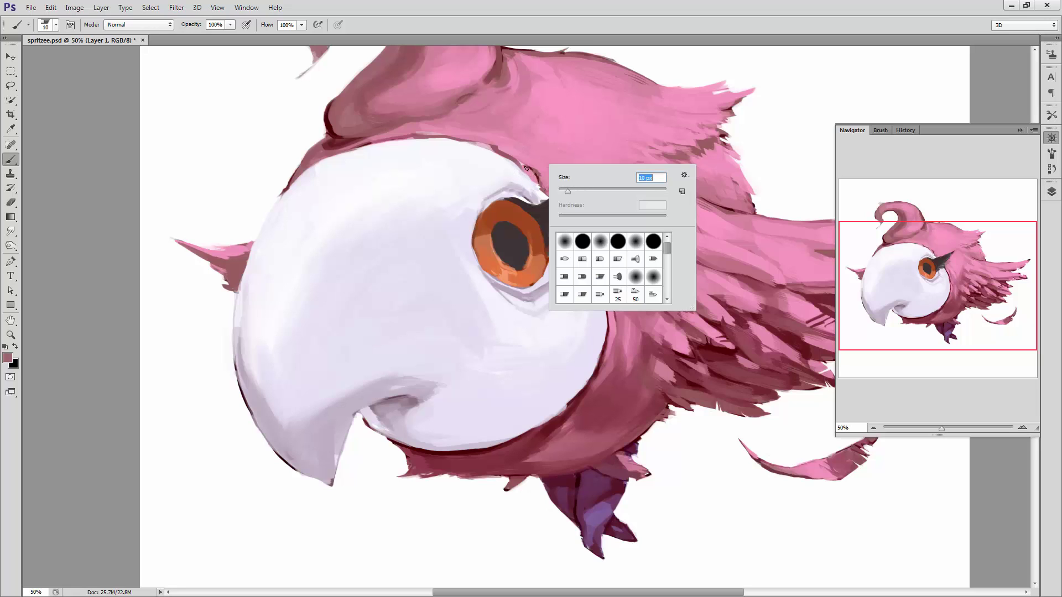
key(Return)
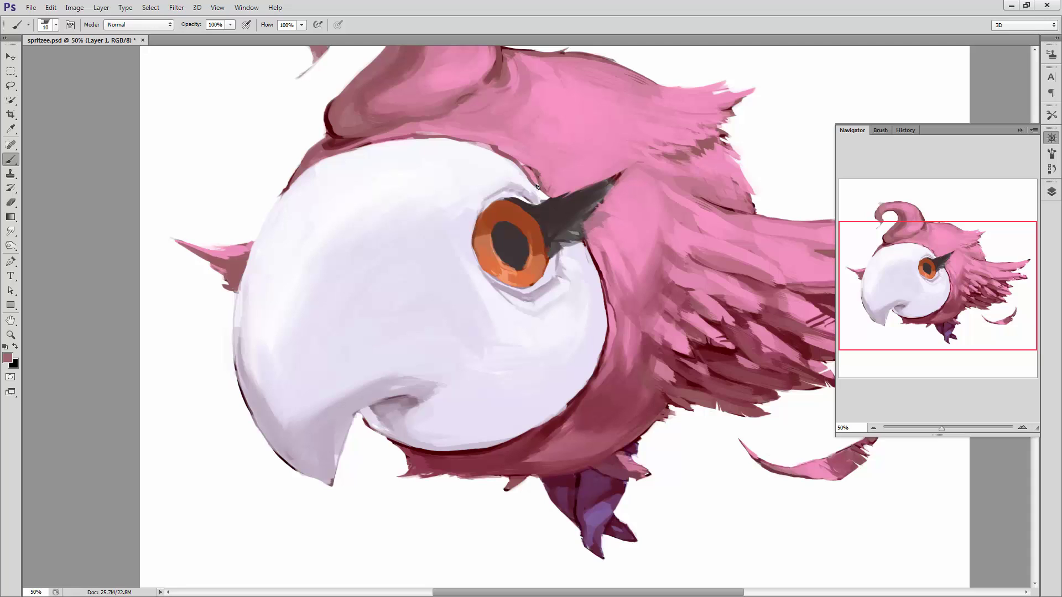
alt+click(525, 175)
alt+click(538, 182)
alt+click(526, 165)
alt+click(519, 141)
- Sample dark maroon and mauve-pink below the crest, settling on a 7 px brush
right_click(451, 131)
text(20)
key(Return)
alt+click(335, 130)
right_click(336, 110)
text(7)
key(Return)
alt+click(326, 134)
- Paint light pink from the feathers over the face edge above the eye
drag(470, 161, 481, 164)
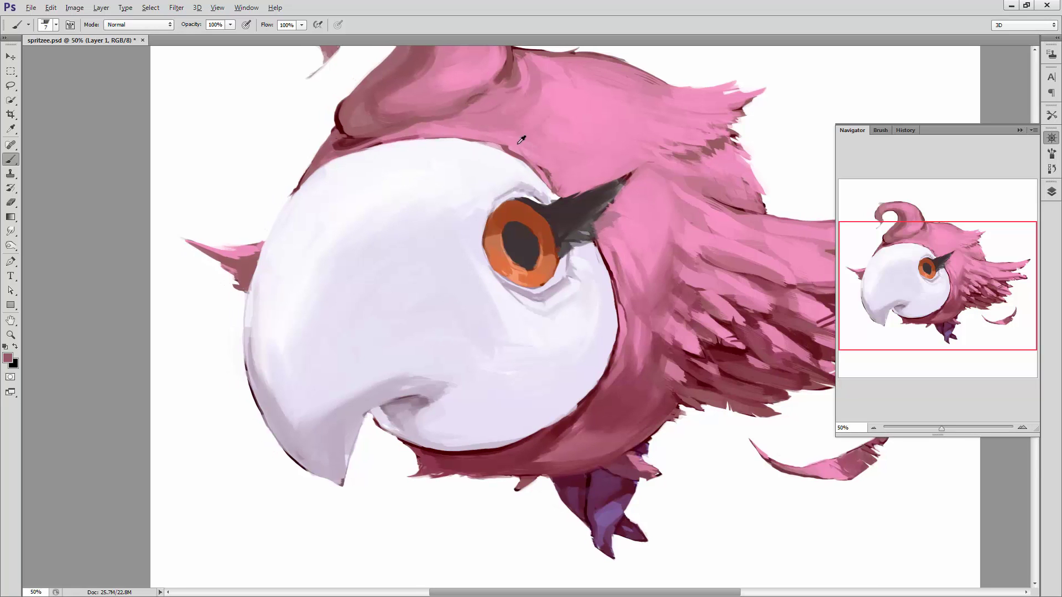
alt+click(506, 138)
drag(490, 148, 506, 157)
alt+click(478, 148)
alt+click(530, 146)
- Bring the beak into view and paint light lavender along the face's lower edge at 15 px
drag(503, 178, 464, 163)
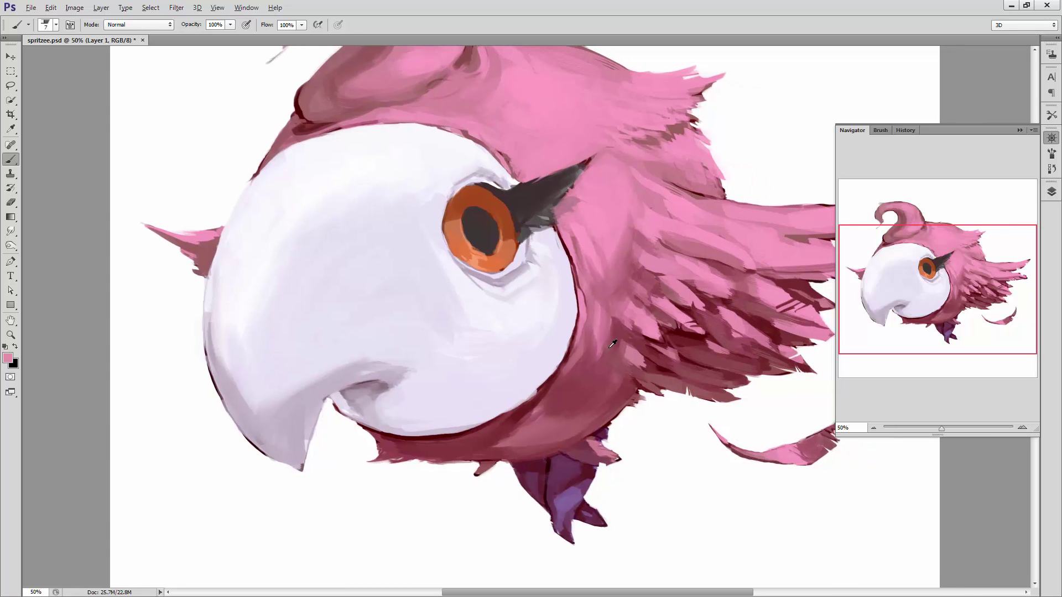
drag(454, 431, 502, 381)
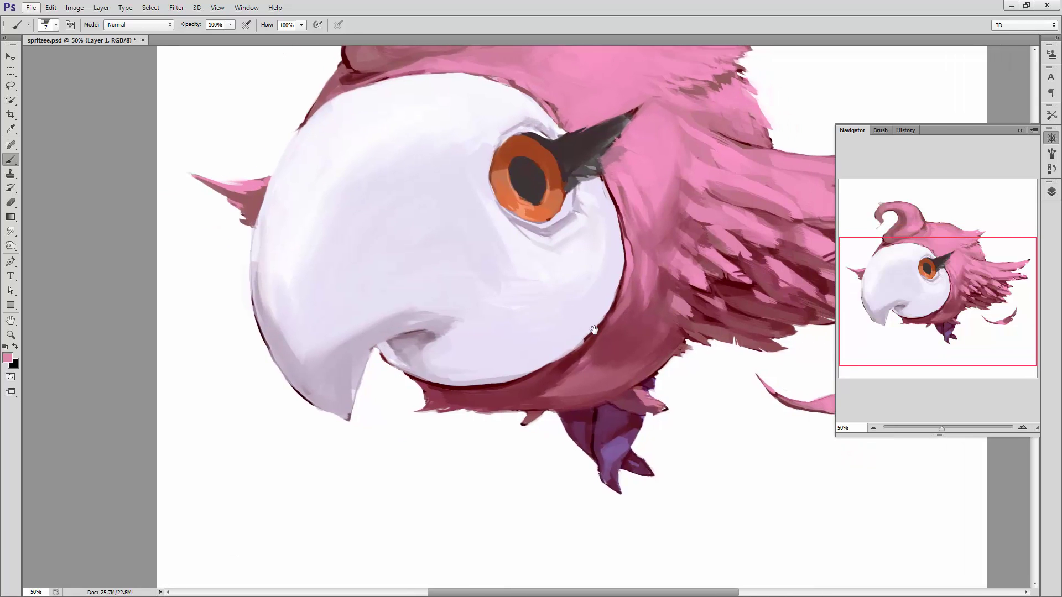
alt+click(437, 380)
right_click(463, 392)
key(Return)
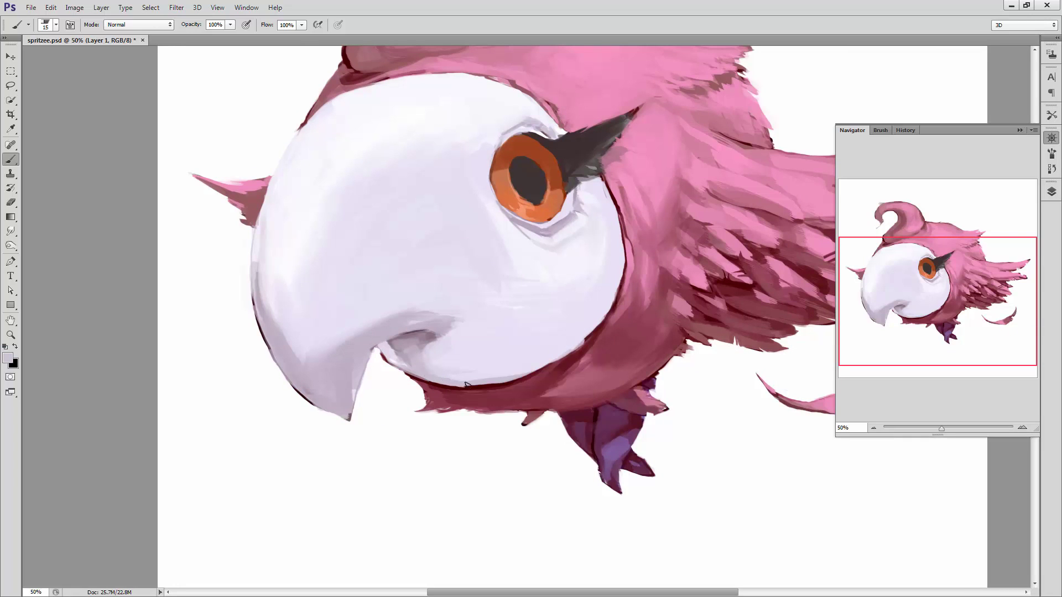
mouse_move(464, 386)
mouse_down()
mouse_move(545, 361)
mouse_move(517, 367)
mouse_up()
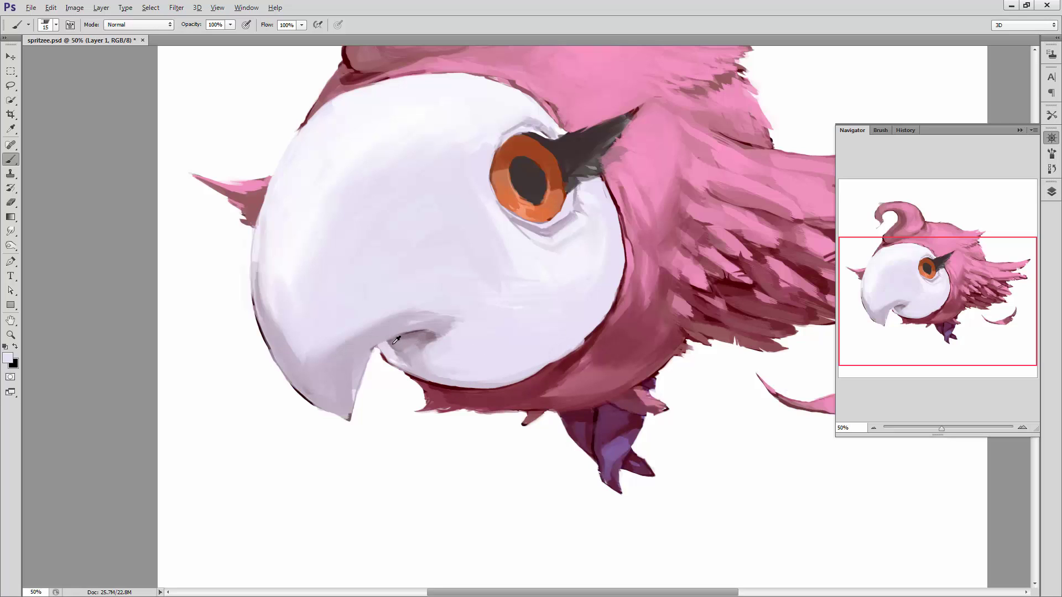
- Lighten the dark shadow under the beak with mauve and very light lavender strokes
alt+click(421, 328)
drag(392, 344, 408, 341)
alt+click(400, 352)
drag(425, 334, 402, 340)
alt+click(391, 327)
alt+click(418, 340)
drag(372, 341, 448, 327)
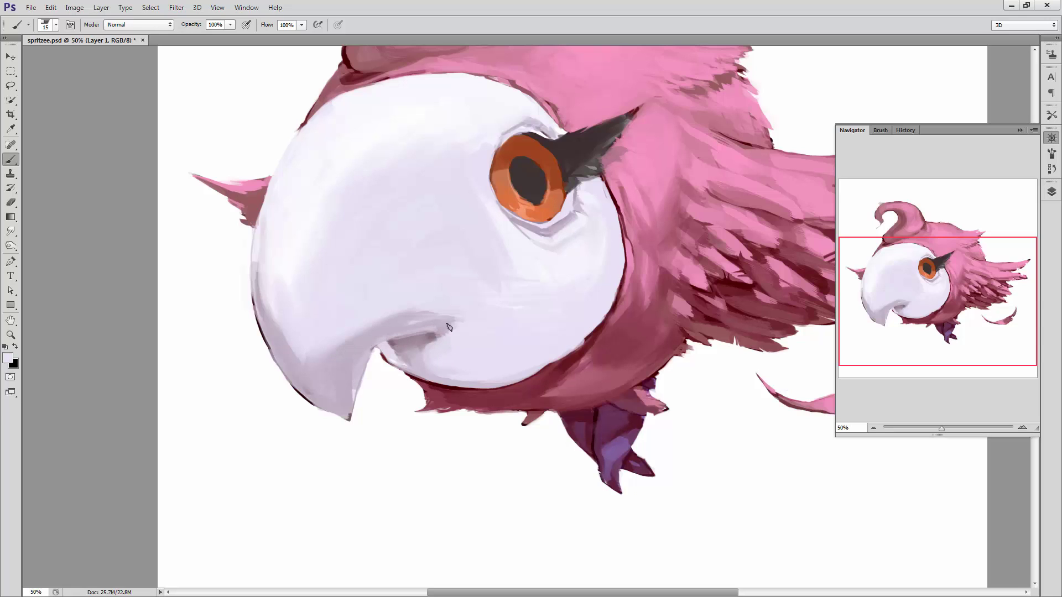
- Soften the end of the beak crease with lighter lavender
alt+click(387, 328)
alt+click(440, 351)
drag(453, 317, 444, 323)
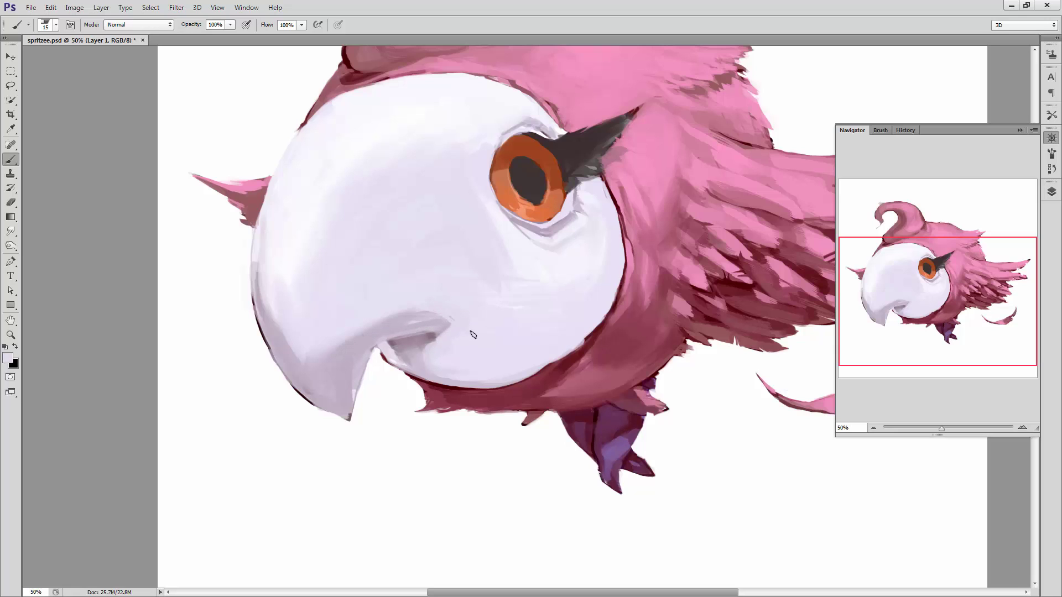
alt+click(435, 332)
alt+click(391, 342)
alt+click(391, 348)
- Shade along the lower beak crease with darker mauve using a 31 px brush
right_click(442, 366)
drag(445, 367, 456, 367)
key(Return)
alt+click(408, 348)
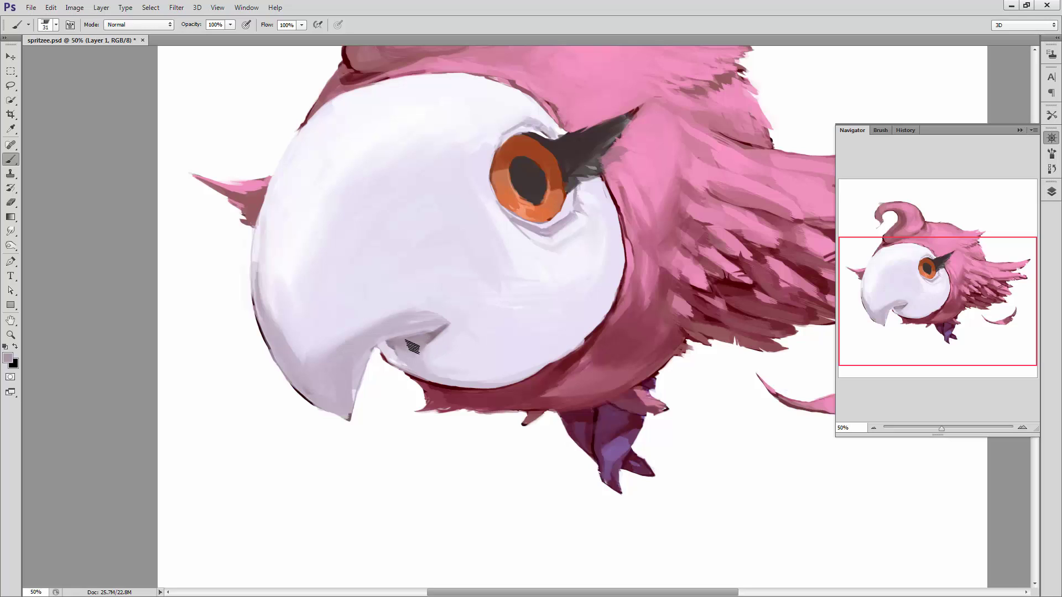
mouse_move(437, 366)
mouse_down()
mouse_move(481, 369)
mouse_move(459, 381)
mouse_move(486, 368)
mouse_up()
alt+click(429, 376)
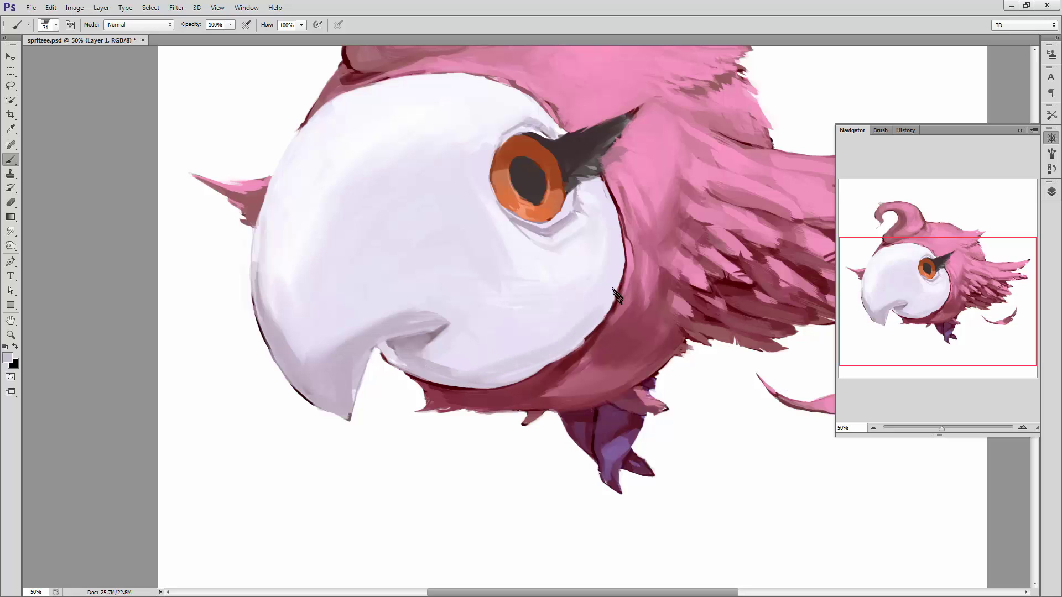
- Lighten the lower beak edge using lavender tones sampled from the beak
alt+click(482, 371)
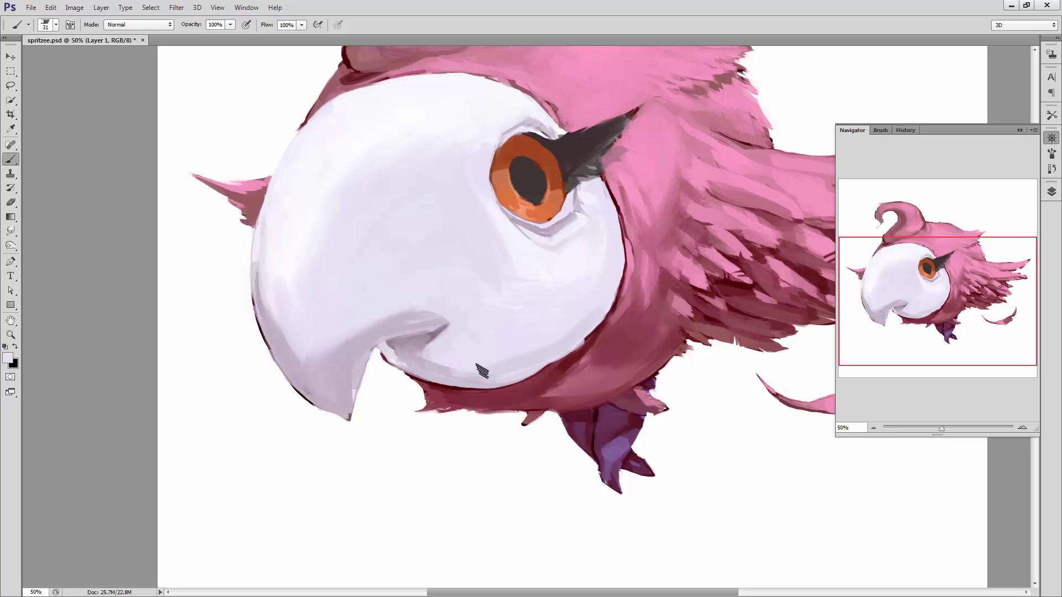
alt+click(394, 356)
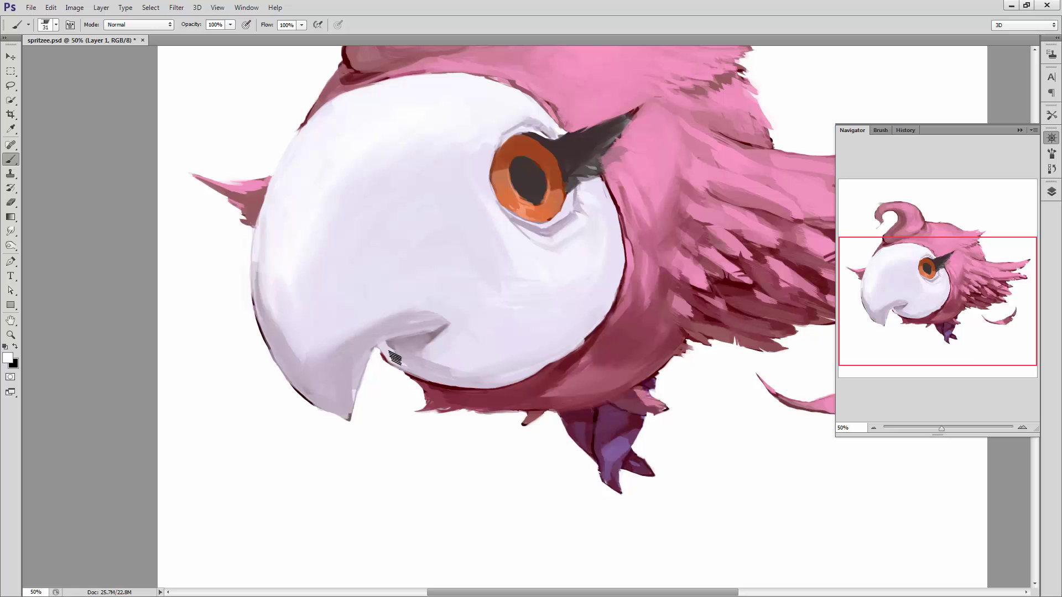
alt+click(455, 354)
alt+click(463, 367)
alt+click(317, 351)
alt+click(306, 375)
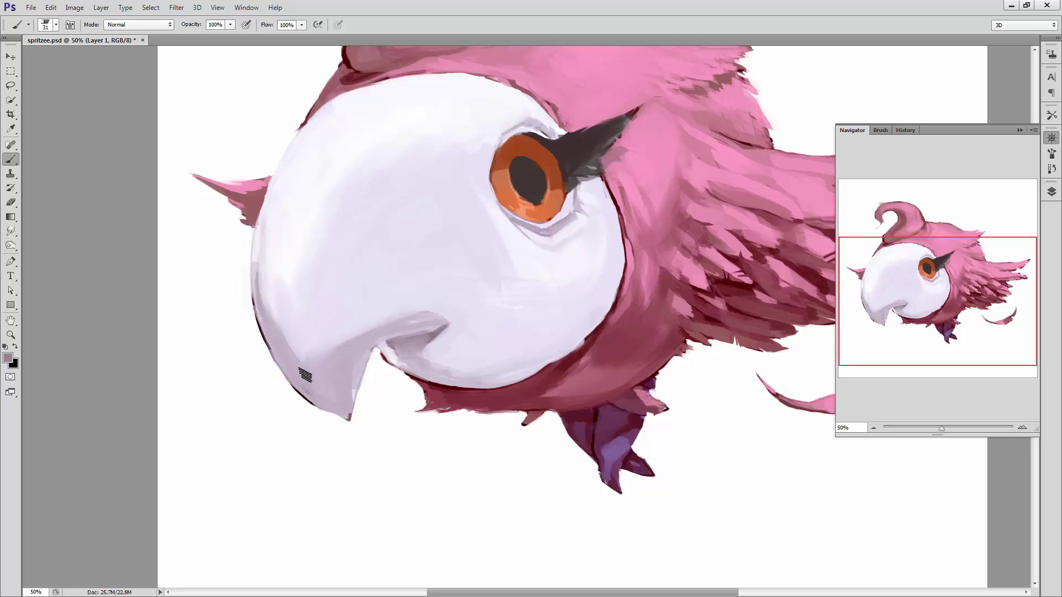
mouse_move(379, 337)
mouse_down()
mouse_move(313, 390)
mouse_move(352, 381)
mouse_up()
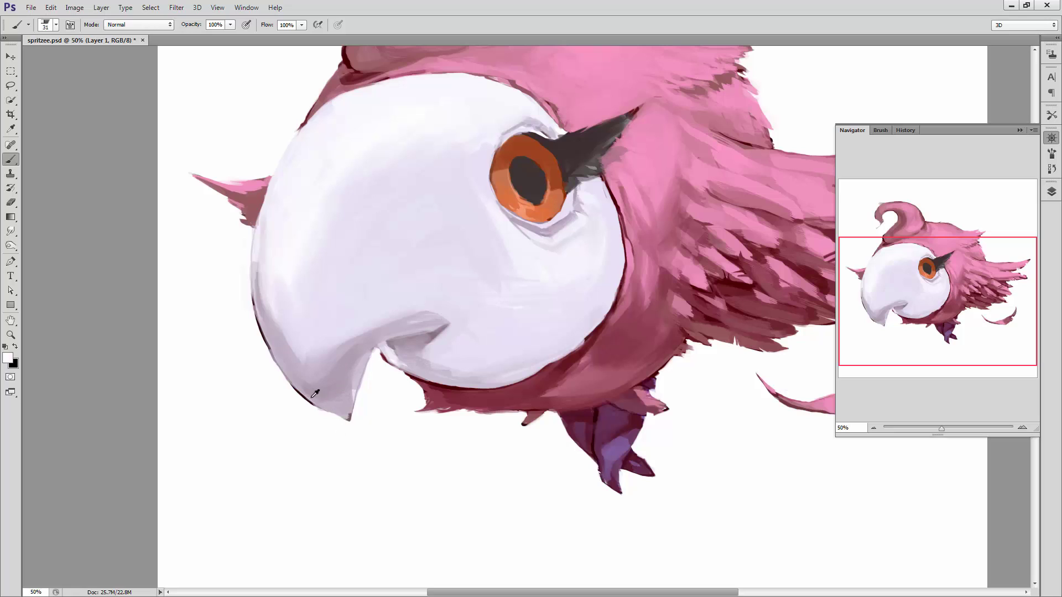
- Repaint the beak tip with a 15 px brush, then sample white and lavender-grey
right_click(380, 373)
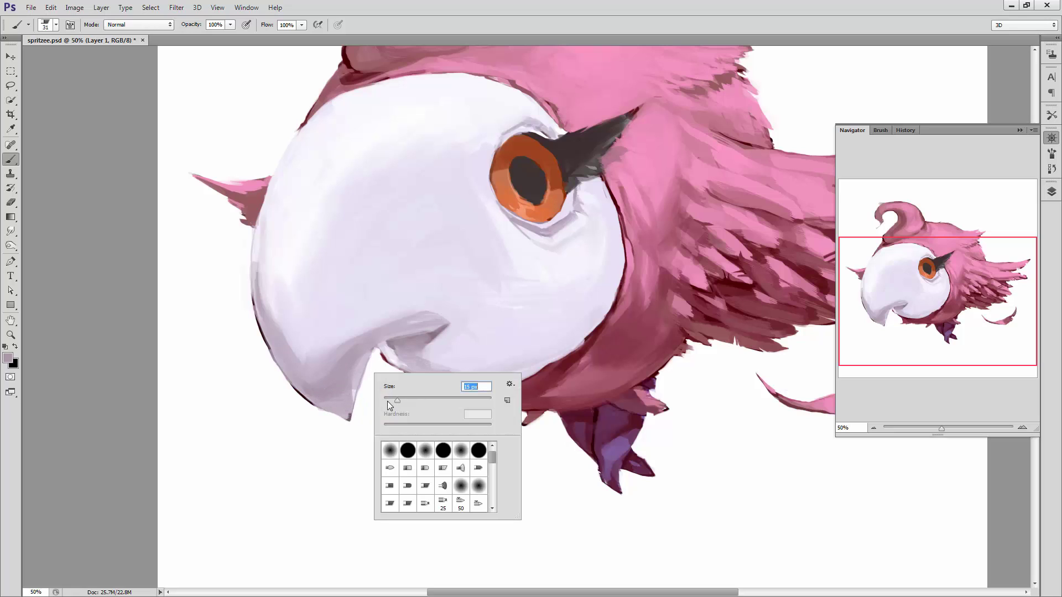
key(Return)
mouse_move(325, 409)
mouse_down()
mouse_move(351, 423)
mouse_move(366, 395)
mouse_up()
alt+click(365, 425)
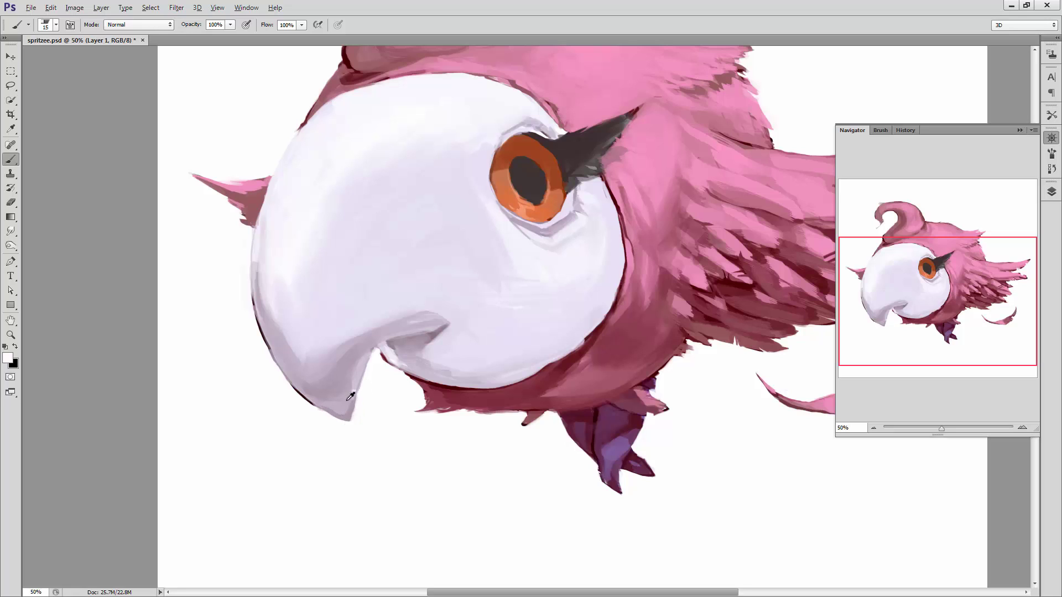
alt+click(350, 396)
- Pick near-white lavender, bring the upper face into view, and set a 54 px brush
right_click(327, 382)
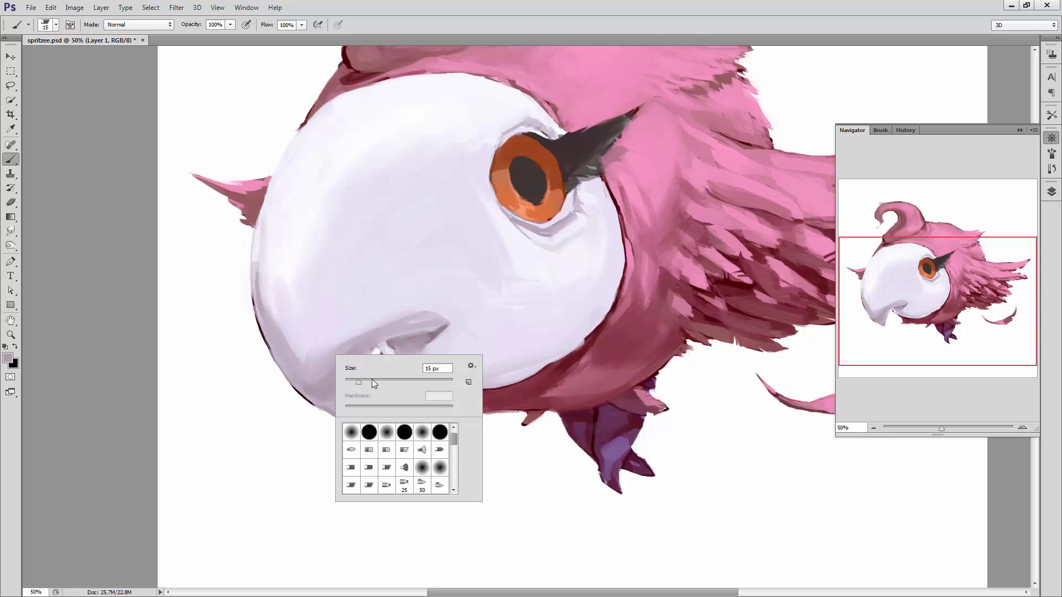
drag(417, 390, 428, 390)
key(Return)
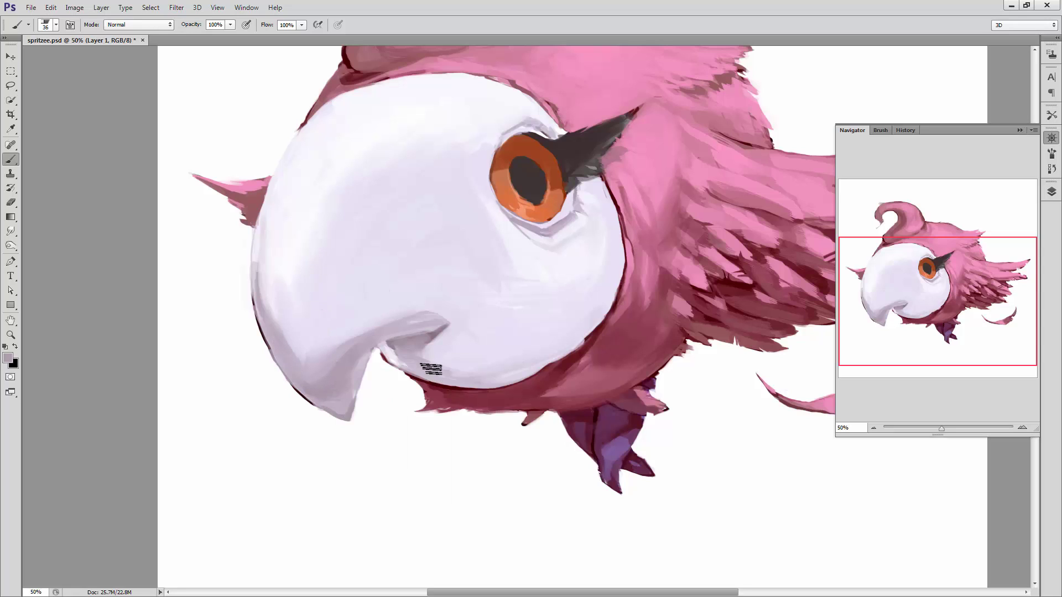
alt+click(352, 353)
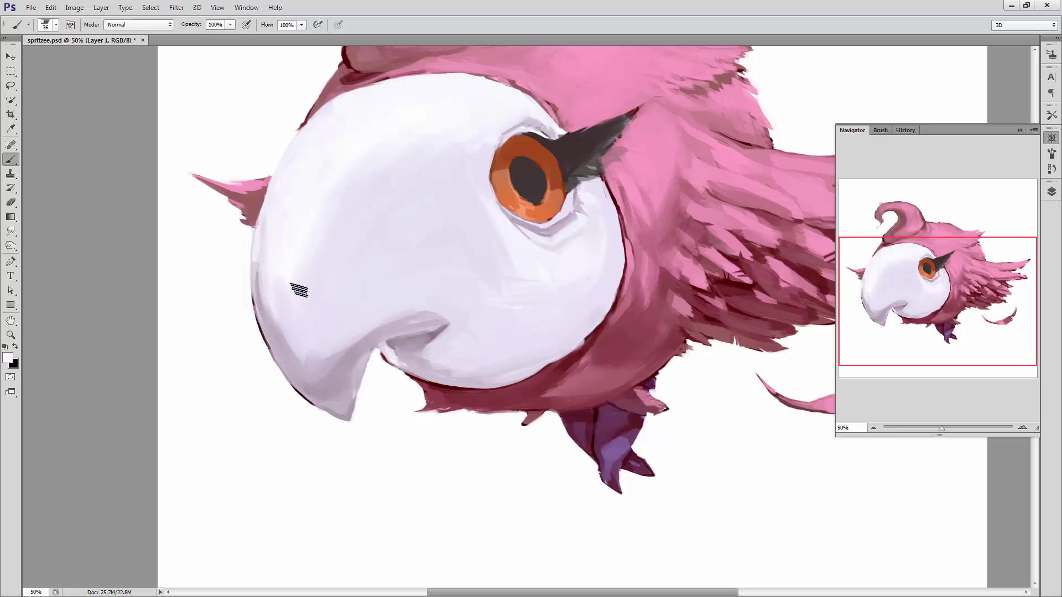
drag(474, 230, 419, 241)
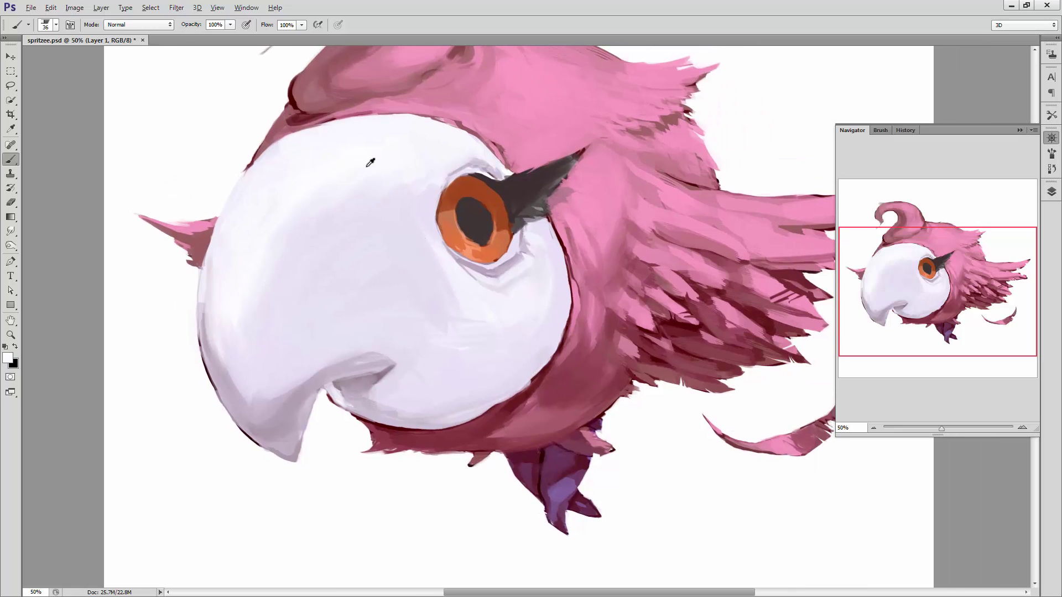
right_click(391, 138)
drag(430, 174, 437, 174)
key(Return)
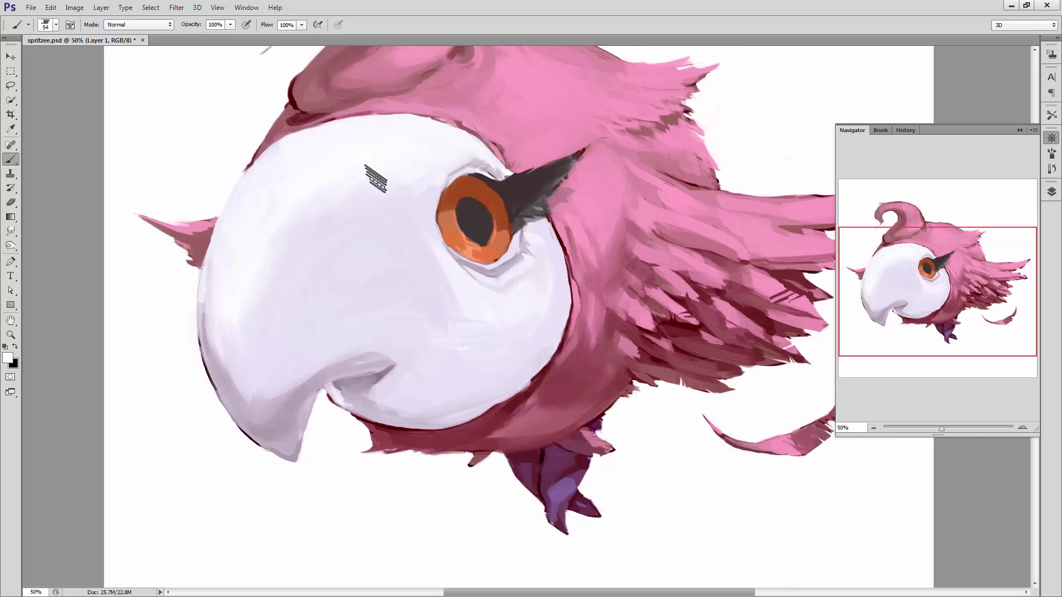
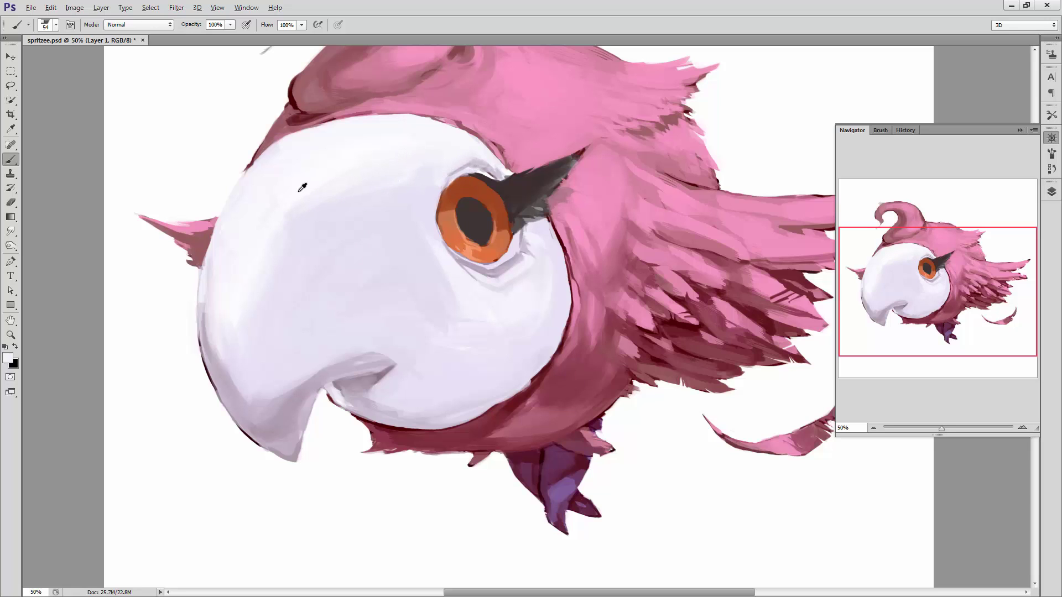
- Paint a light stroke on the beak using its sampled pale colour
alt+click(280, 203)
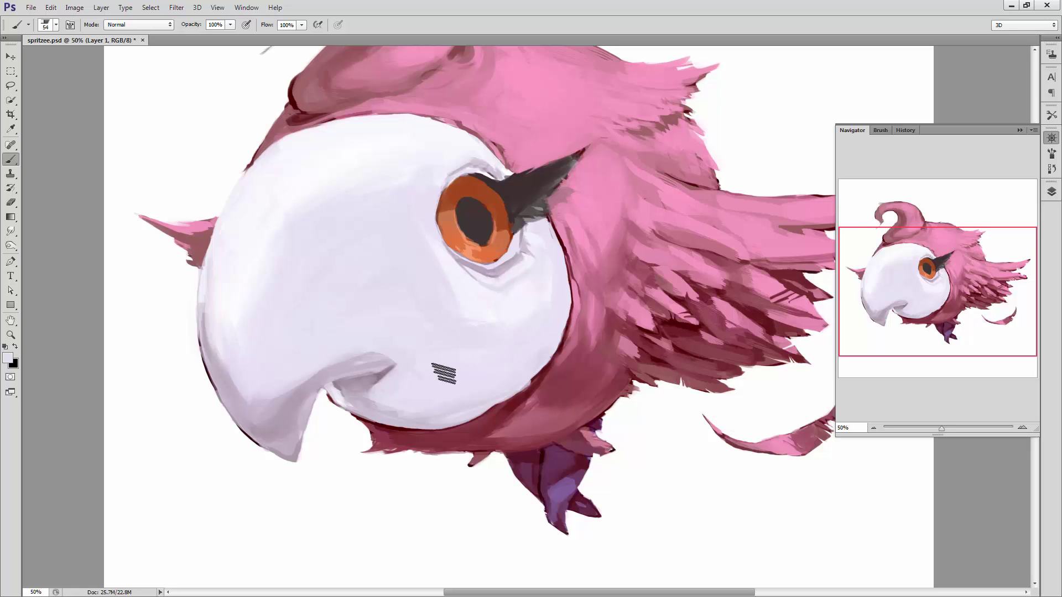
drag(485, 351, 535, 339)
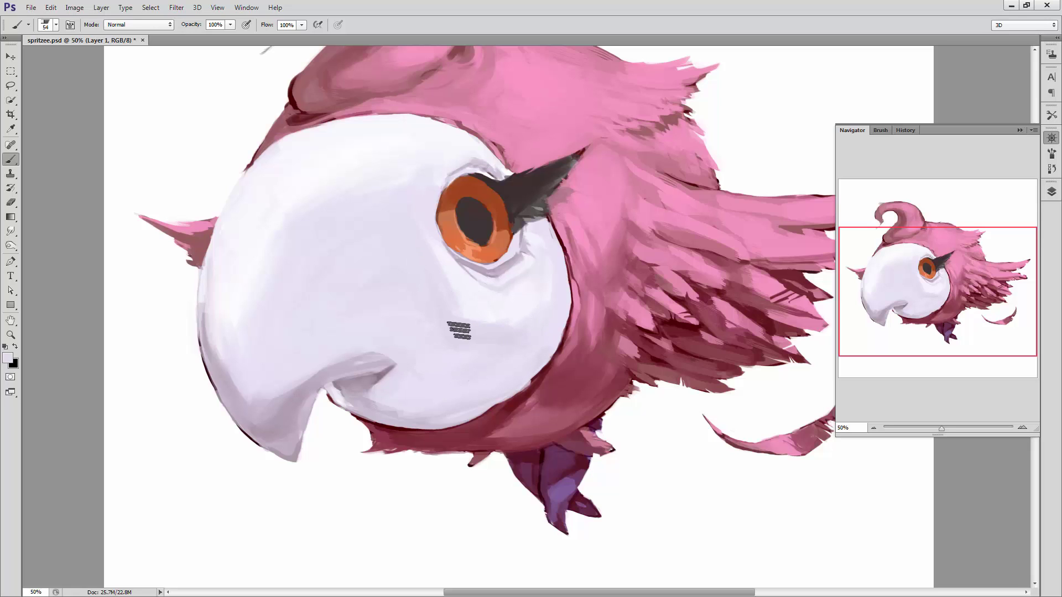
scroll(403, 237, up, 3)
- Outline the iris's top-left edge in reddish brown, then soften it with lavender
alt+click(481, 255)
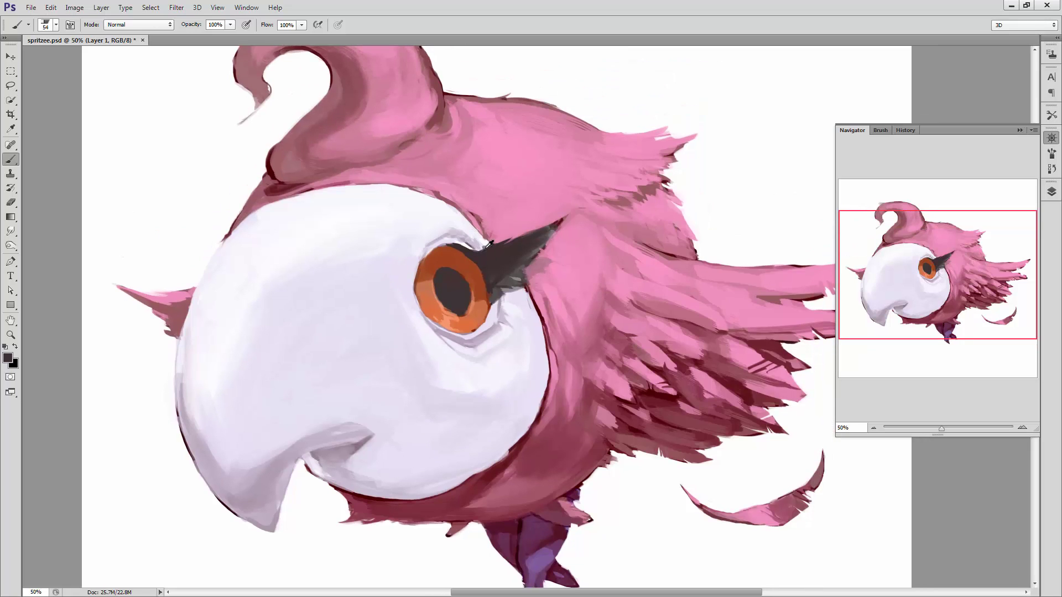
right_click(480, 276)
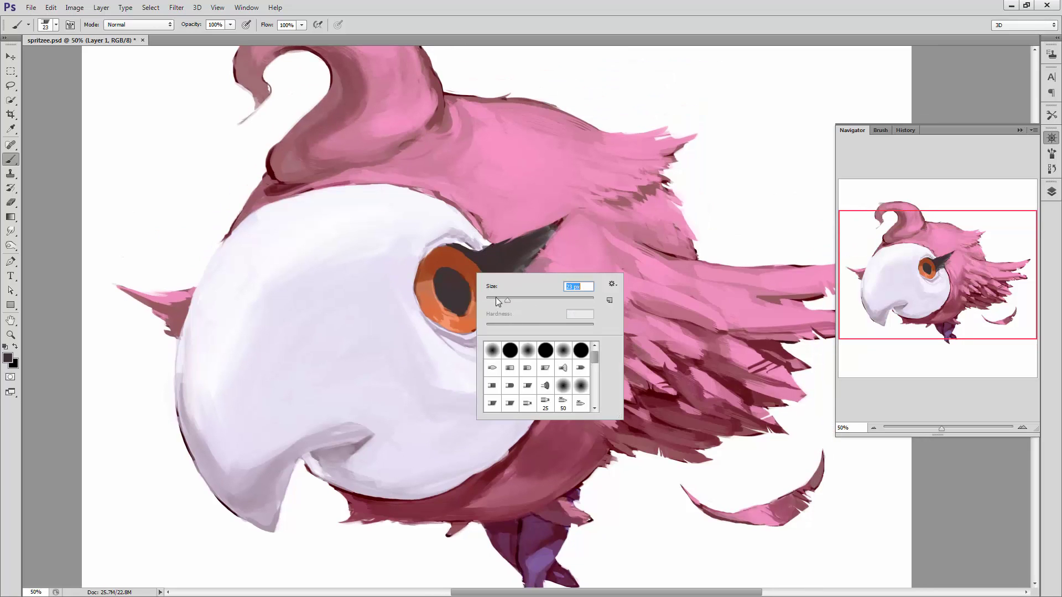
alt+click(420, 270)
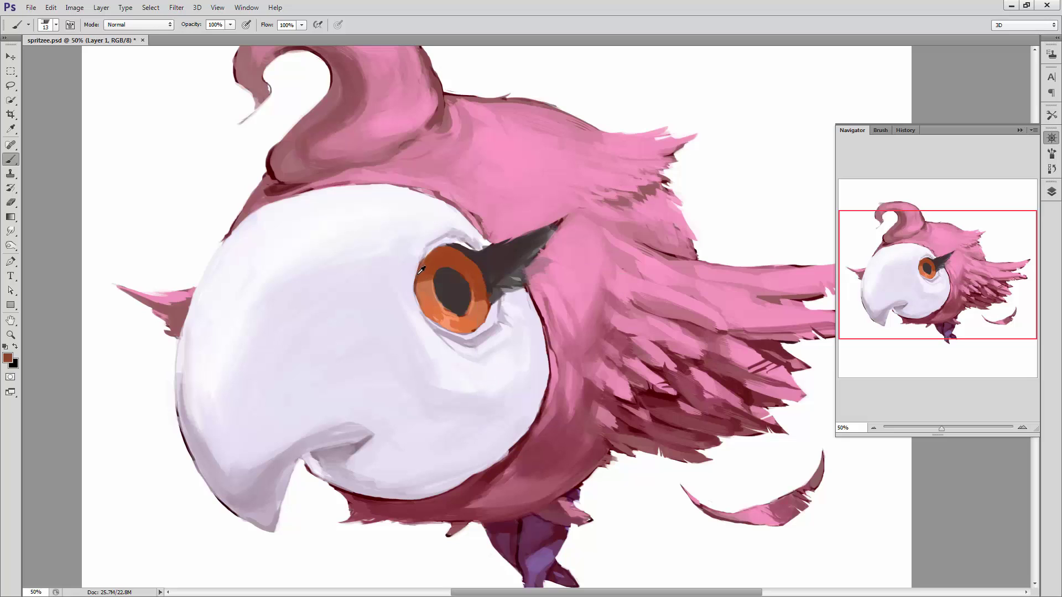
drag(424, 266, 434, 249)
alt+click(487, 335)
drag(421, 263, 424, 245)
- Repaint the eye-socket rim above the iris in greyish mauve, with the brush shrunk to 6 px
alt+click(338, 450)
mouse_move(423, 247)
mouse_down()
mouse_move(445, 232)
mouse_move(416, 259)
mouse_up()
alt+click(420, 239)
right_click(470, 237)
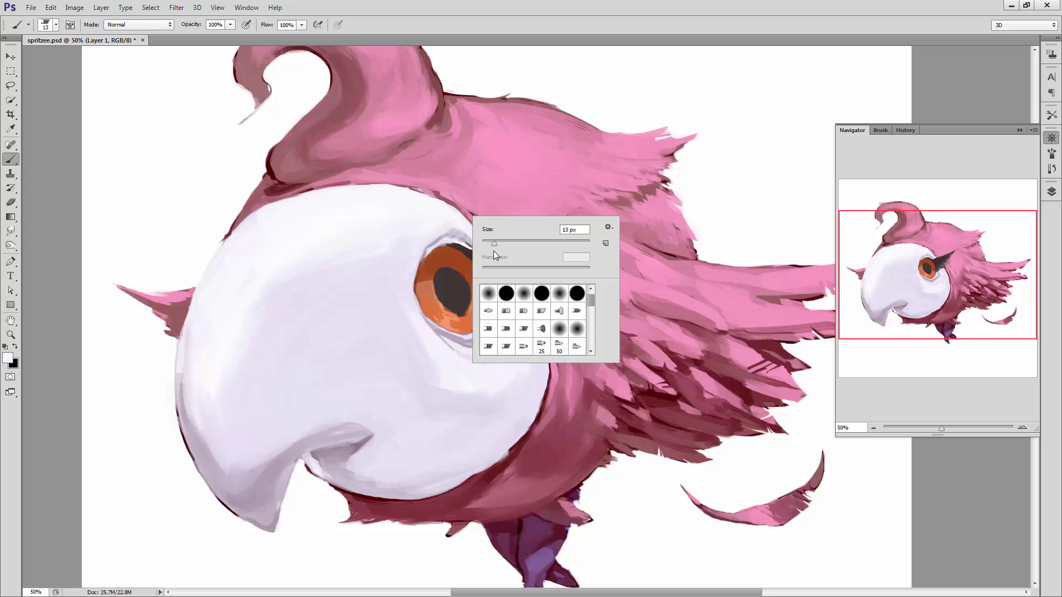
drag(494, 243, 490, 244)
key(Return)
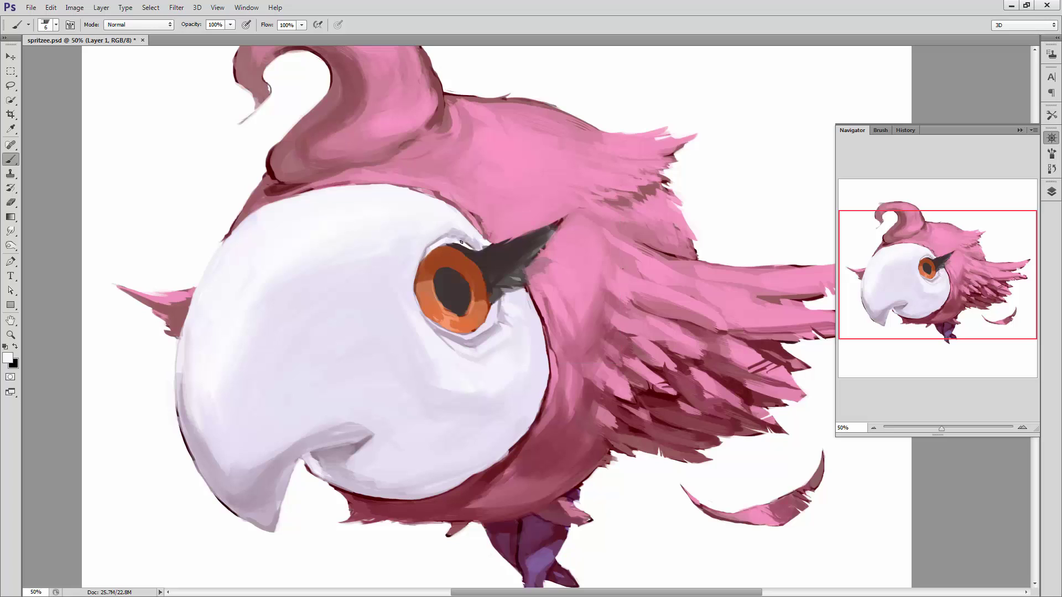
- With a 19 px brush, paint a white highlight along the eye's top edge
alt+click(462, 233)
right_click(460, 237)
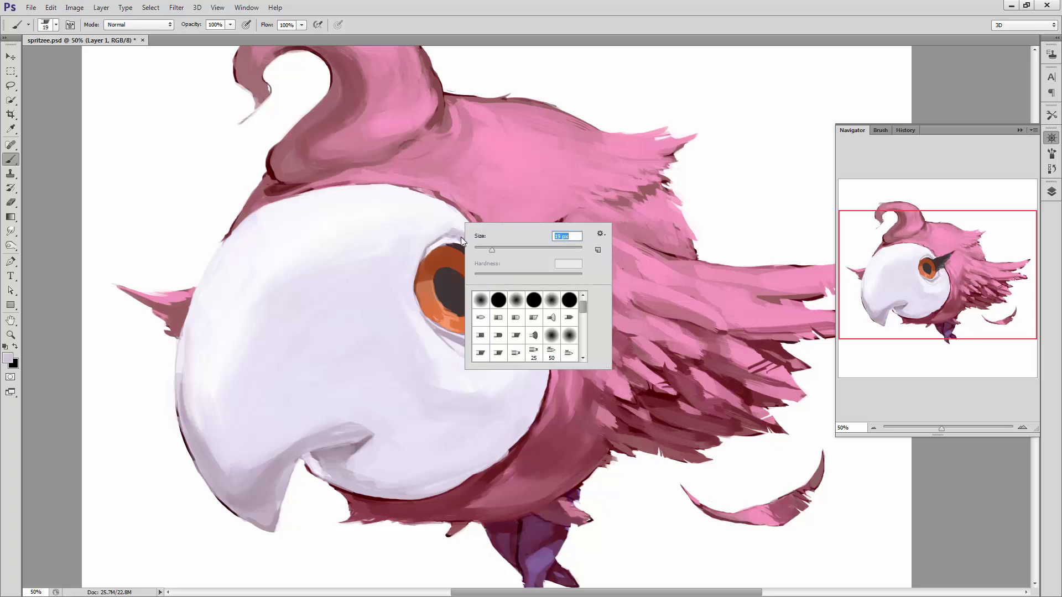
key(Return)
alt+click(448, 227)
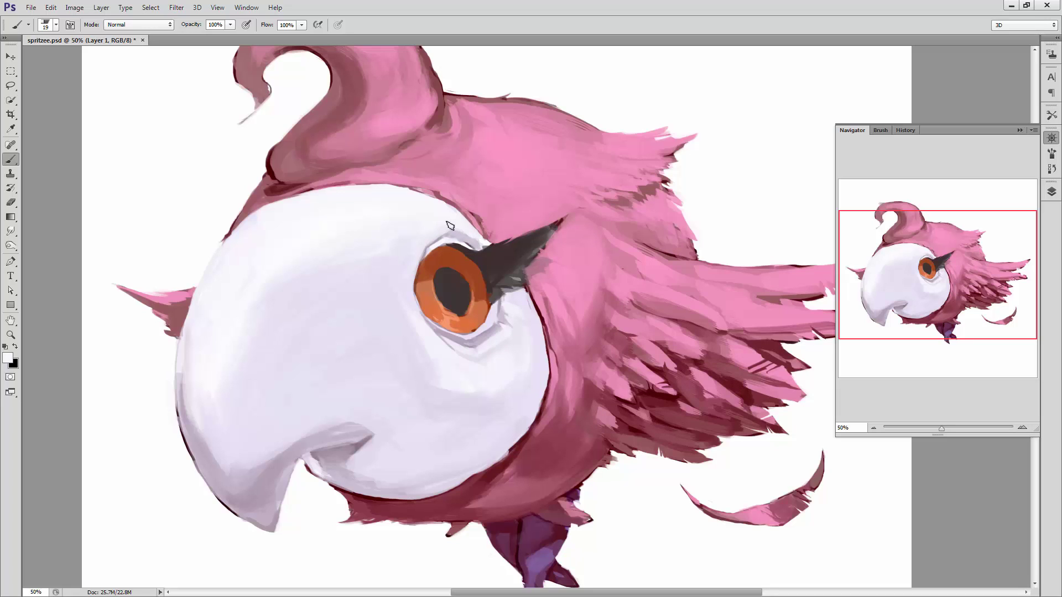
drag(448, 230, 470, 246)
drag(506, 332, 500, 269)
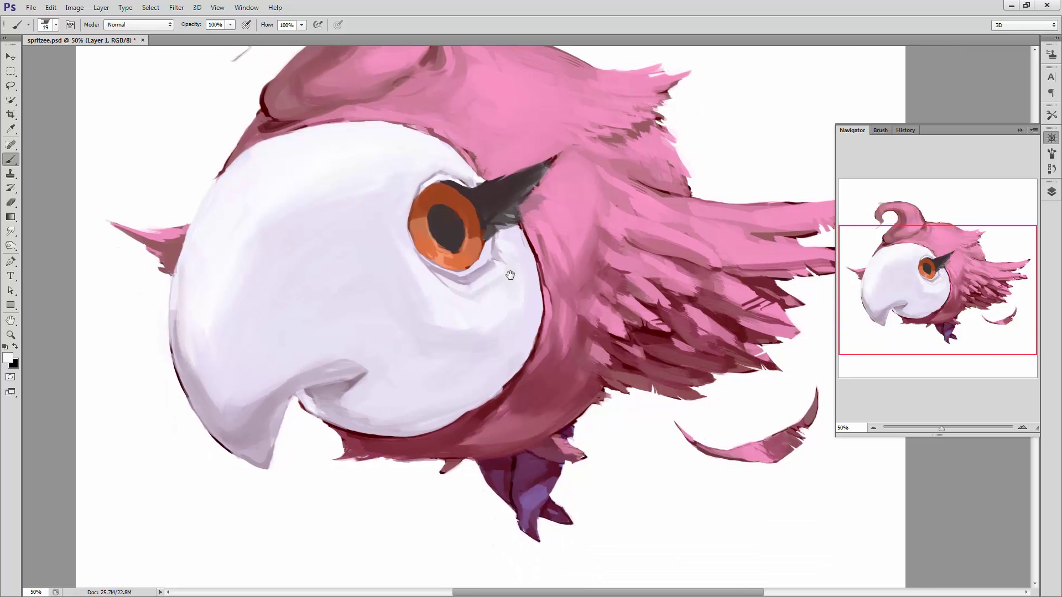
alt+click(489, 235)
alt+click(546, 304)
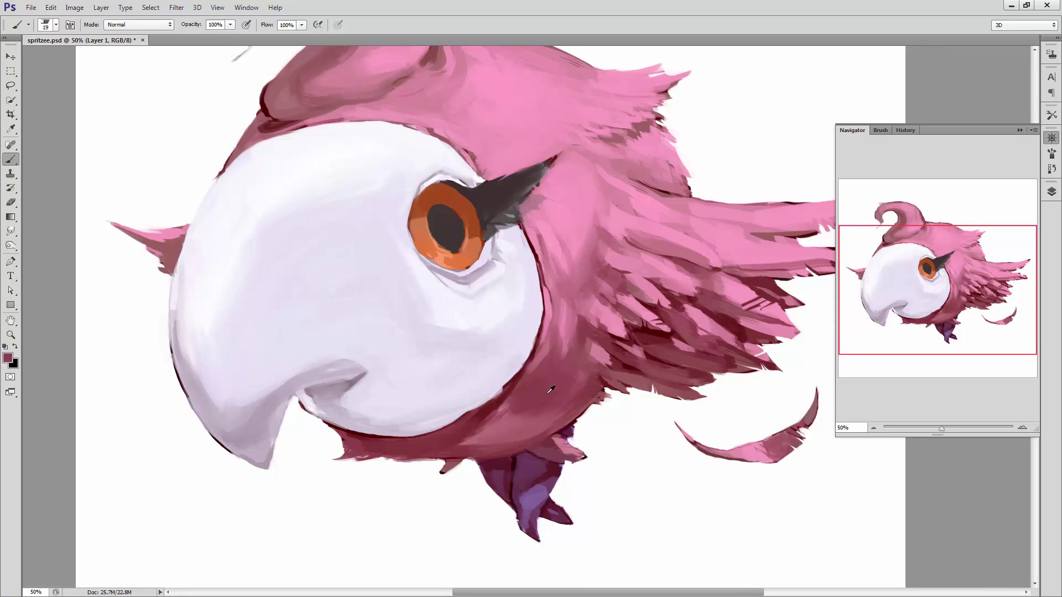
right_click(536, 193)
key(Return)
alt+click(538, 194)
alt+click(527, 205)
alt+click(526, 227)
alt+click(561, 208)
drag(571, 204, 585, 251)
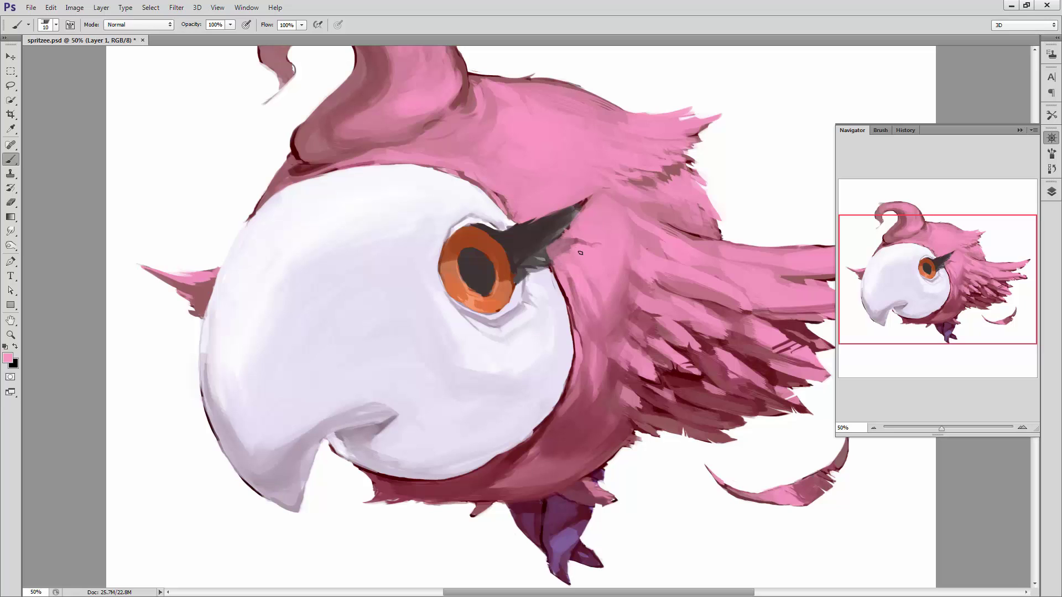
drag(568, 235, 514, 265)
alt+click(508, 282)
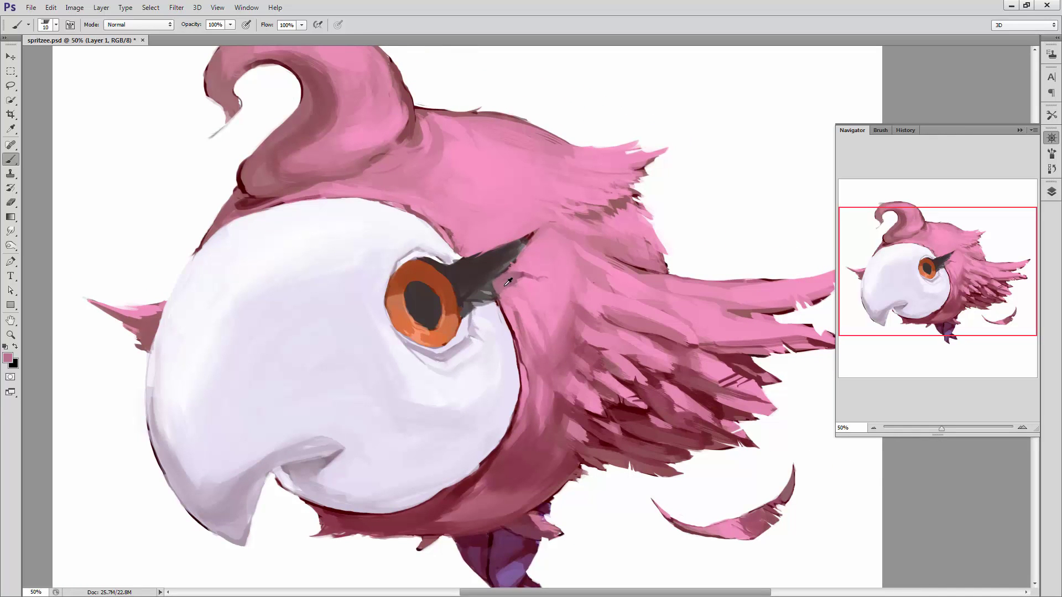
drag(547, 276, 482, 310)
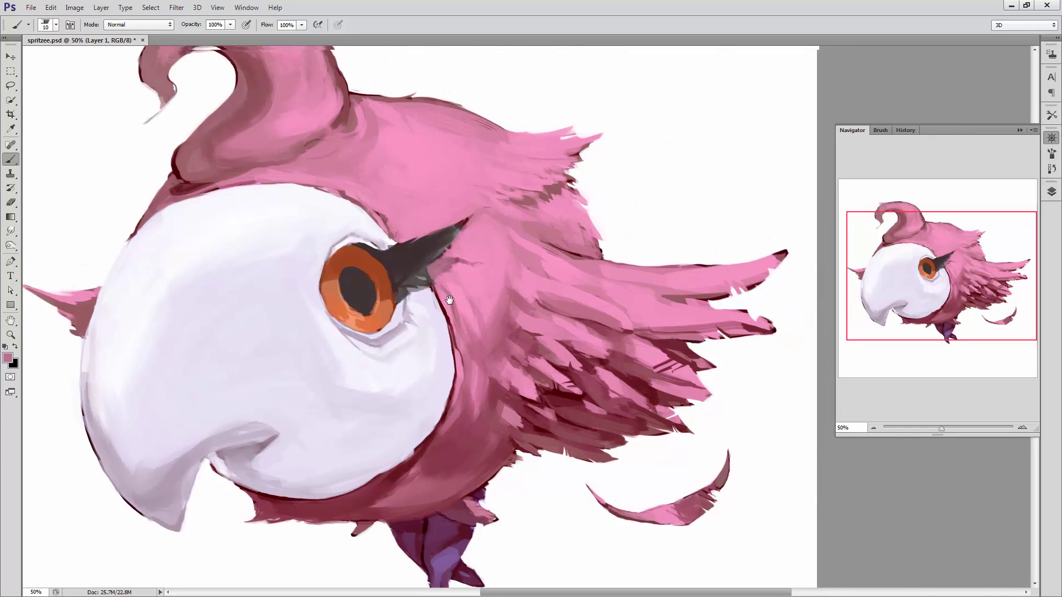
alt+click(556, 254)
right_click(558, 260)
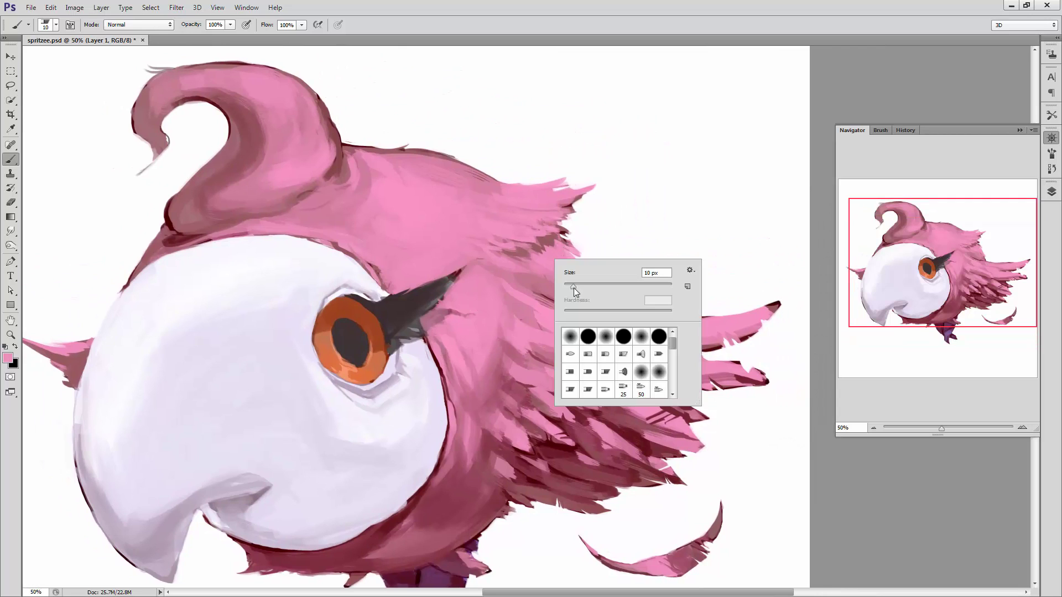
alt+click(442, 370)
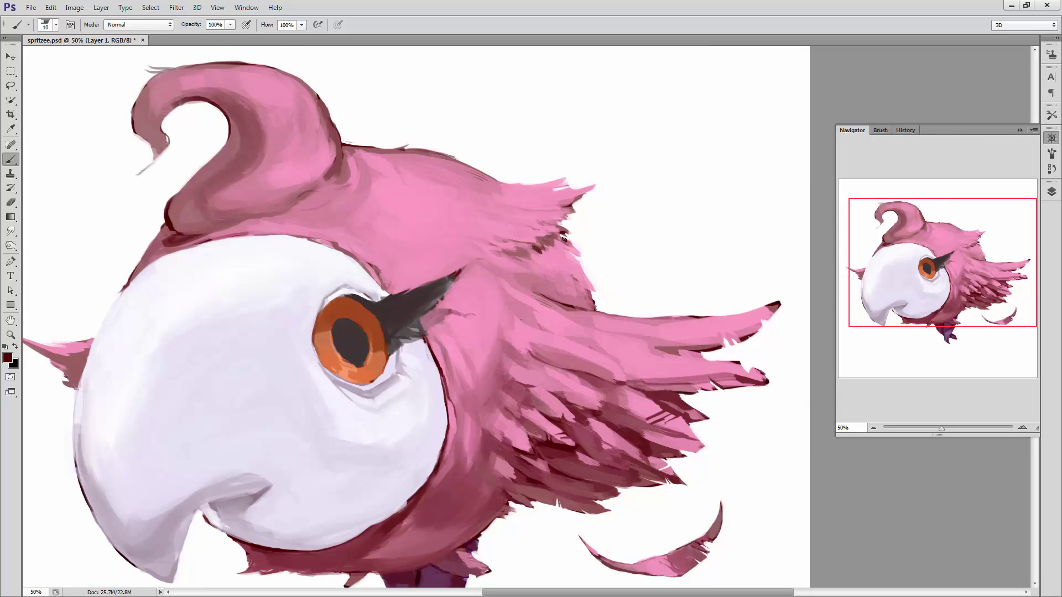
alt+click(524, 254)
alt+click(511, 240)
- Enlarge the brush to 39 px and paint white along the inner edge of the head curl
right_click(534, 206)
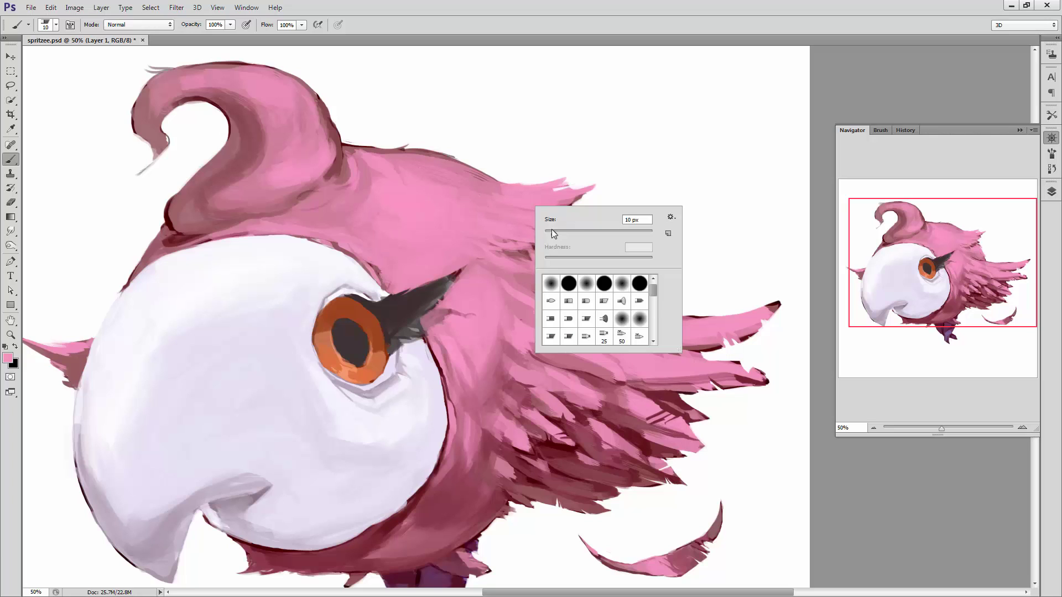
click(569, 237)
click(457, 194)
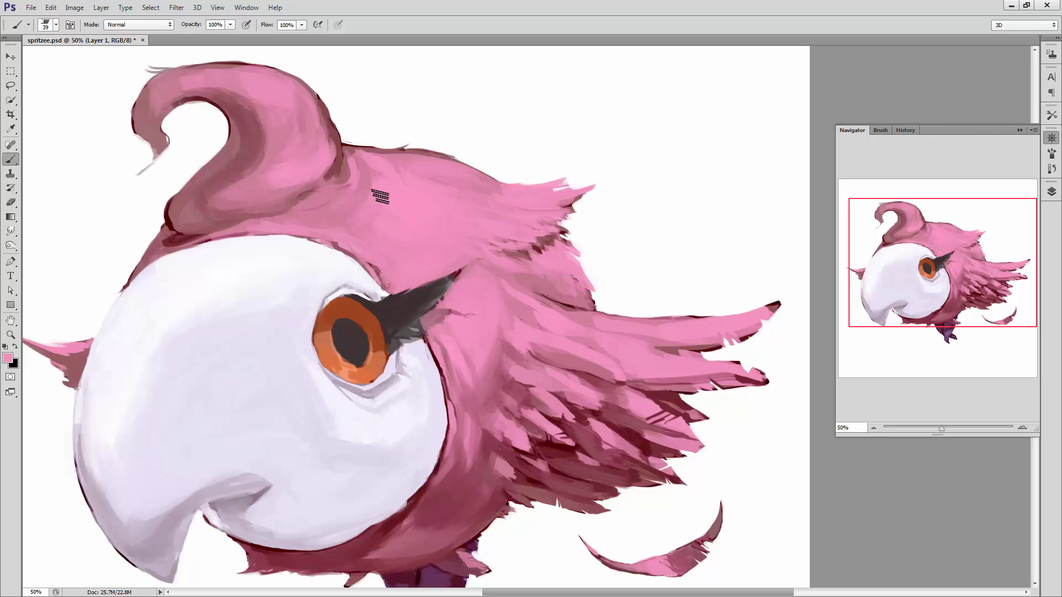
alt+click(382, 191)
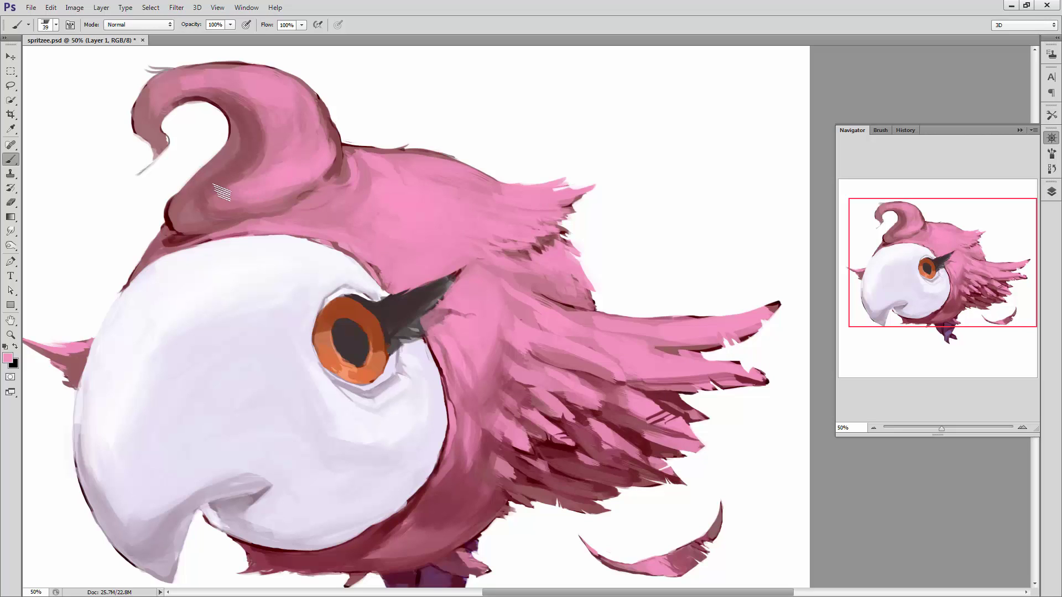
drag(259, 167, 323, 185)
alt+click(281, 197)
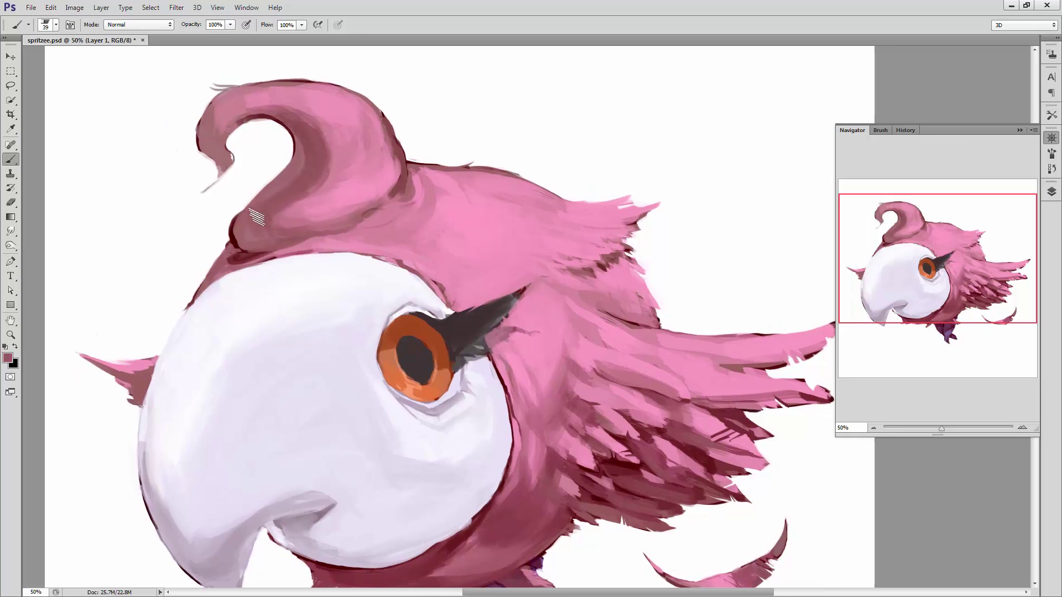
alt+click(260, 125)
drag(244, 119, 273, 130)
- Repaint the inner edge of the hooked curl with sampled mauve and pink tones
alt+click(256, 120)
alt+click(236, 113)
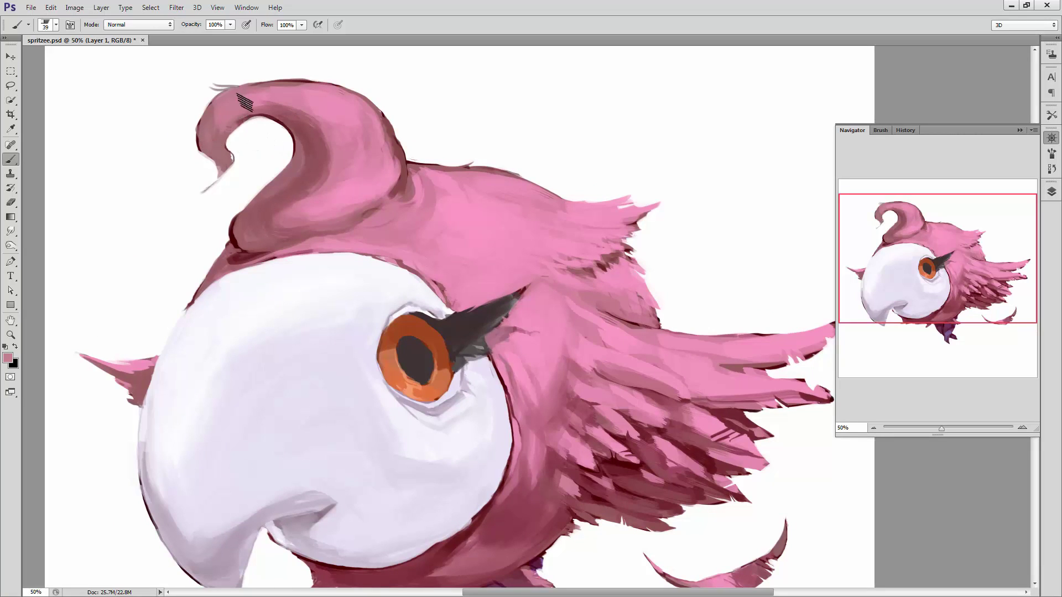
alt+click(249, 115)
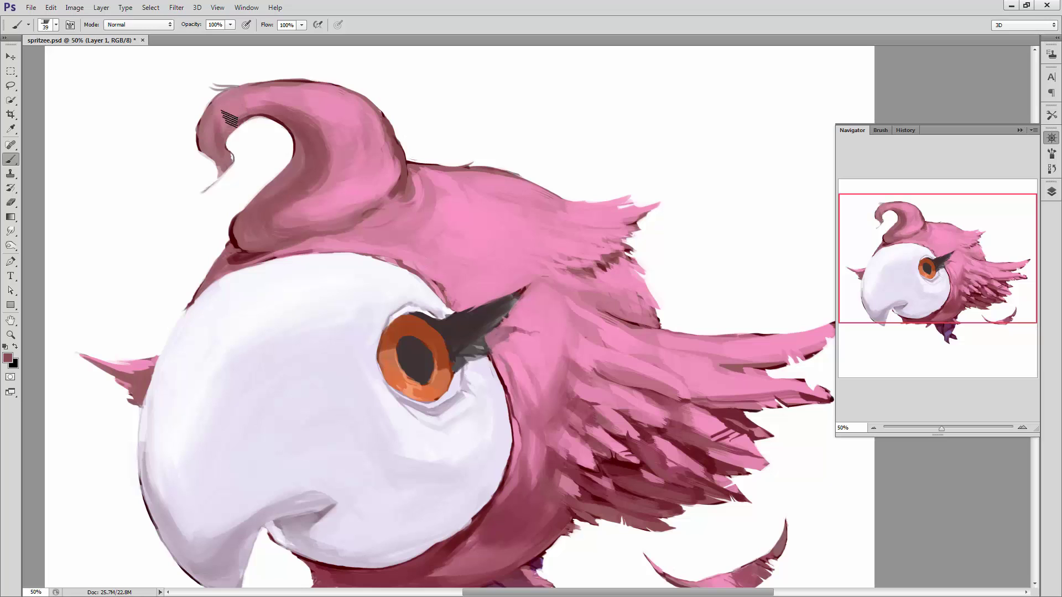
drag(222, 155, 260, 111)
alt+click(331, 148)
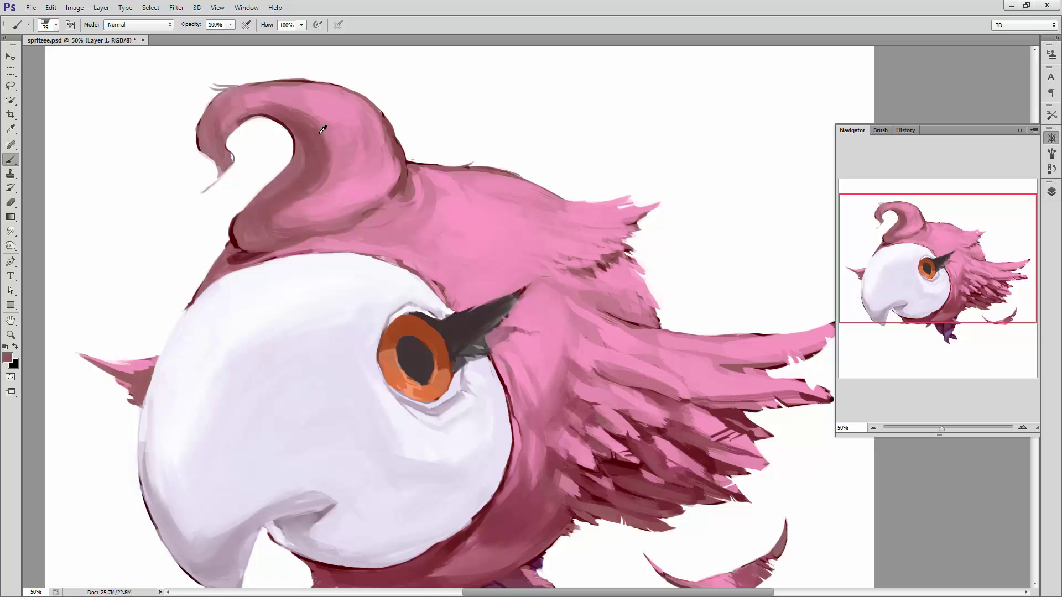
alt+click(350, 120)
alt+click(340, 198)
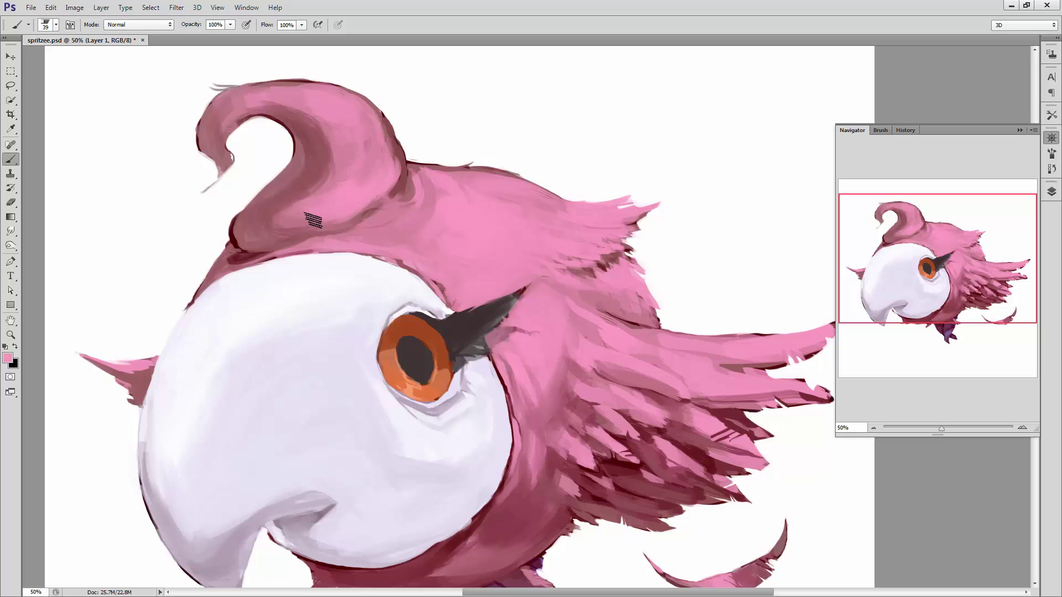
- Sample lighter pinks from the head and shrink the brush to 11 px
alt+click(308, 219)
alt+click(454, 225)
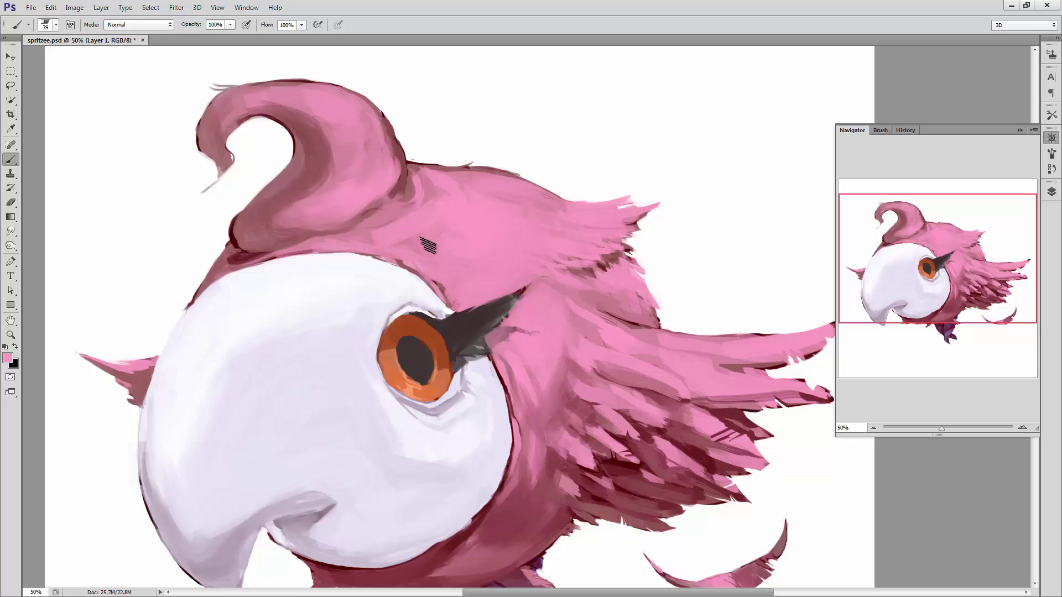
right_click(459, 181)
drag(512, 202, 485, 204)
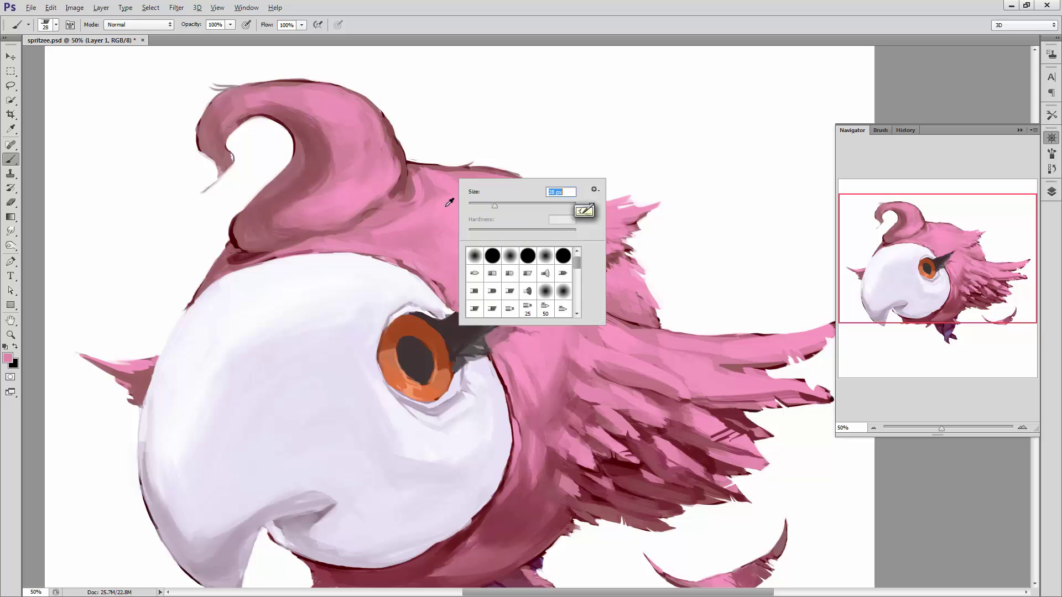
key(Return)
right_click(382, 218)
key(Return)
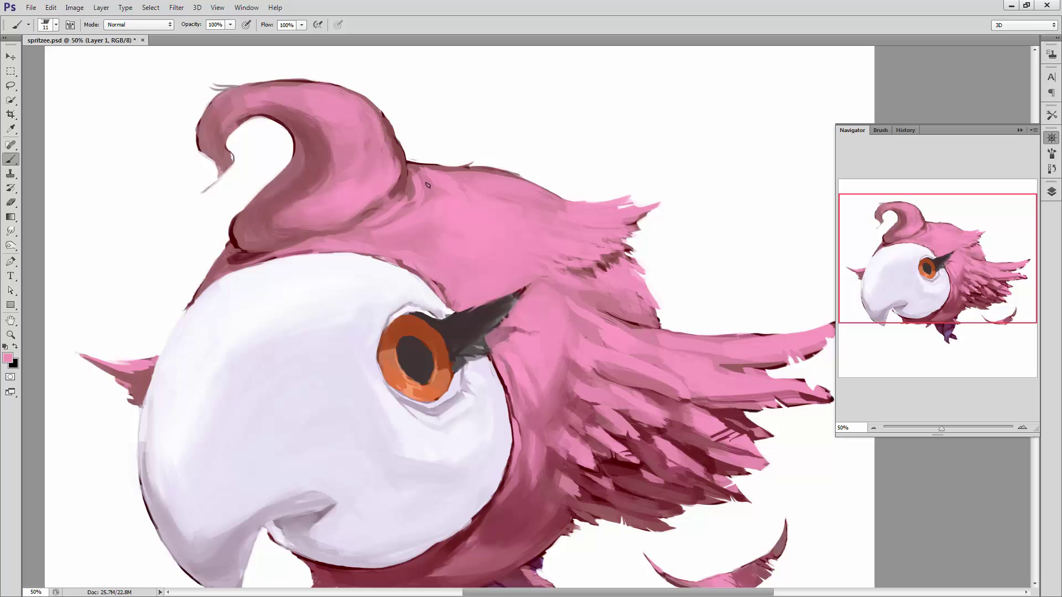
right_click(457, 238)
key(Return)
- Set a 15 px brush and sample mauve and lighter pink from the head
alt+click(343, 243)
right_click(214, 254)
drag(199, 253, 188, 253)
key(Return)
alt+click(217, 267)
- Paint a dark grey stroke along the eyelash, then set the brush to 4 px and 10 px
drag(515, 292, 460, 257)
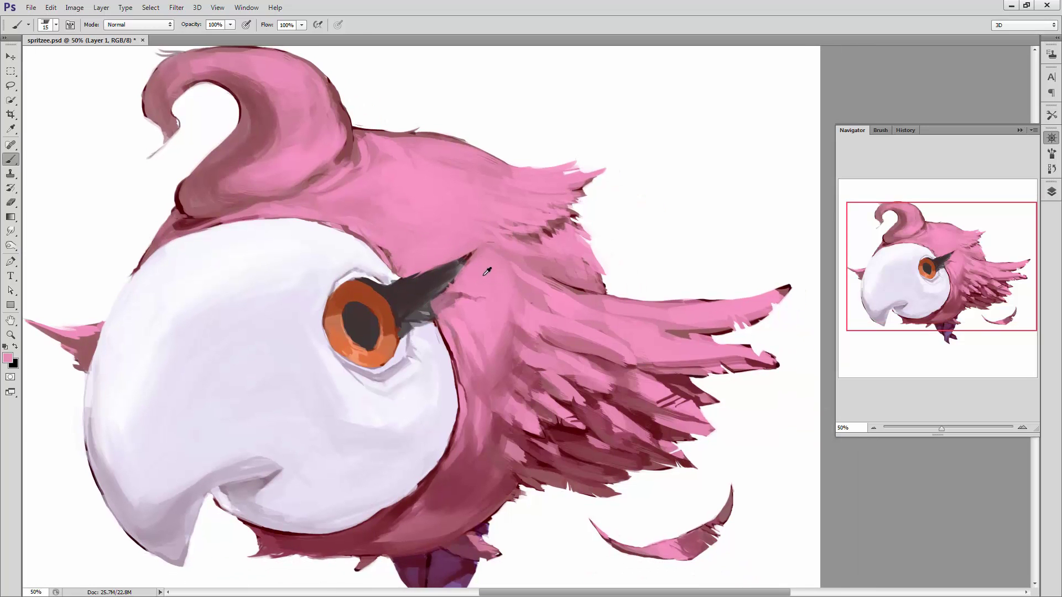
alt+click(461, 262)
drag(434, 292, 470, 258)
right_click(480, 244)
text(4)
key(Return)
right_click(479, 255)
text(10)
key(Return)
- Extend the eyelash tip up and right in dark grey, trimming it with pink
mouse_move(465, 260)
mouse_down()
mouse_move(485, 246)
mouse_move(475, 259)
mouse_up()
alt+click(462, 248)
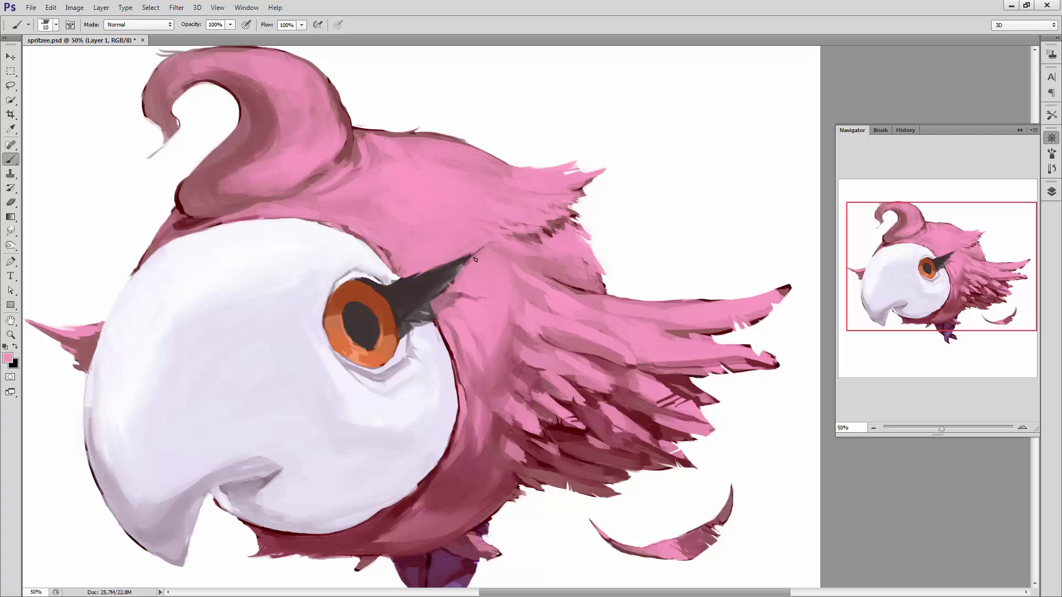
alt+click(447, 275)
drag(455, 277, 484, 257)
alt+click(465, 278)
alt+click(428, 290)
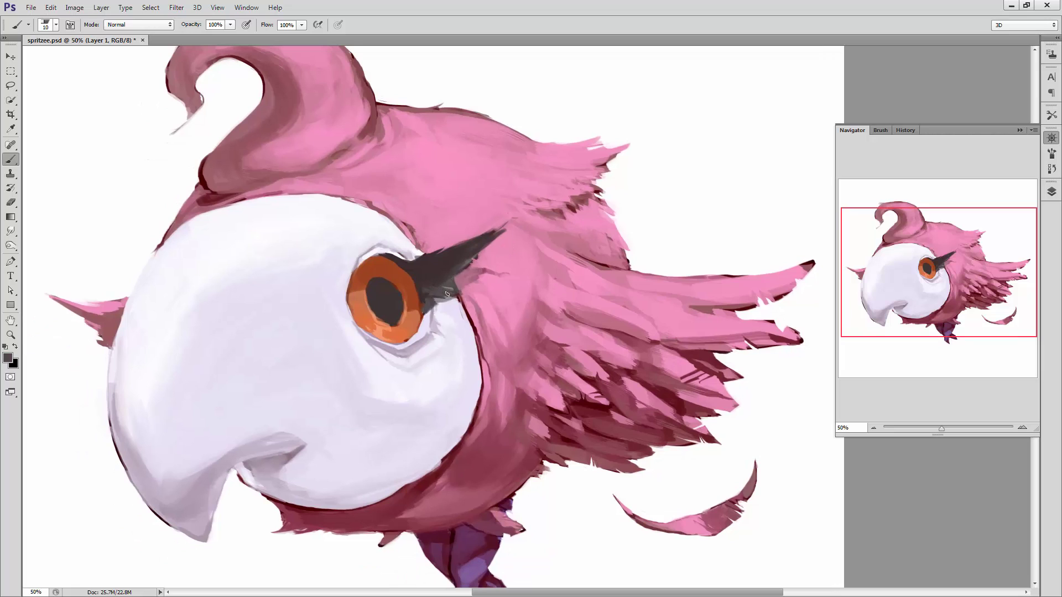
key(alt)
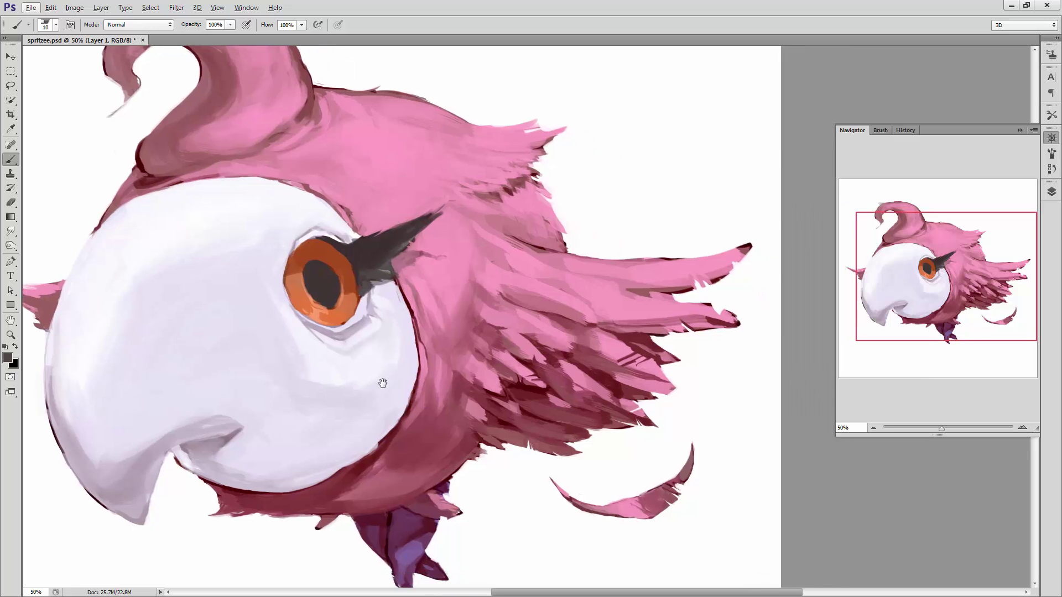
- Shade the lower edge of the pink spike left of the face with dark red
drag(443, 374, 594, 422)
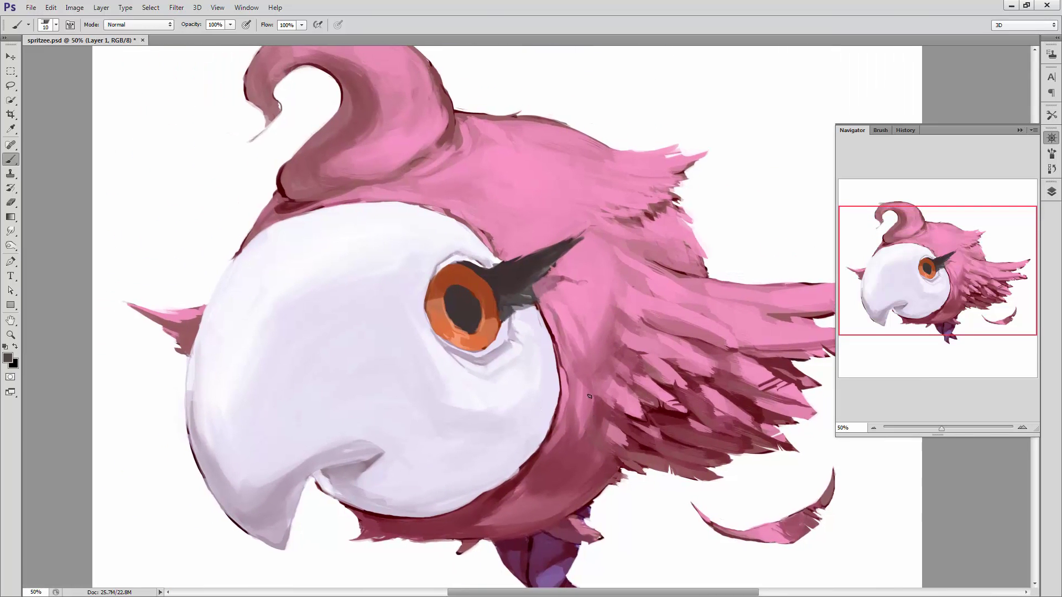
alt+click(678, 412)
drag(175, 319, 189, 319)
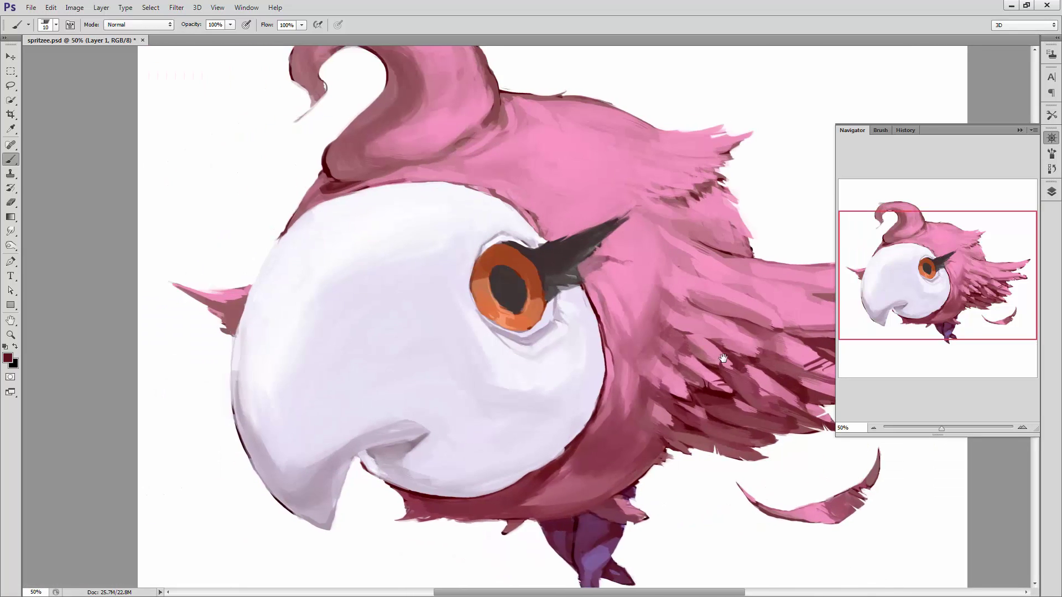
drag(672, 378, 621, 260)
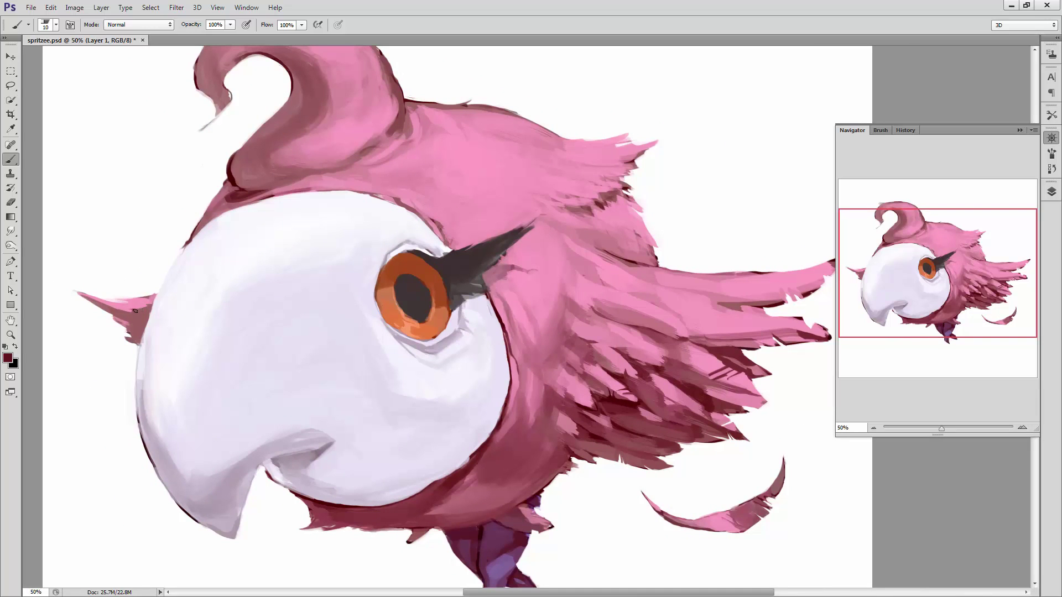
mouse_move(152, 305)
mouse_down()
mouse_move(126, 318)
mouse_move(147, 325)
mouse_move(134, 339)
mouse_move(141, 328)
mouse_move(113, 316)
mouse_up()
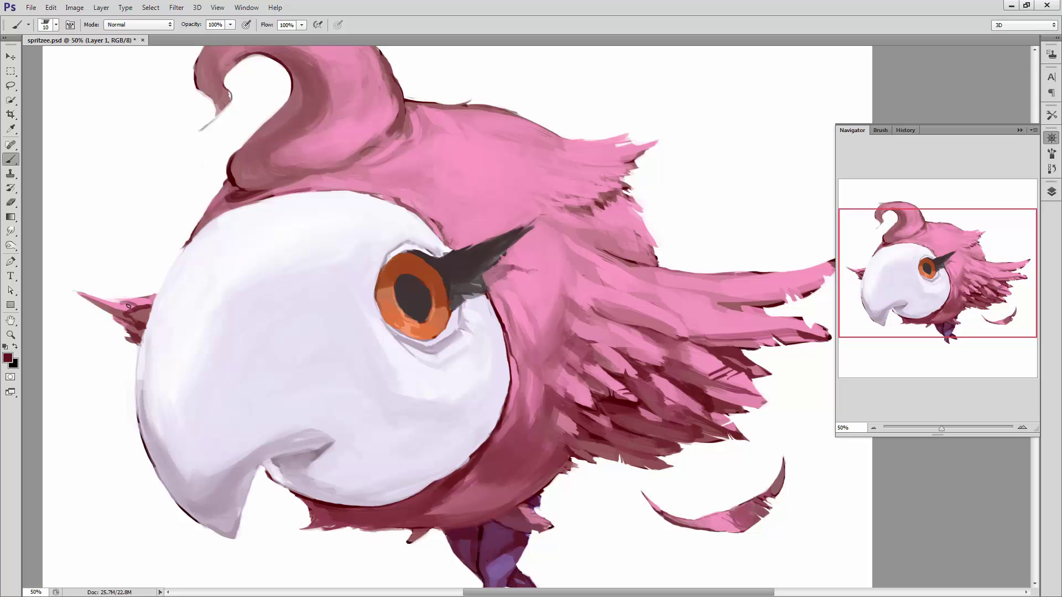
- Sample pink from the spike and zoom out to 33.33% to see the whole bird
alt+click(125, 306)
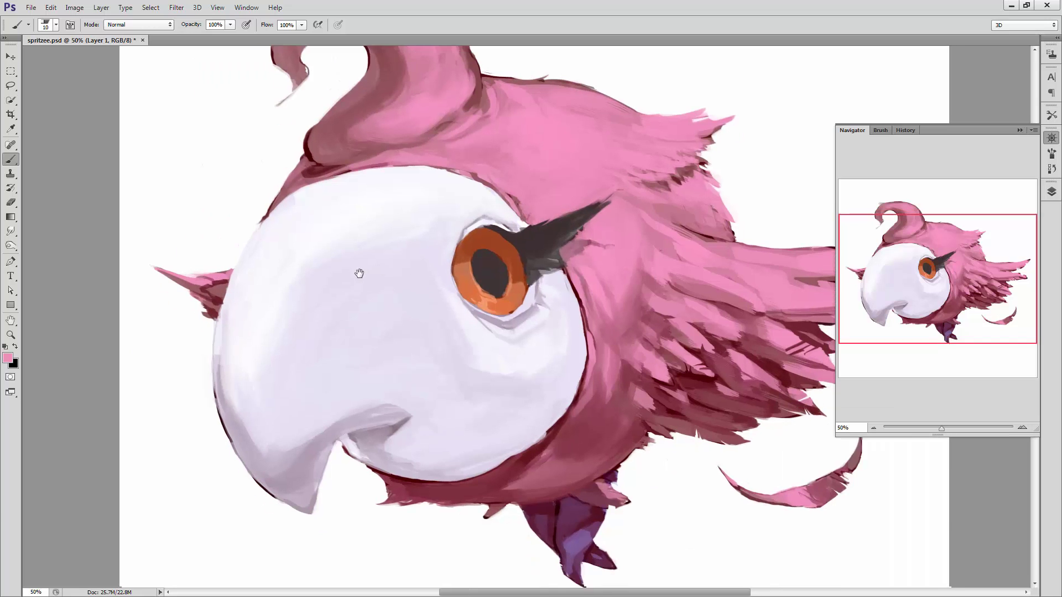
drag(142, 304, 127, 266)
click(873, 428)
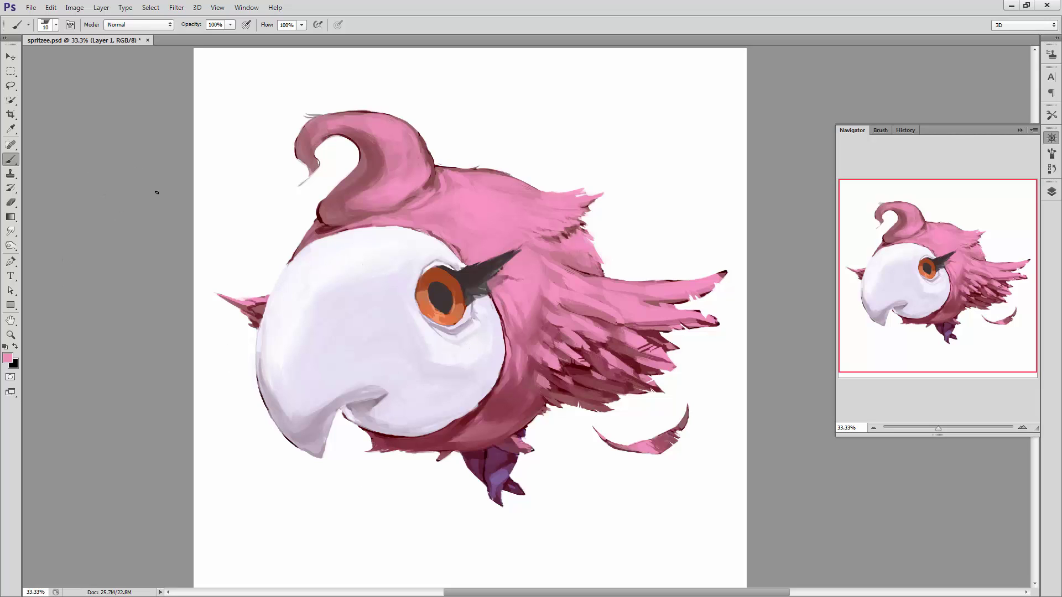
- Set the brush to 45 px and sample the pale lavender of the bird's face
right_click(404, 330)
text(45)
key(Return)
alt+click(289, 368)
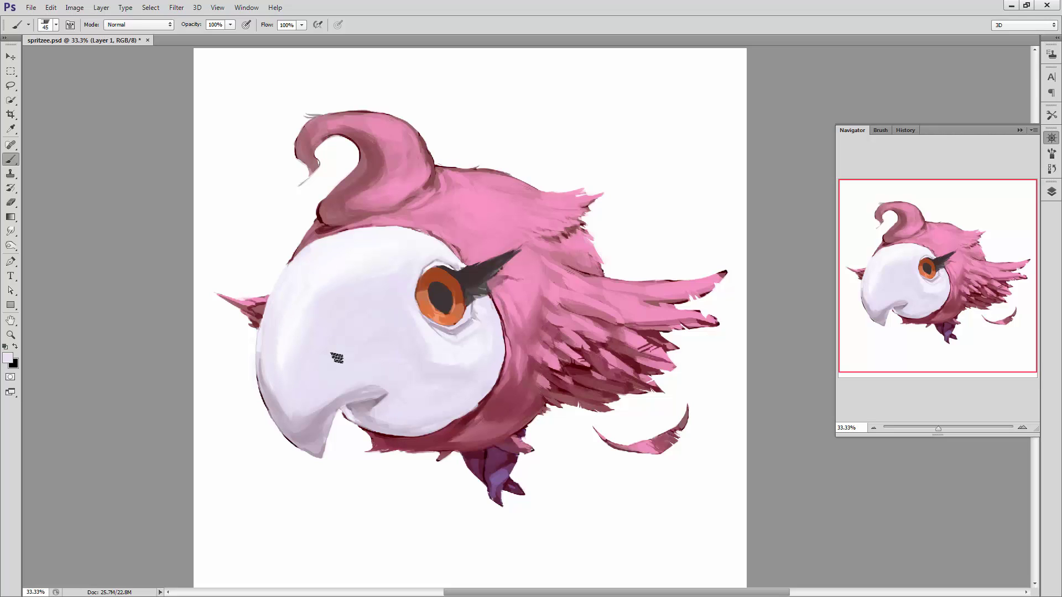
alt+click(360, 264)
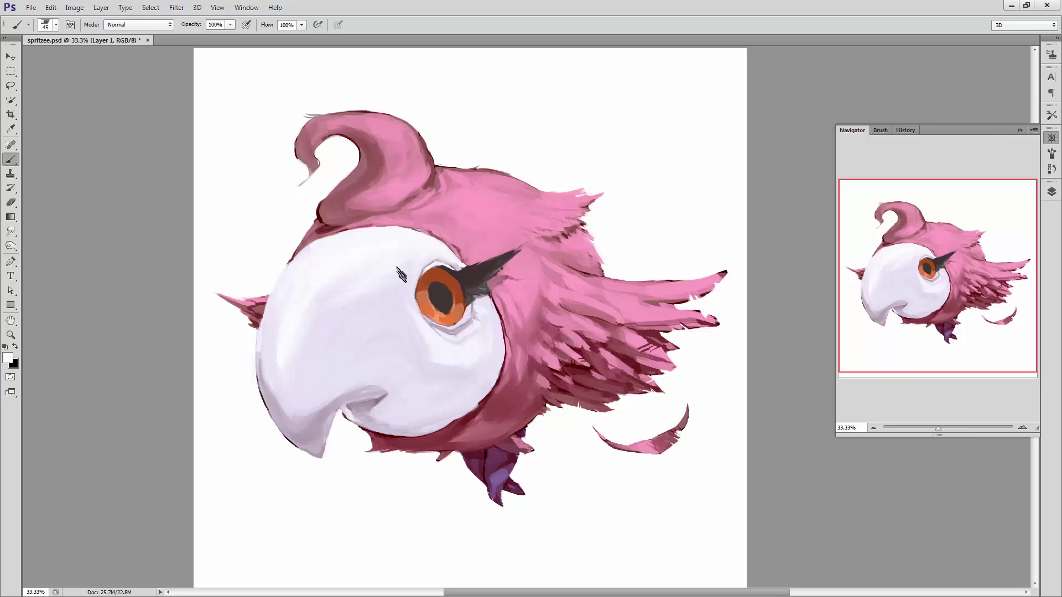
alt+click(341, 315)
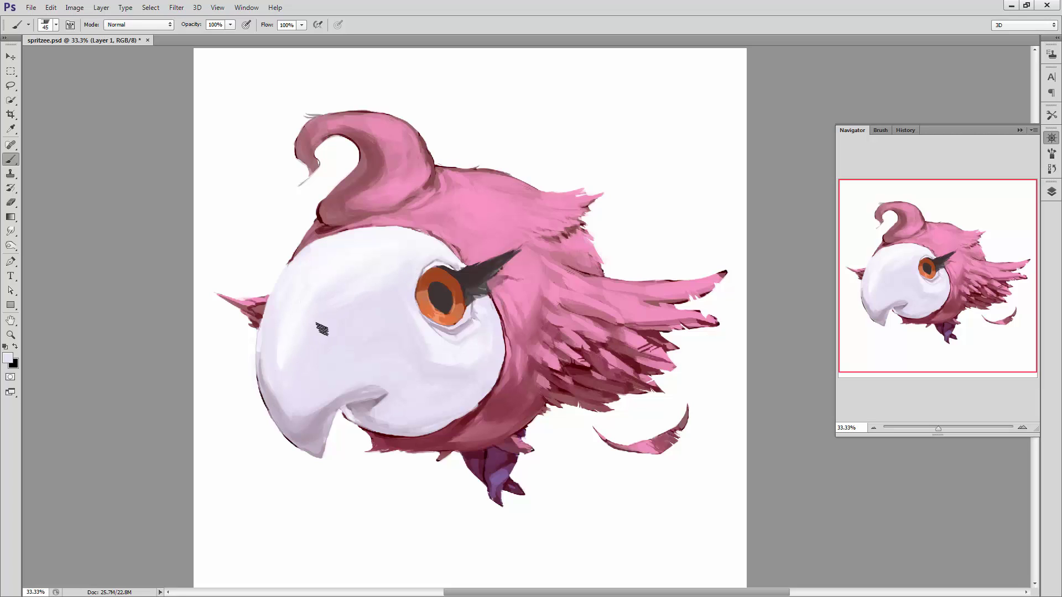